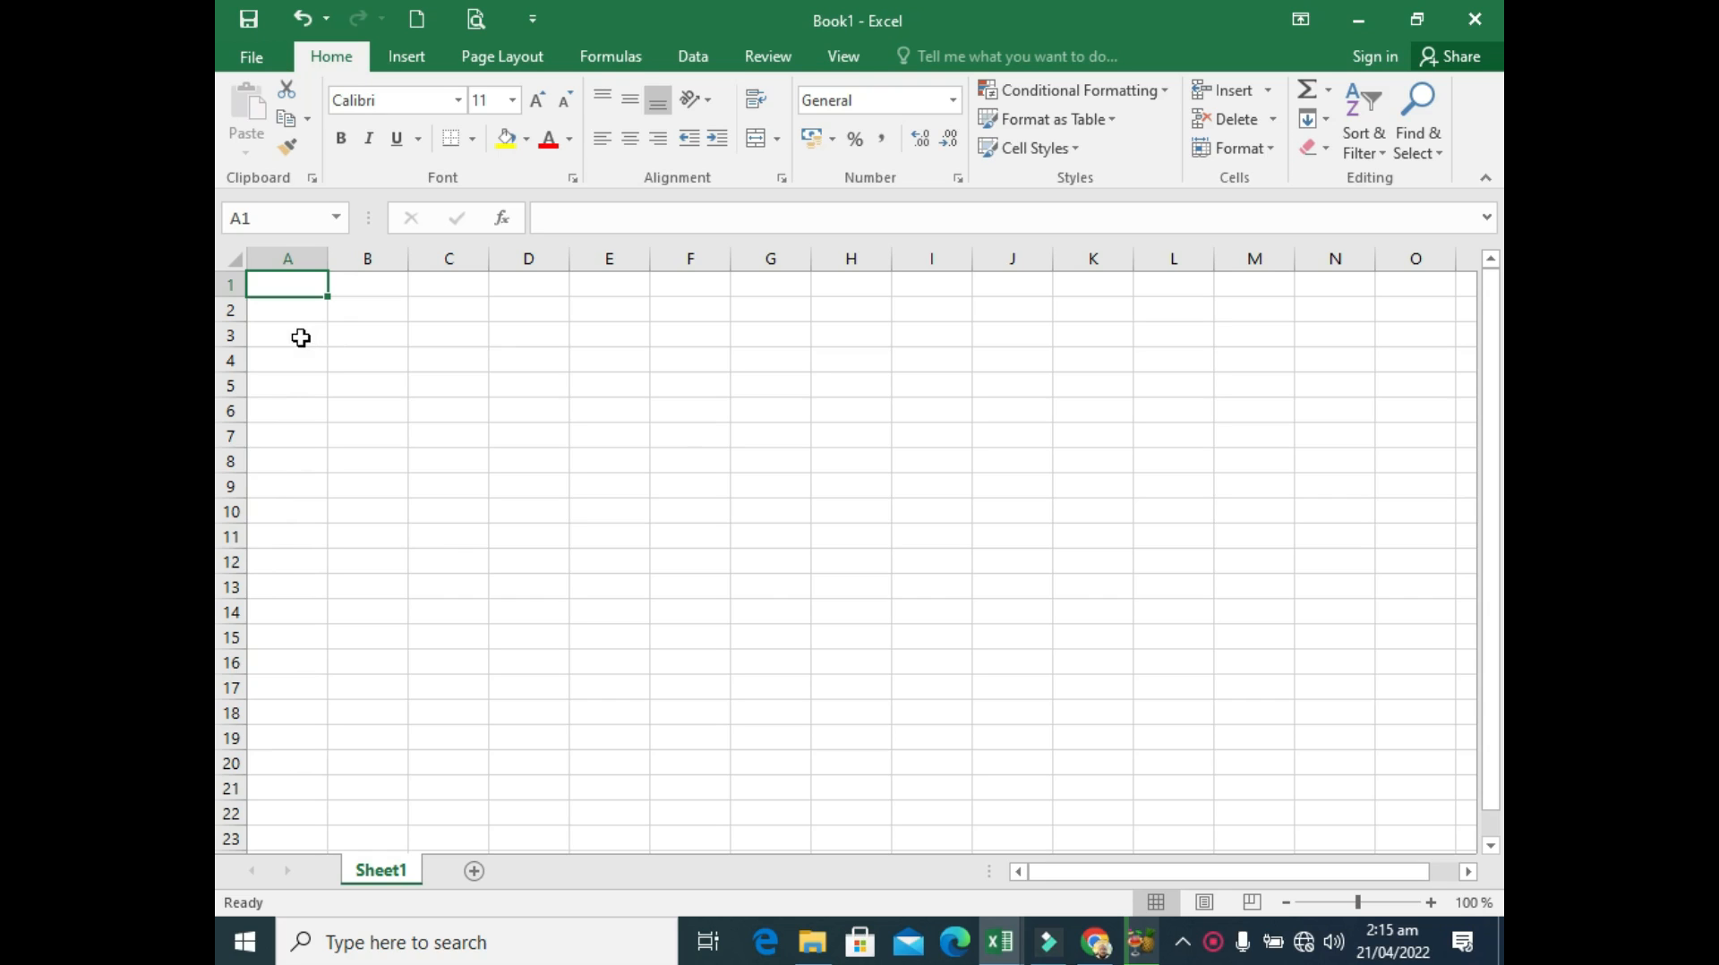
# Enter the header SalesPerson in cell A3 and autofit the width of column A.
pyautogui.click(300, 338)
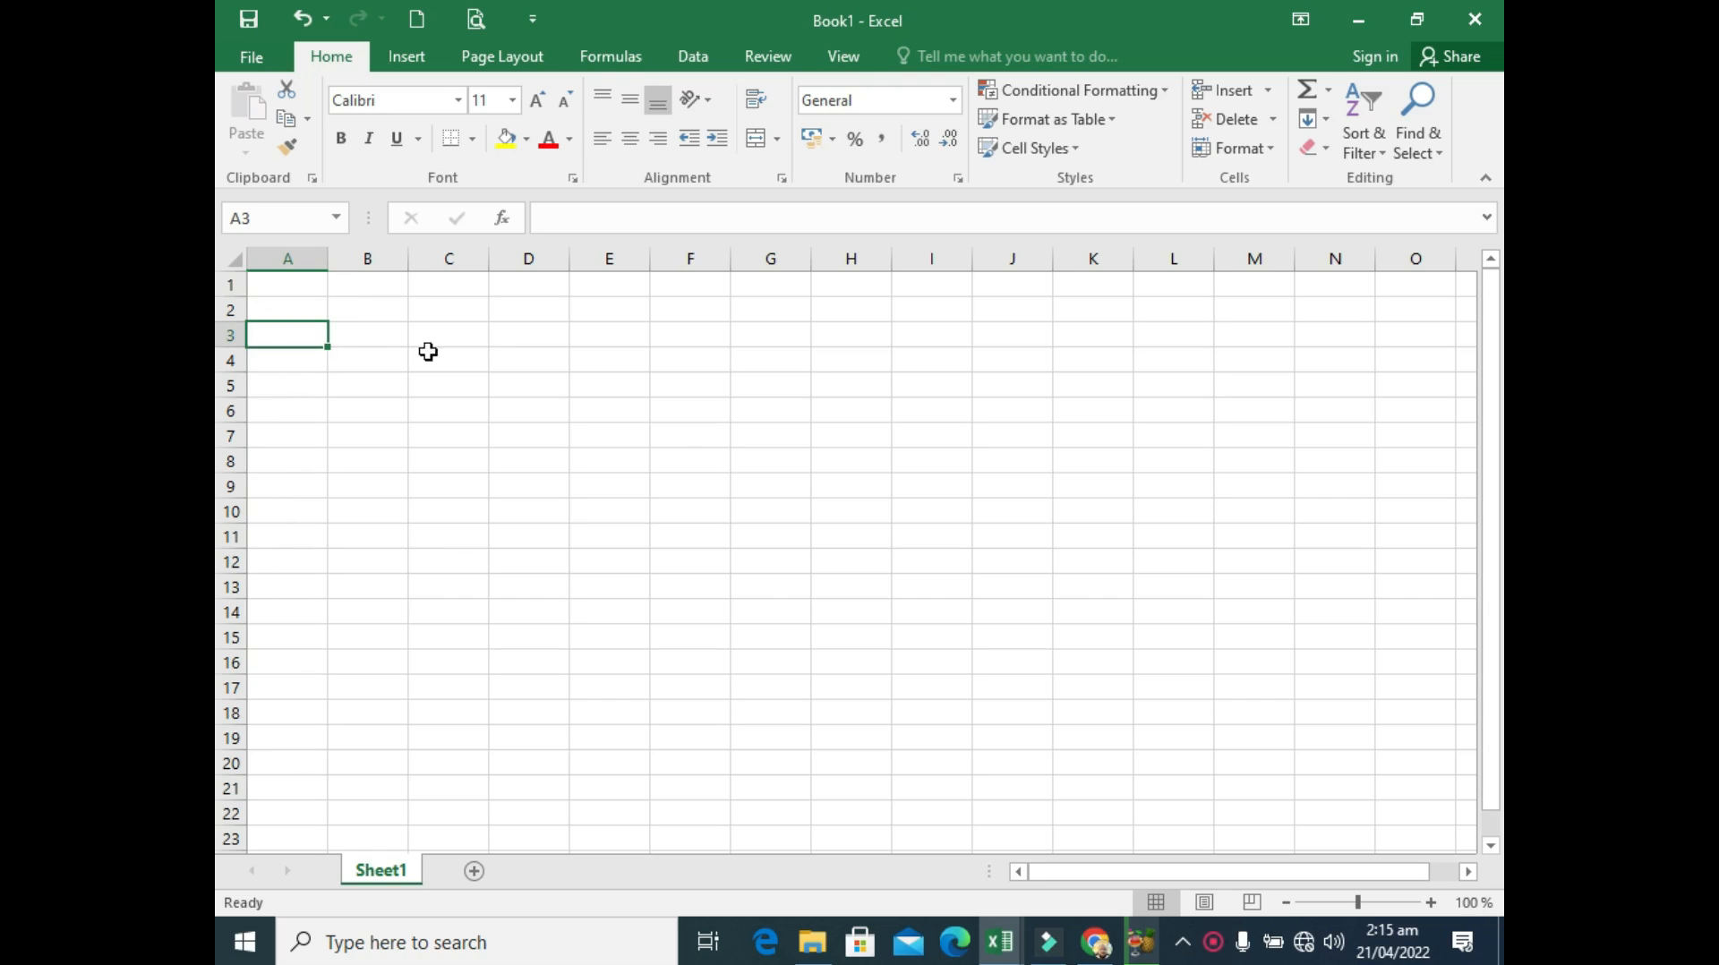
pyautogui.write('Sales')
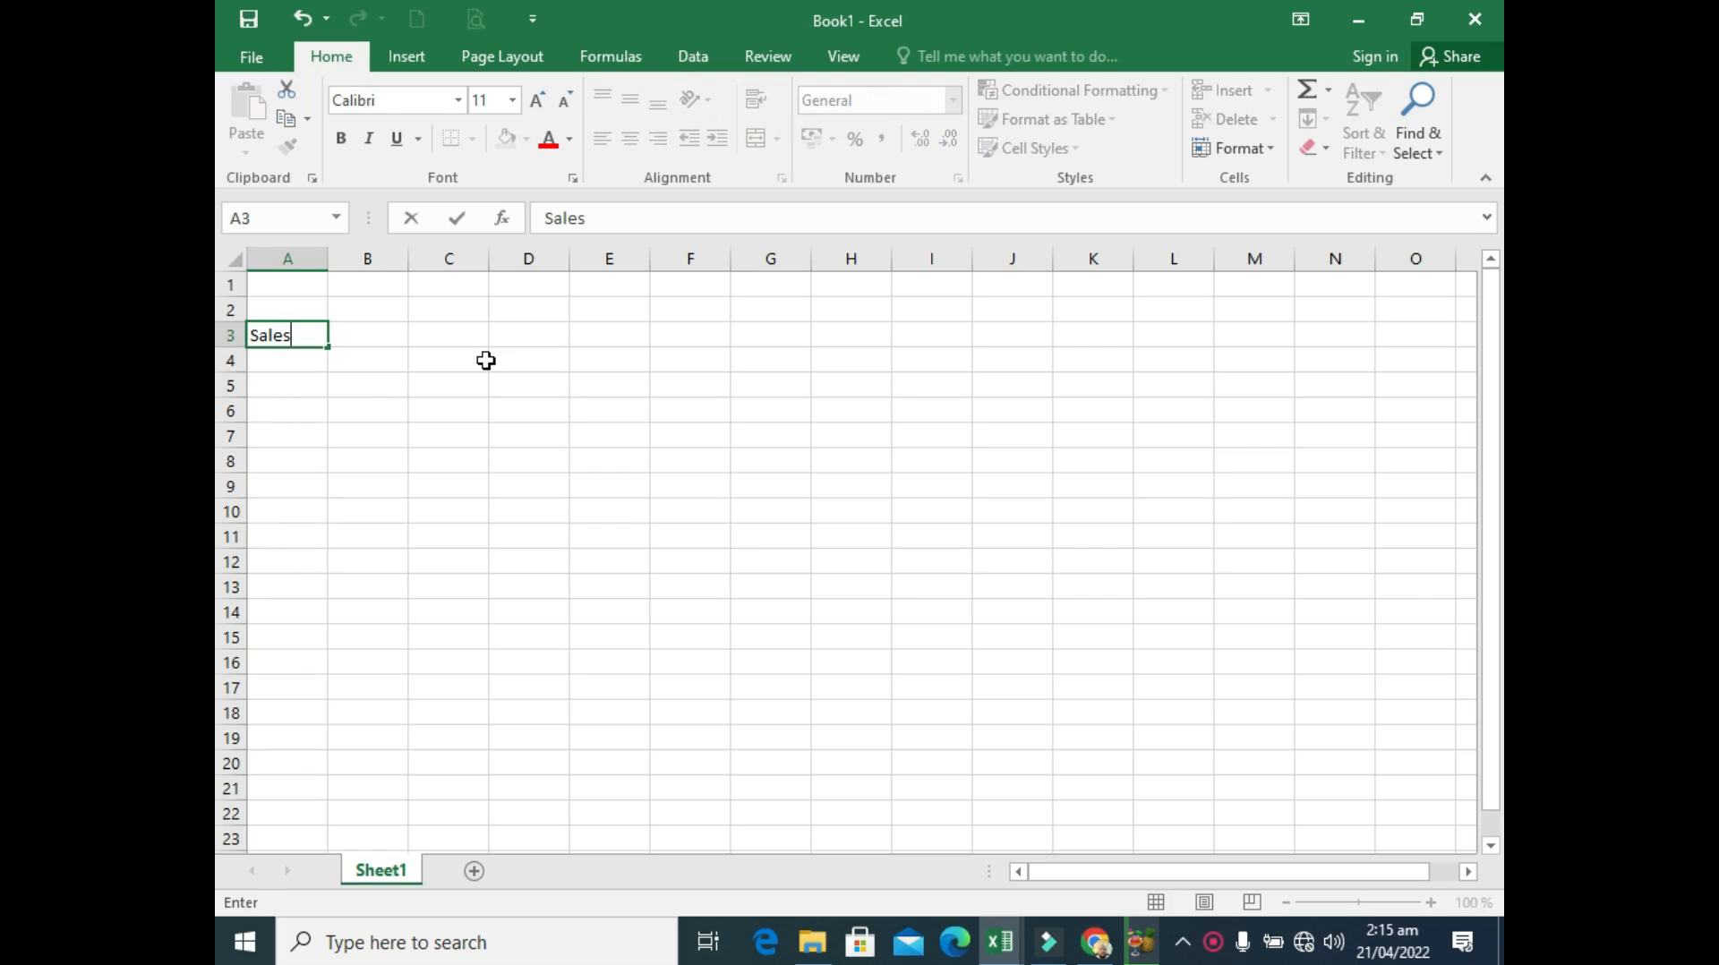
pyautogui.write('Person')
pyautogui.press('Tab')
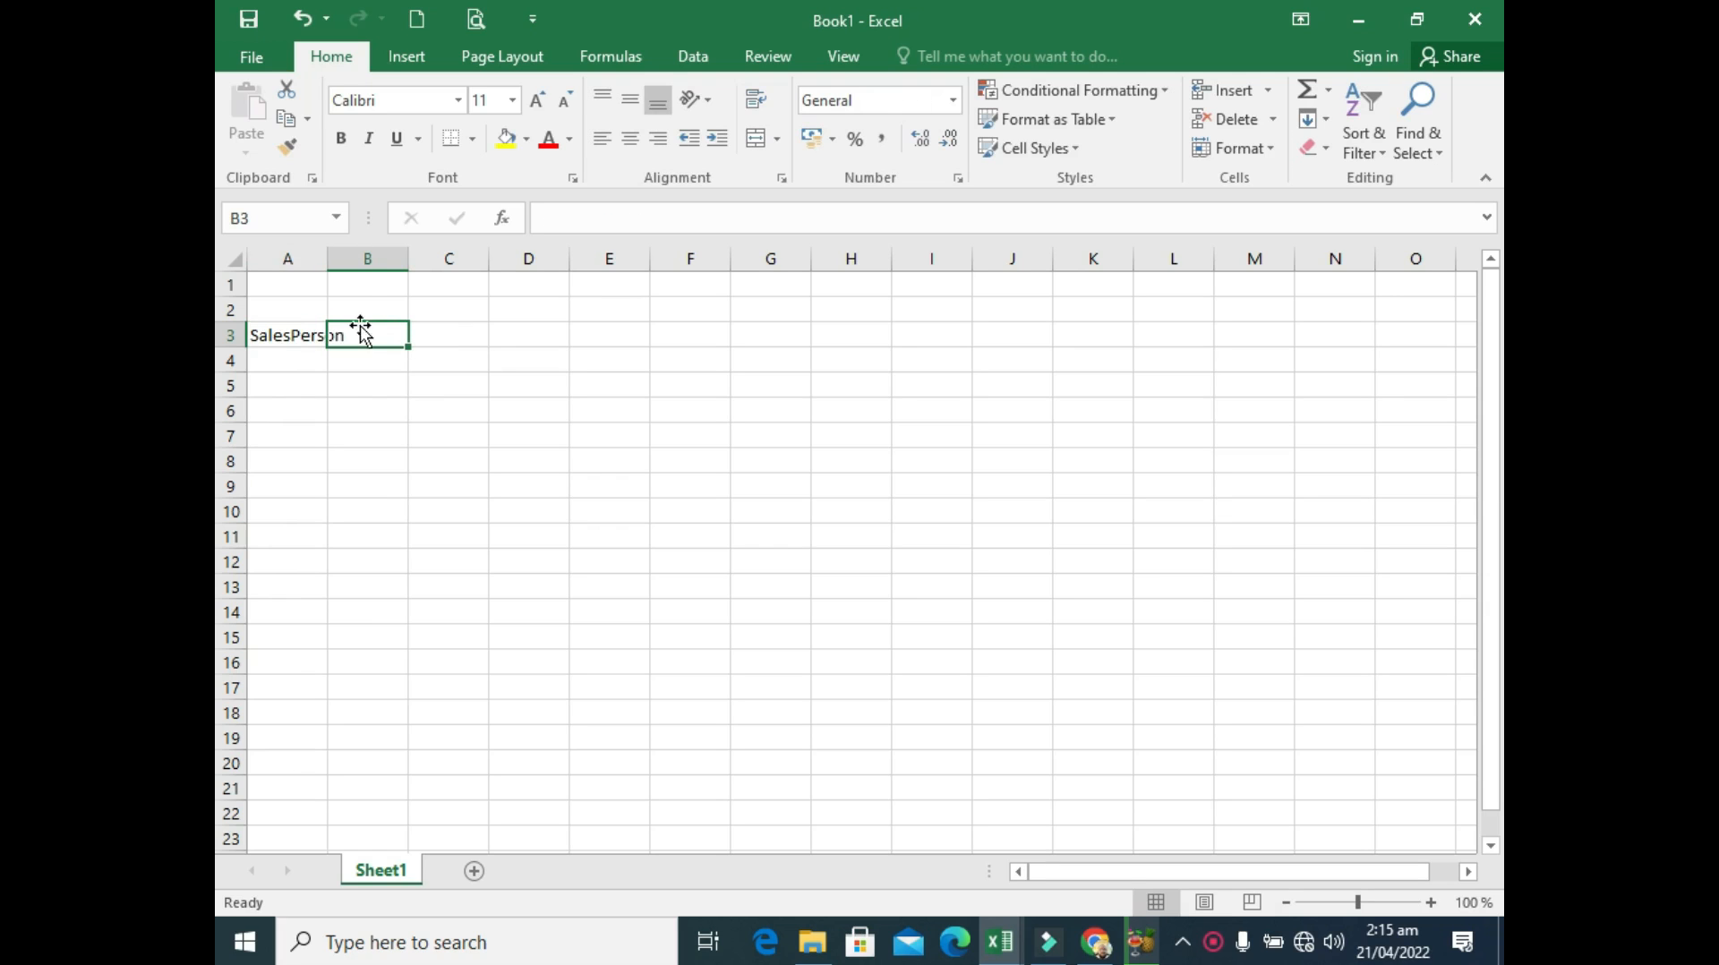
pyautogui.doubleClick(328, 258)
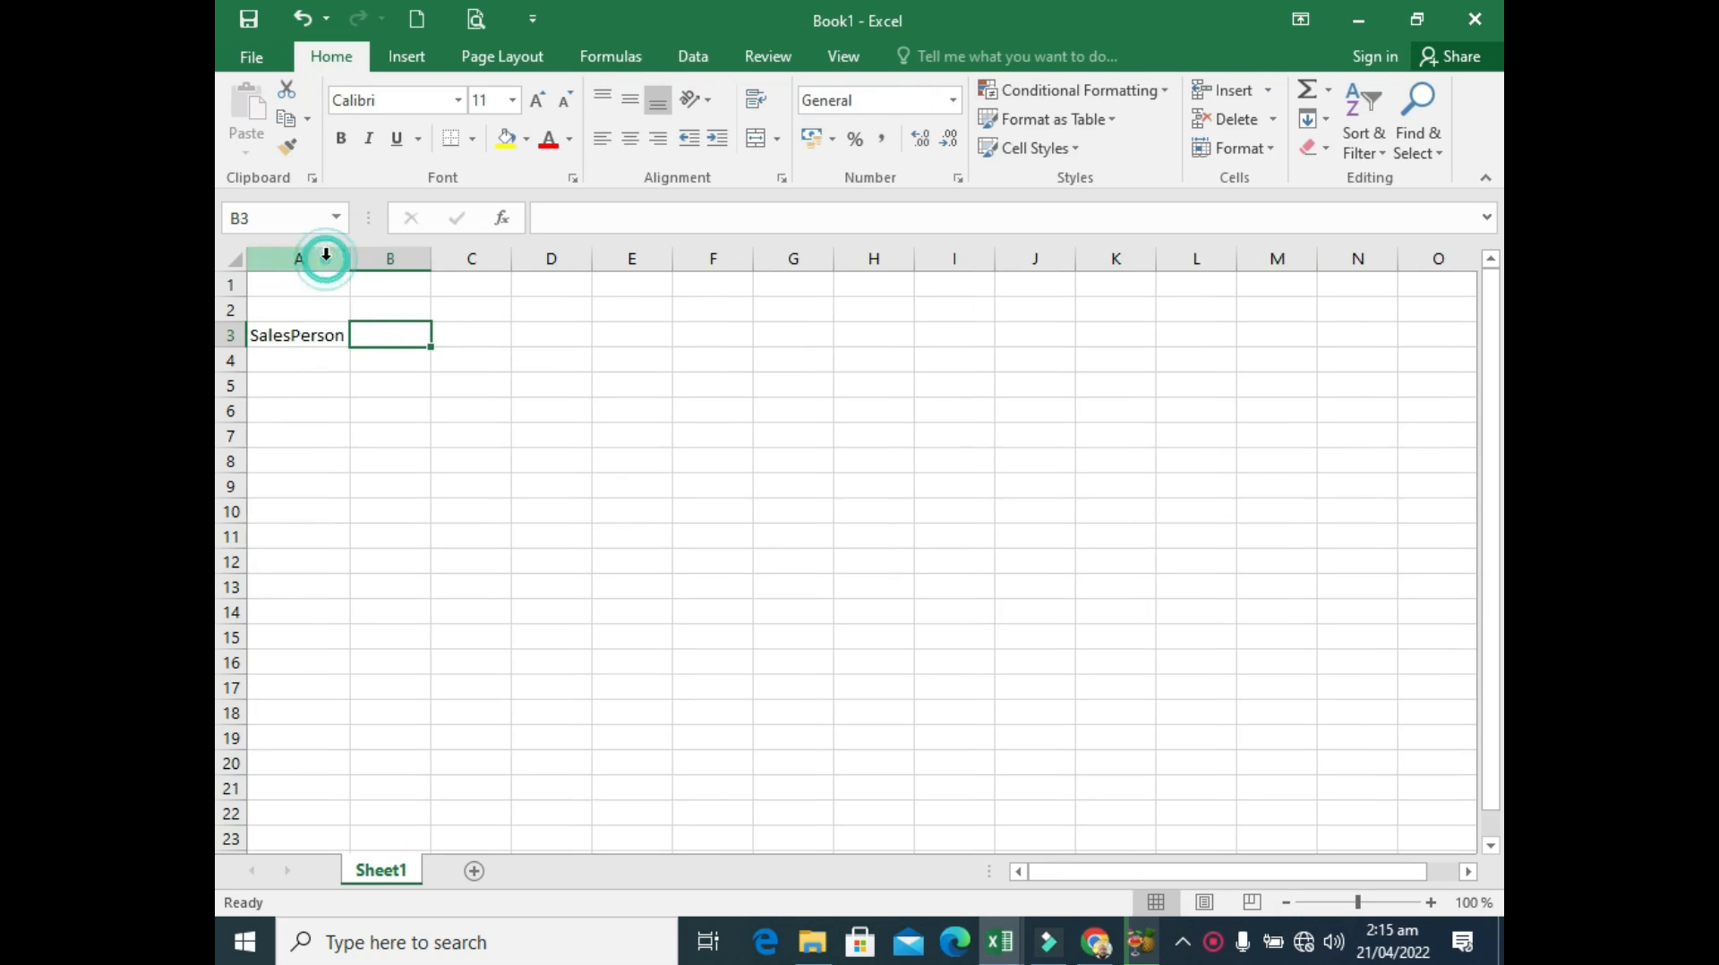
# Enter the four salespeople's first names in cells A4 to A7, one per row.
pyautogui.click(299, 359)
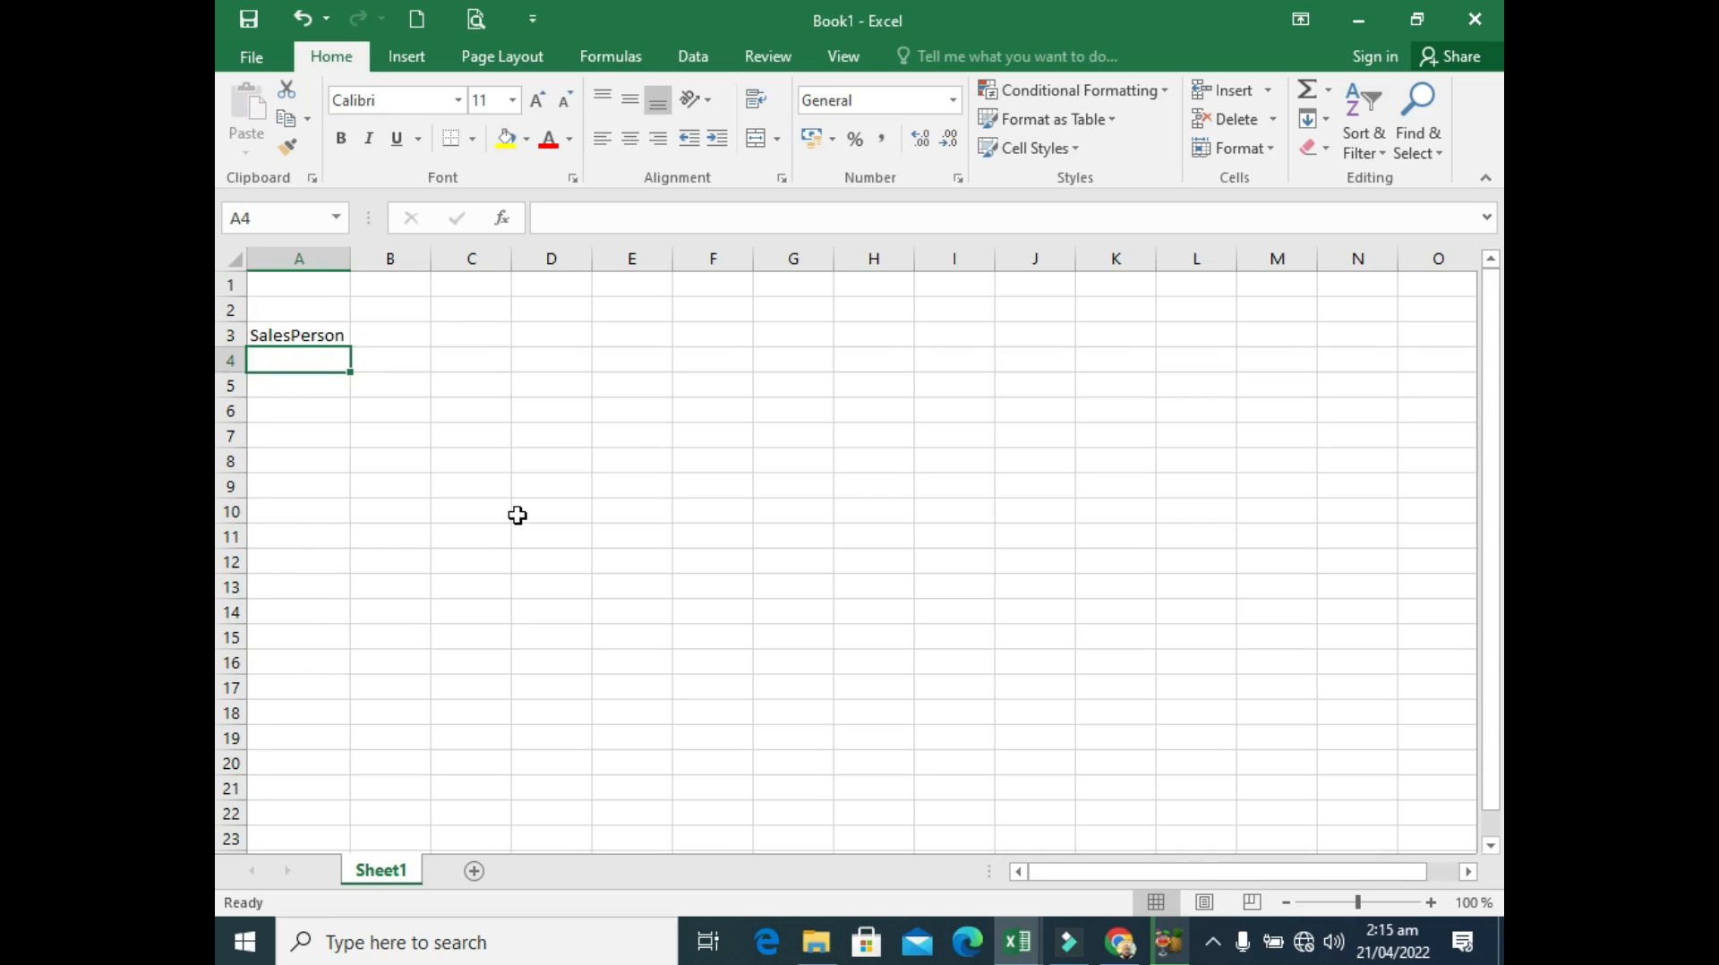
pyautogui.write('Dele')
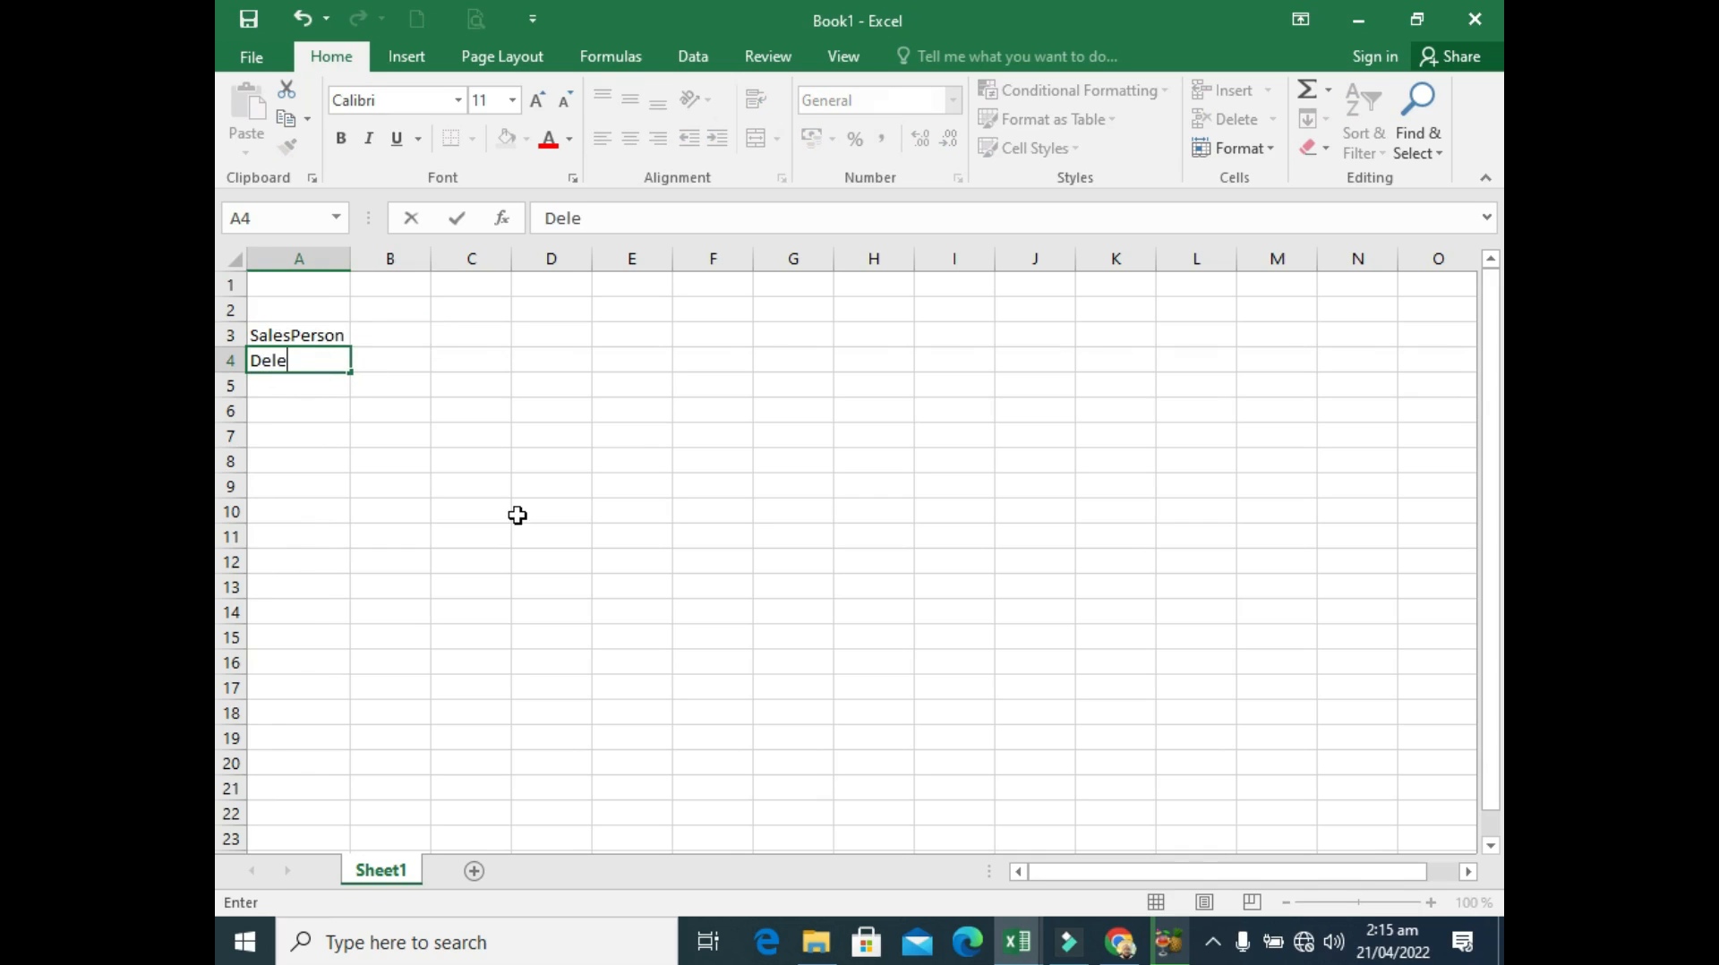
pyautogui.press('Return')
pyautogui.write('Obinna')
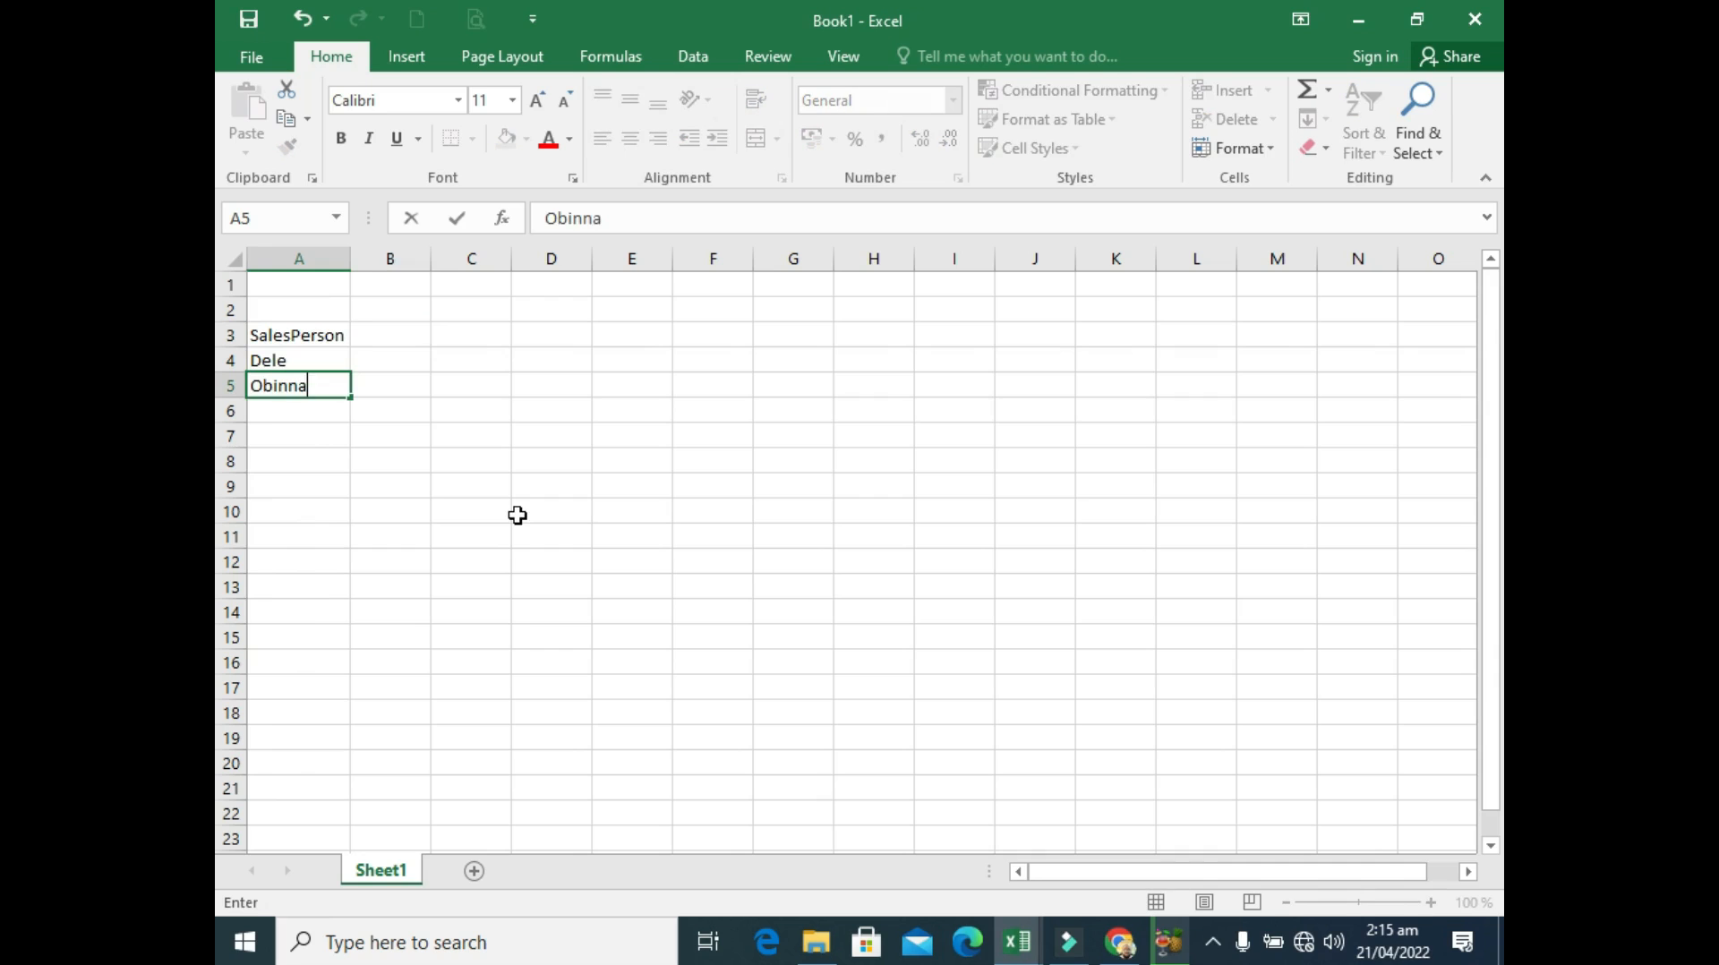
pyautogui.press('Return')
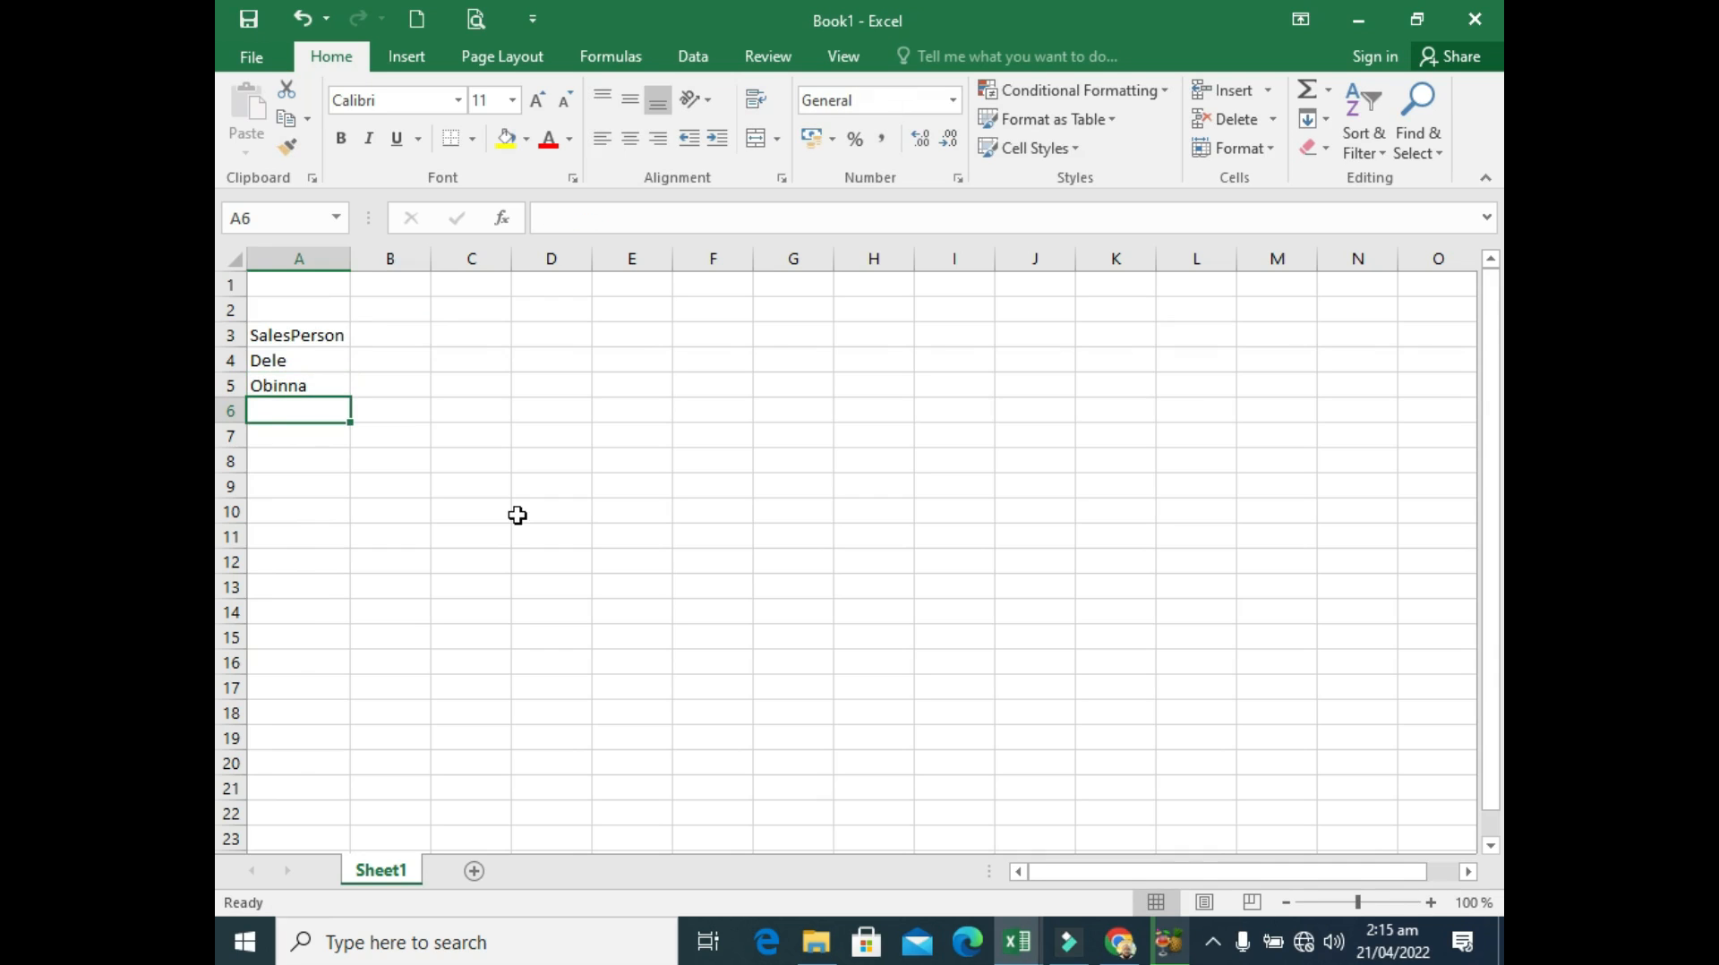
pyautogui.write('Nsikak')
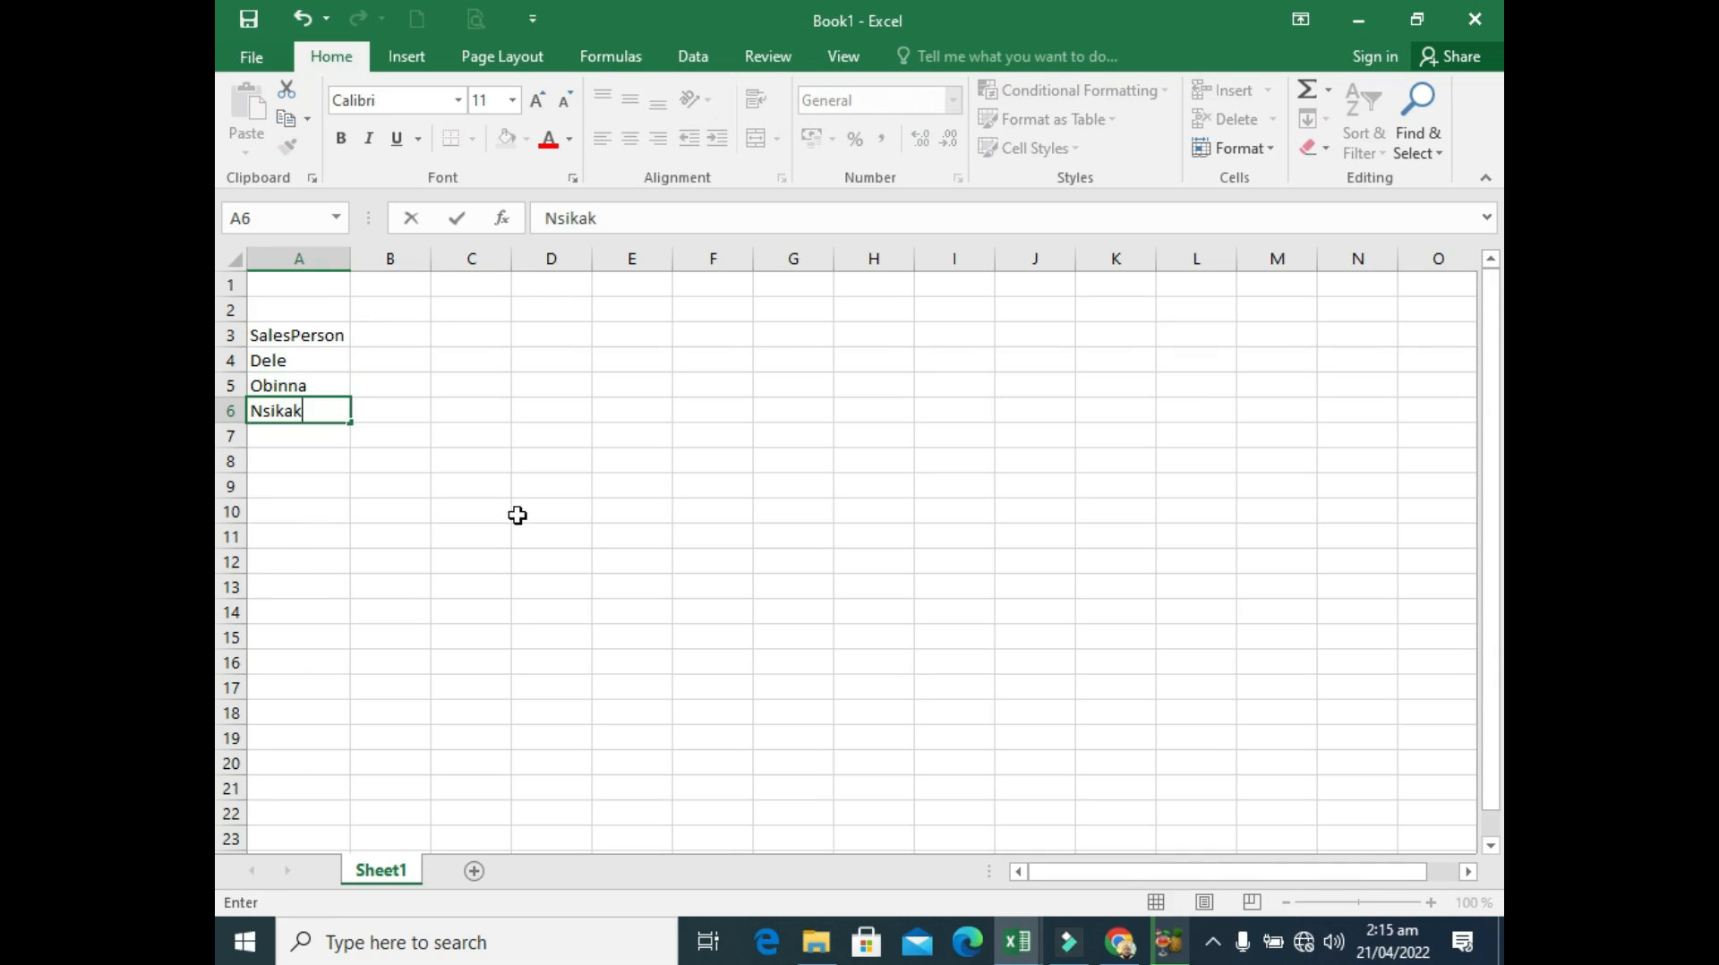
pyautogui.press('Return')
pyautogui.write('Musa')
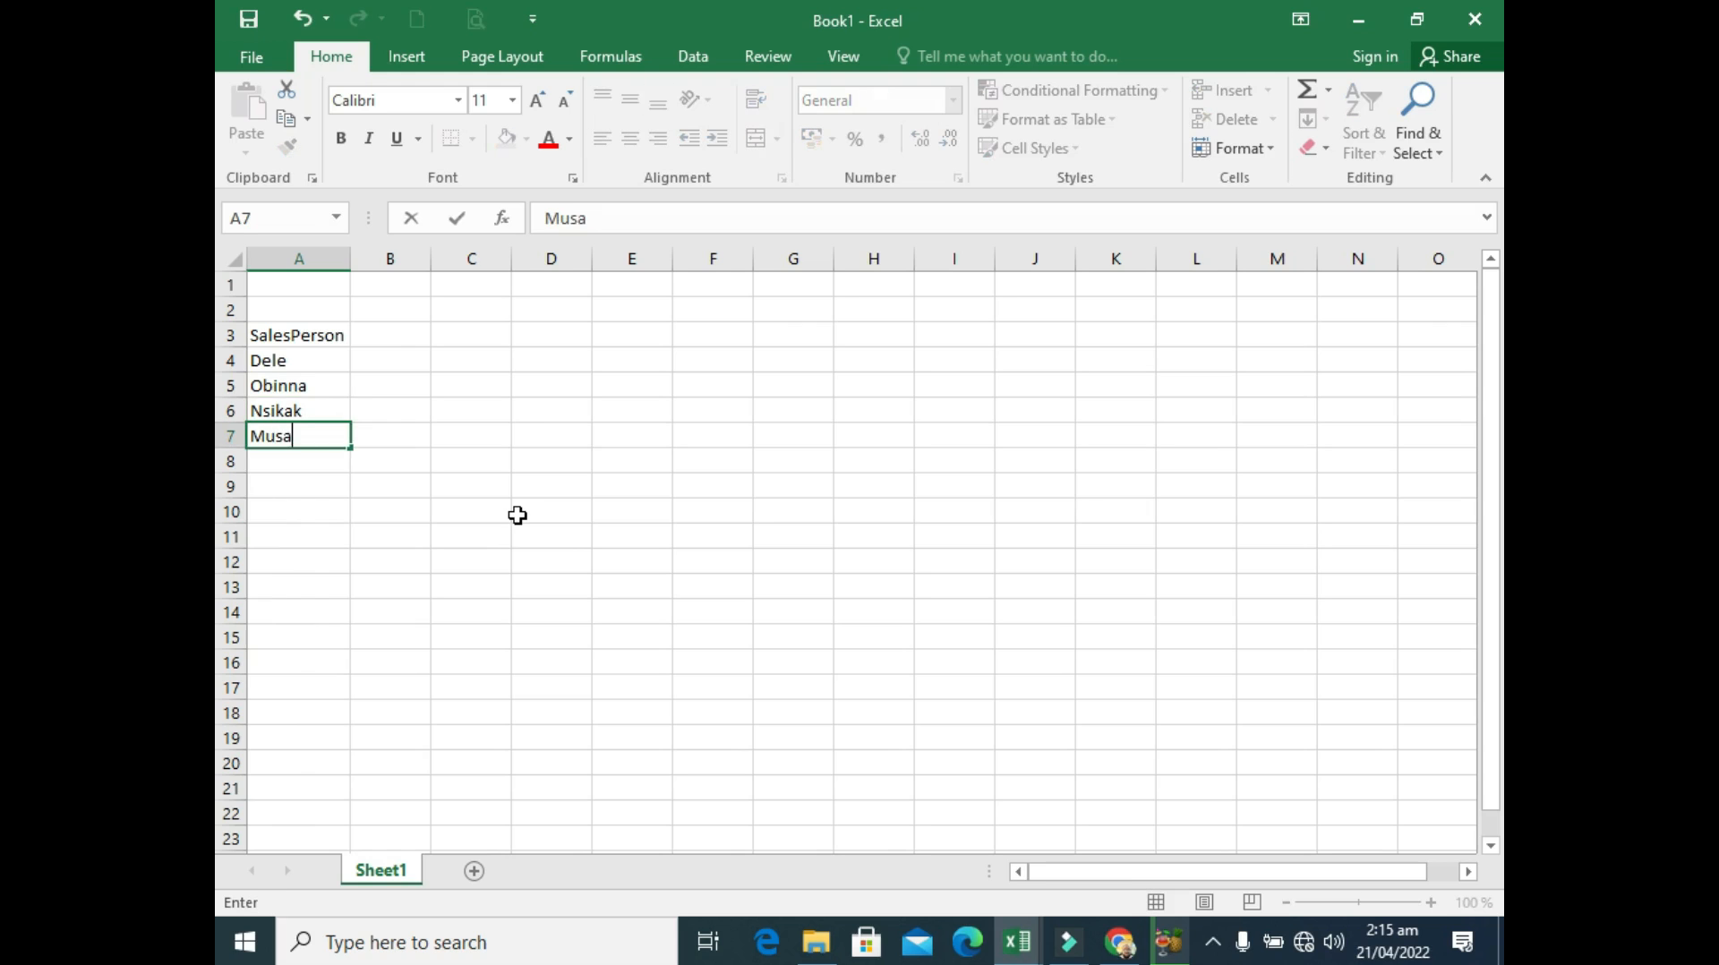
# Enter January in cell B3 and fill the month series across to May in F3.
pyautogui.click(389, 335)
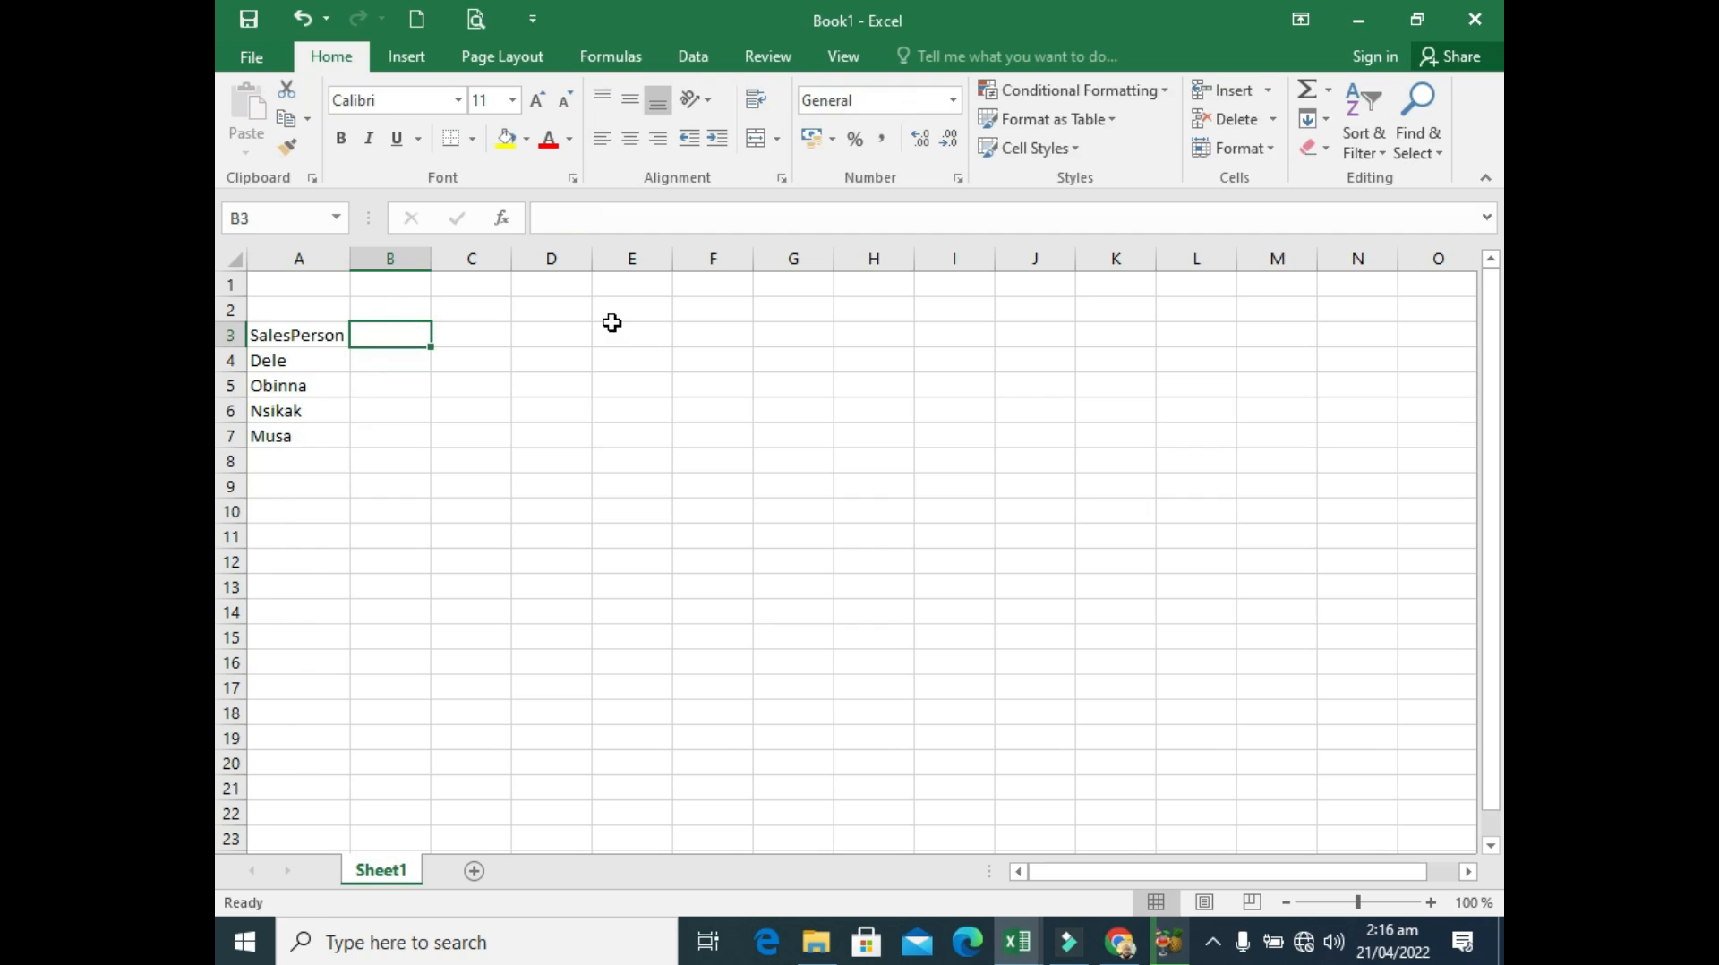
pyautogui.write('Janua')
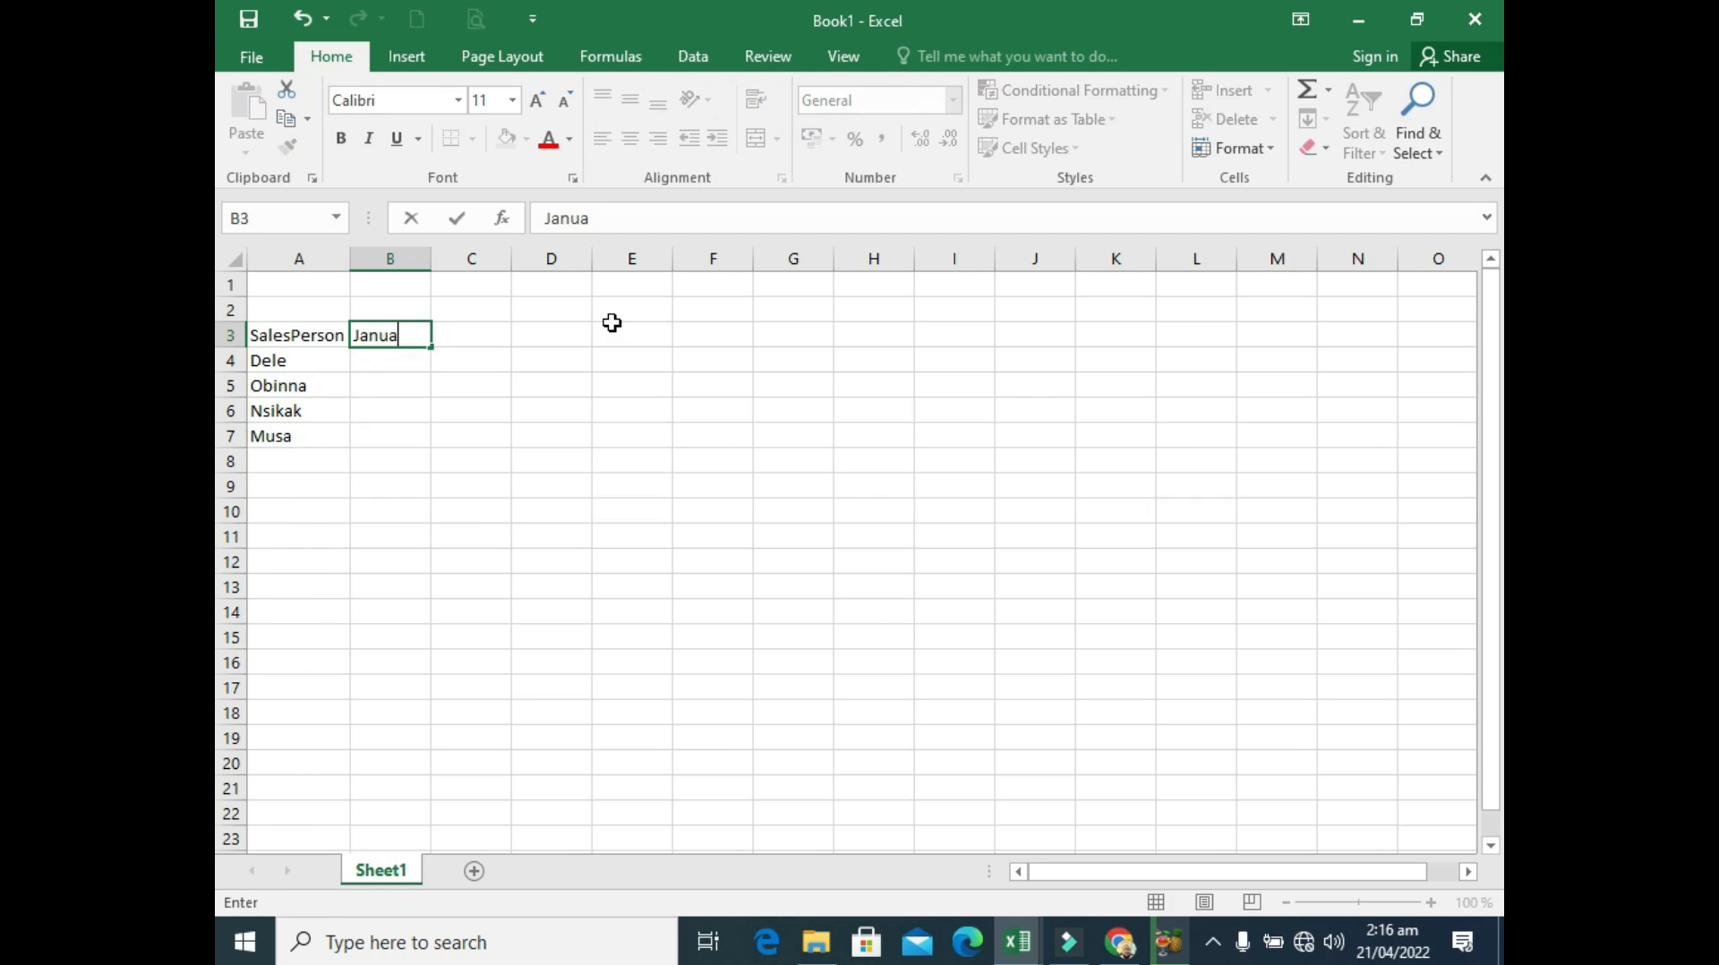
pyautogui.write('ry')
pyautogui.moveTo(432, 348); pyautogui.dragTo(748, 331)
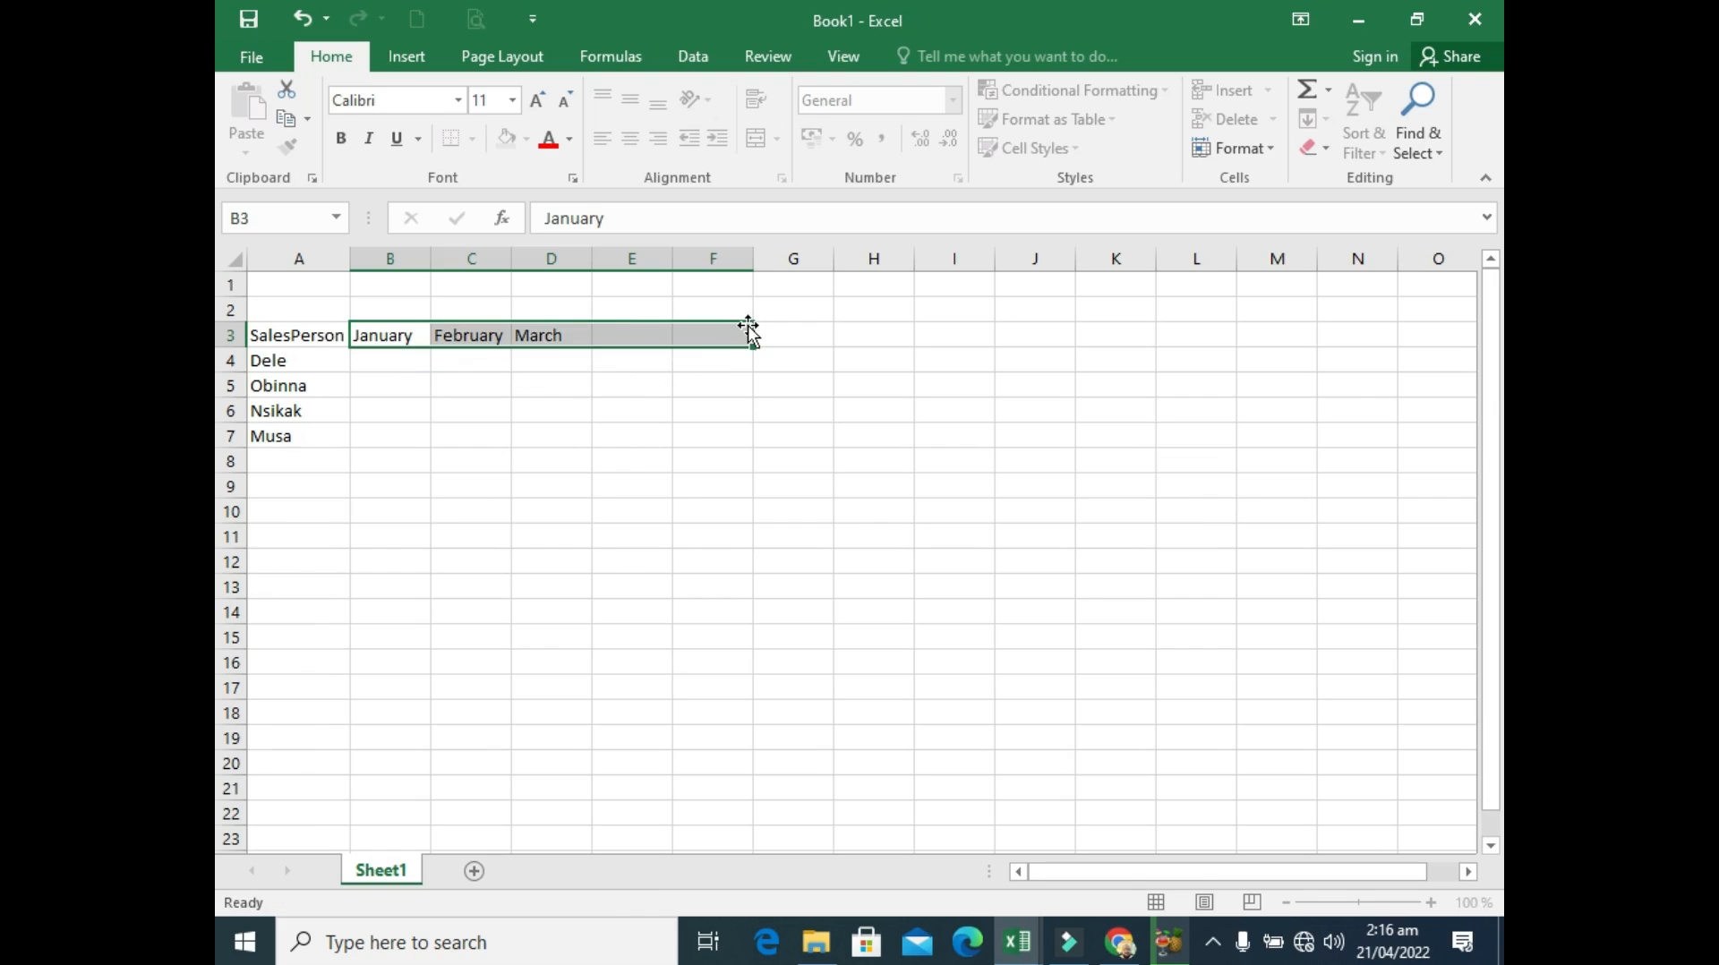
# Fill the range B4:F7 with random sales figures using =RANDBETWEEN(30000,100000).
pyautogui.click(386, 363)
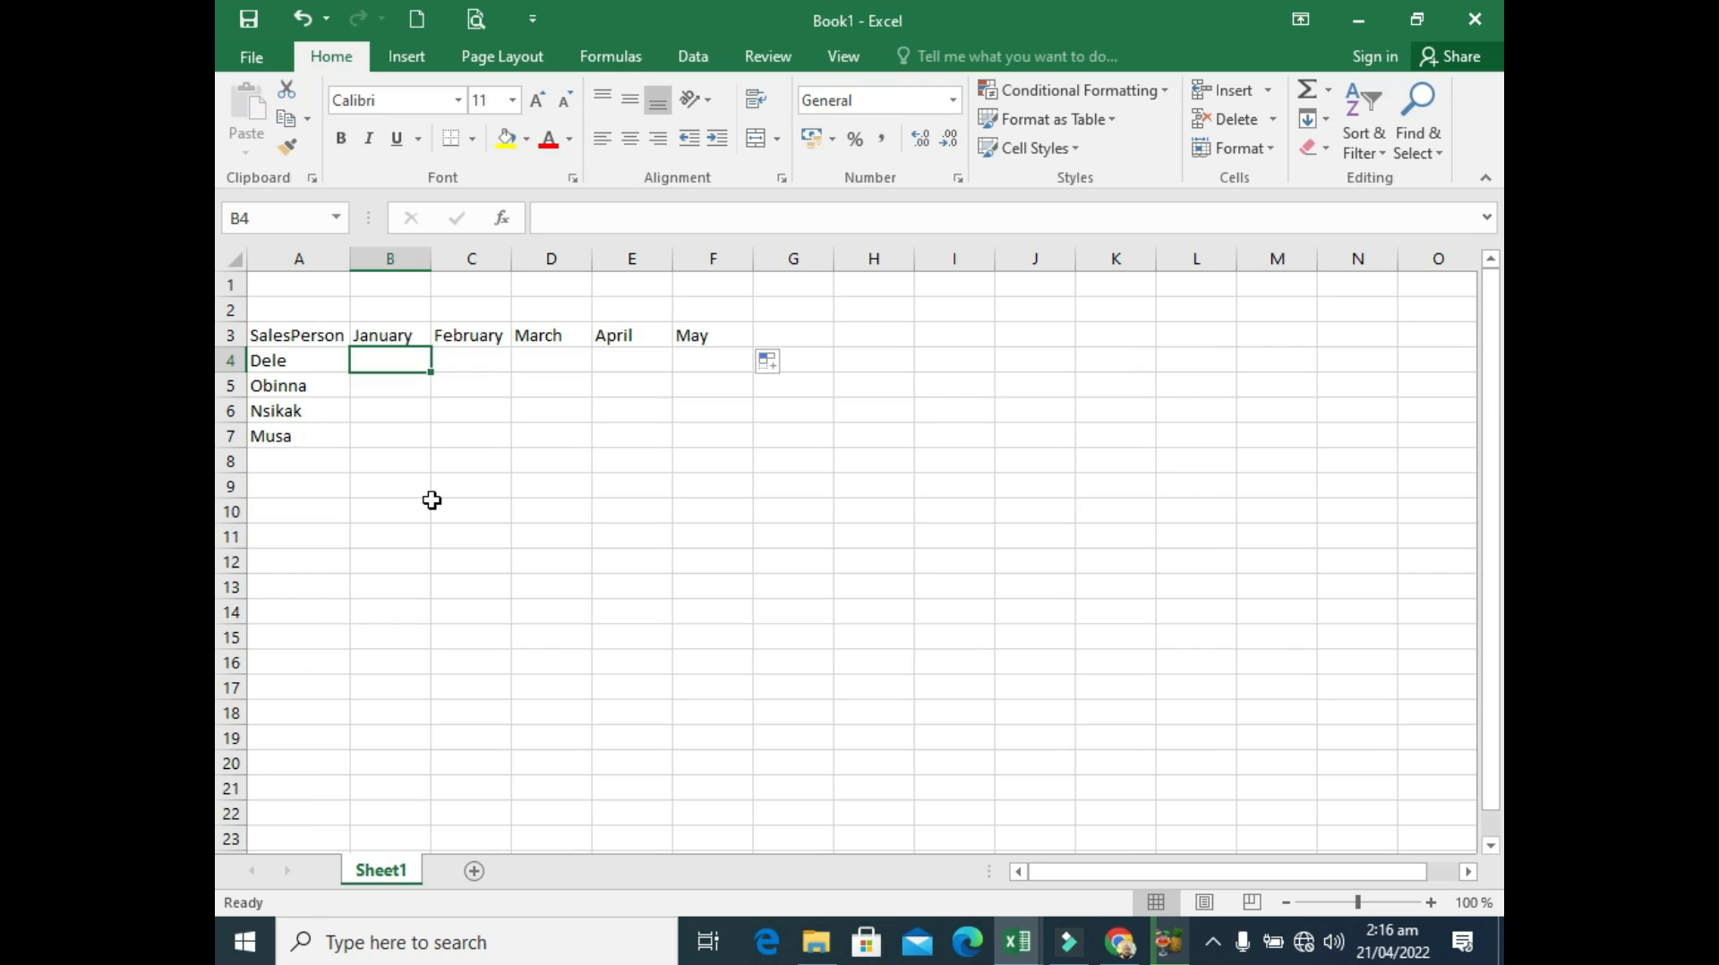
pyautogui.click(388, 362)
pyautogui.moveTo(391, 363); pyautogui.dragTo(691, 434)
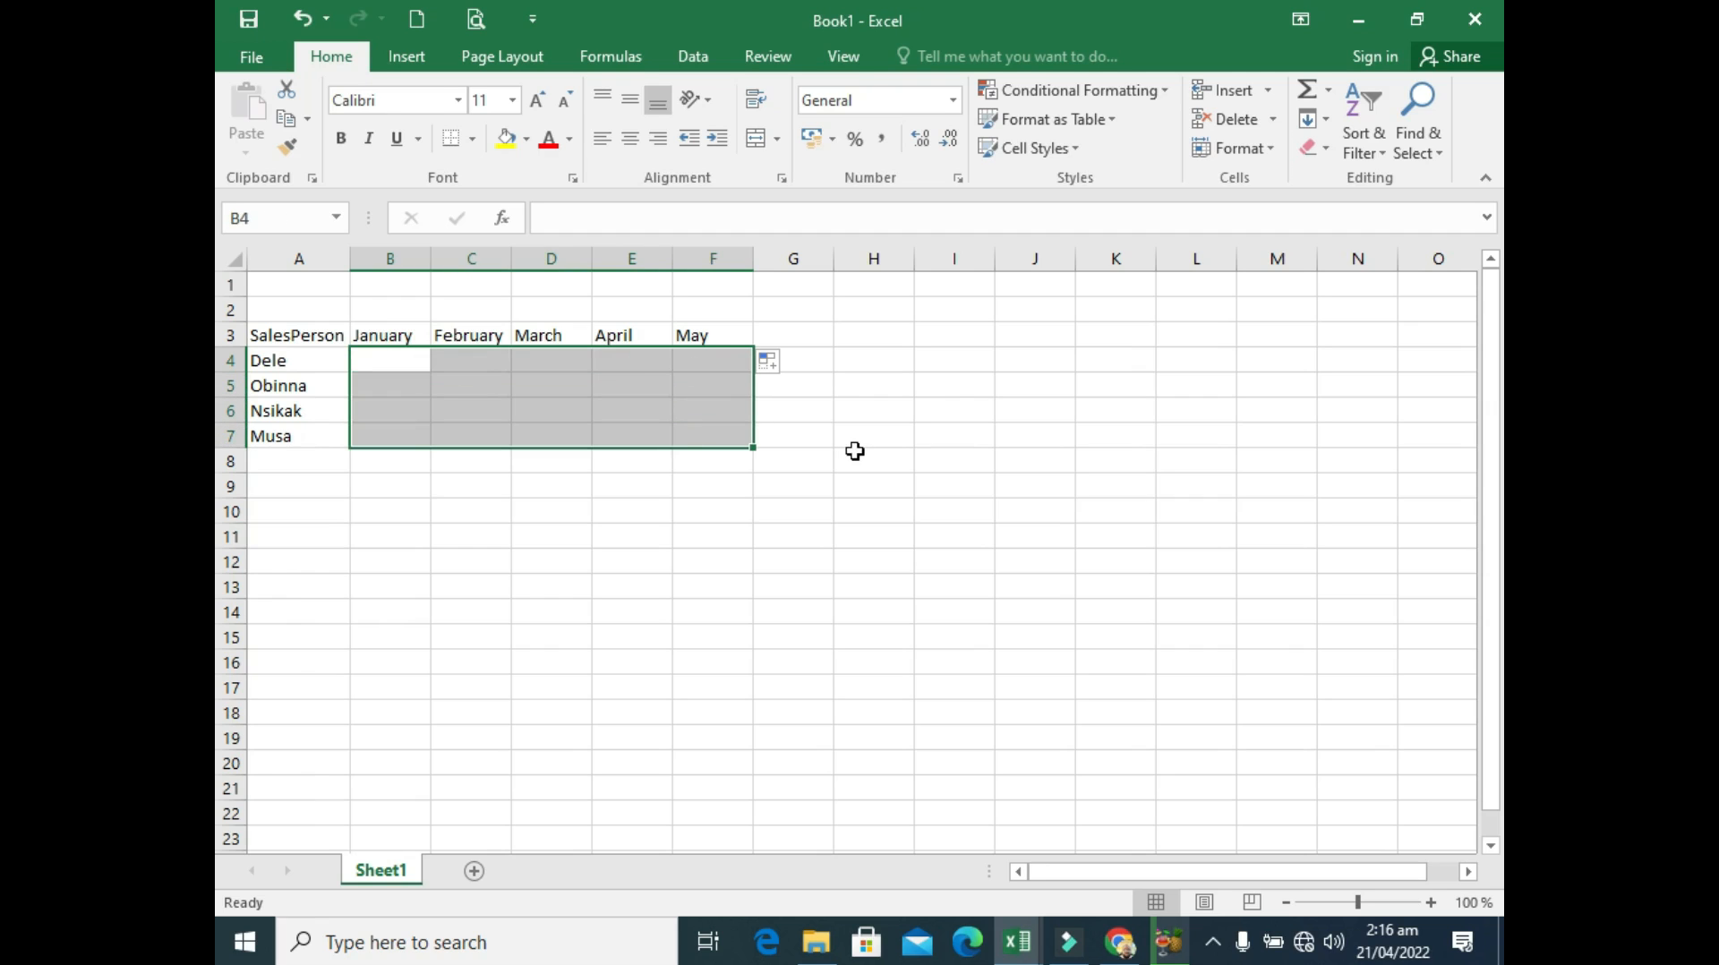
pyautogui.write('=r')
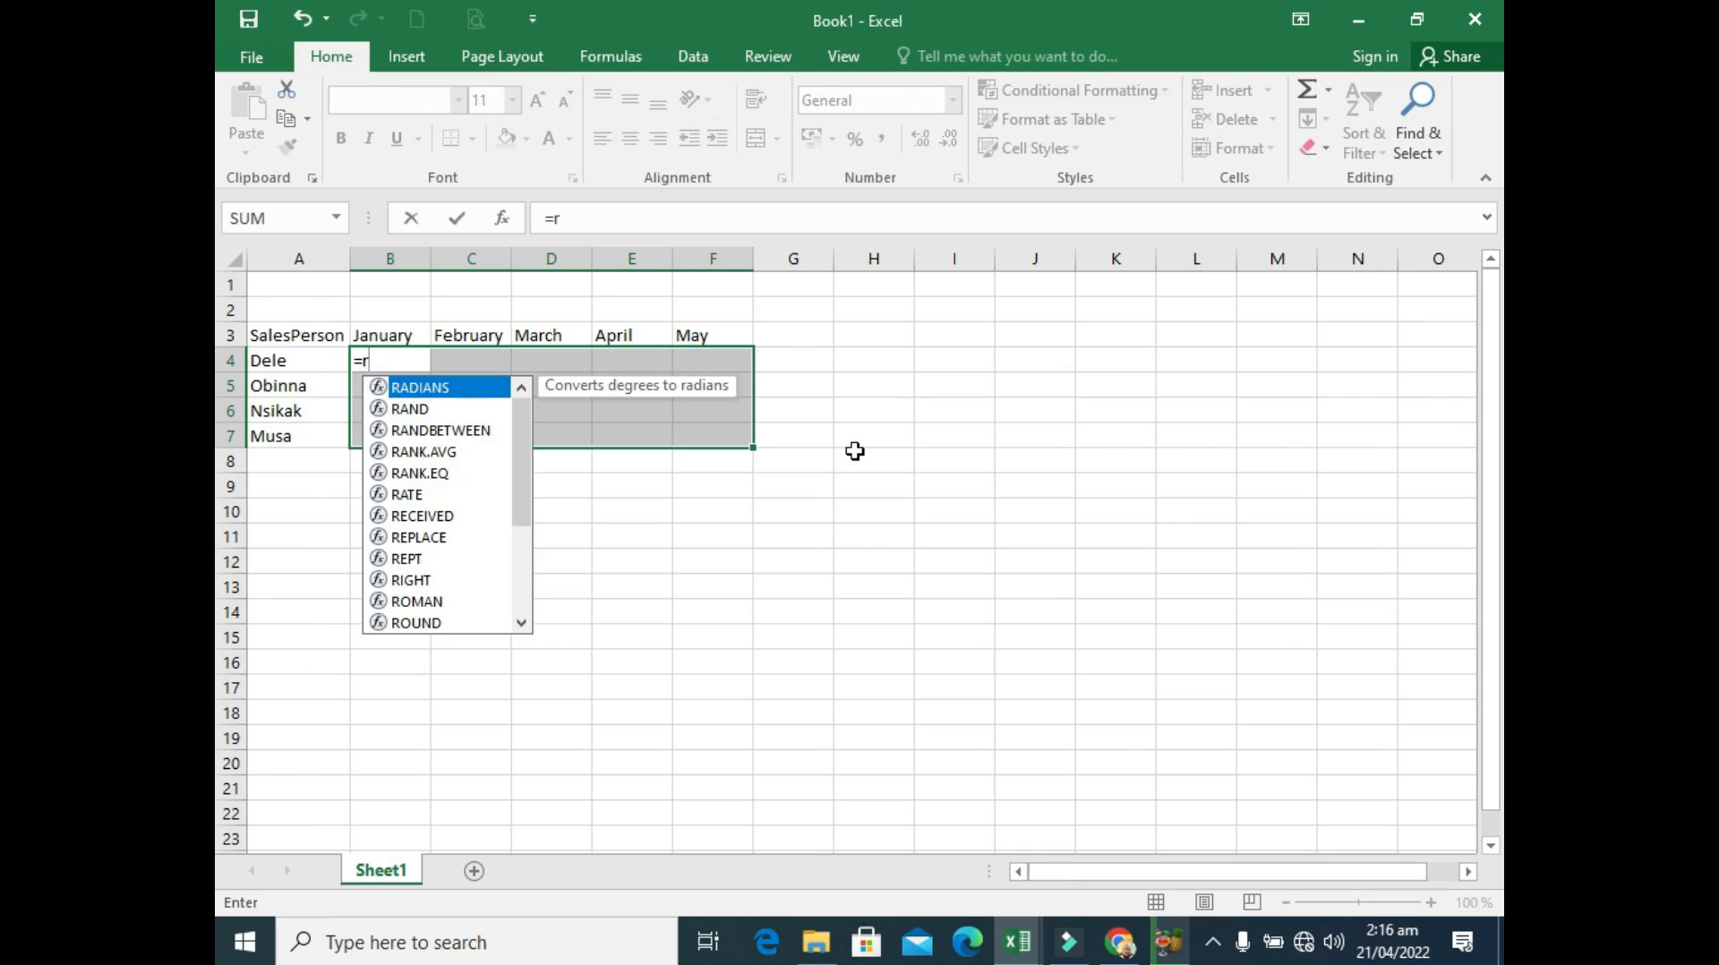
pyautogui.write('and')
pyautogui.press('Down')
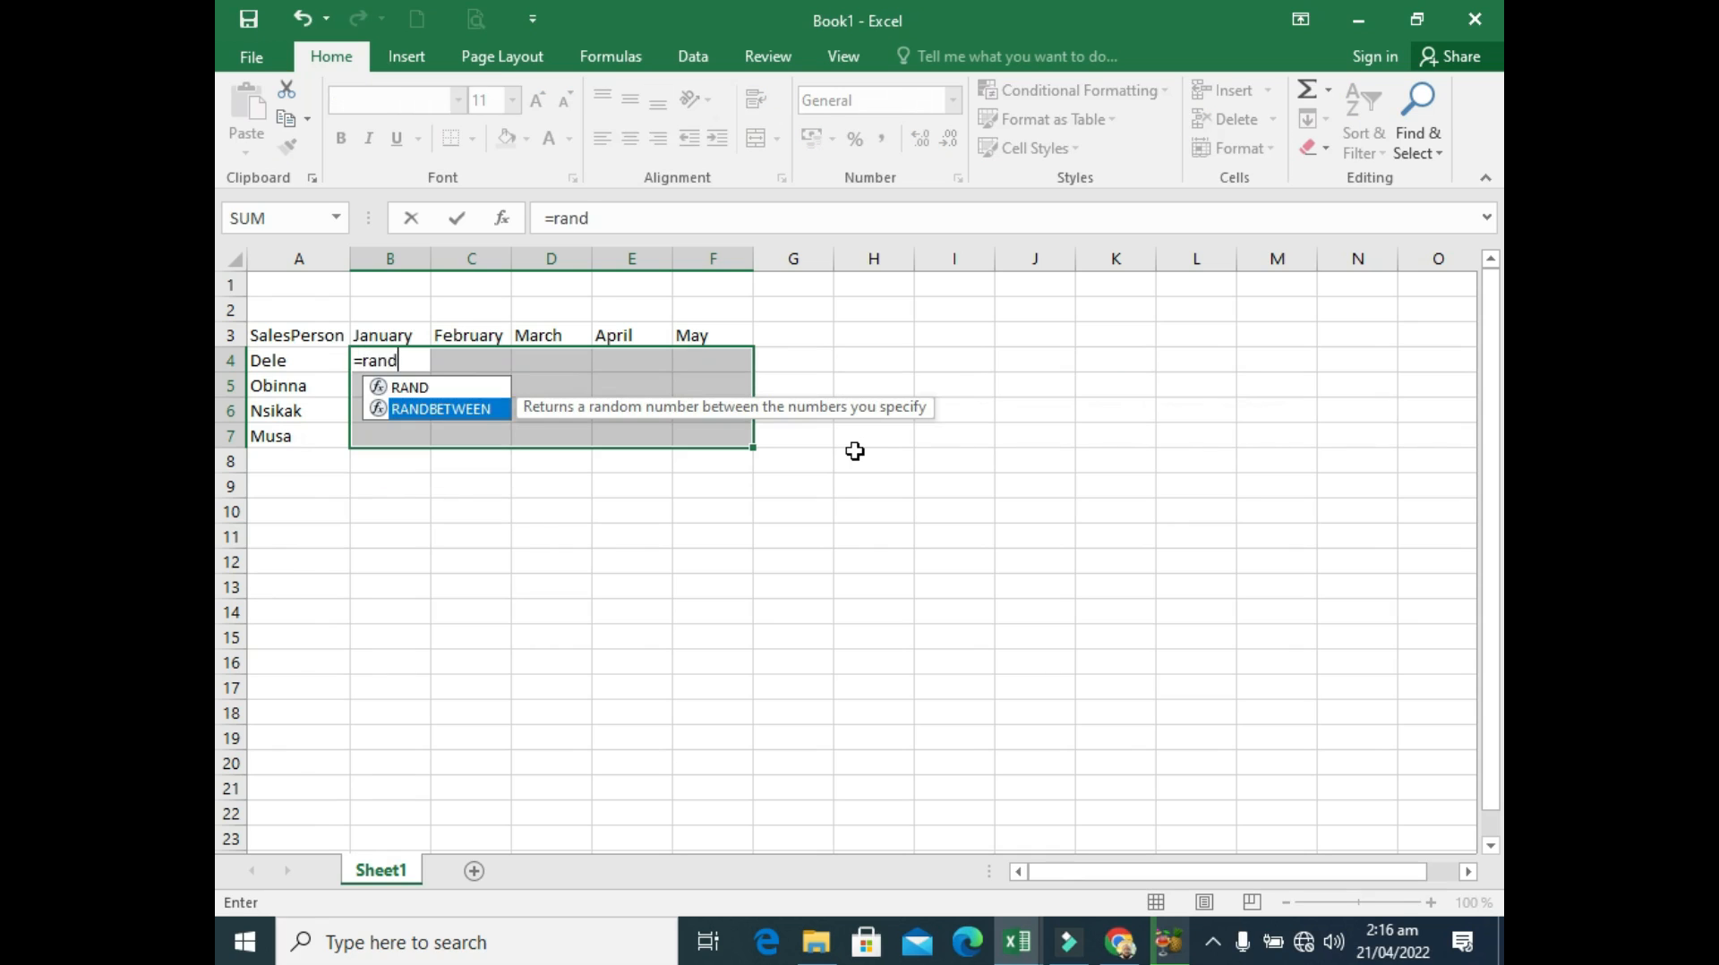
pyautogui.press('Tab')
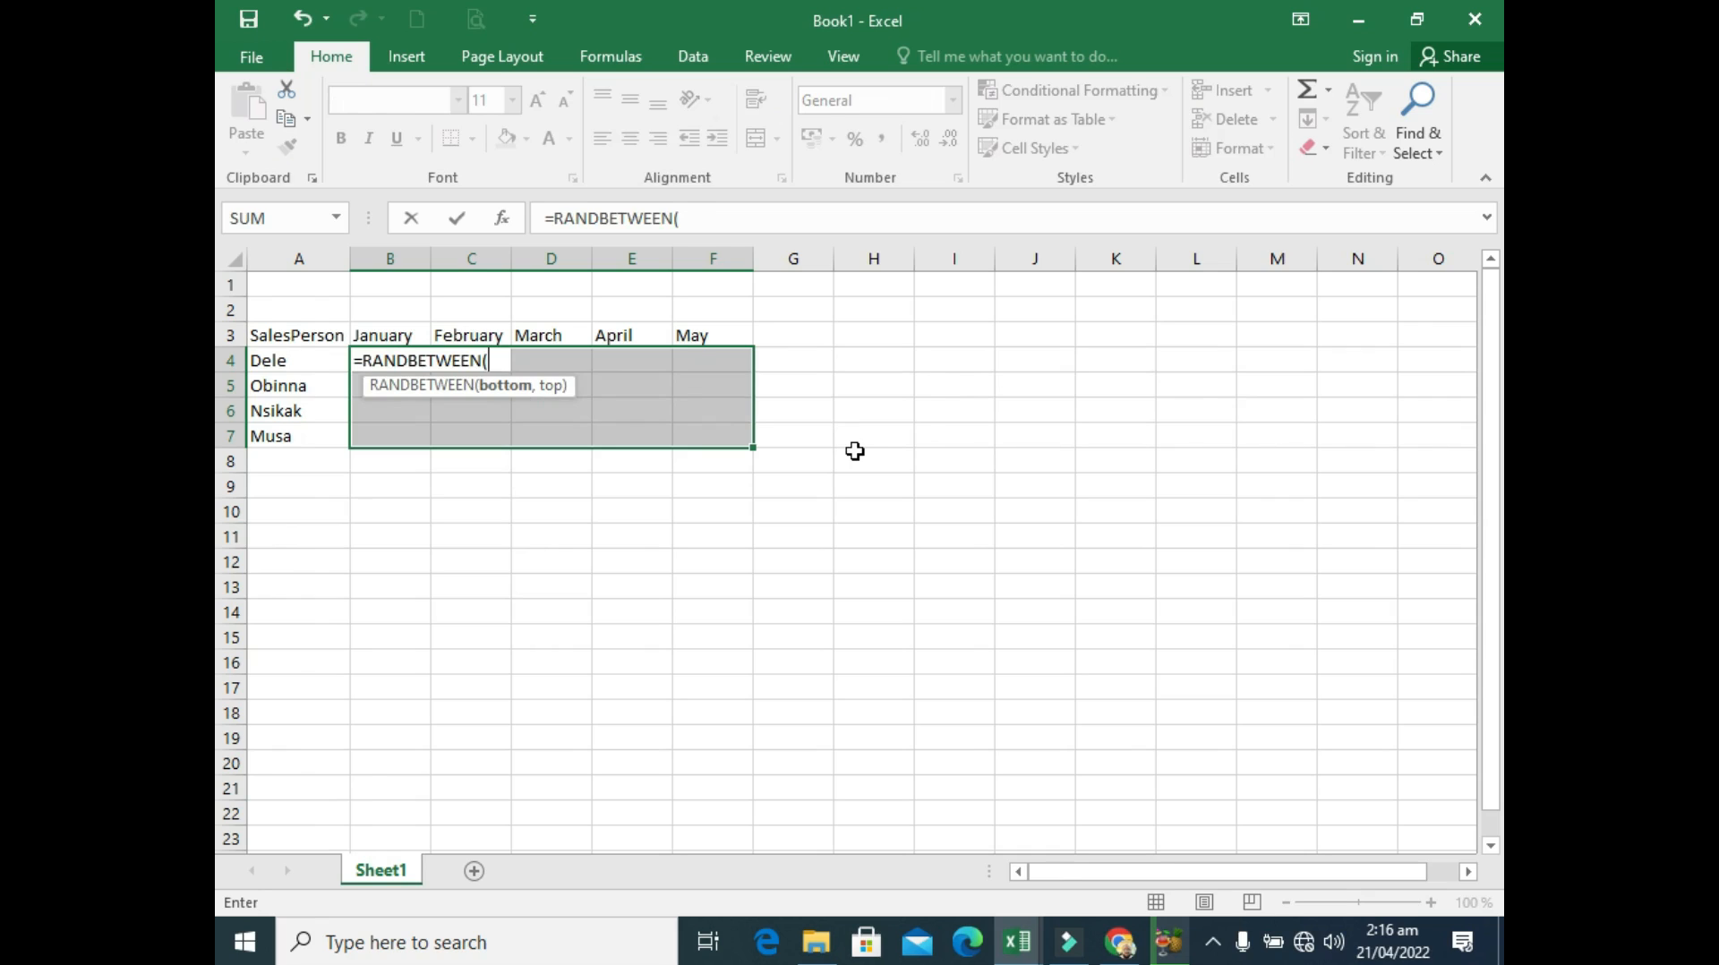
pyautogui.write('30000')
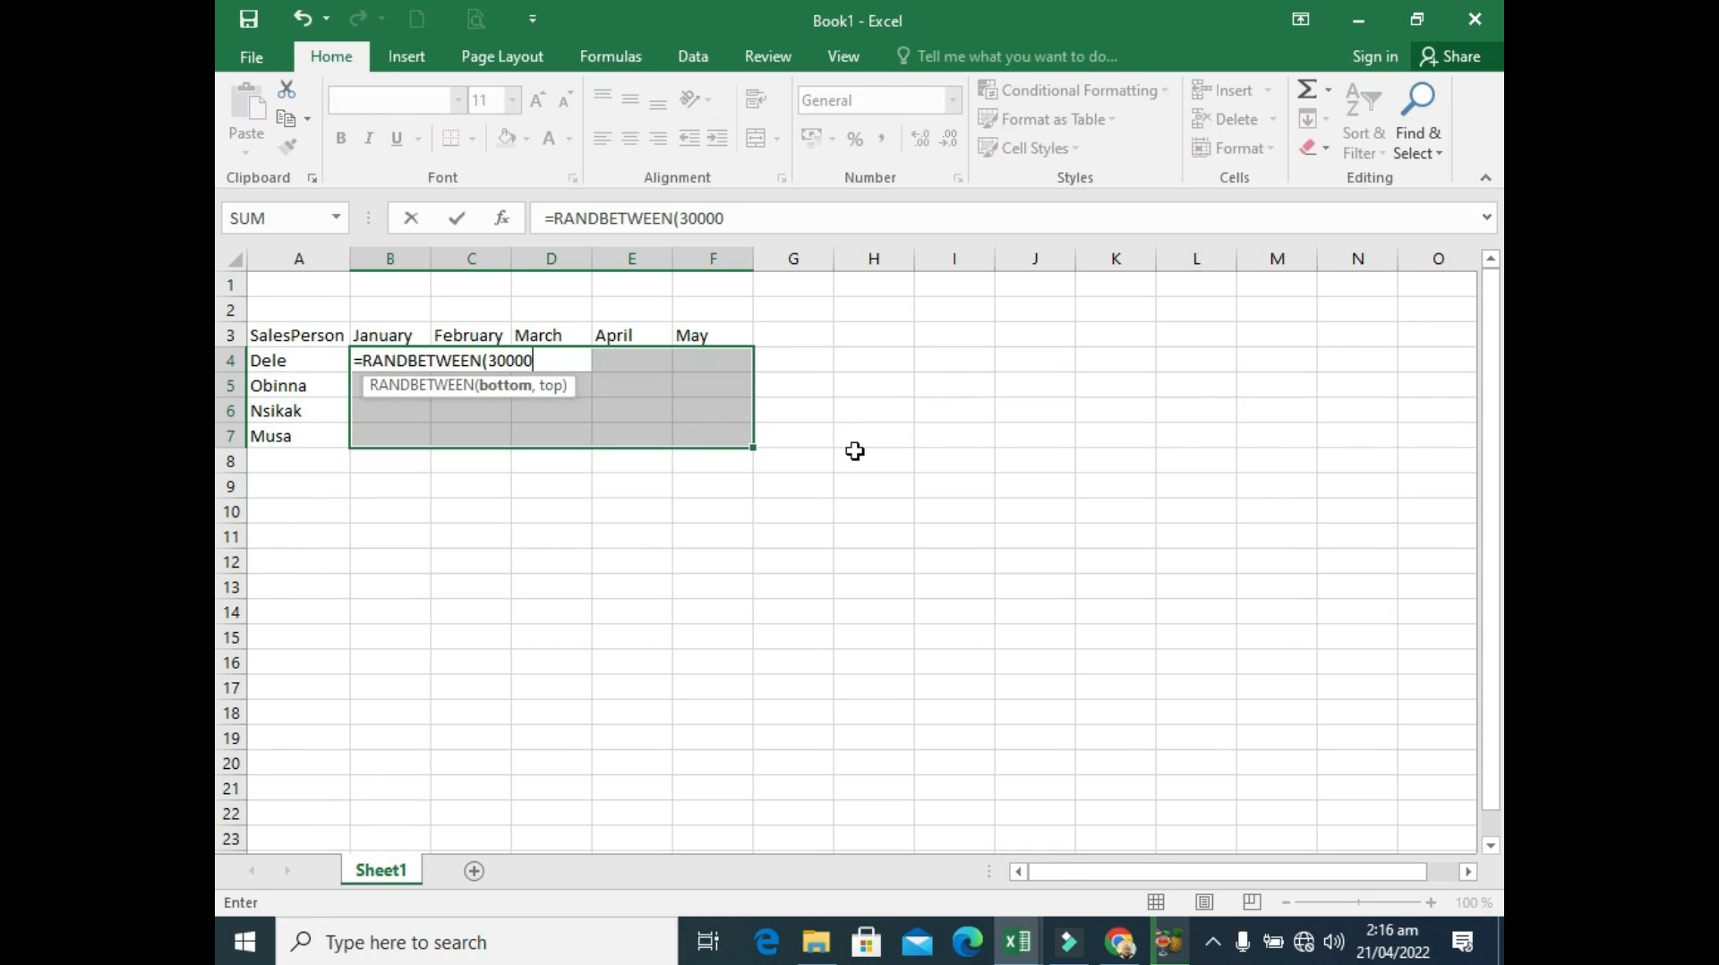
pyautogui.write(',100000')
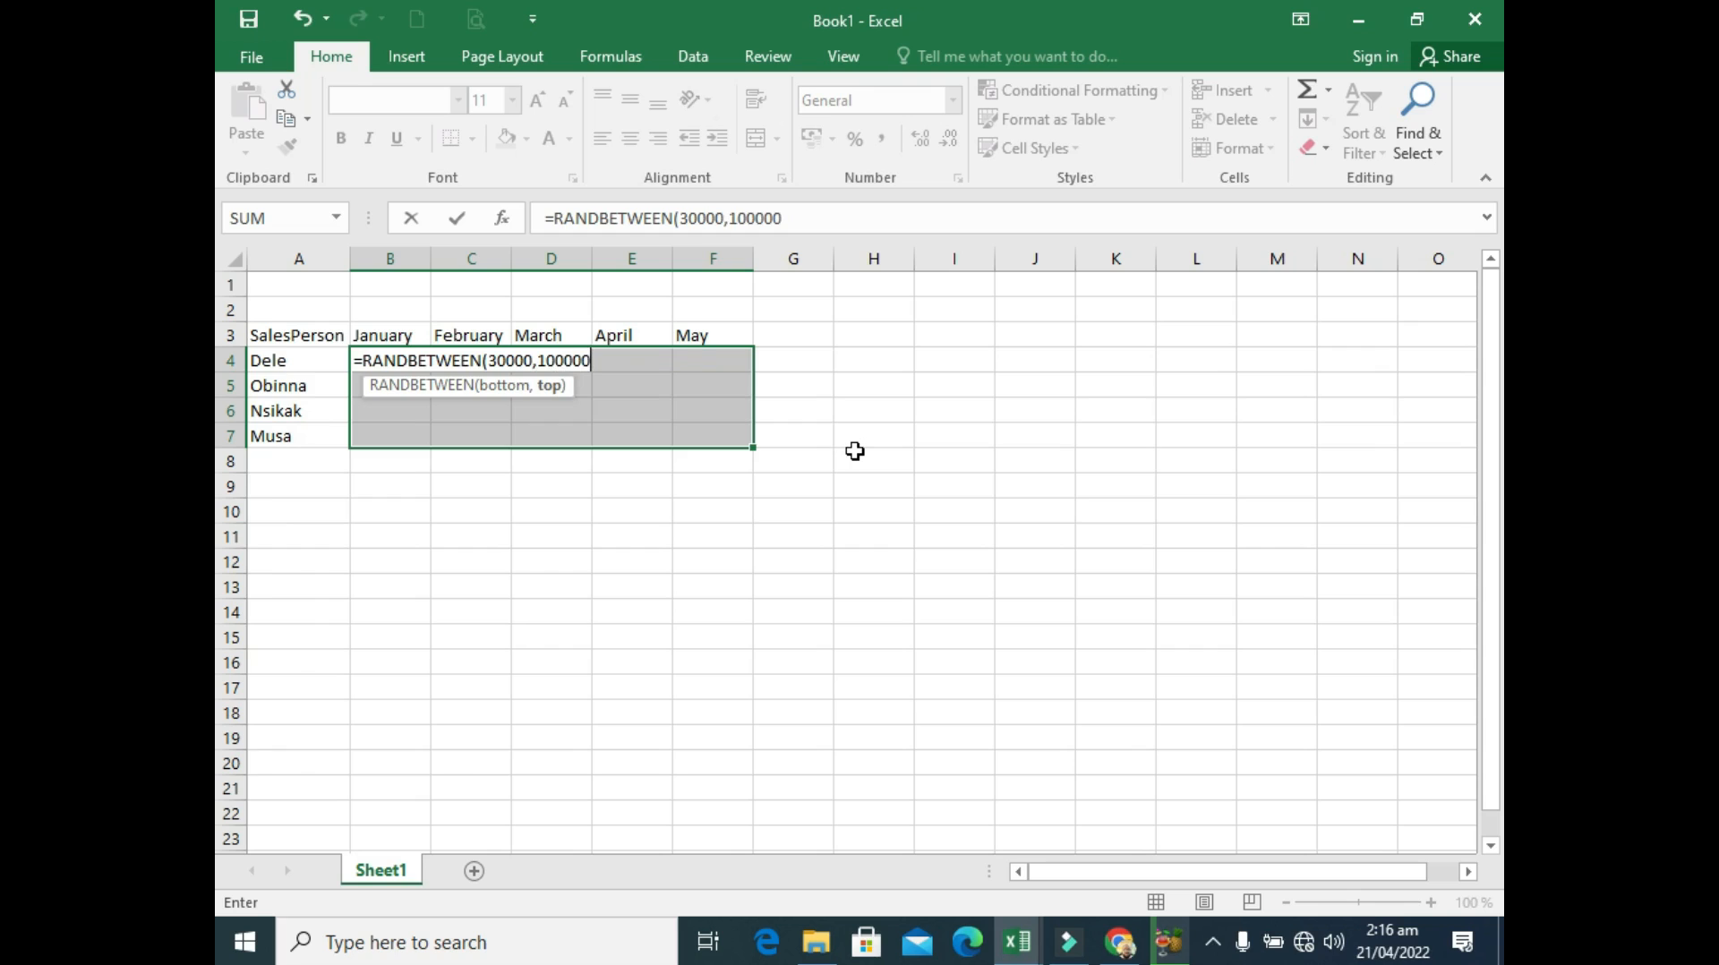
pyautogui.hotkey('ctrl', 'Return')
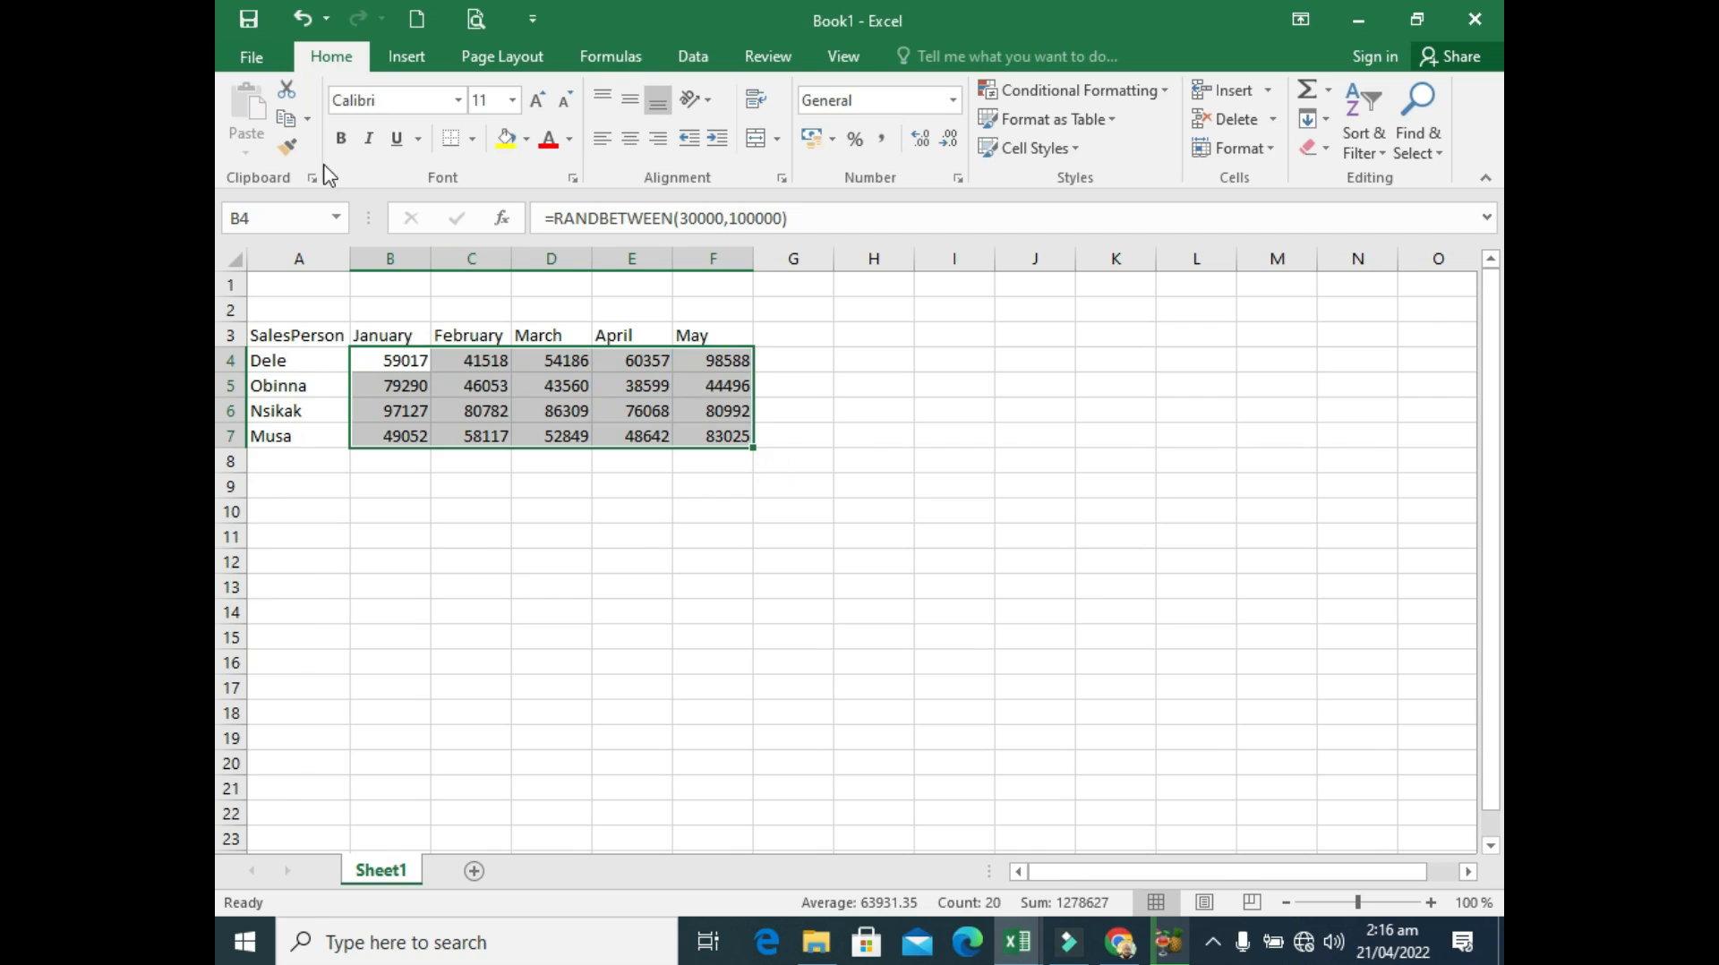
# Replace the random-number formulas in B4:F7 with their values by copying and pasting values in place.
pyautogui.click(288, 125)
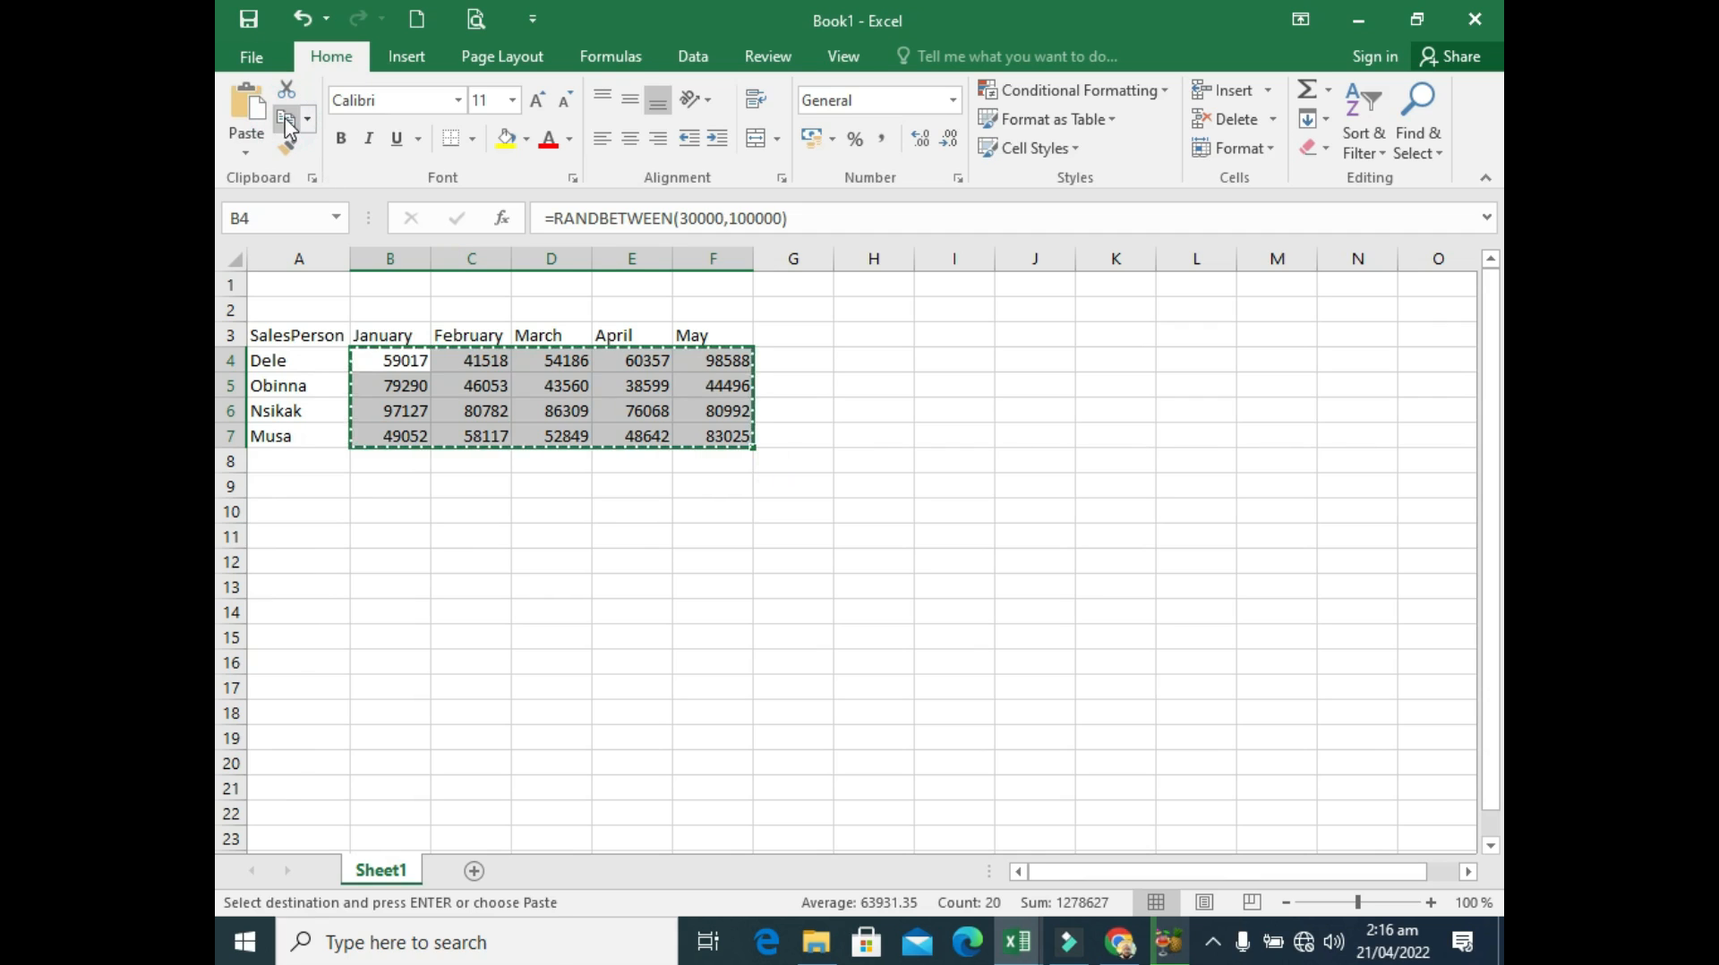
pyautogui.click(247, 158)
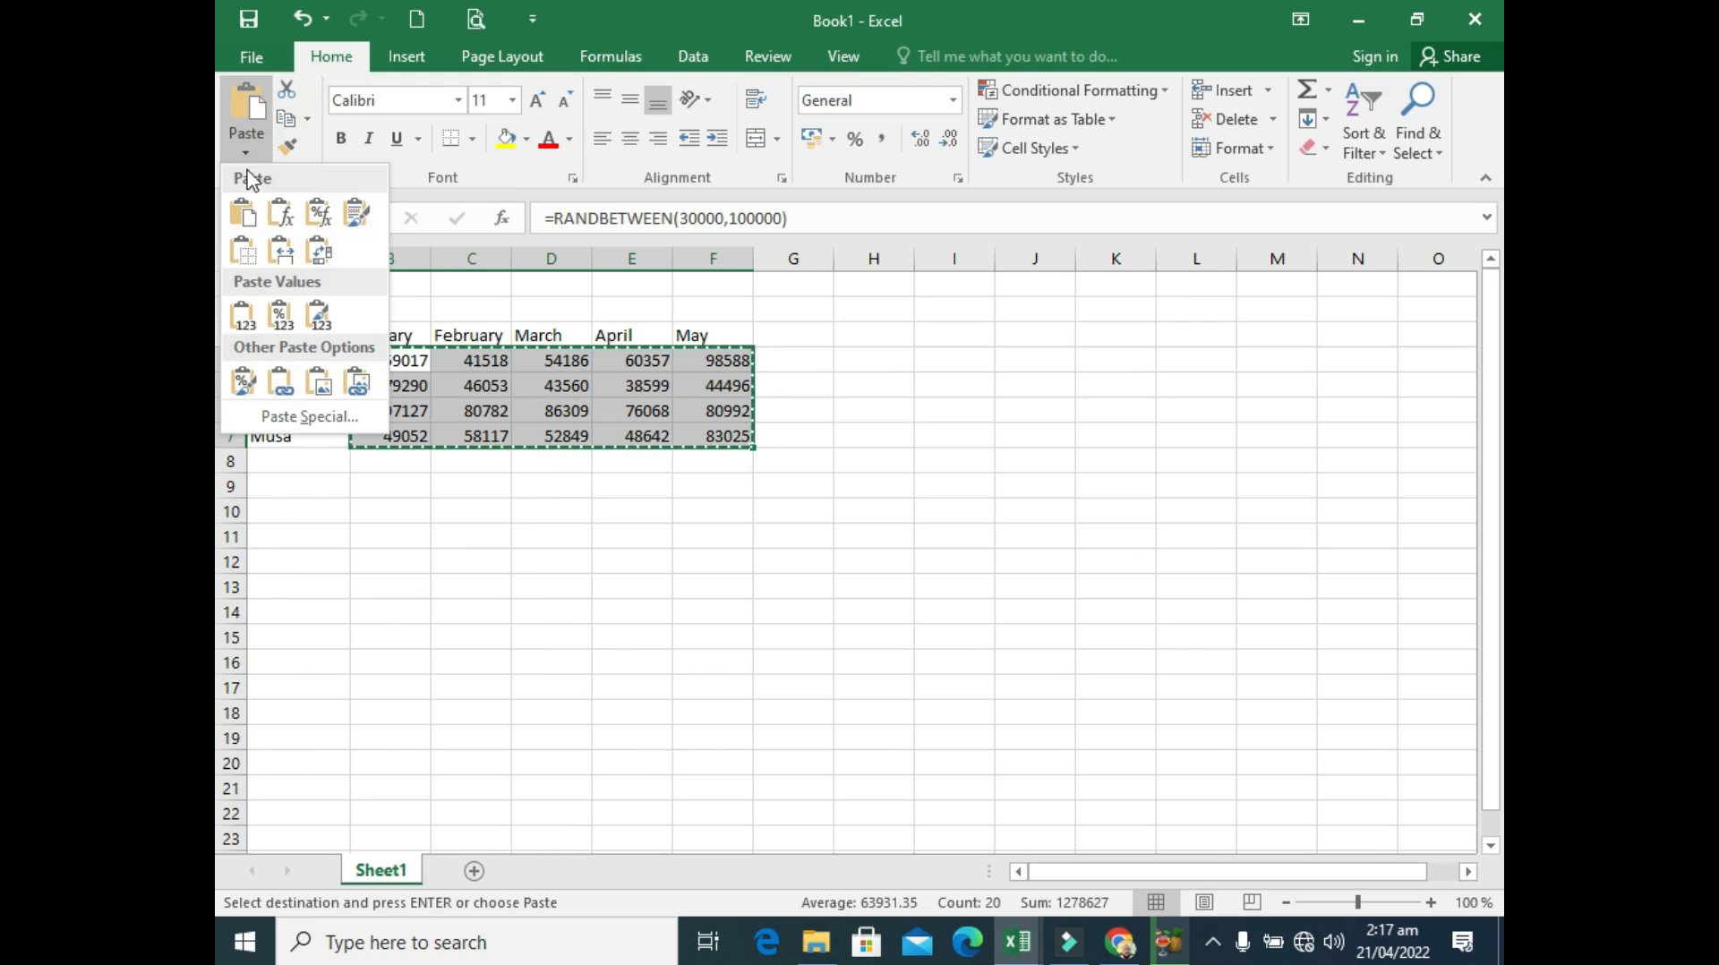
pyautogui.click(243, 316)
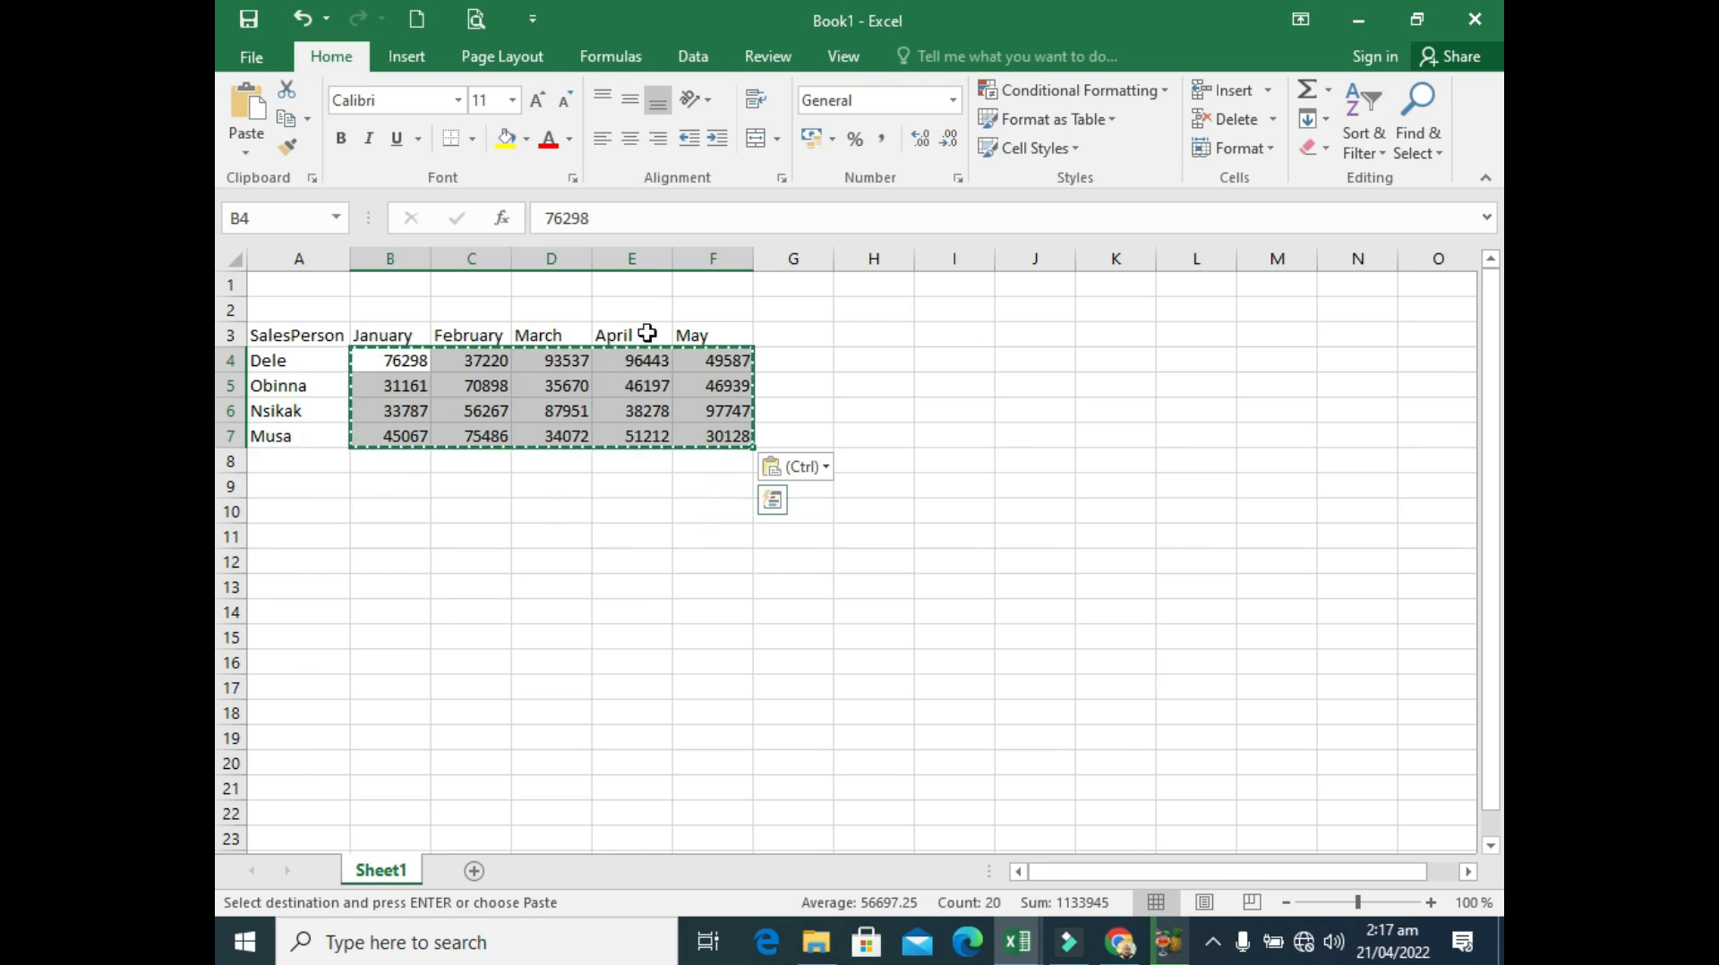
# Format the sales figures in B4:F7 with comma separators and no decimal places.
pyautogui.click(881, 141)
pyautogui.click(948, 141)
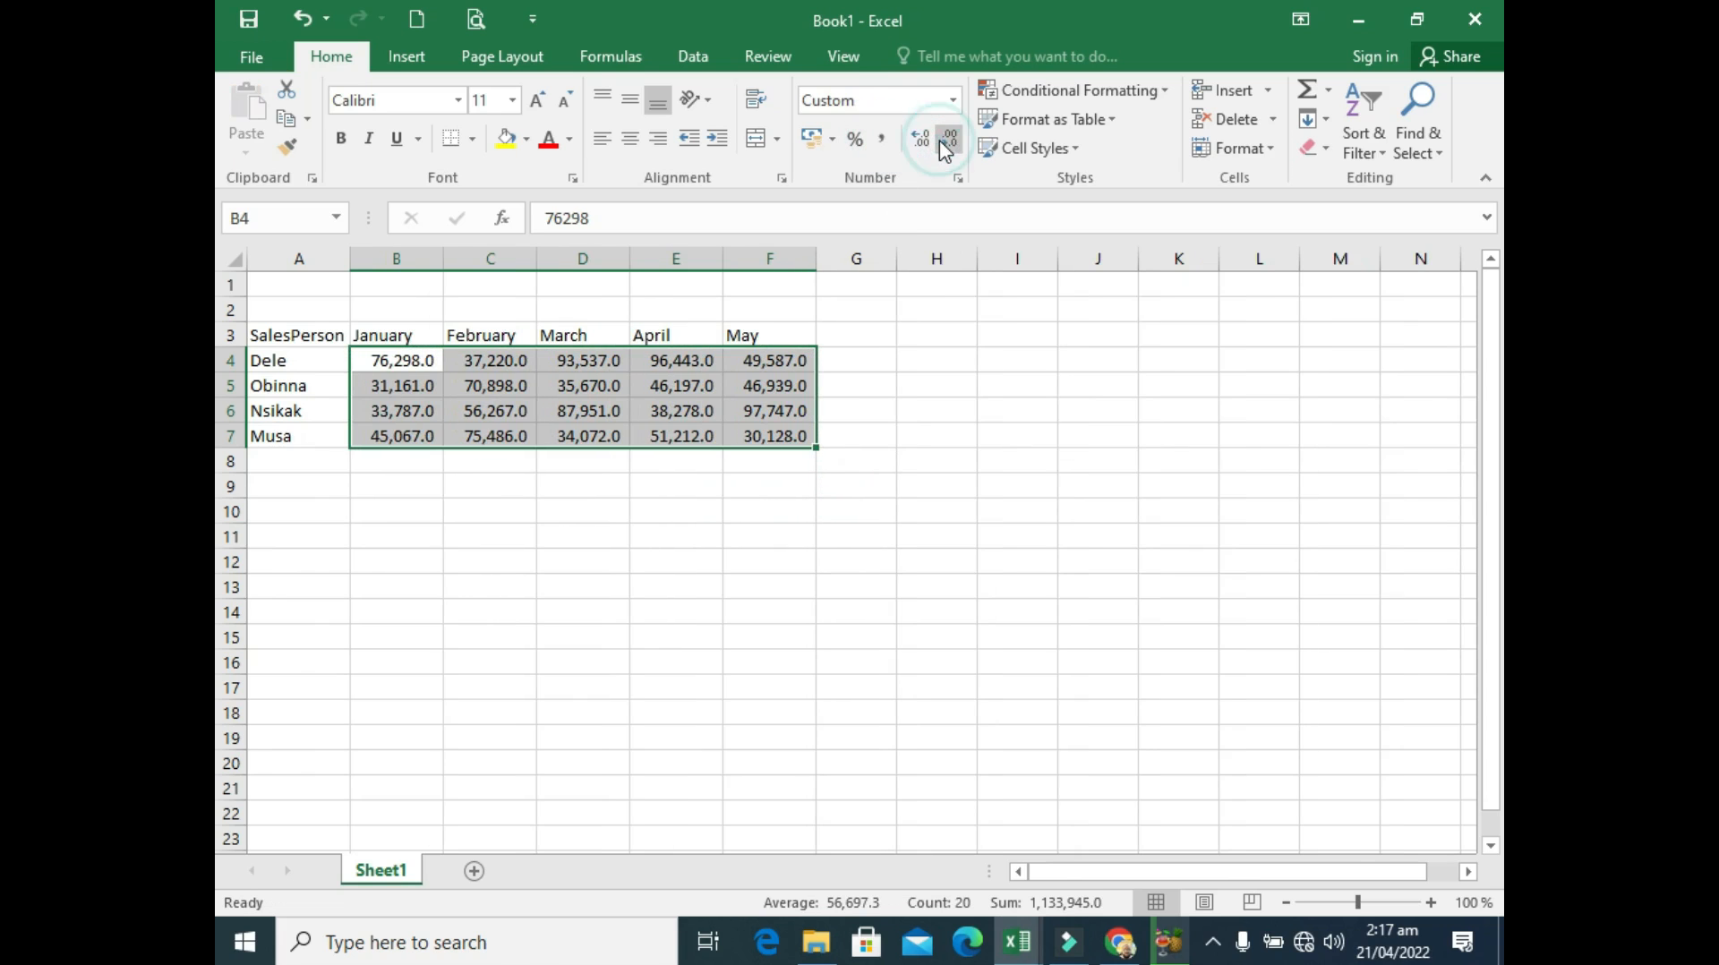
pyautogui.click(944, 142)
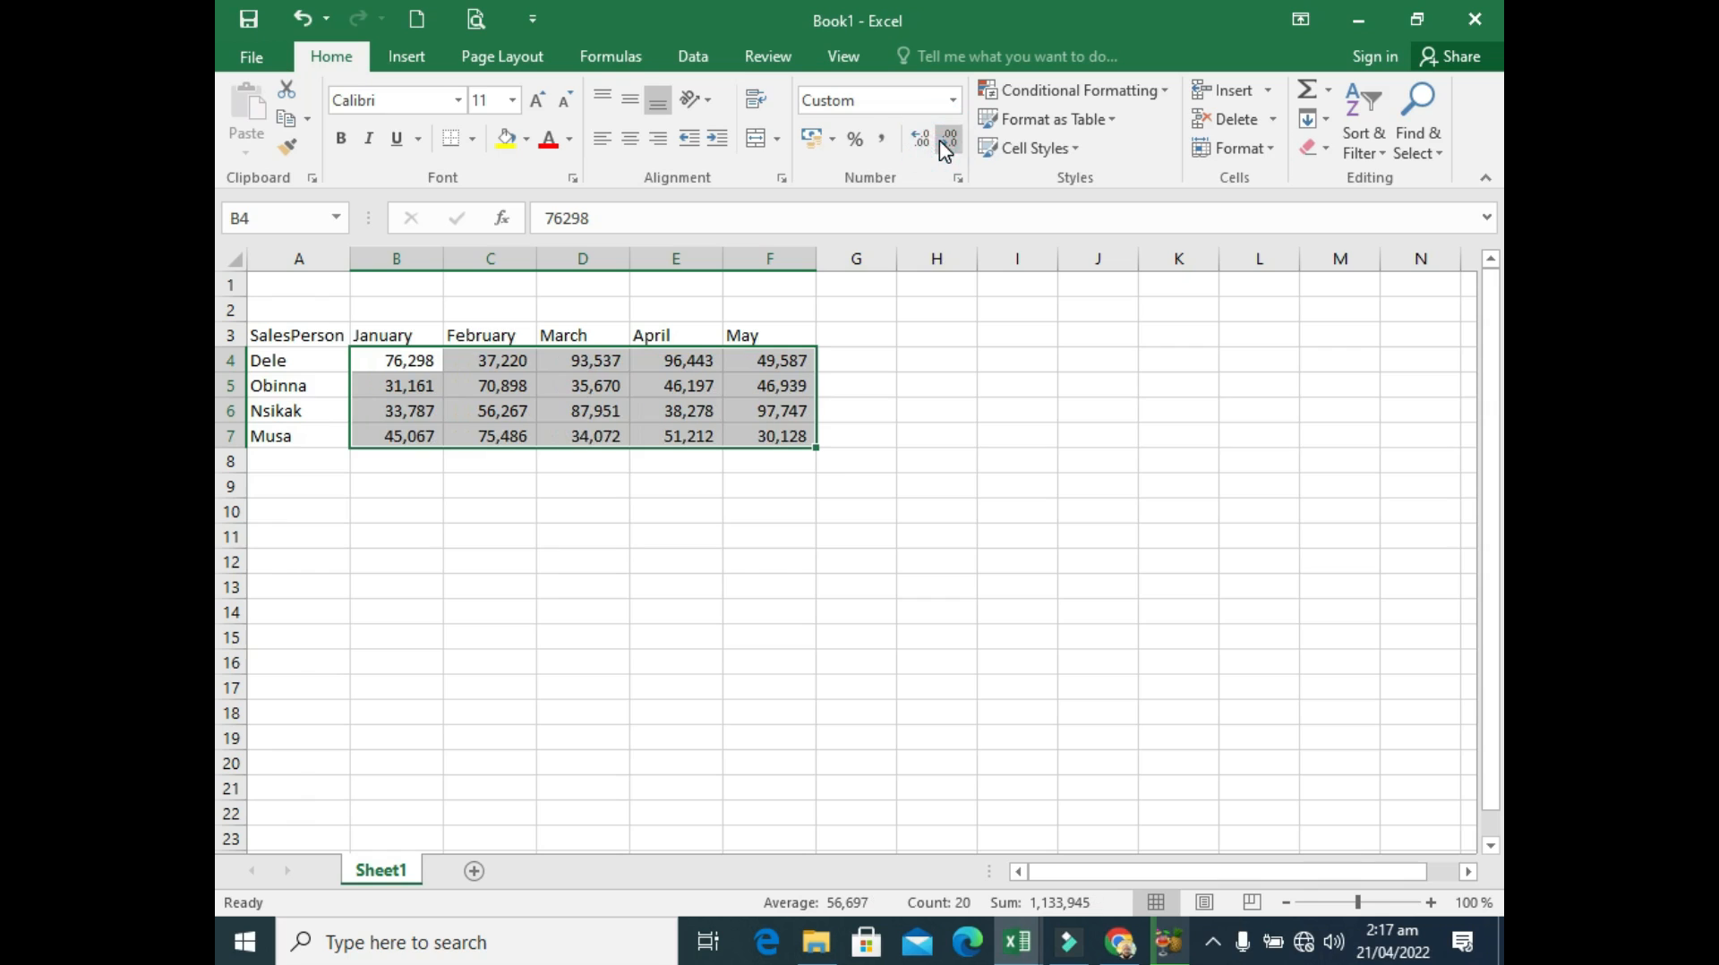
pyautogui.click(583, 484)
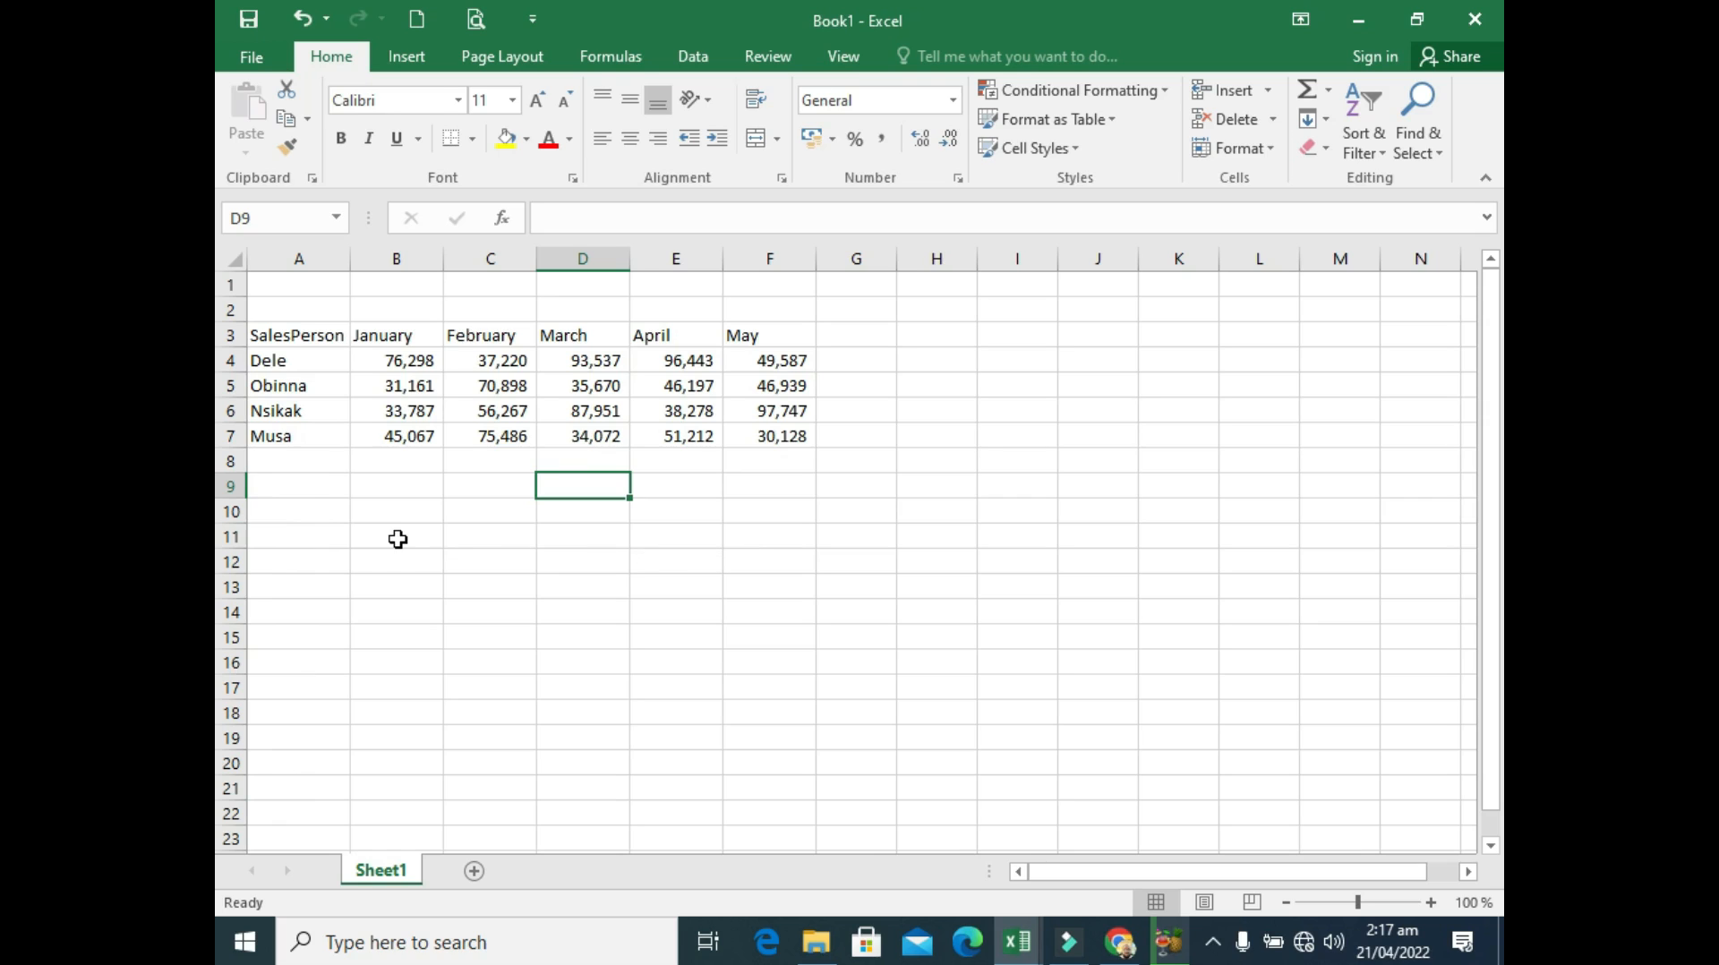
# Enter the label SalesPerson in cell A10 below the sales table.
pyautogui.click(285, 511)
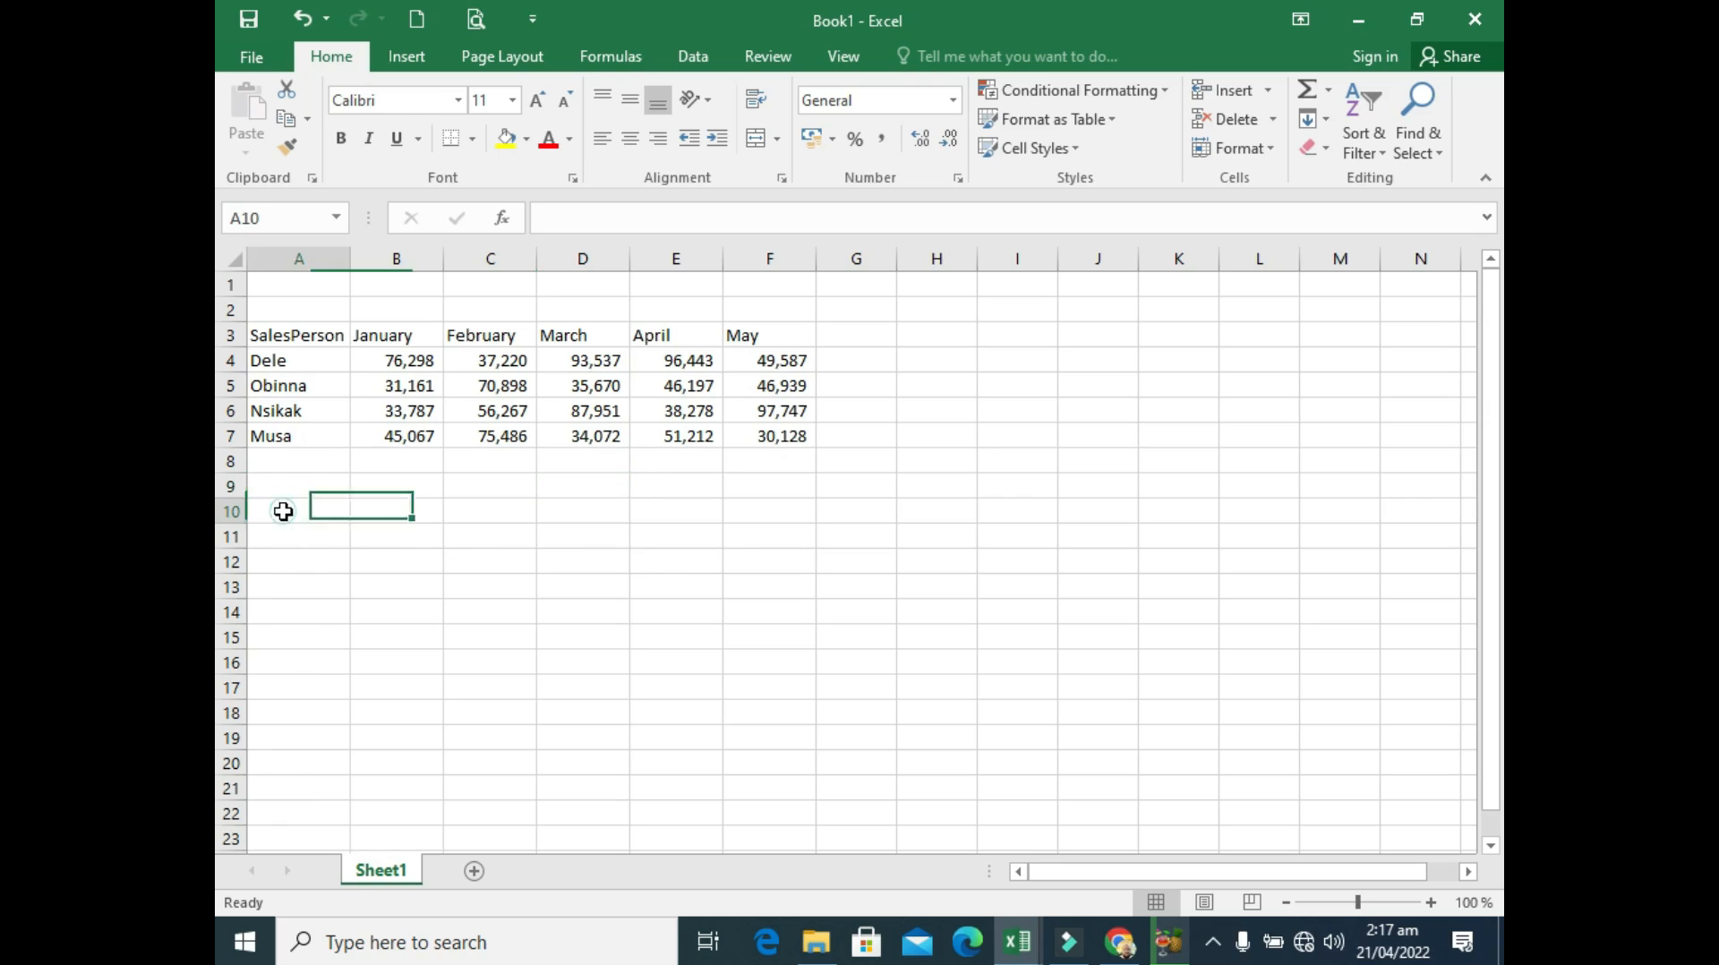
pyautogui.write('Sa')
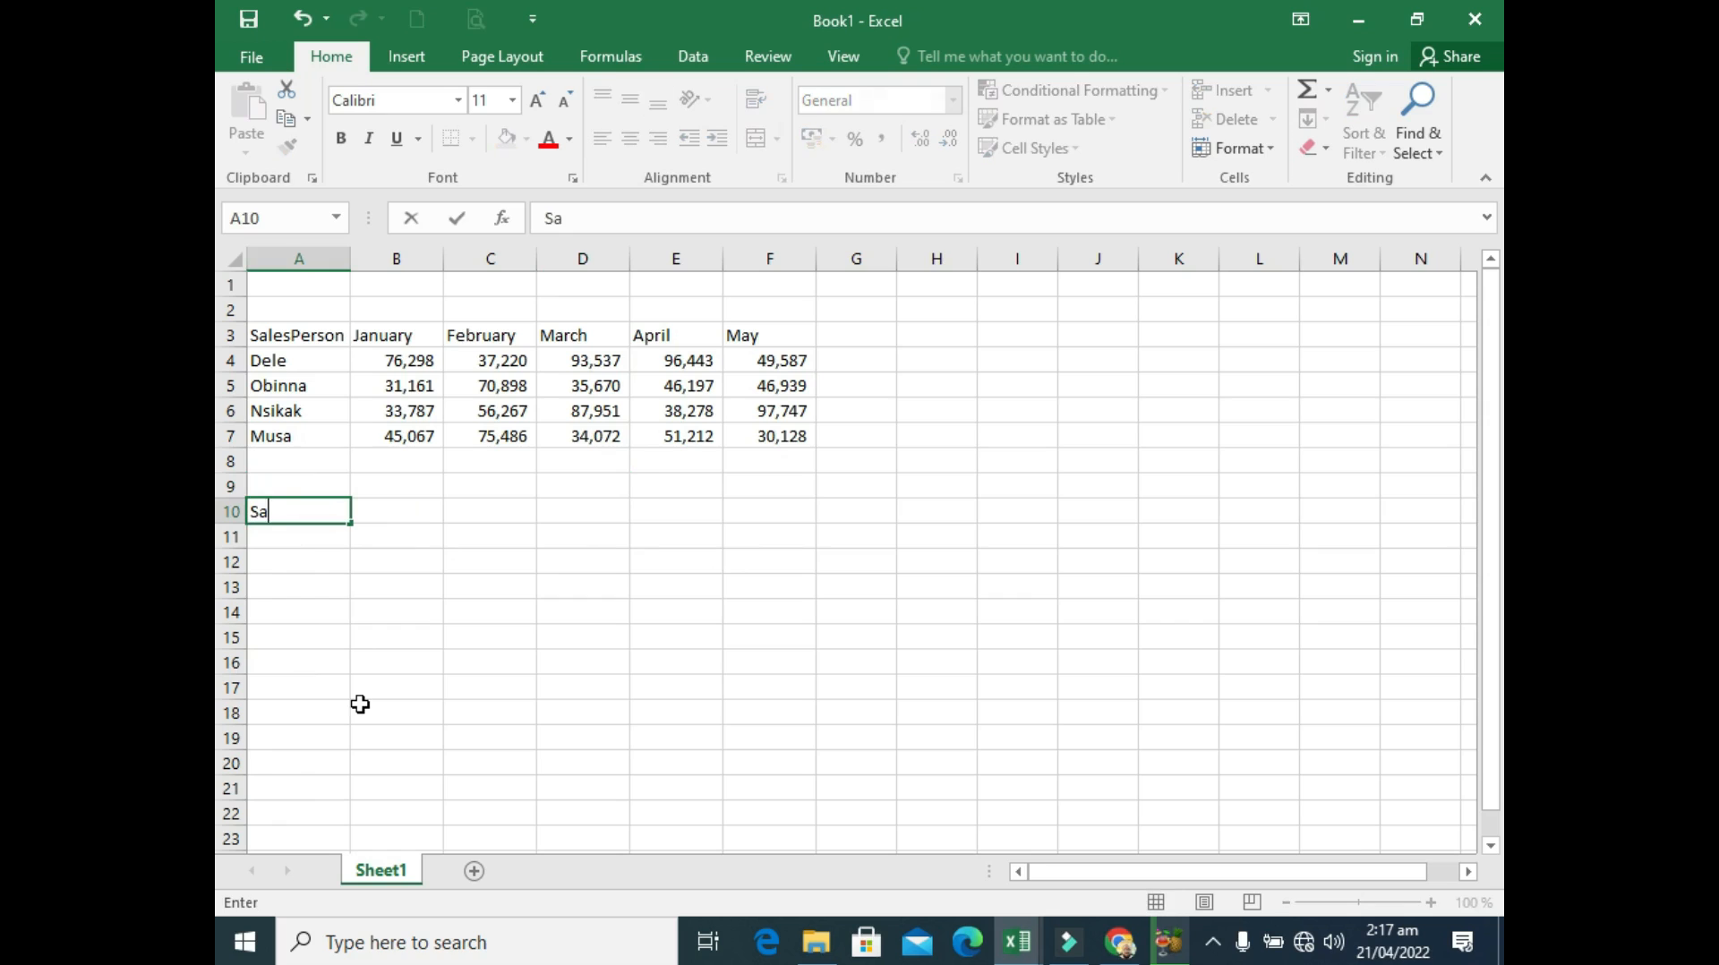
pyautogui.write('lesPerson')
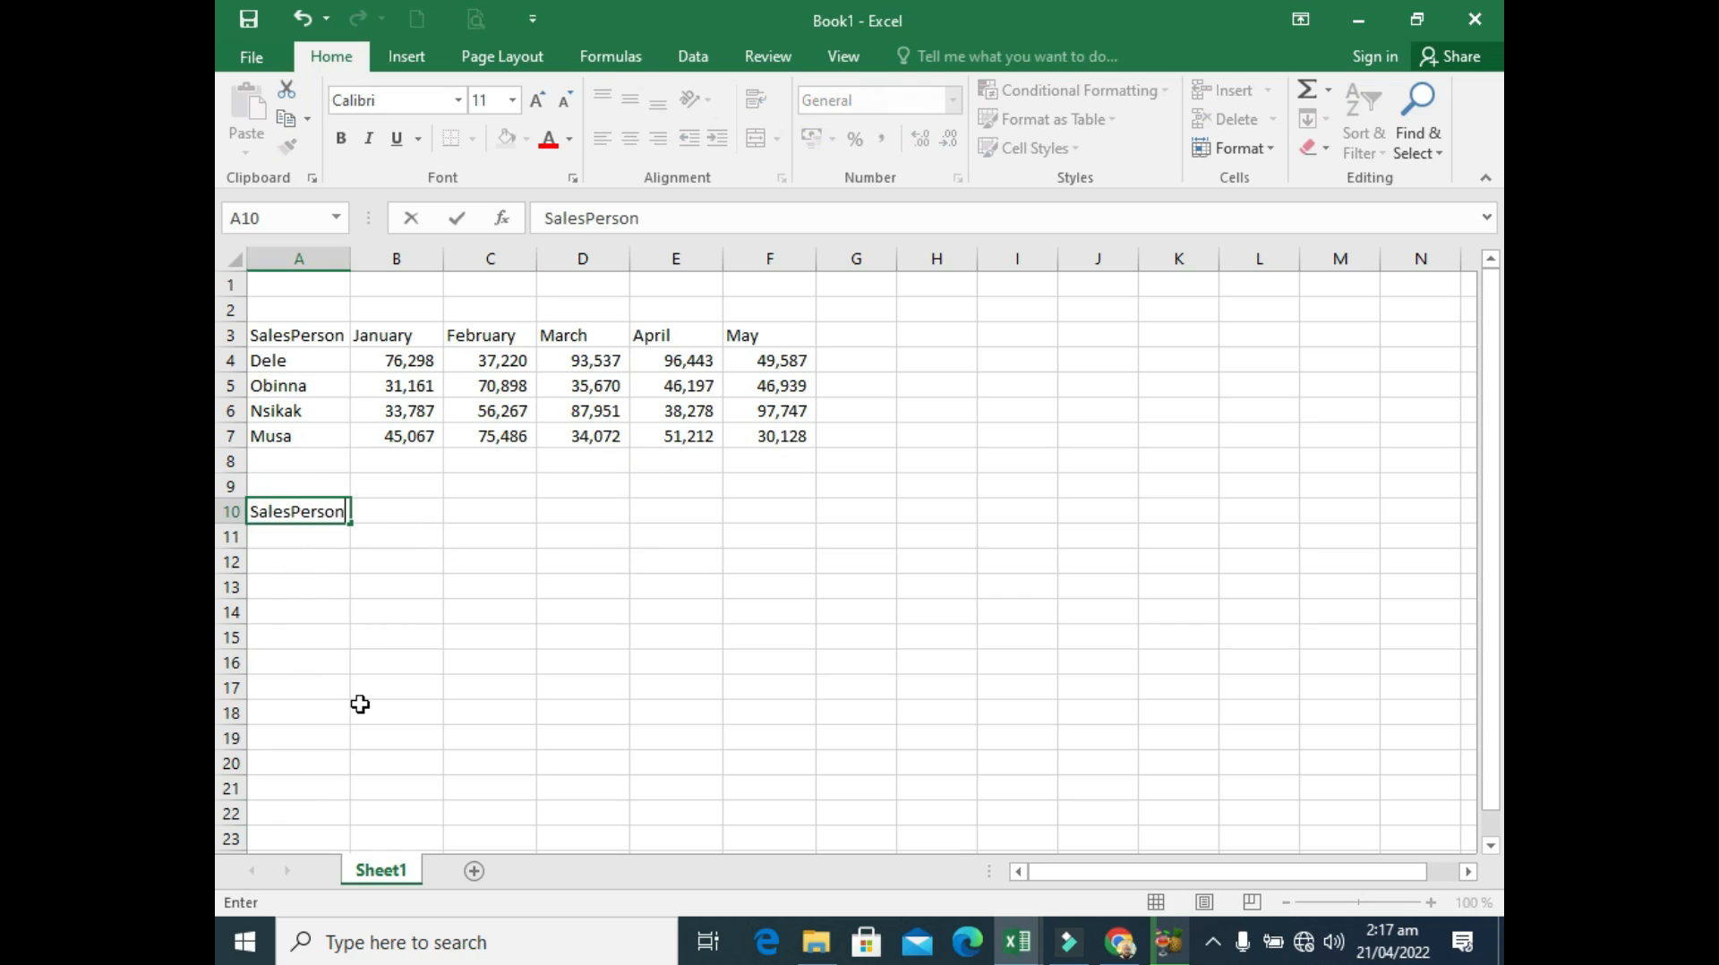
# Add list data validation to cell A11 with source =$A$4:$A$7 and choose the first salesperson from its drop-down.
pyautogui.click(310, 541)
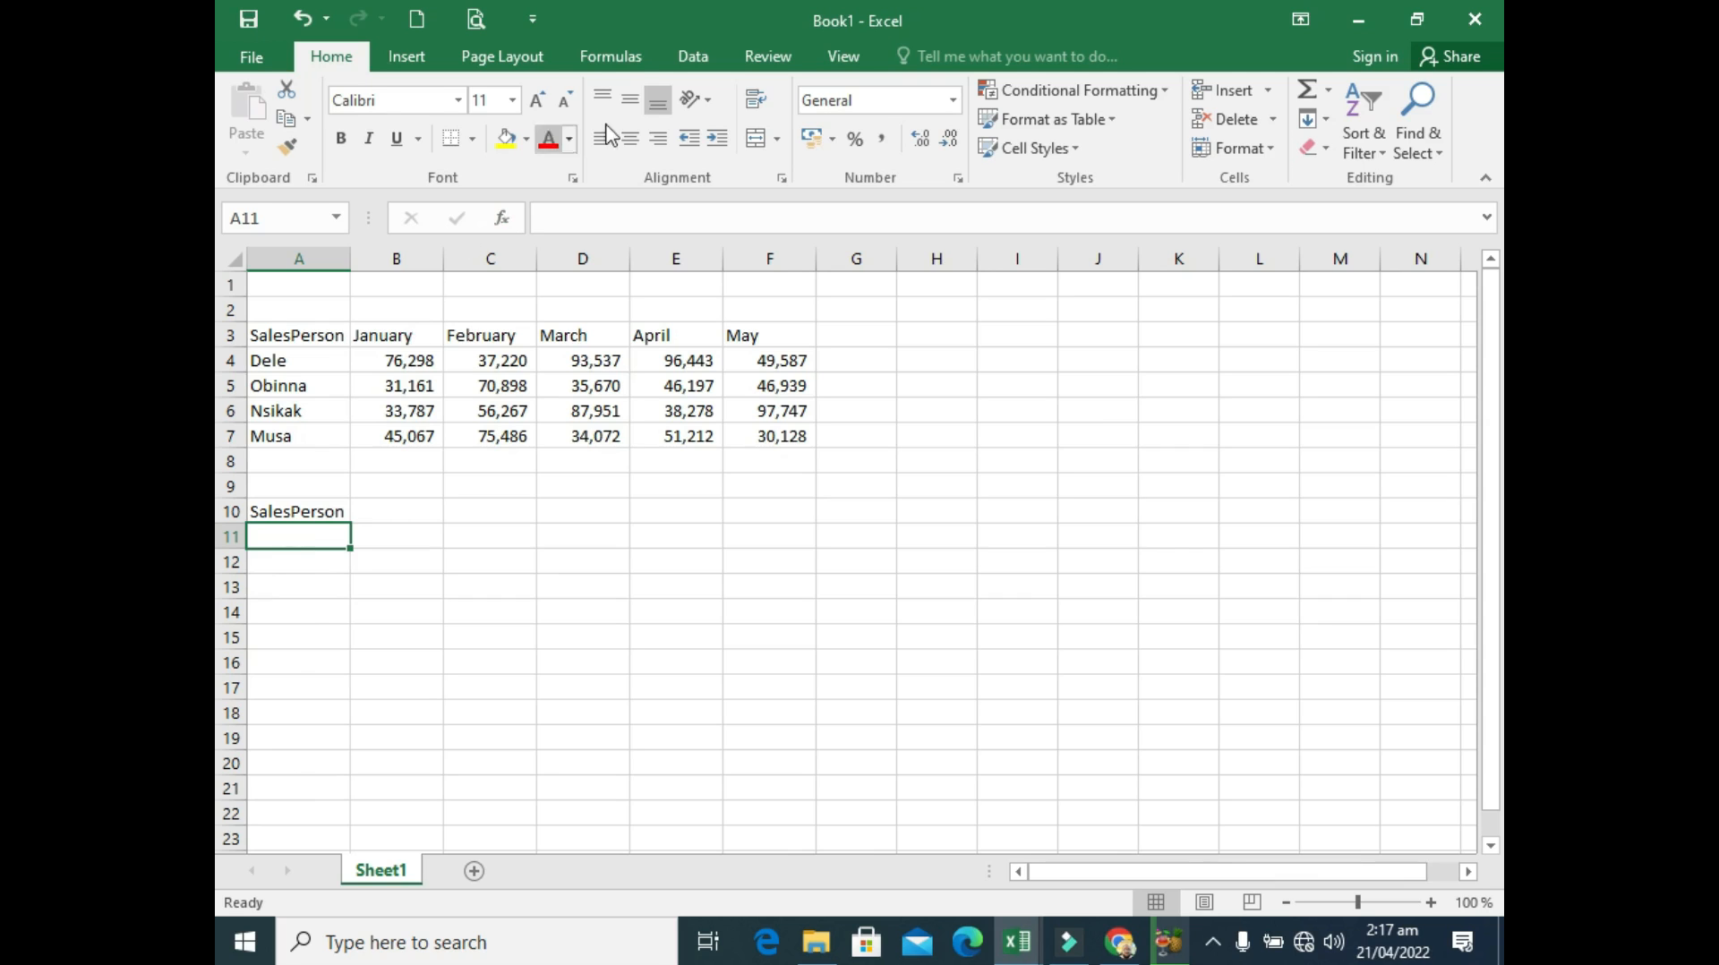
pyautogui.click(689, 56)
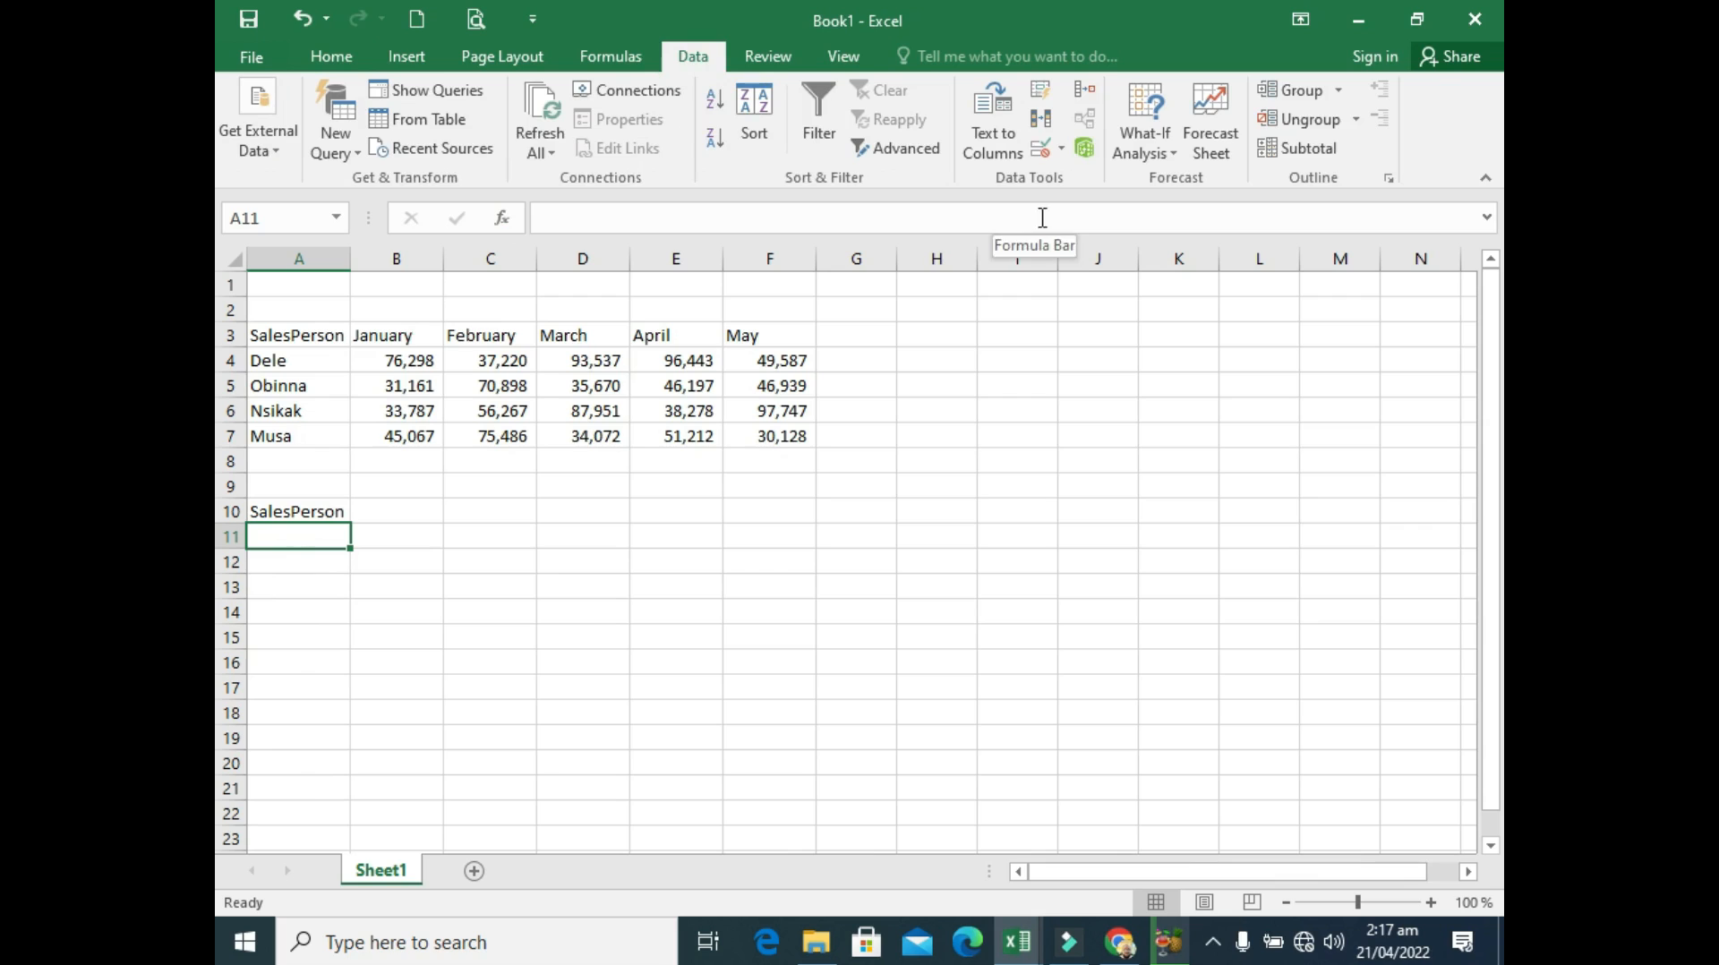
pyautogui.click(1063, 150)
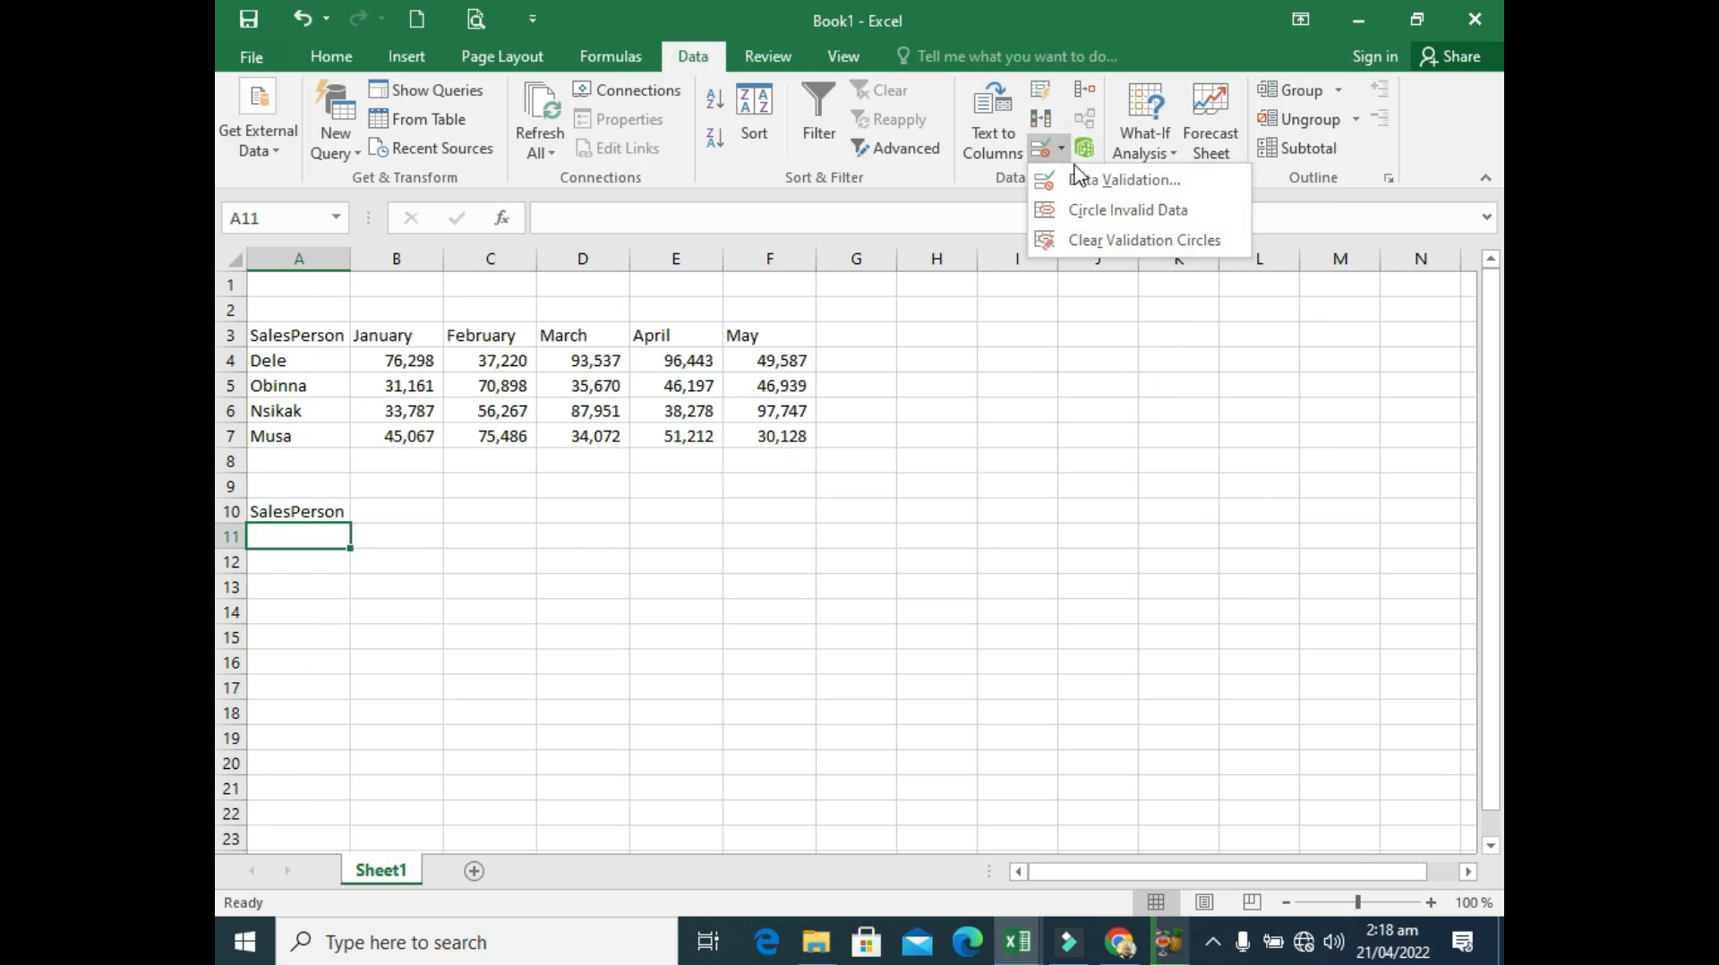
pyautogui.click(1084, 180)
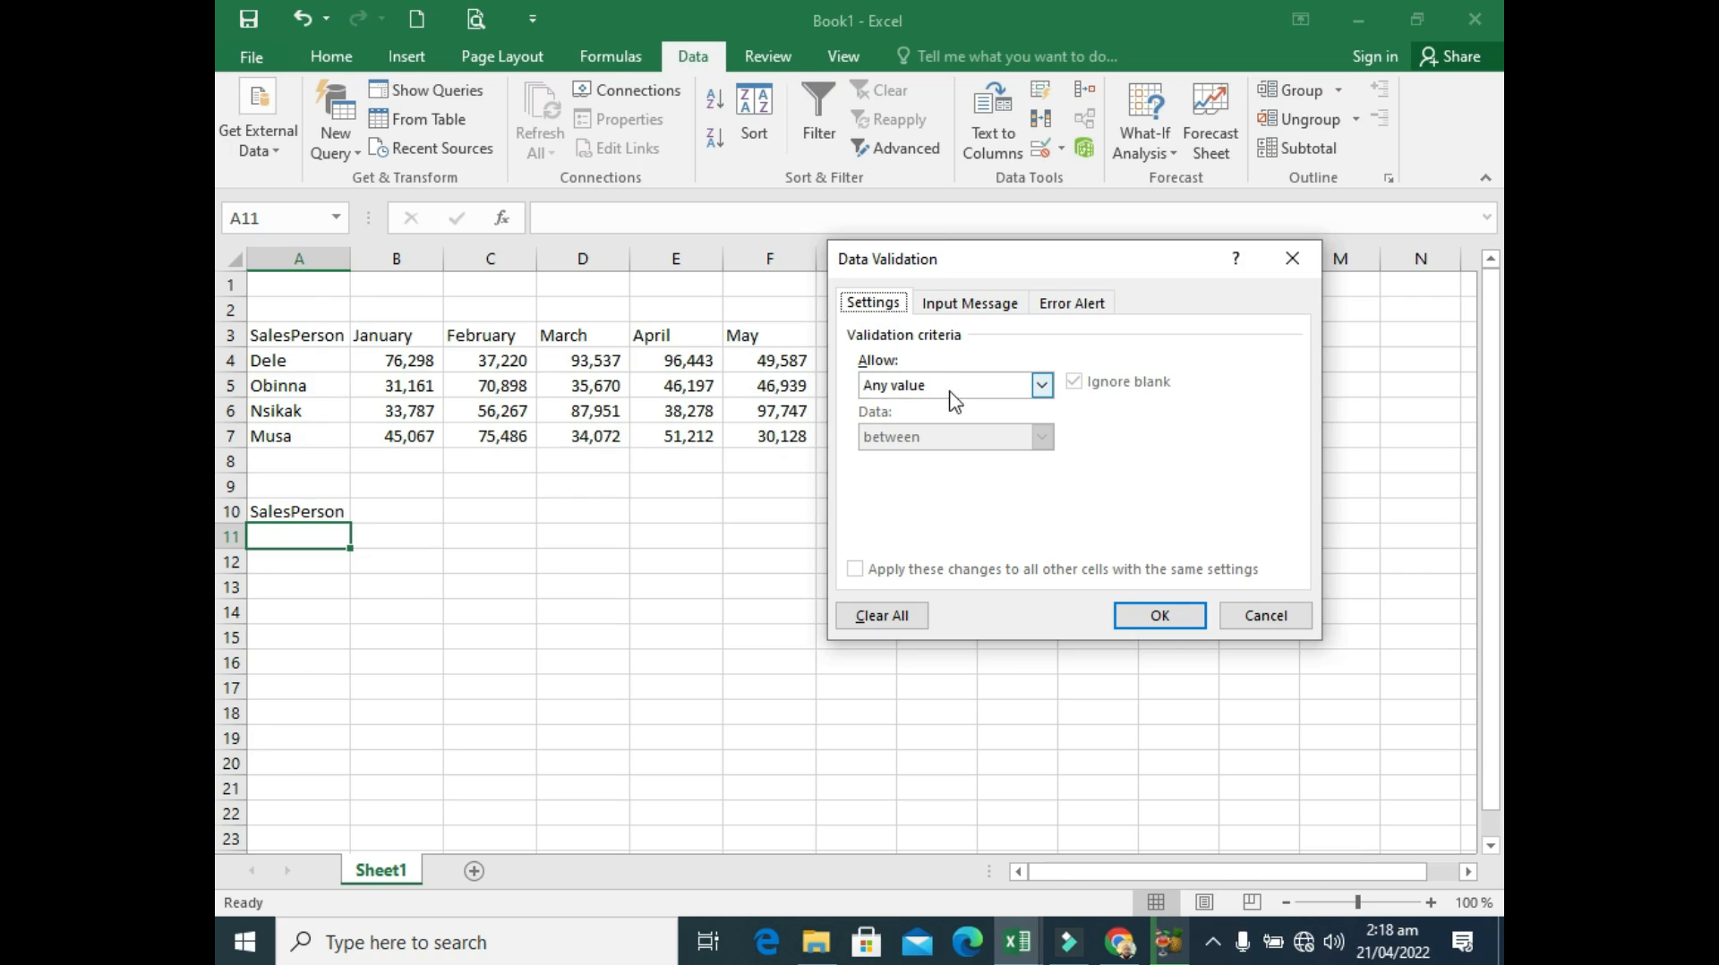
pyautogui.click(1041, 386)
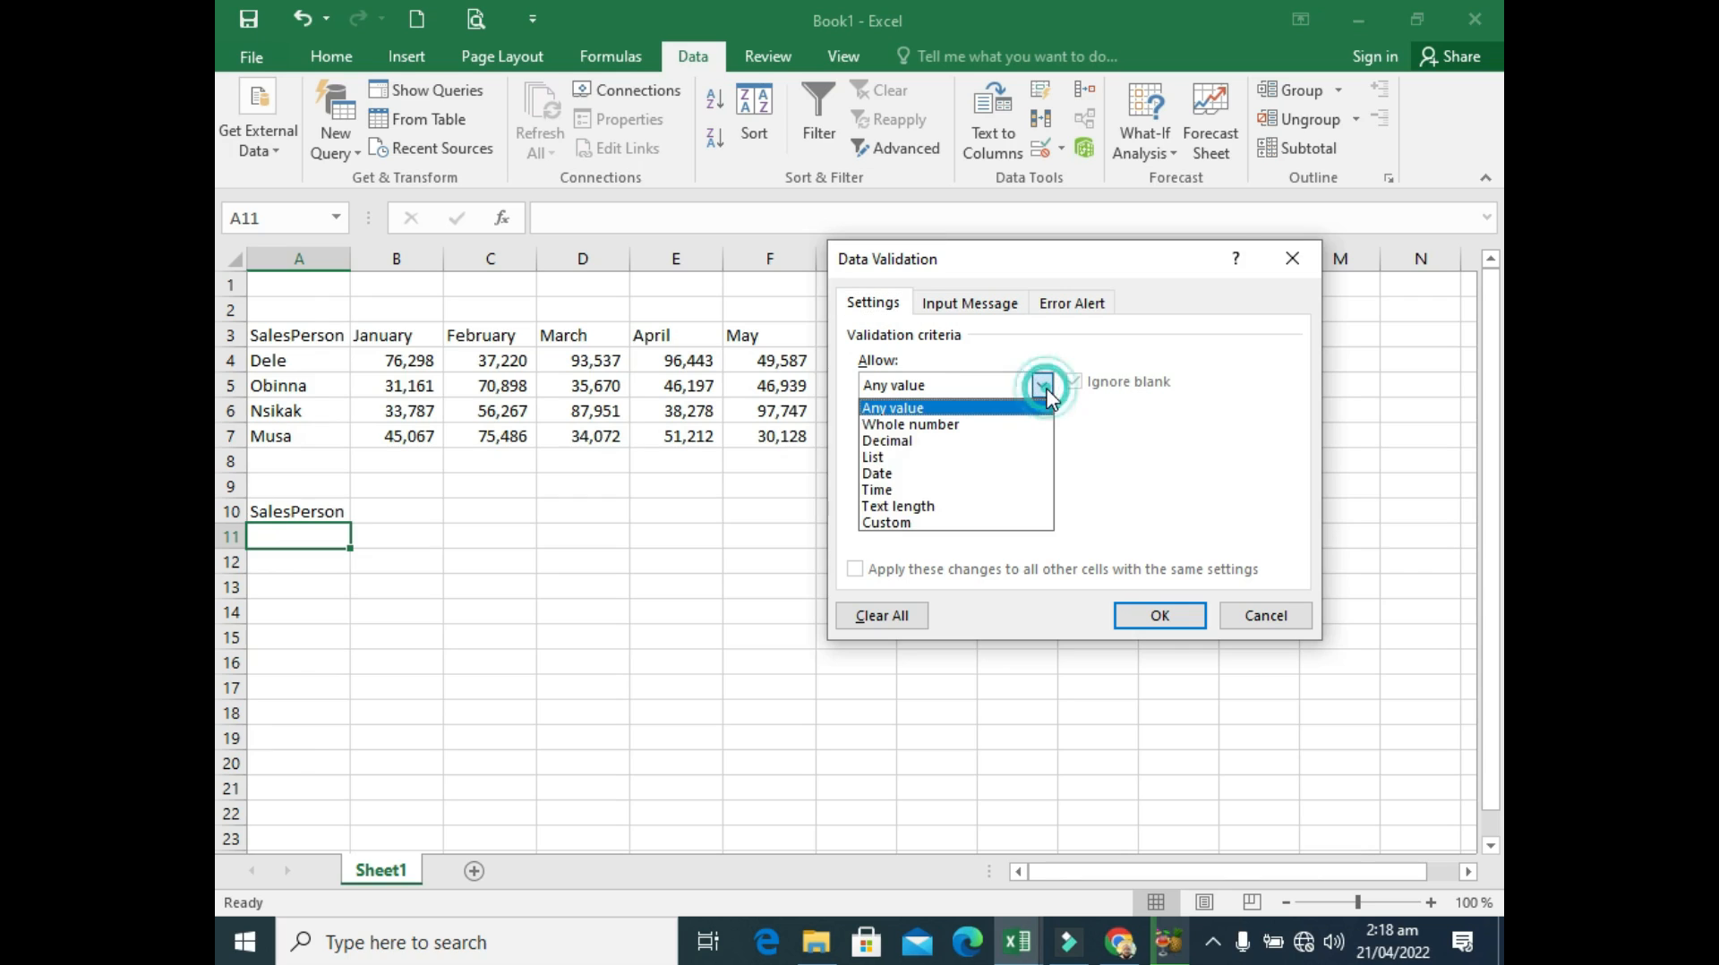
pyautogui.click(907, 458)
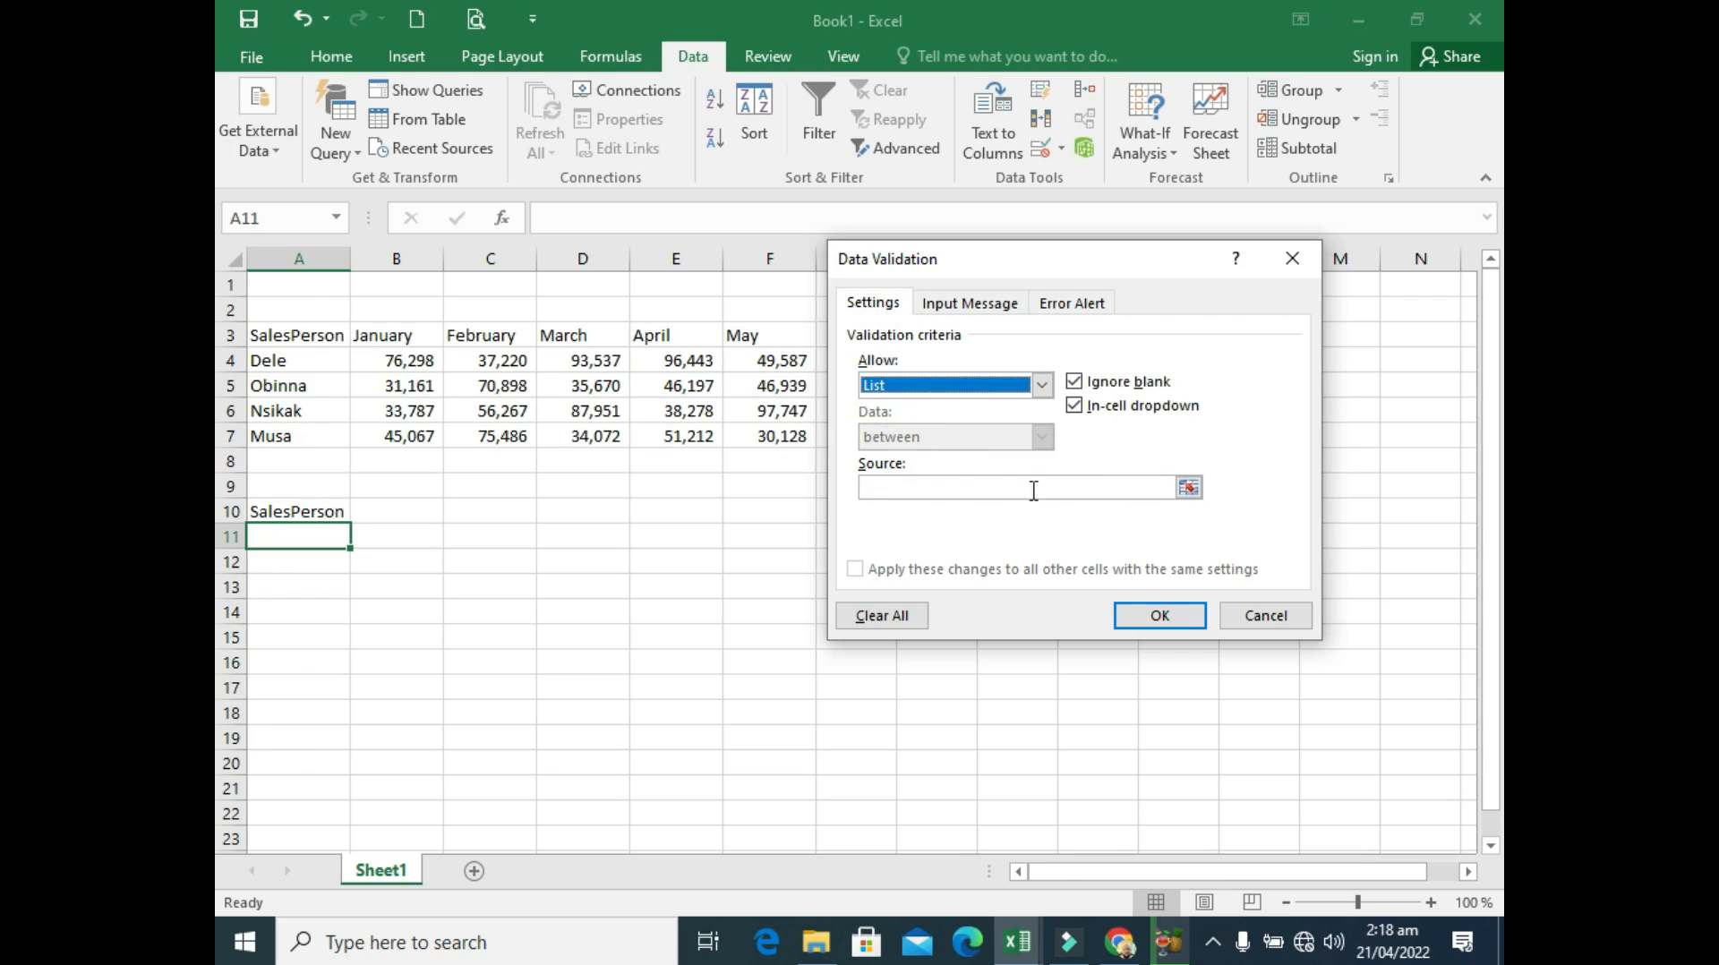
pyautogui.click(1189, 487)
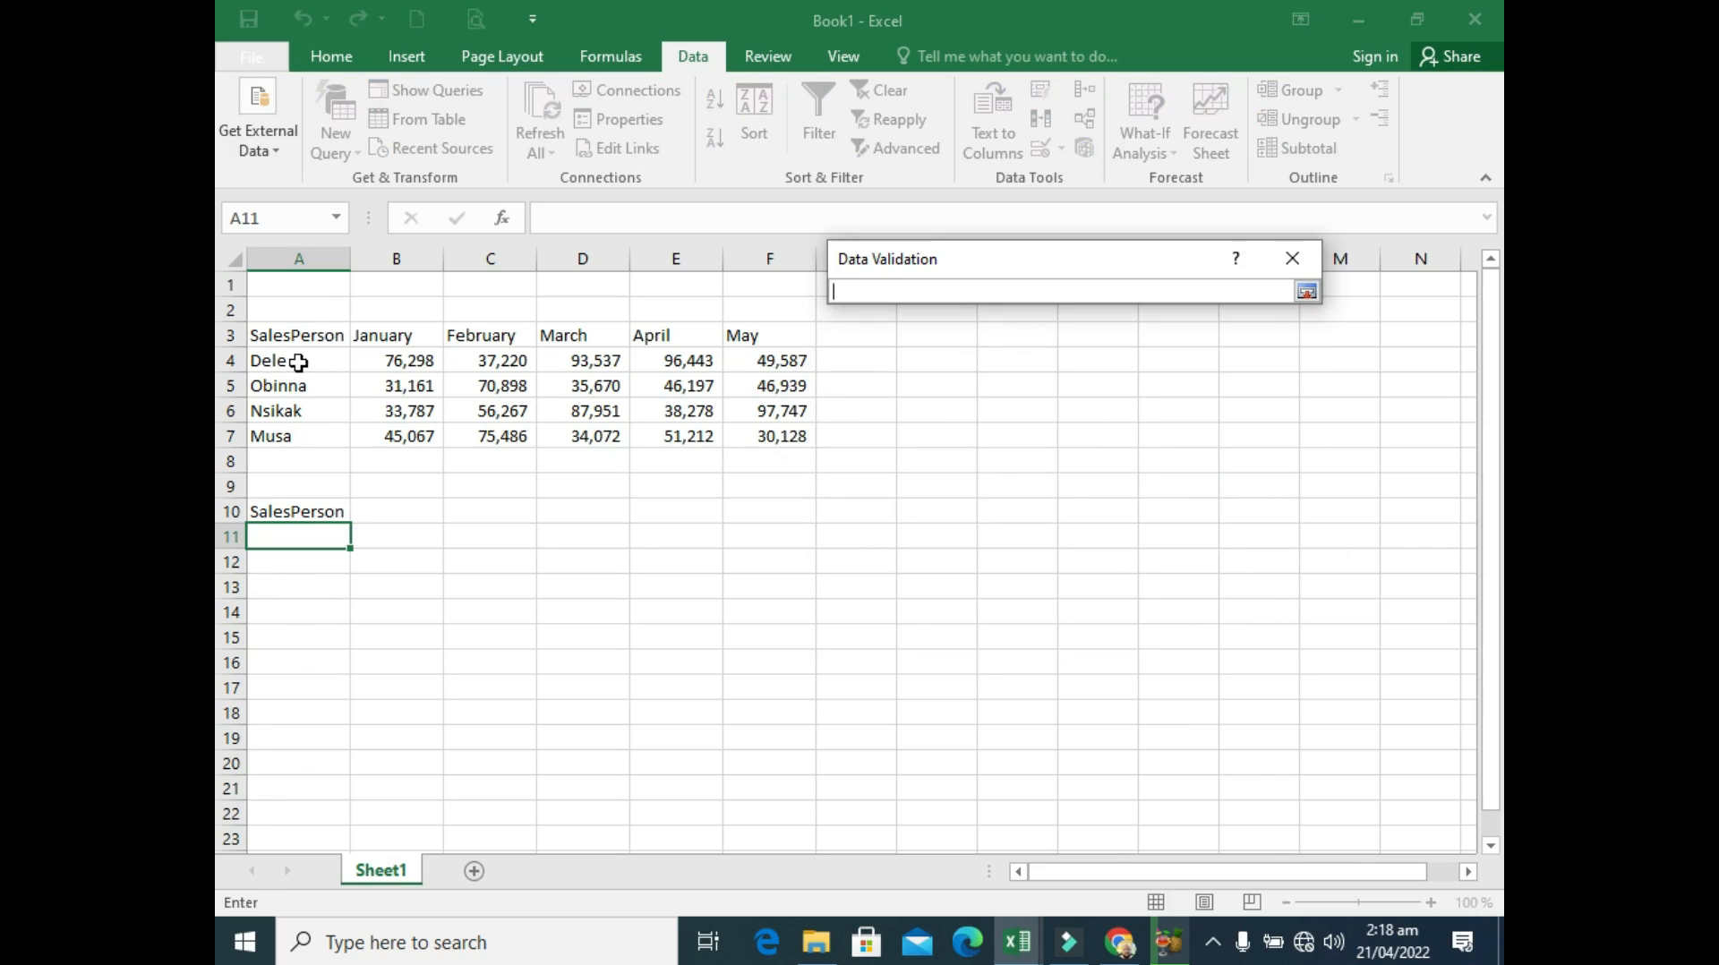
pyautogui.moveTo(298, 361); pyautogui.dragTo(346, 437)
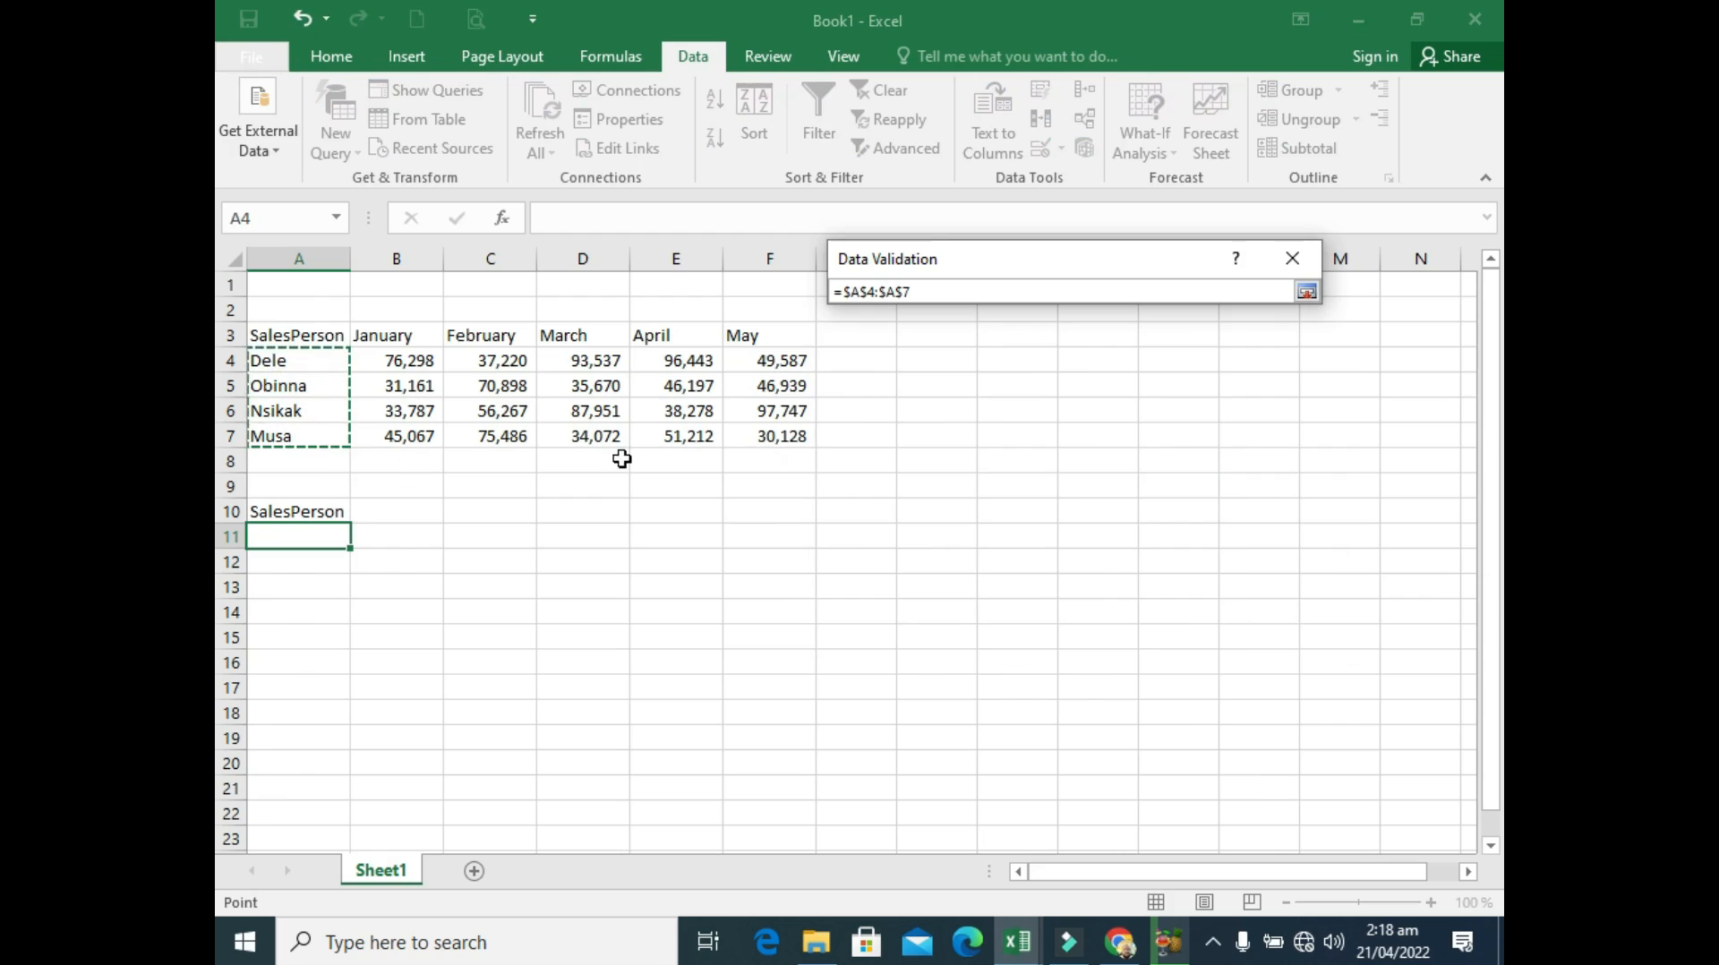
pyautogui.click(1307, 292)
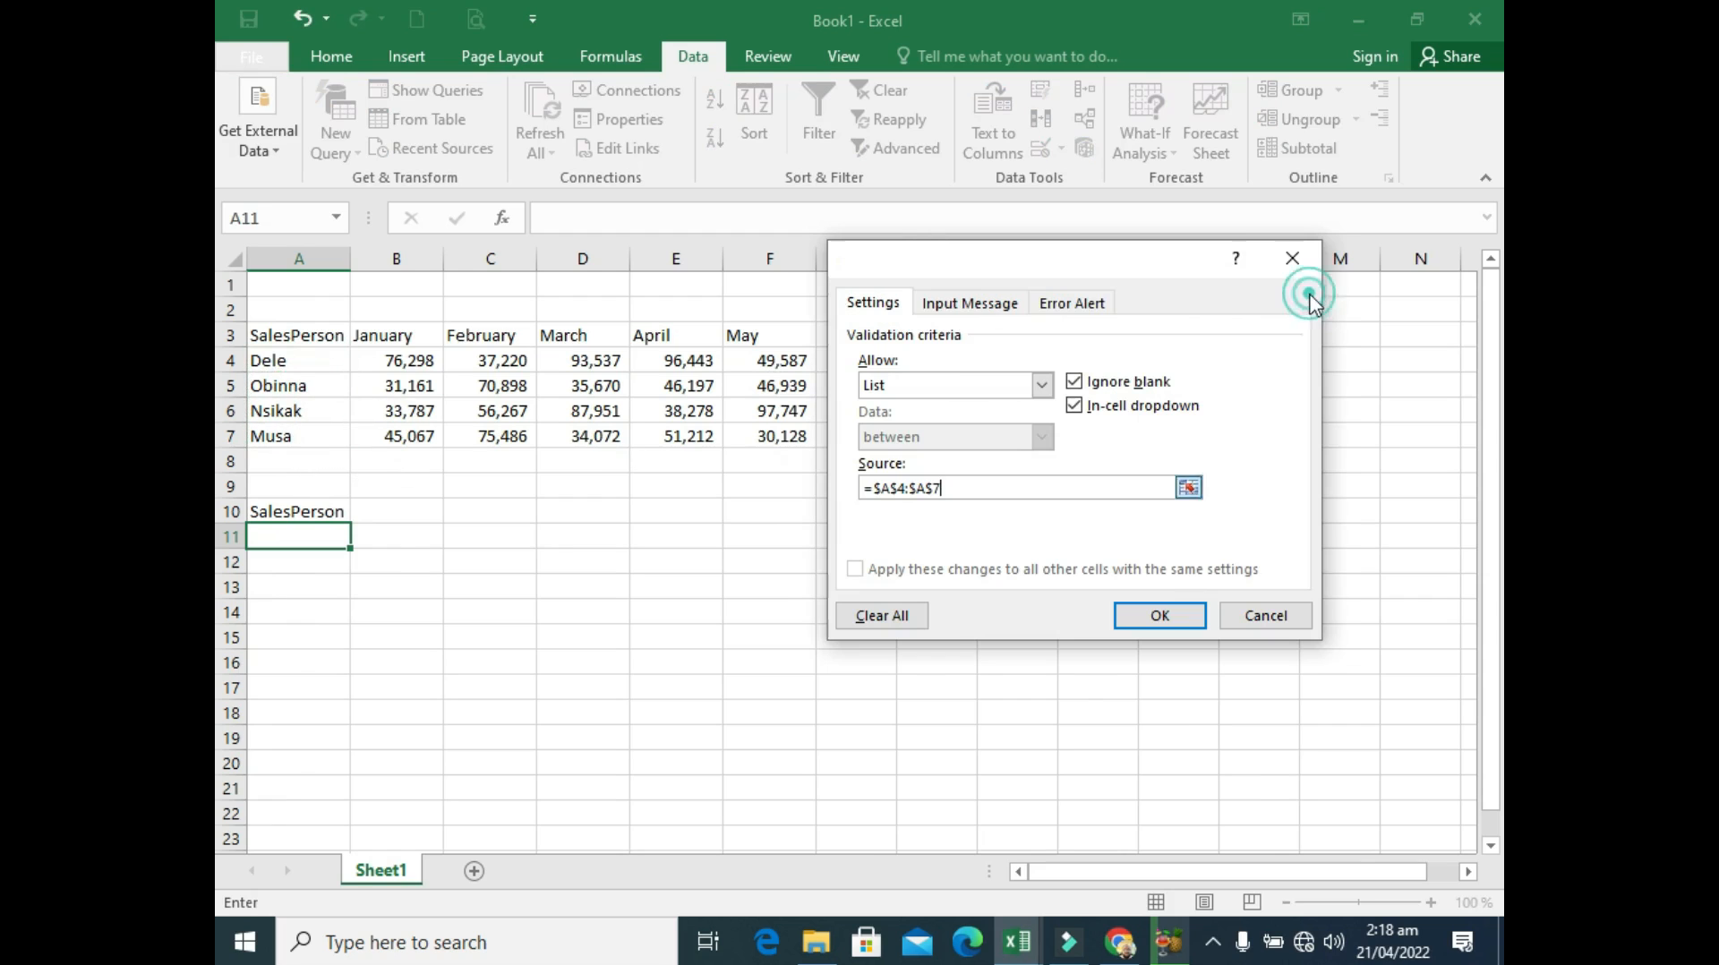
pyautogui.click(1159, 618)
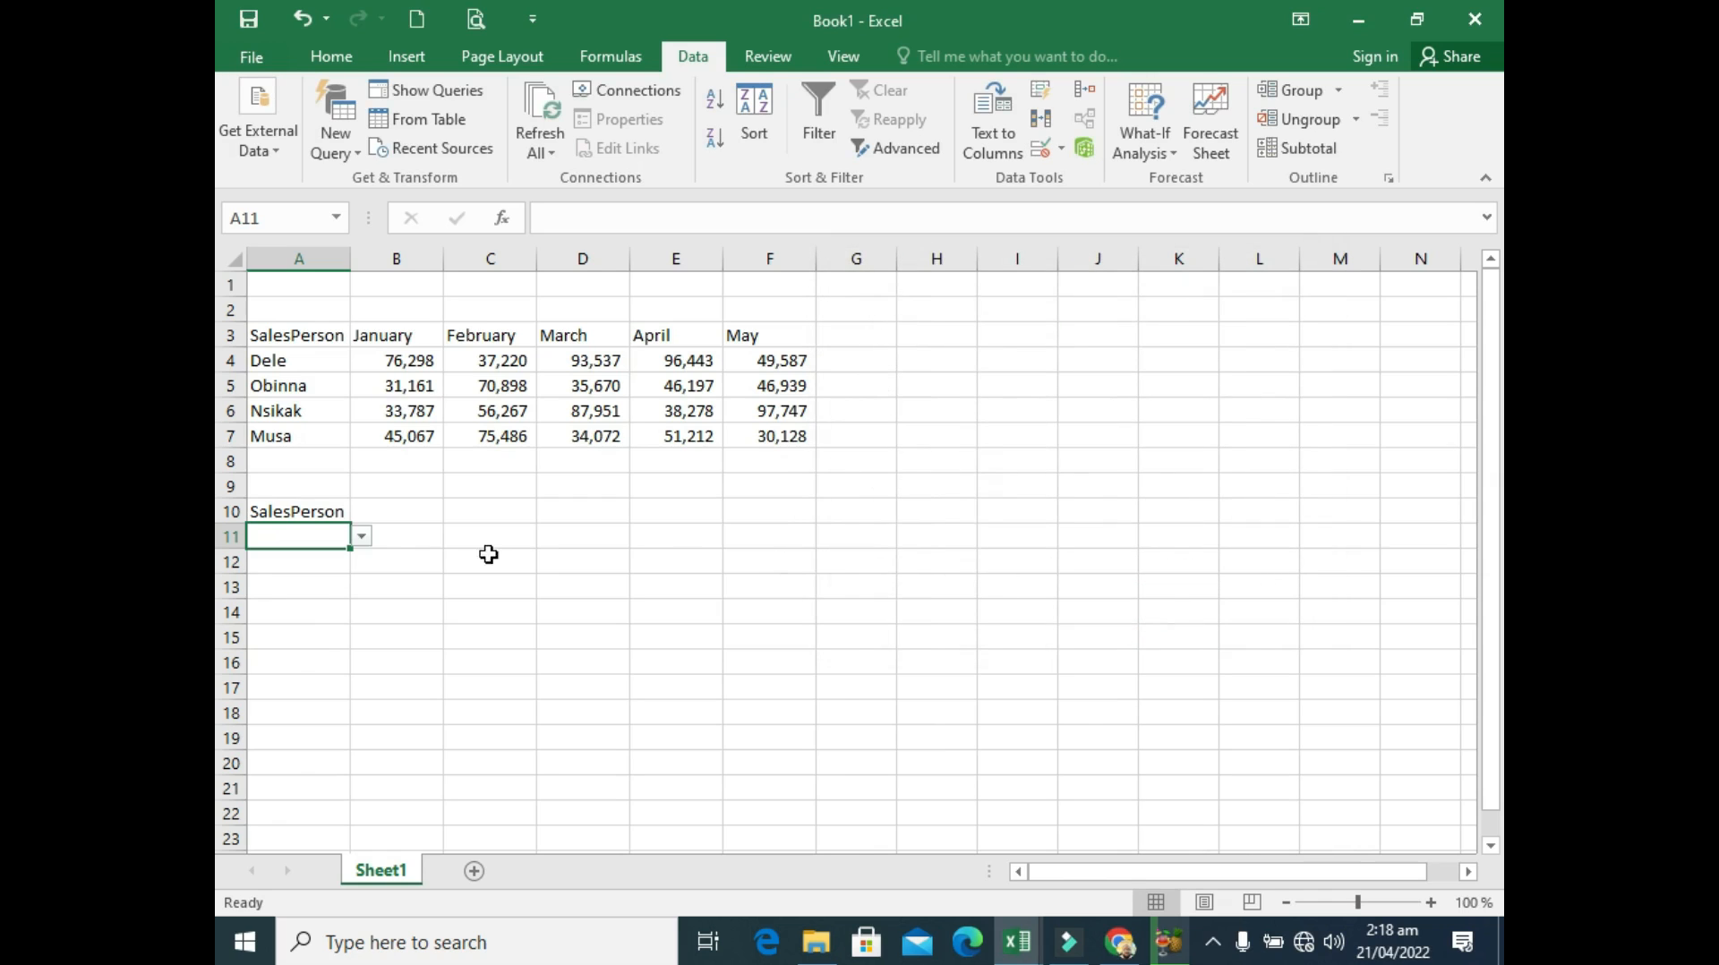
pyautogui.click(362, 538)
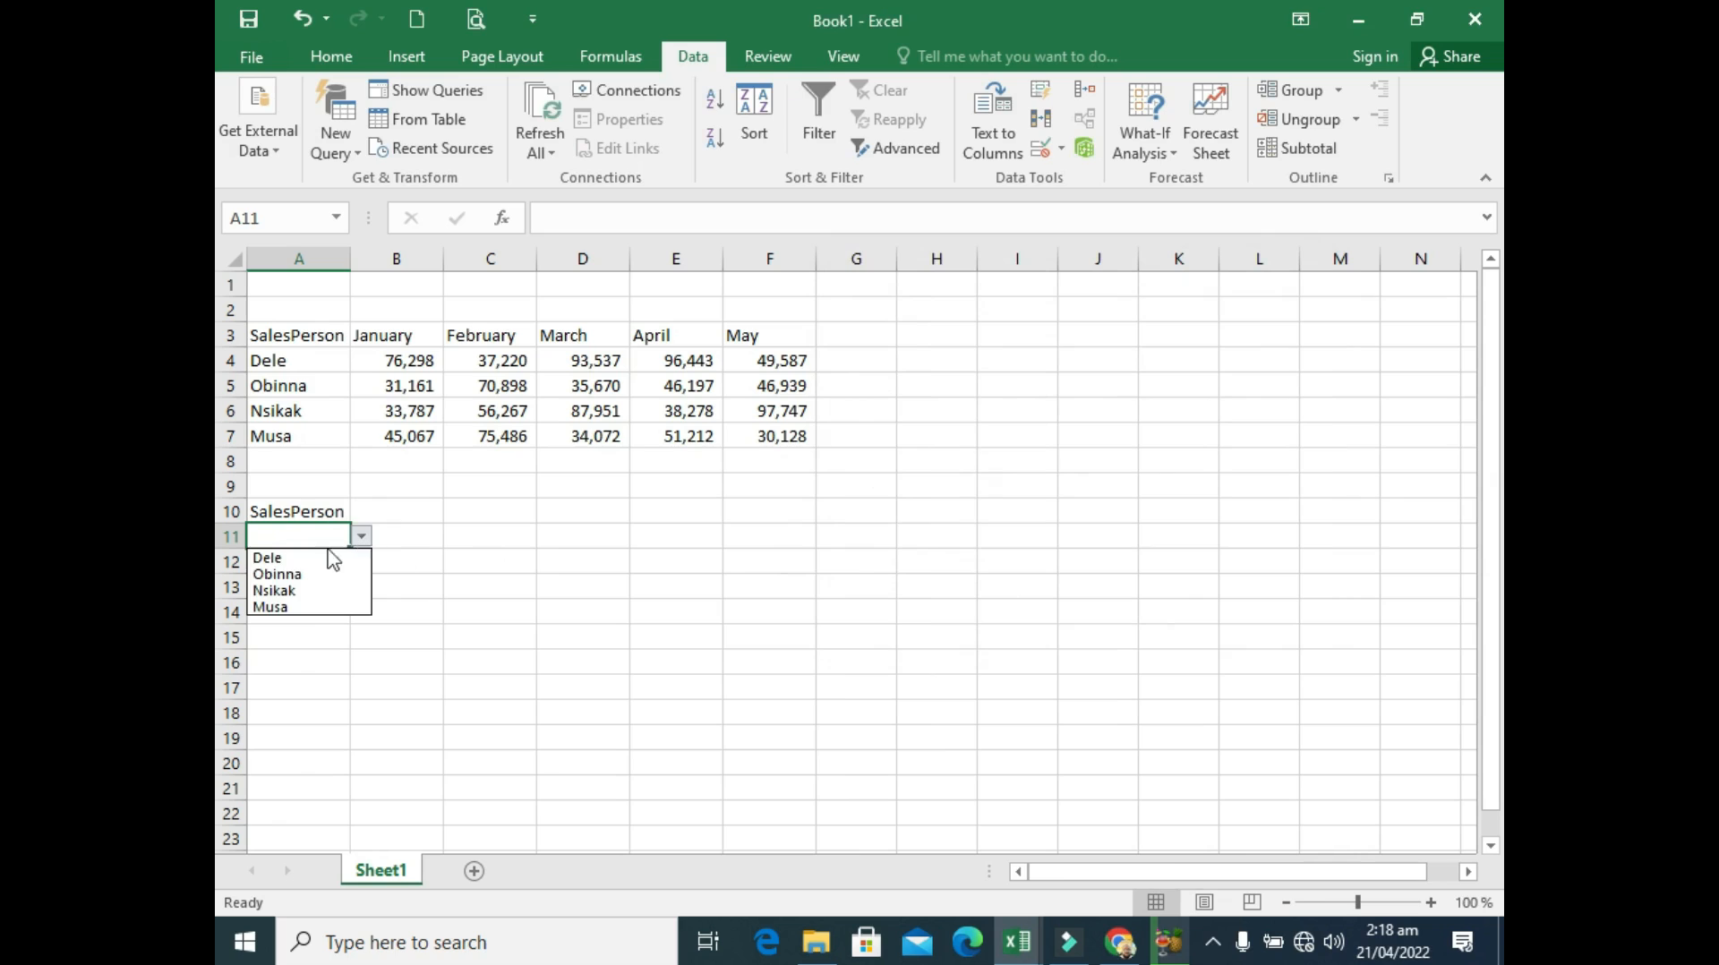
pyautogui.click(281, 560)
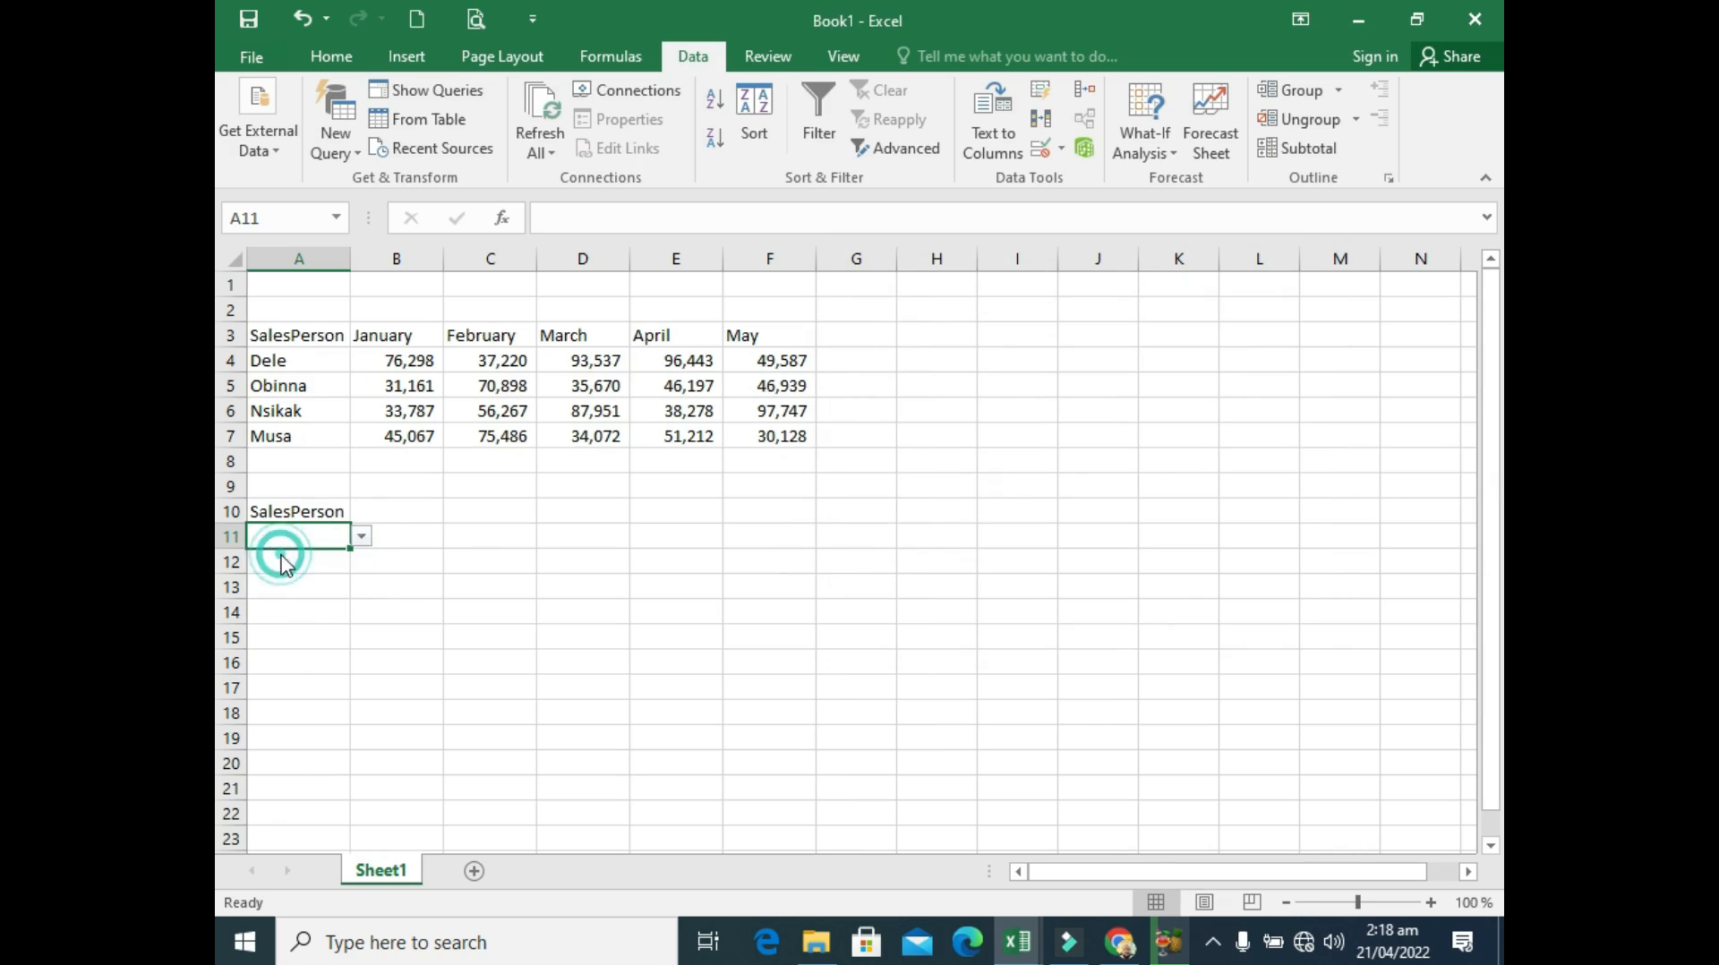
# Enter January in B10 and fill the month headings across to May in F10.
pyautogui.click(386, 514)
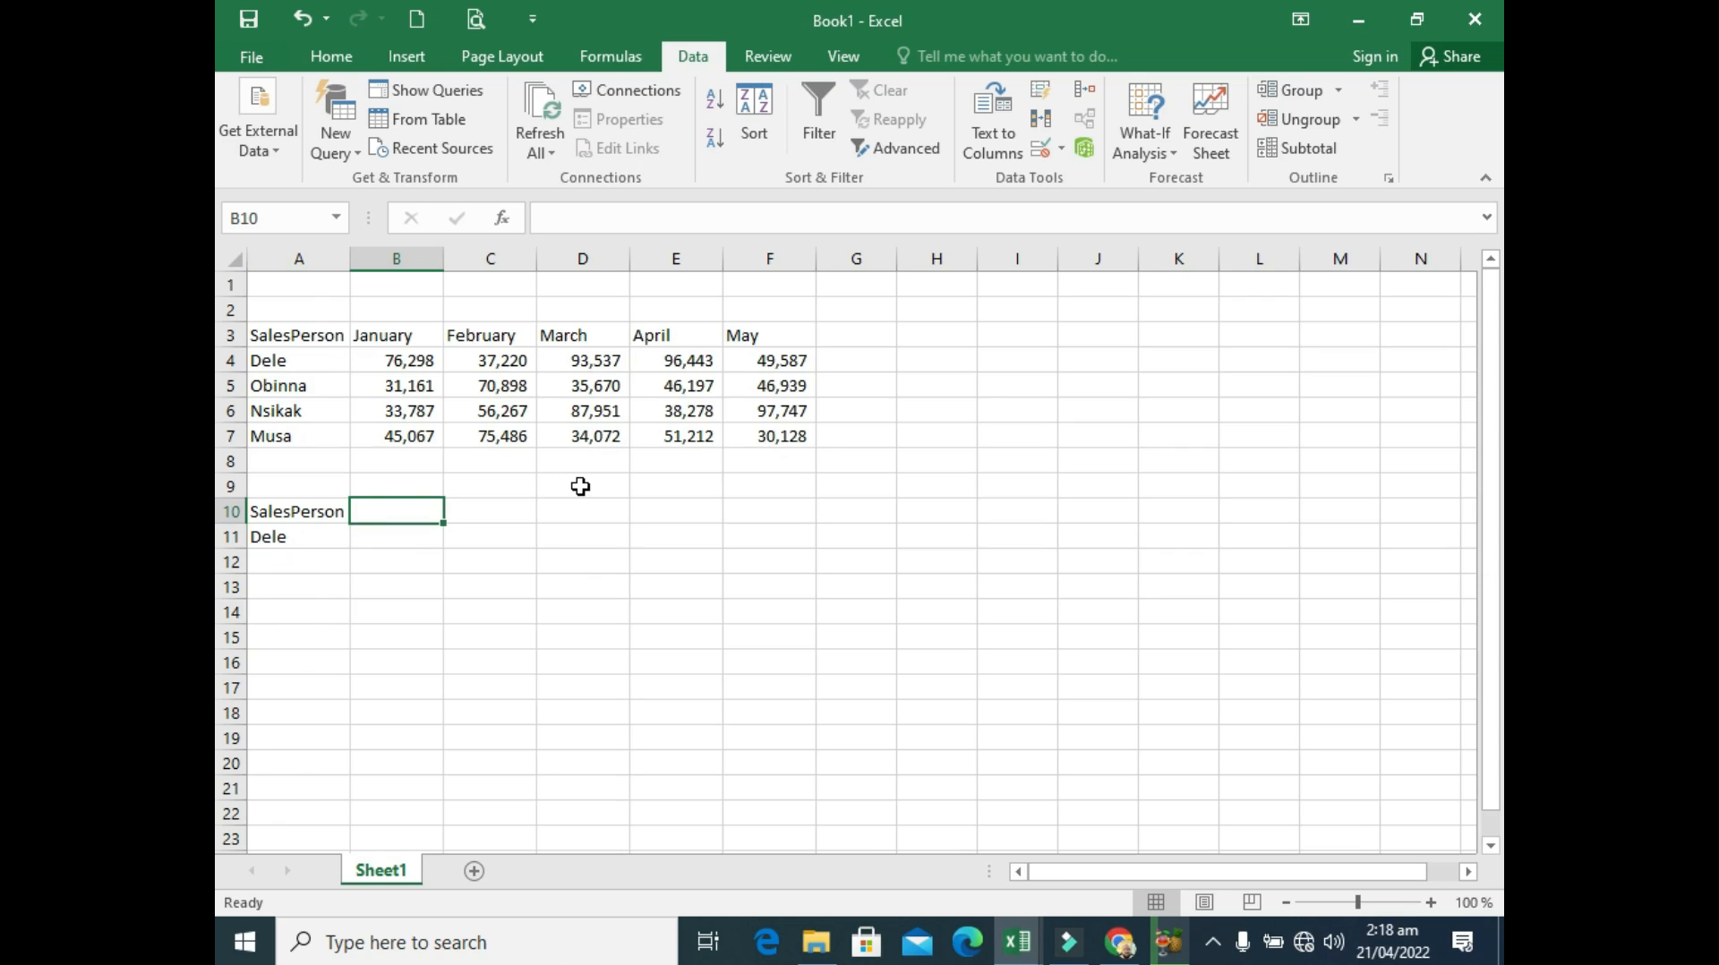
pyautogui.write('Jan')
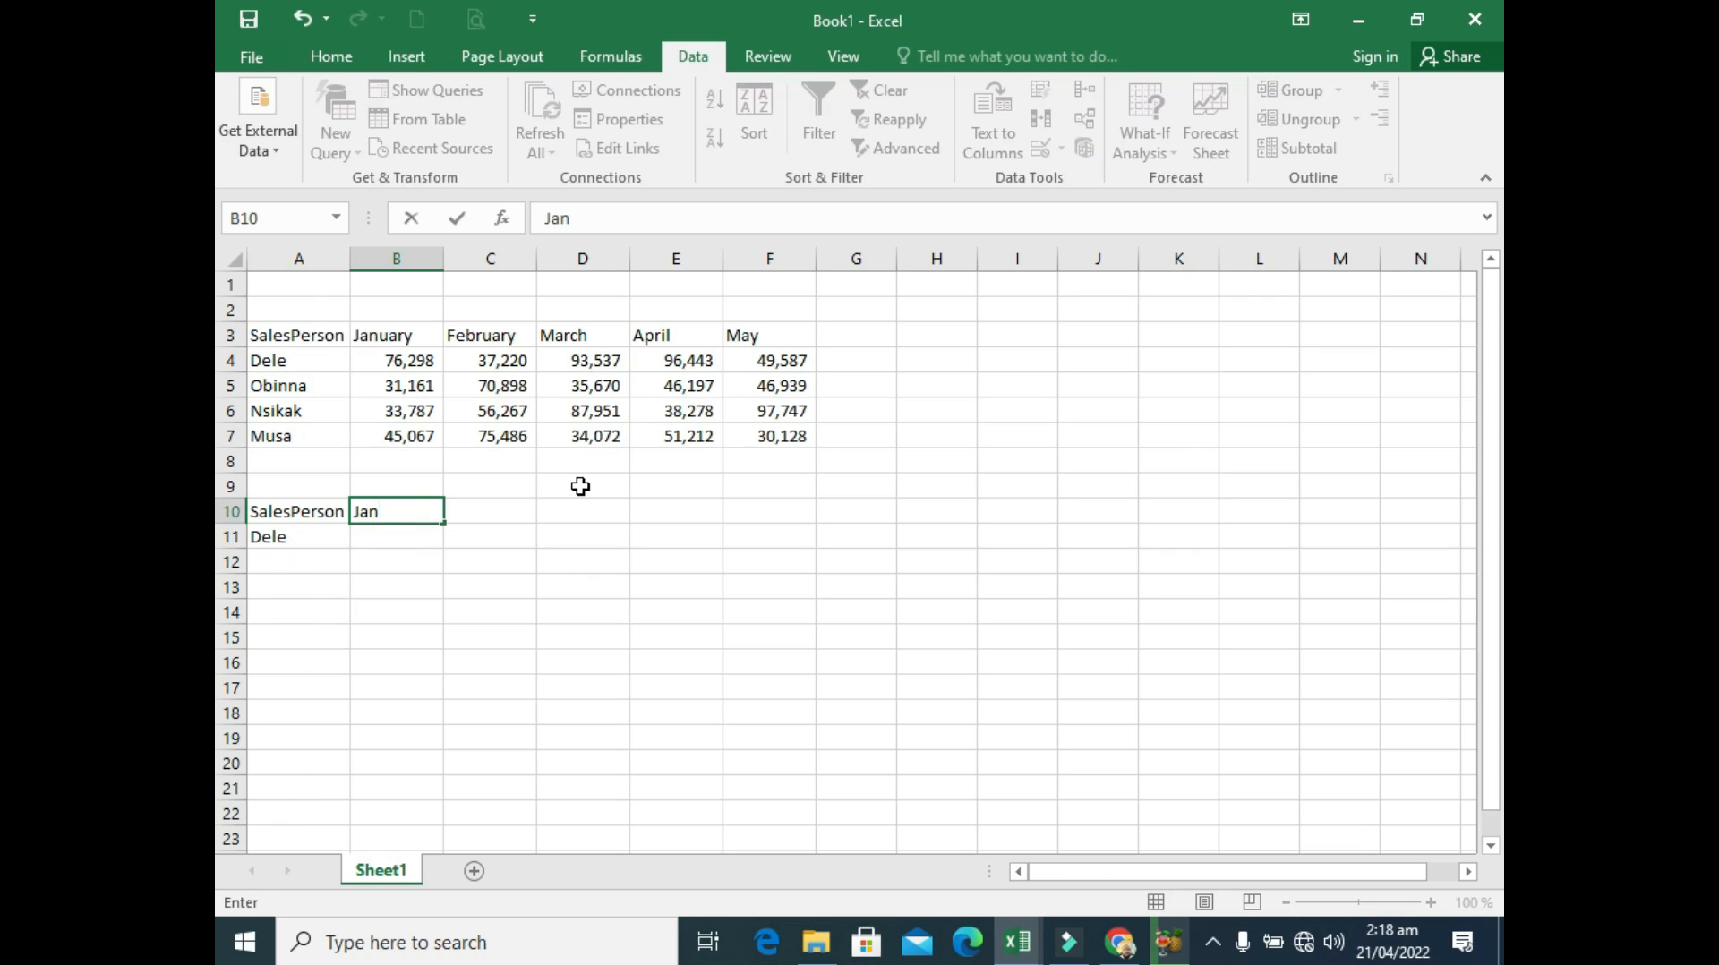
pyautogui.write('uary')
pyautogui.moveTo(443, 523); pyautogui.dragTo(799, 513)
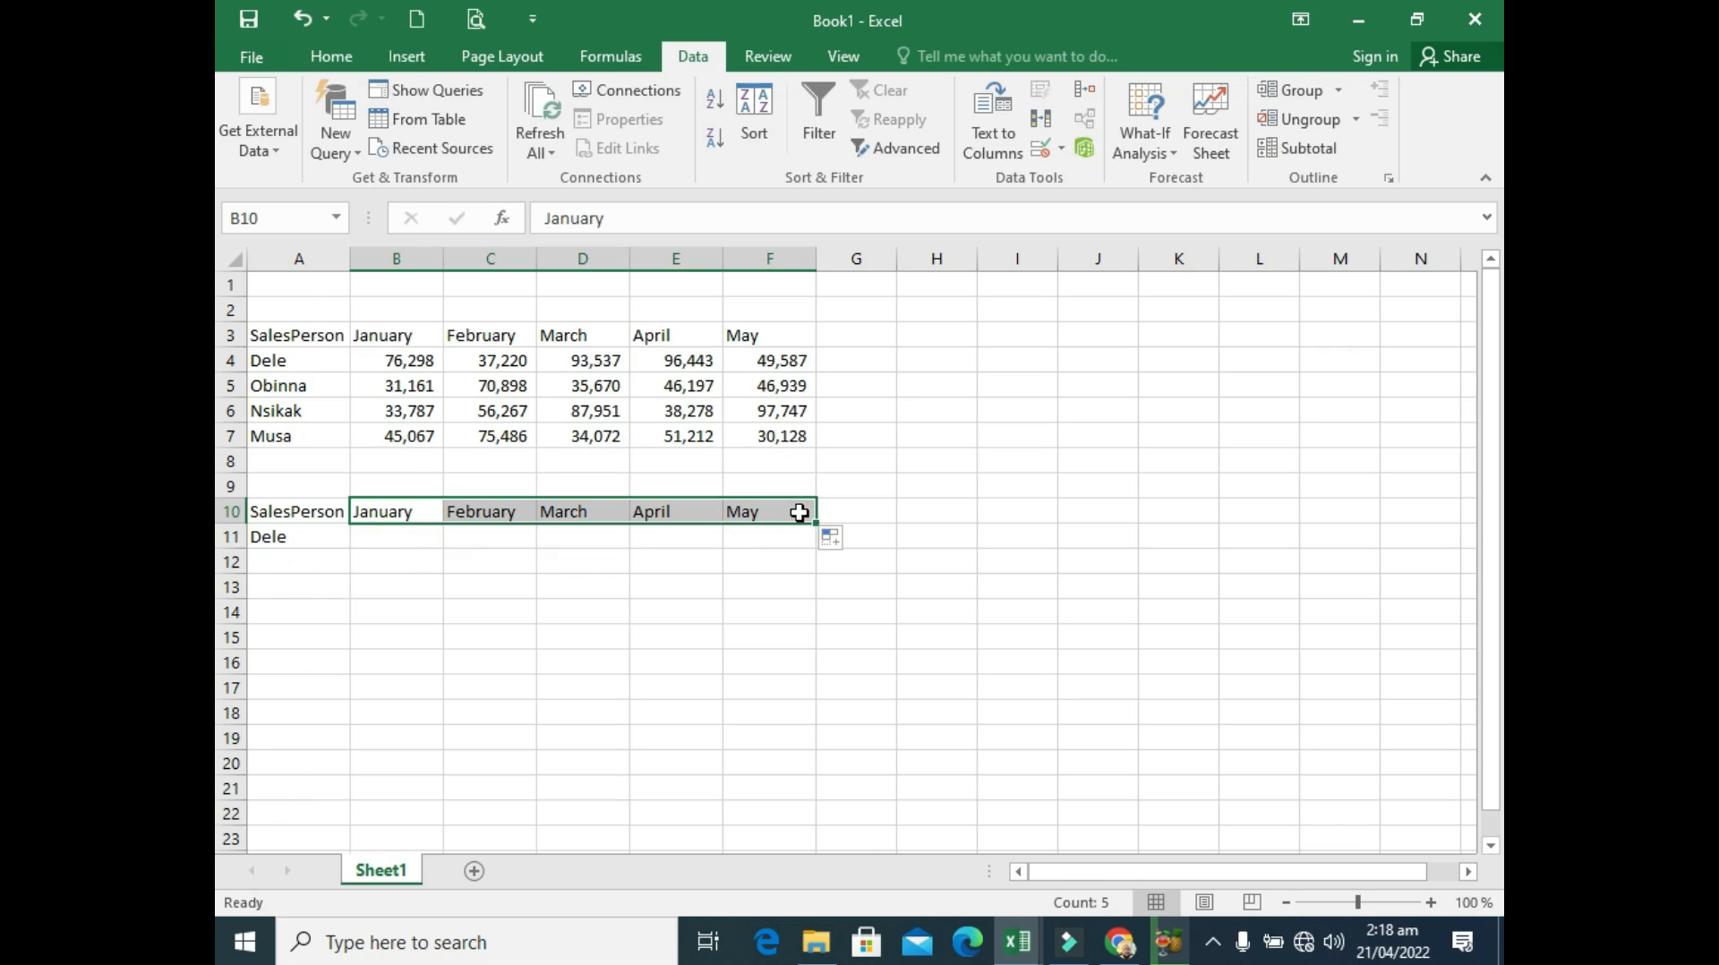
# Switch the SalesPerson selection in A11 to the second name in its drop-down list.
pyautogui.click(403, 539)
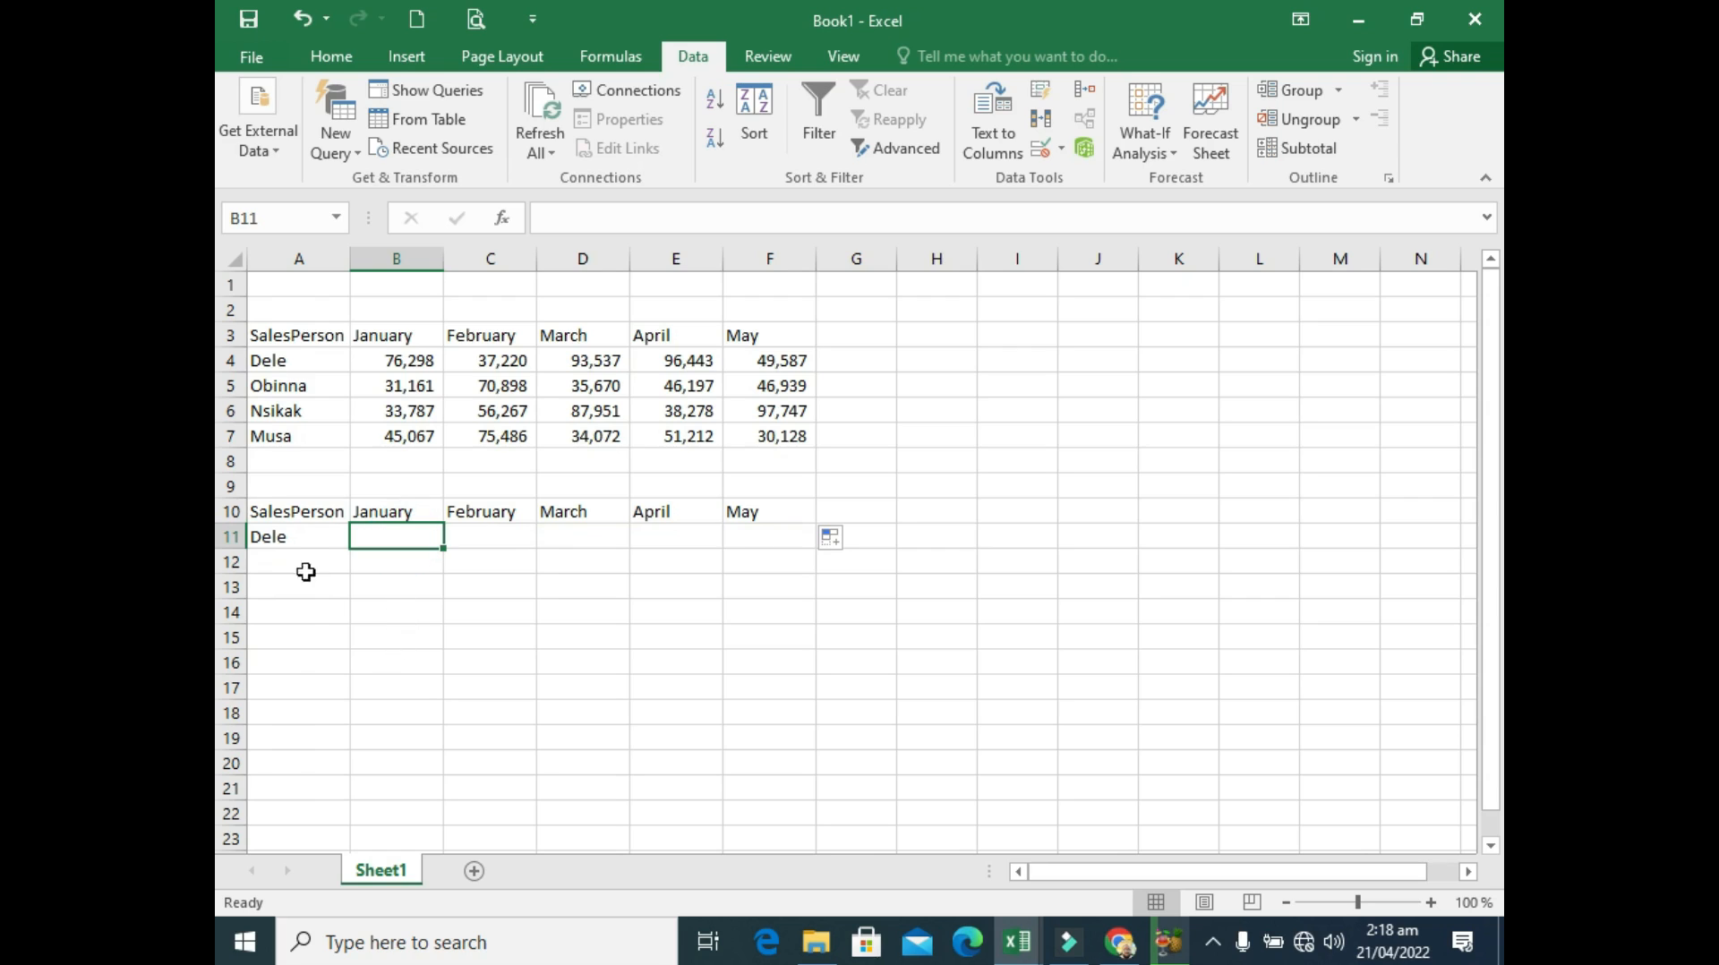
pyautogui.click(287, 537)
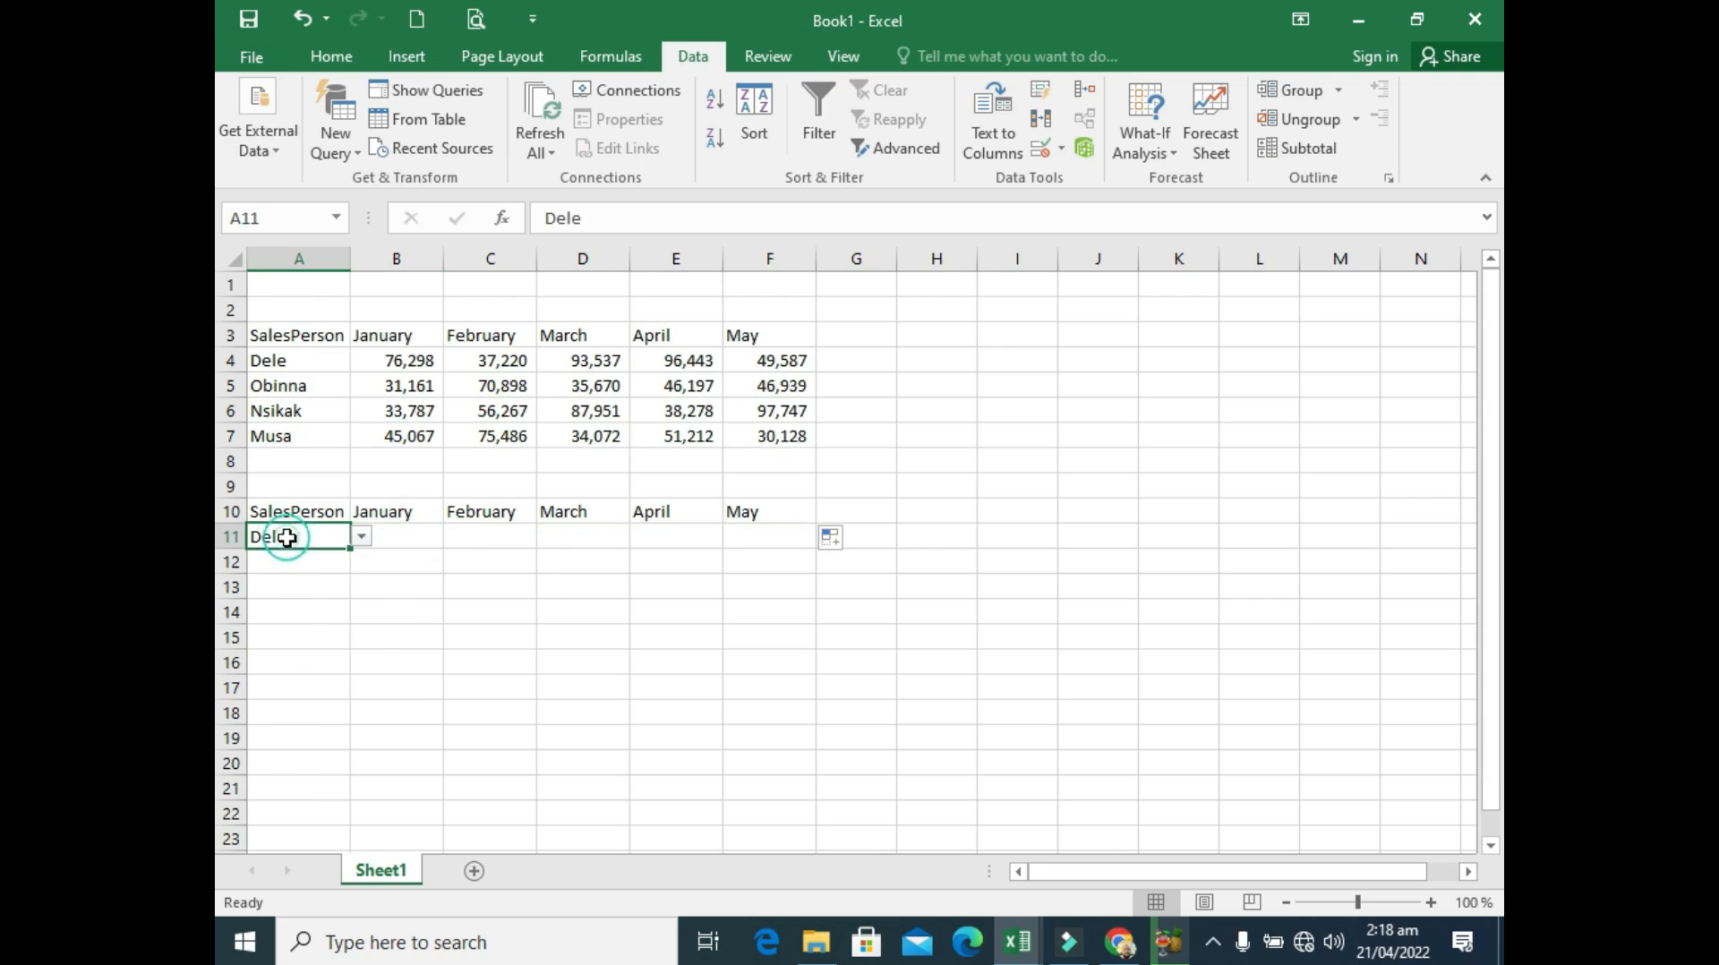
pyautogui.click(361, 537)
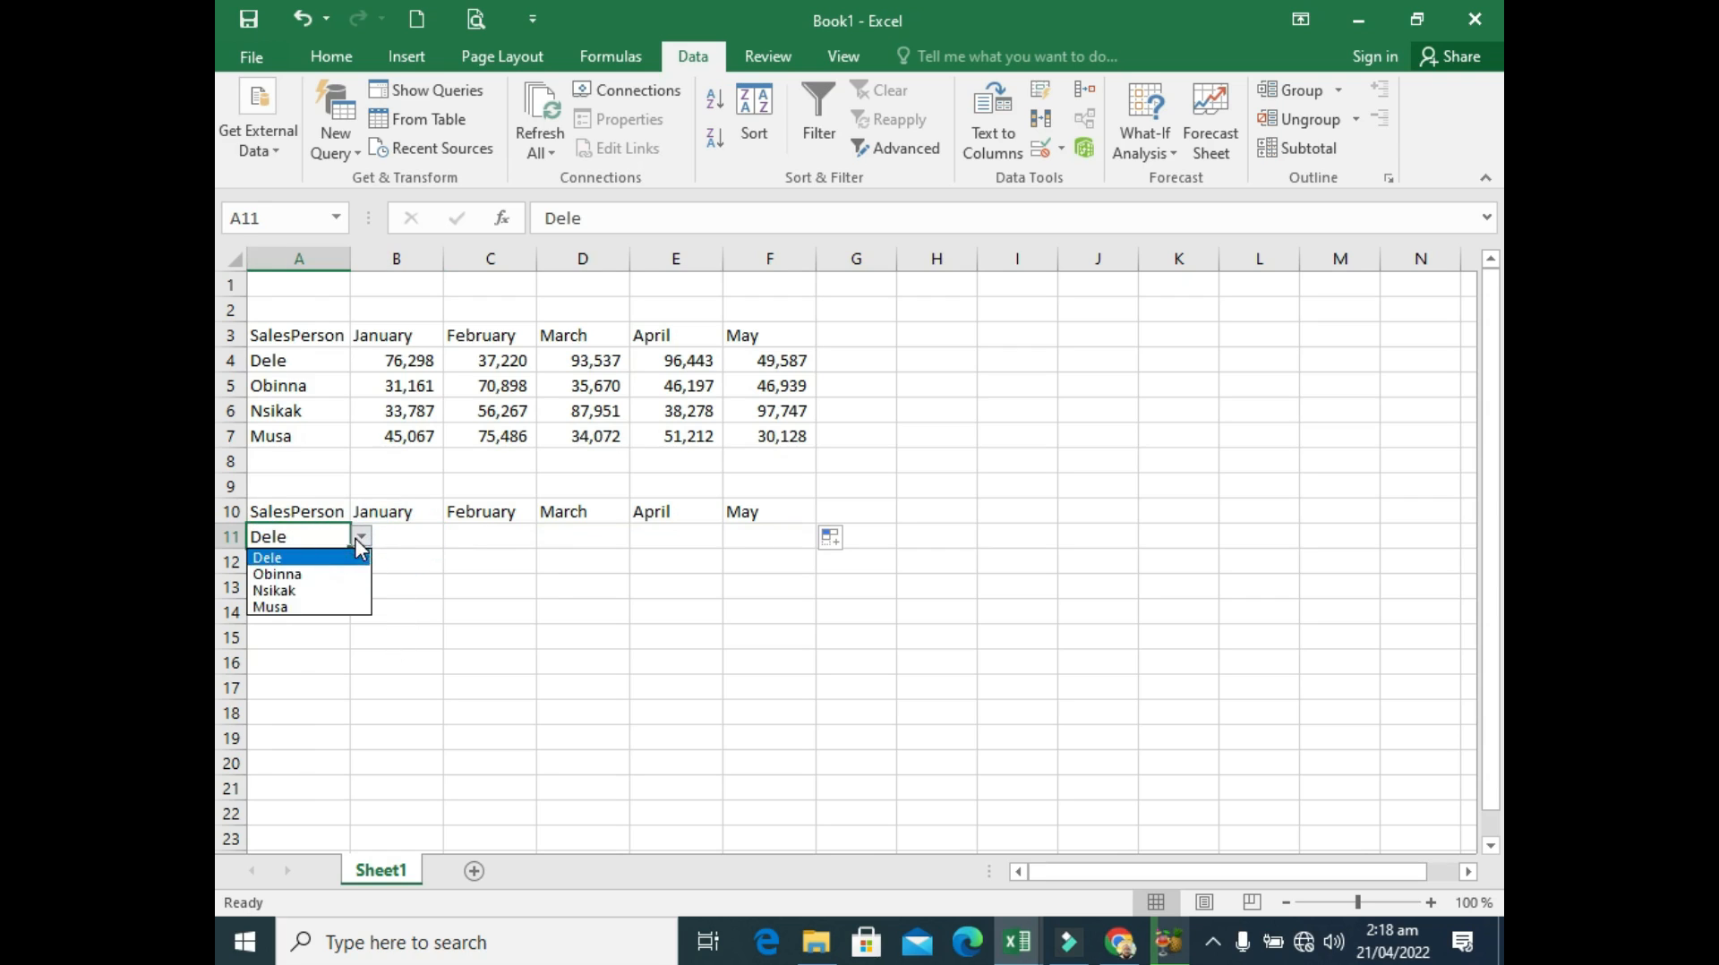
pyautogui.click(291, 574)
pyautogui.click(400, 536)
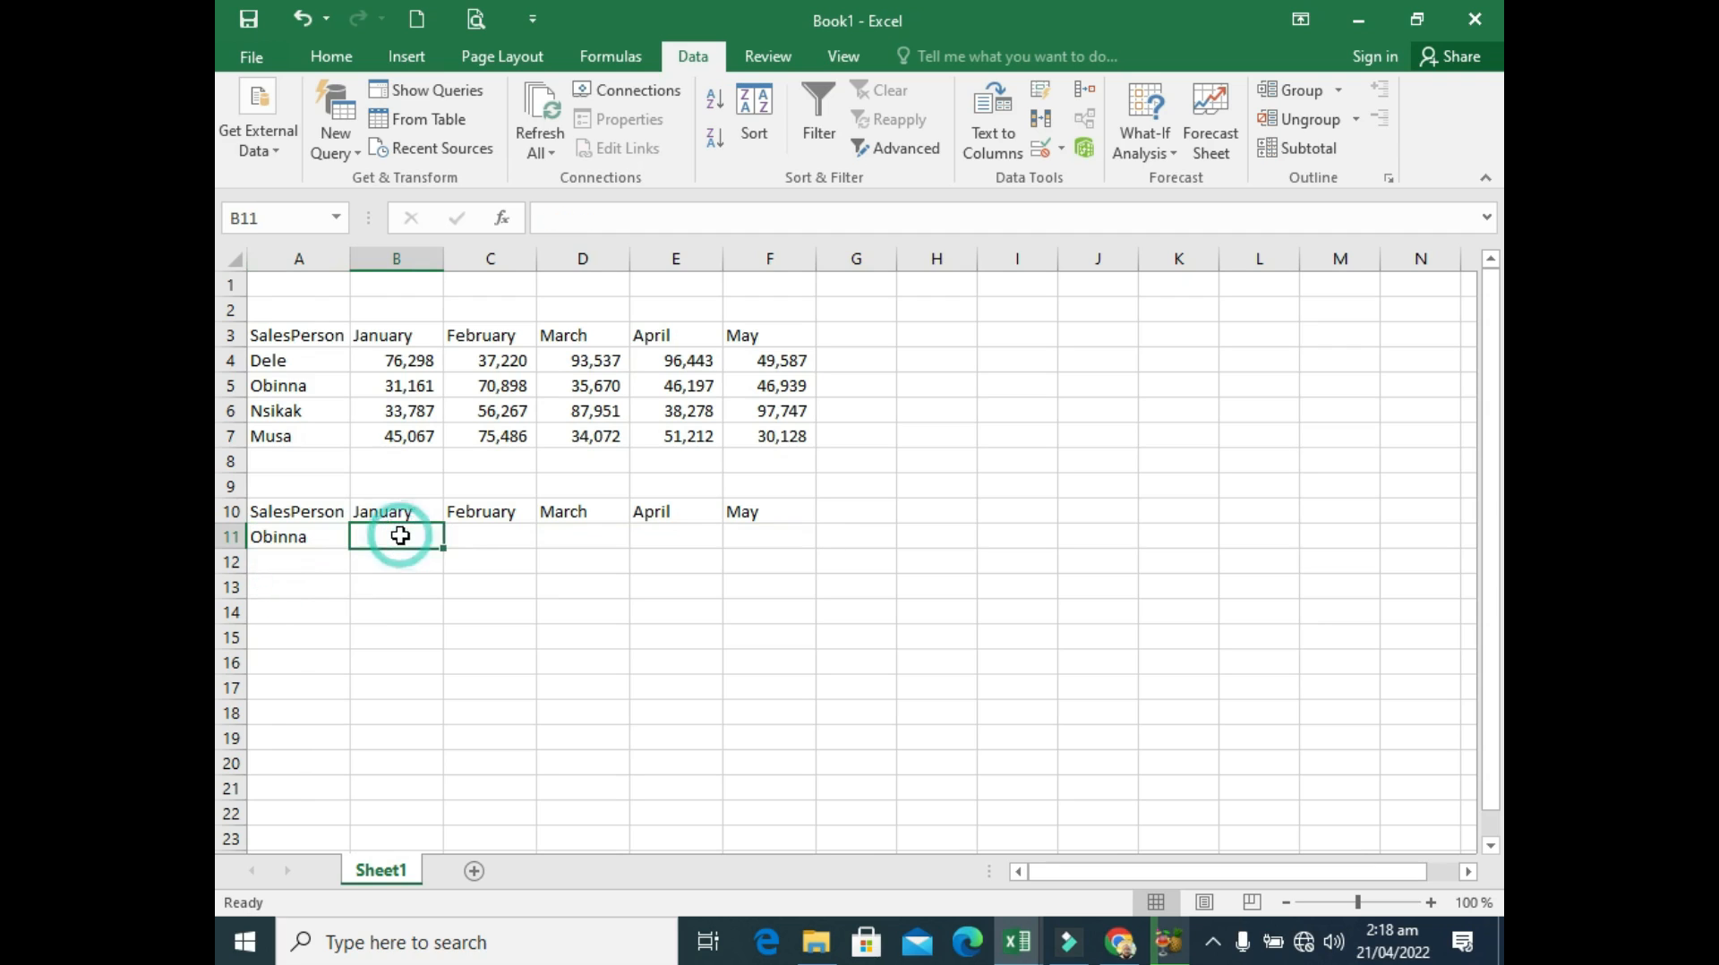
pyautogui.click(469, 537)
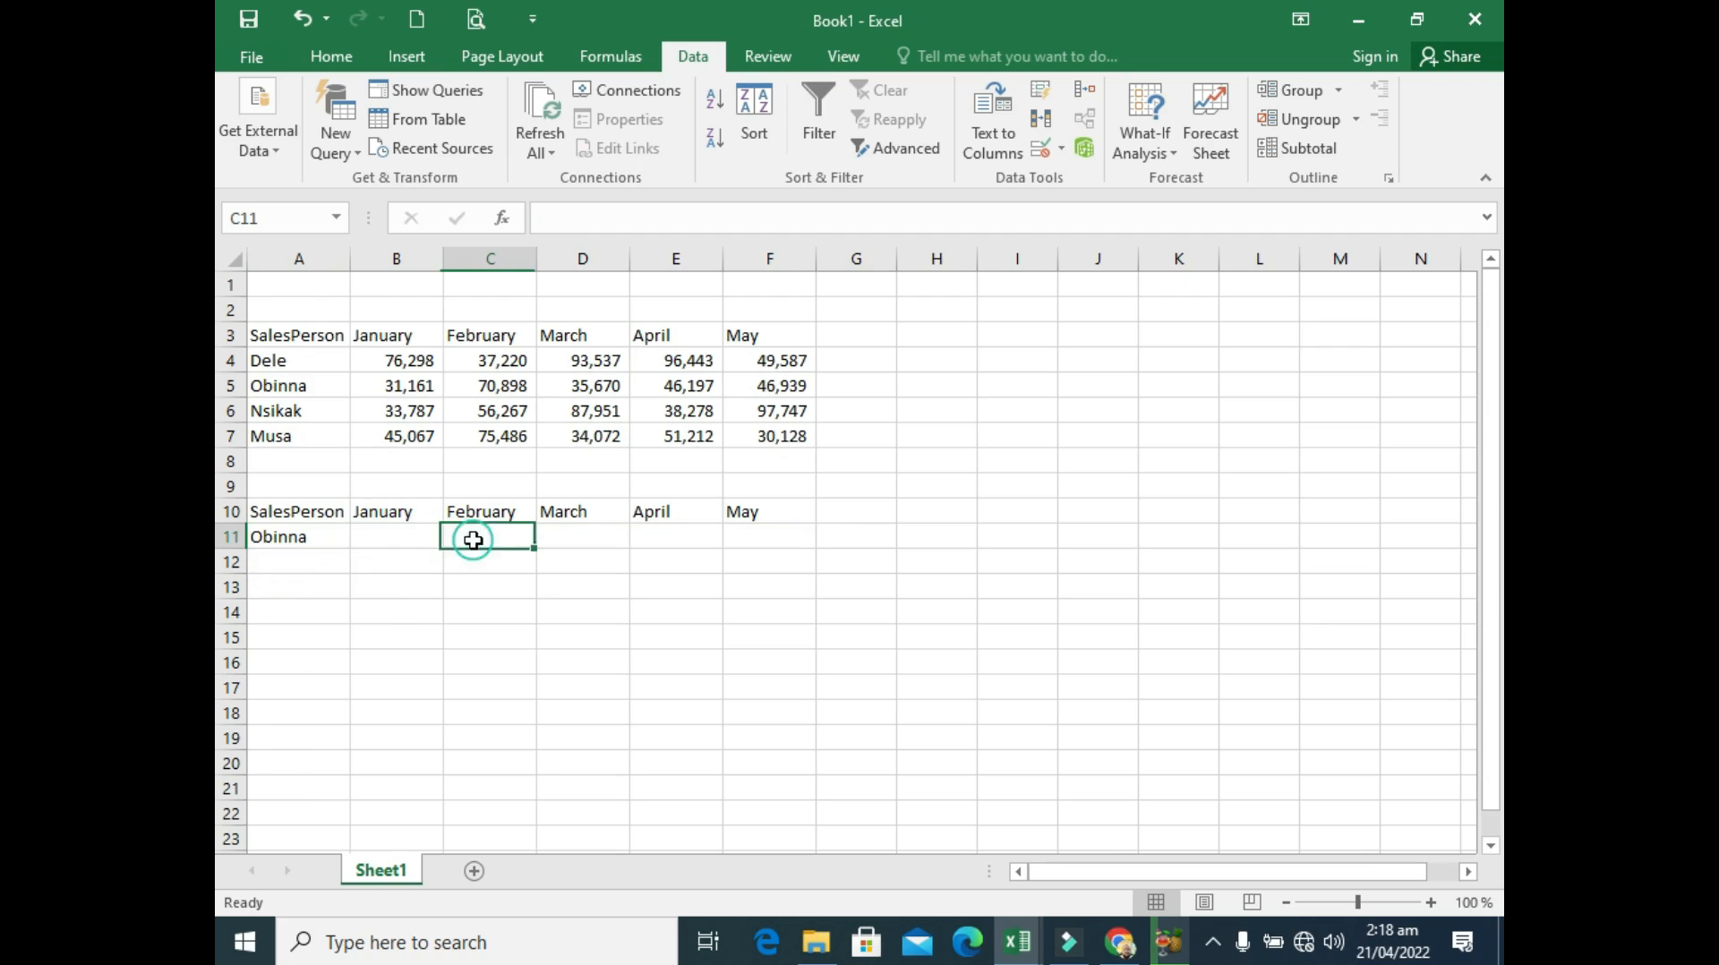
pyautogui.click(575, 531)
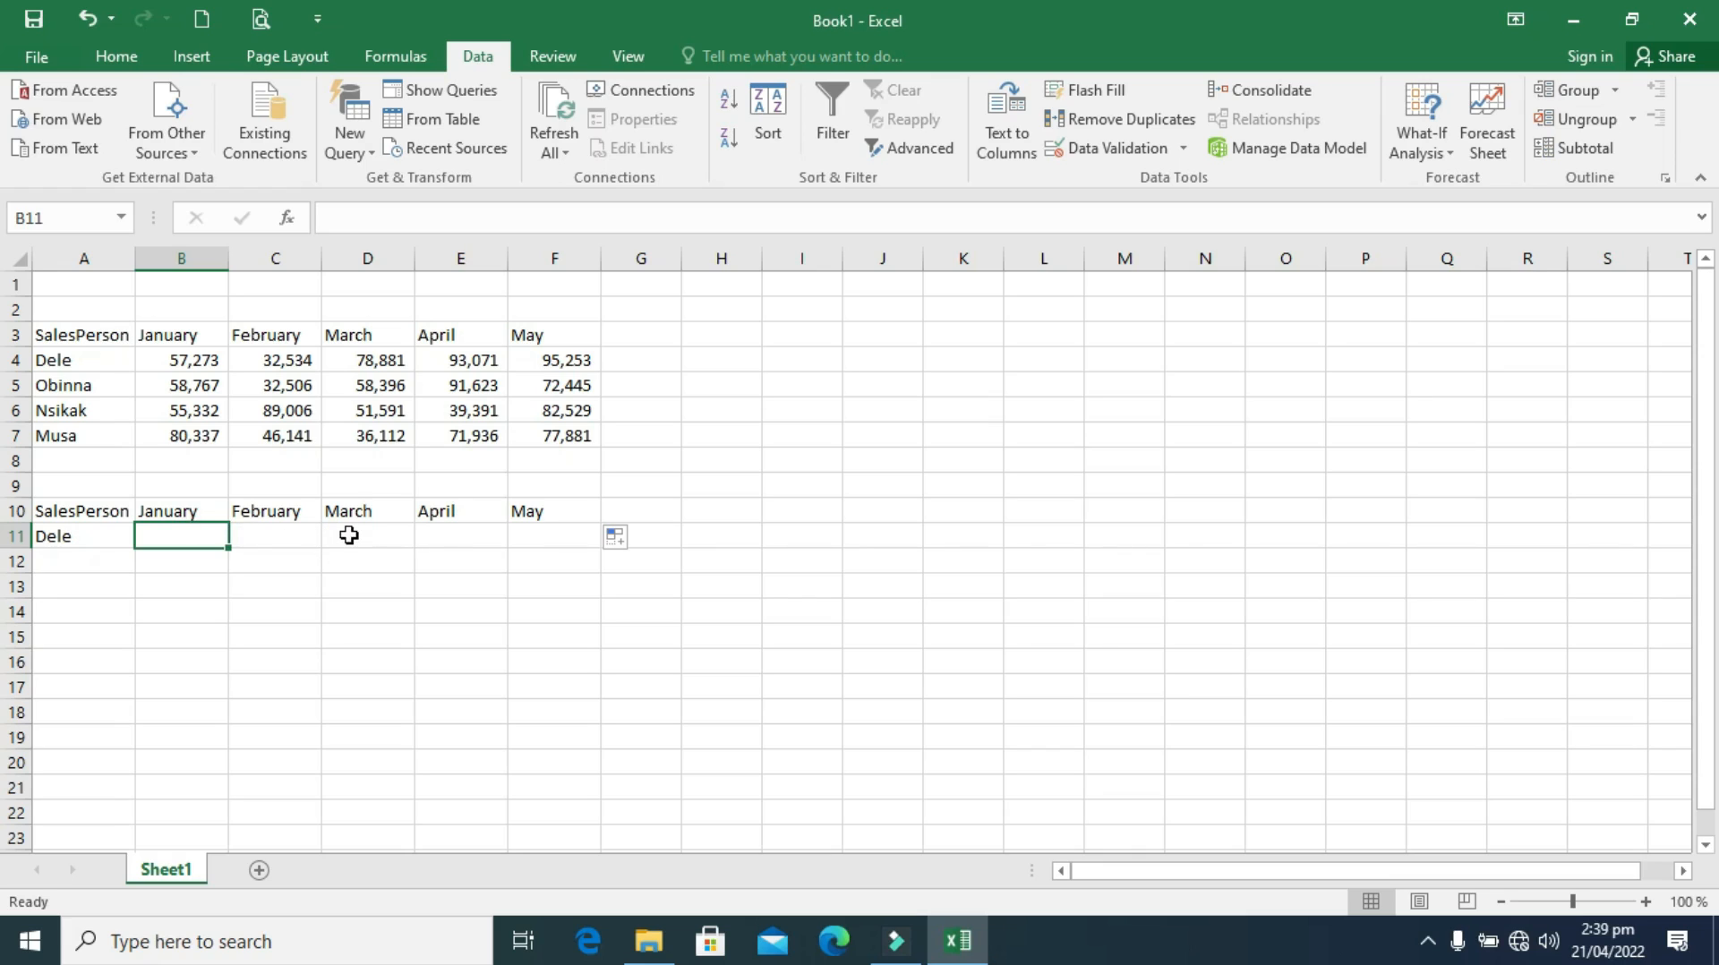
# Enter =VLOOKUP(A11,A3:F7,2,FALSE) in B11 to look up the selected salesperson's January sales.
pyautogui.click(201, 534)
pyautogui.write('=')
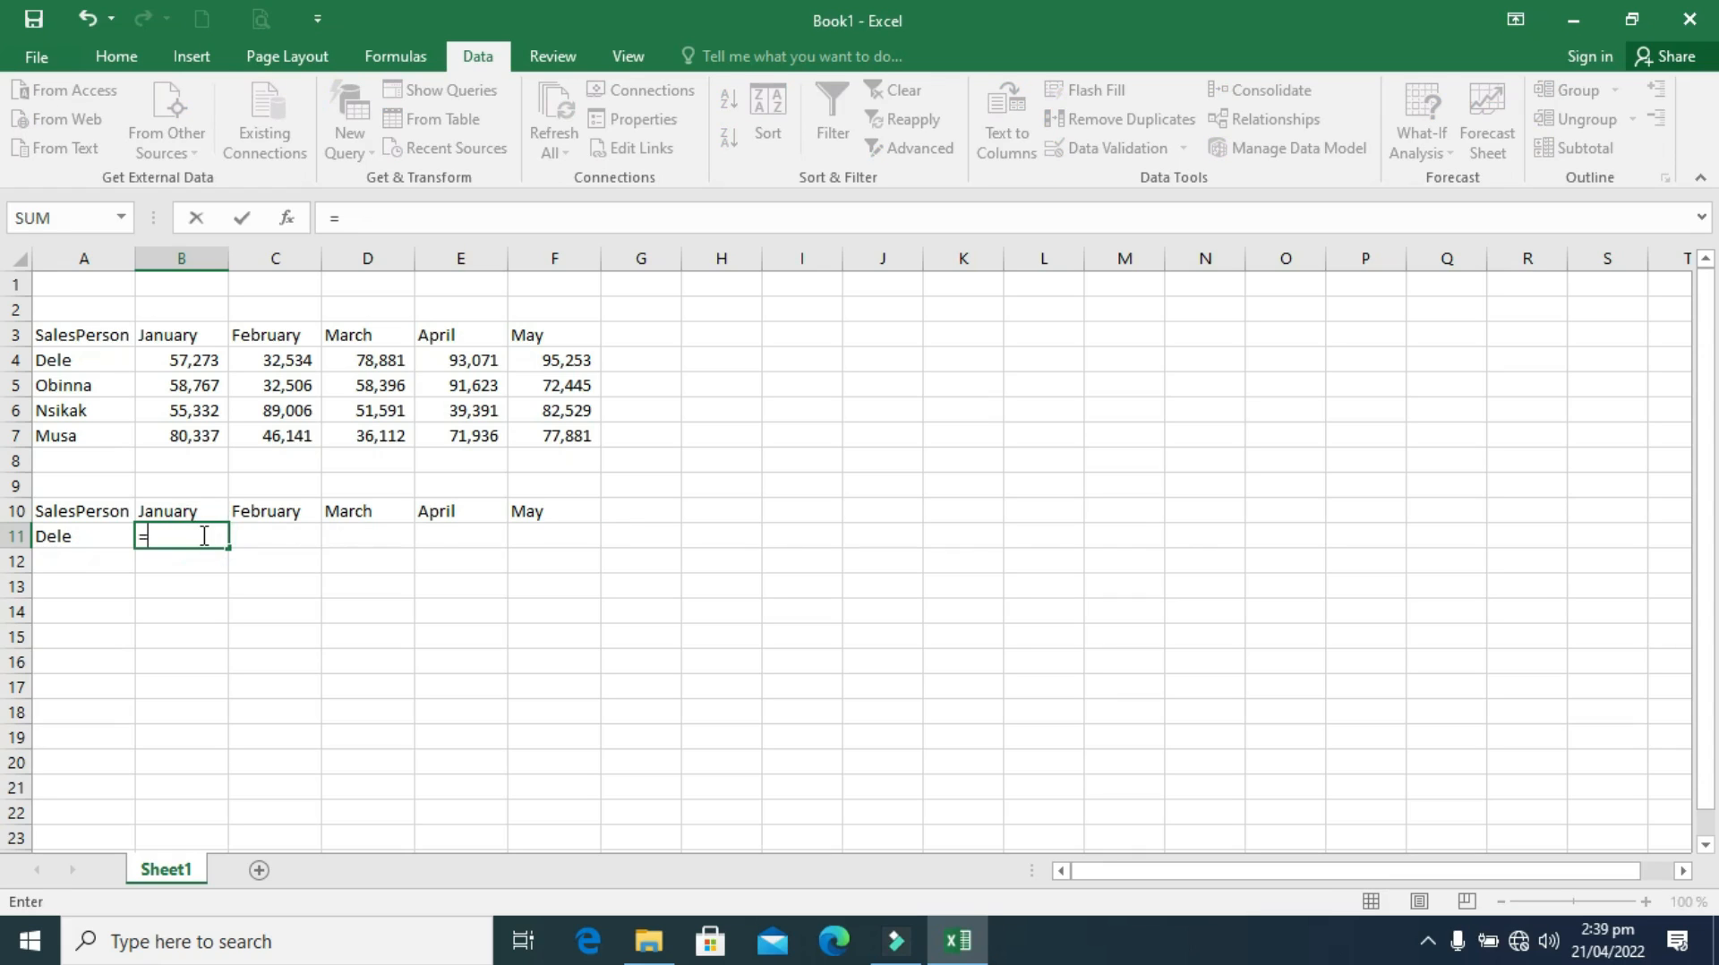
pyautogui.write('vlo')
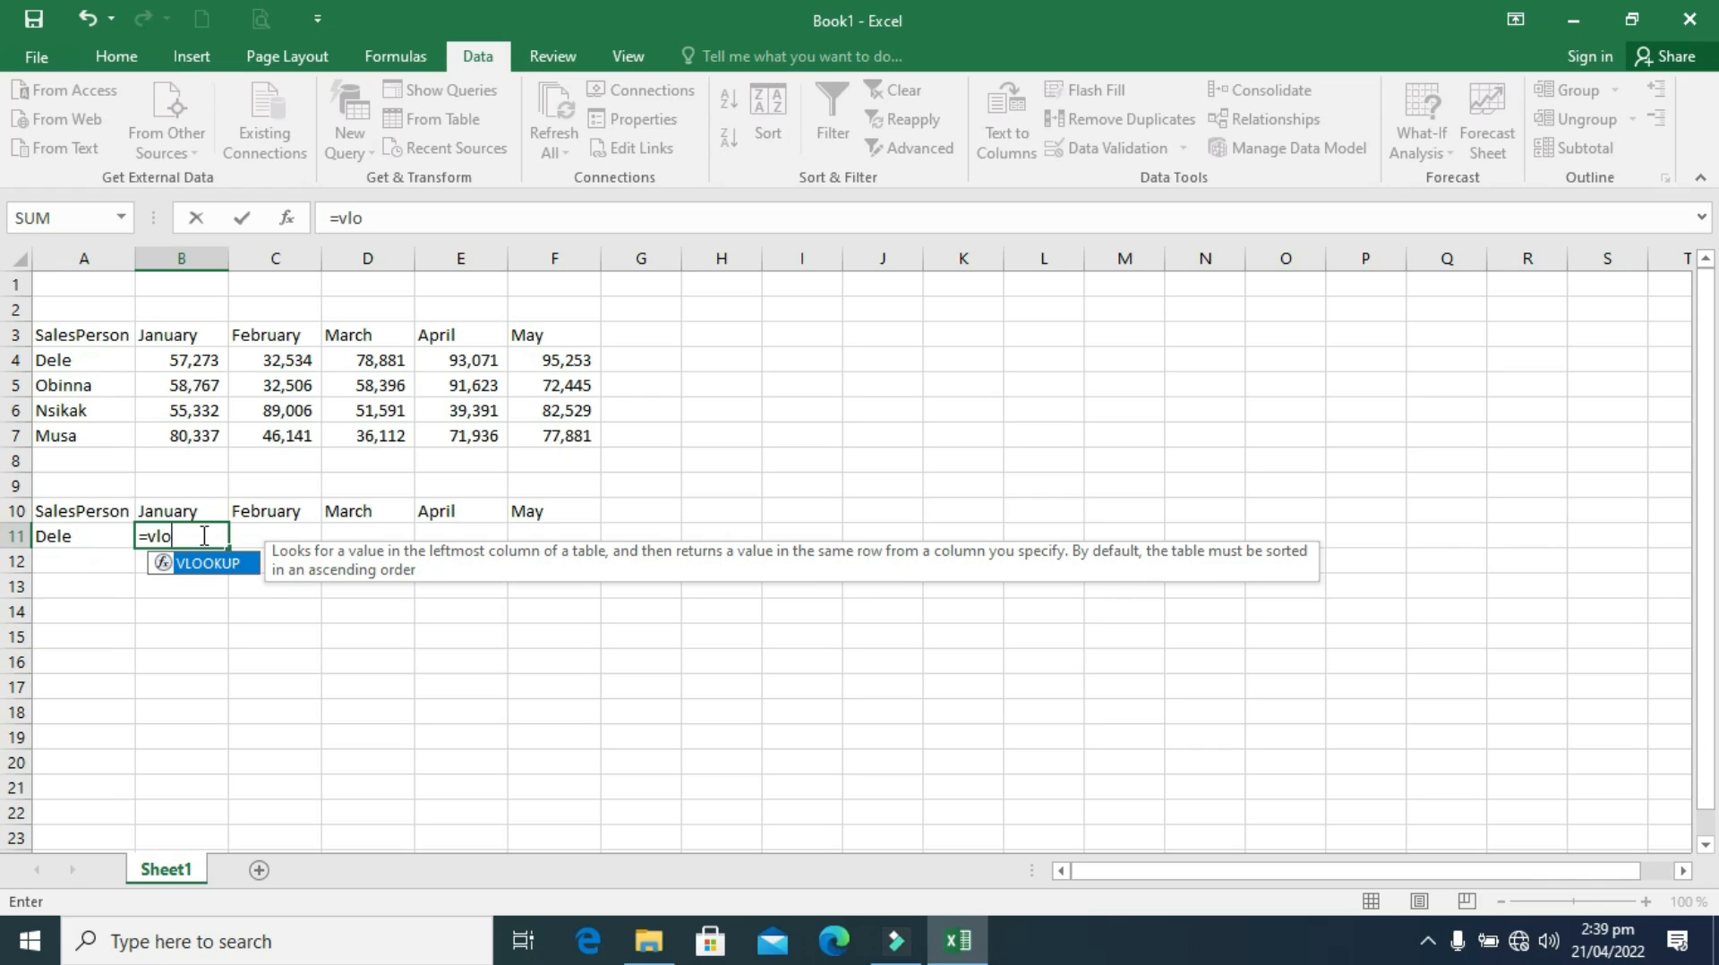
pyautogui.press('Tab')
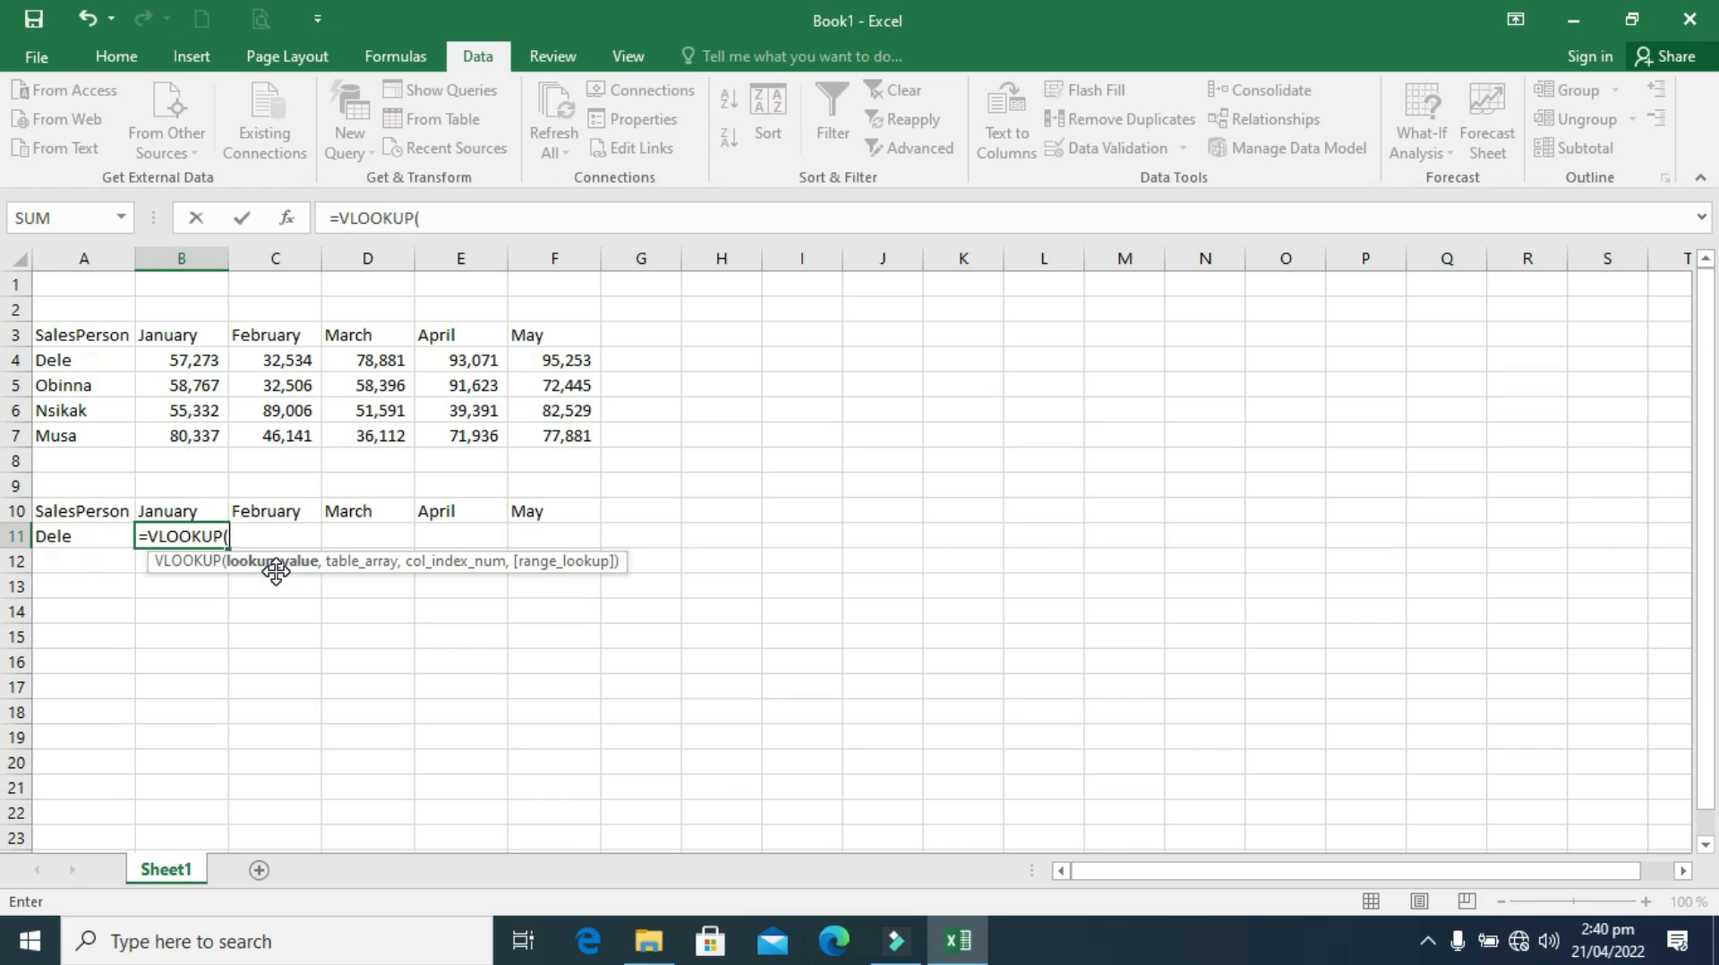
pyautogui.click(80, 541)
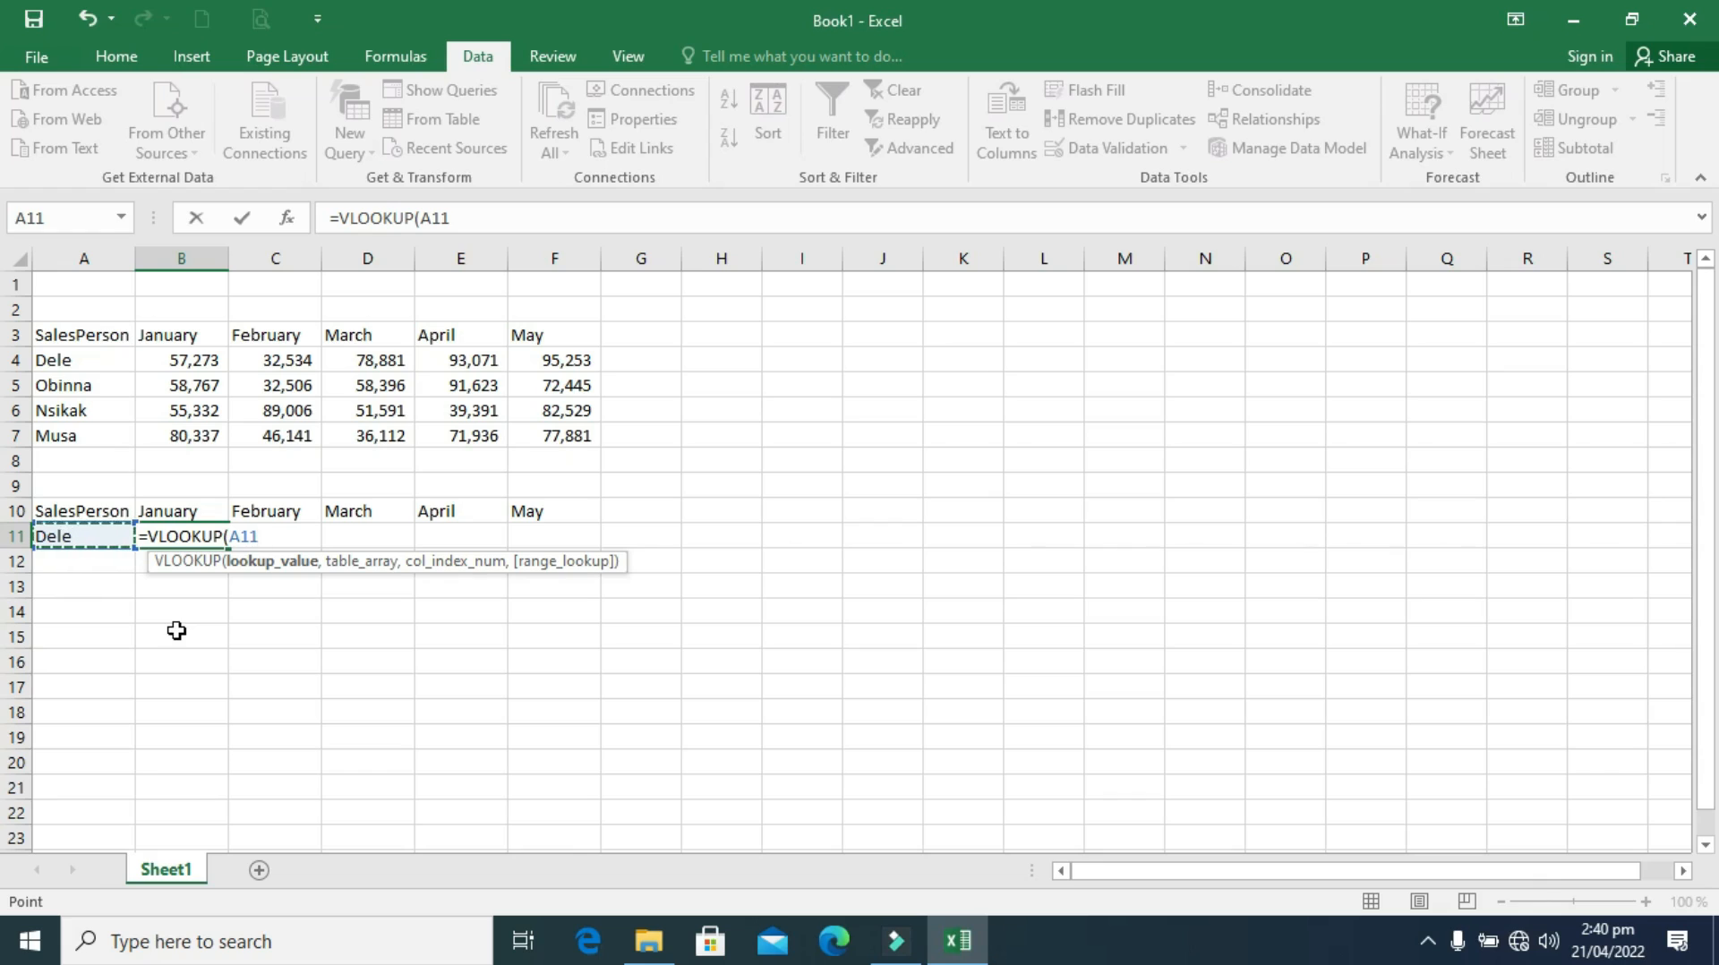
pyautogui.write(',')
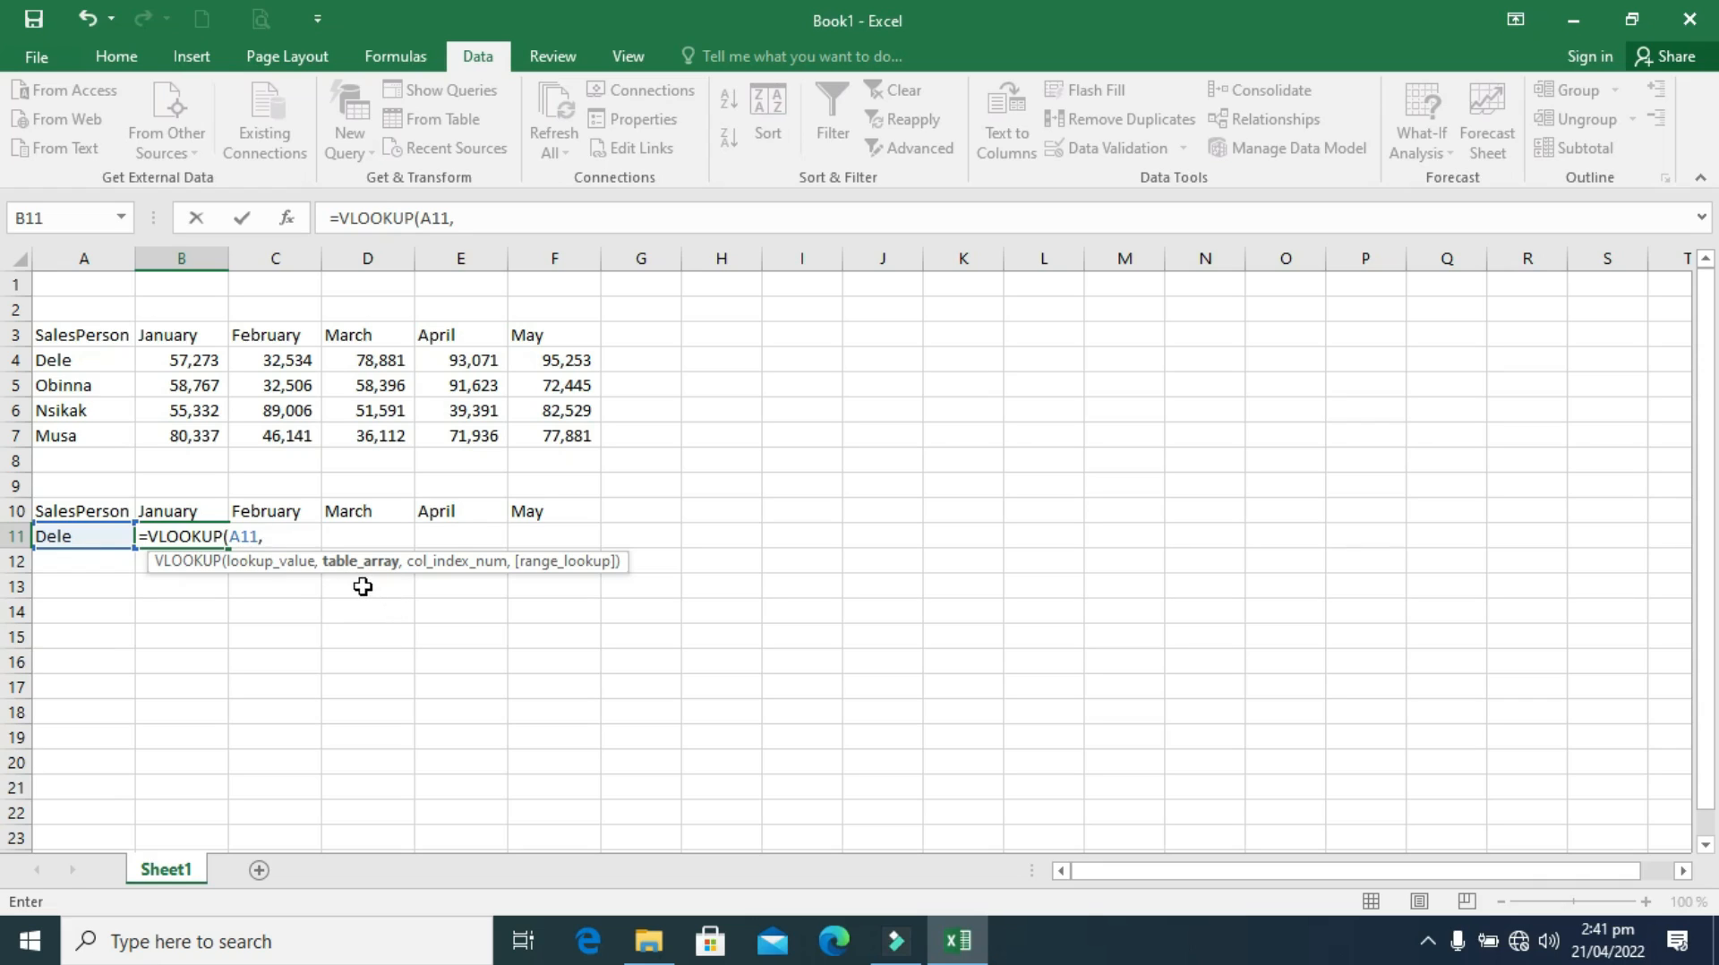
pyautogui.click(63, 338)
pyautogui.moveTo(62, 339); pyautogui.dragTo(534, 427)
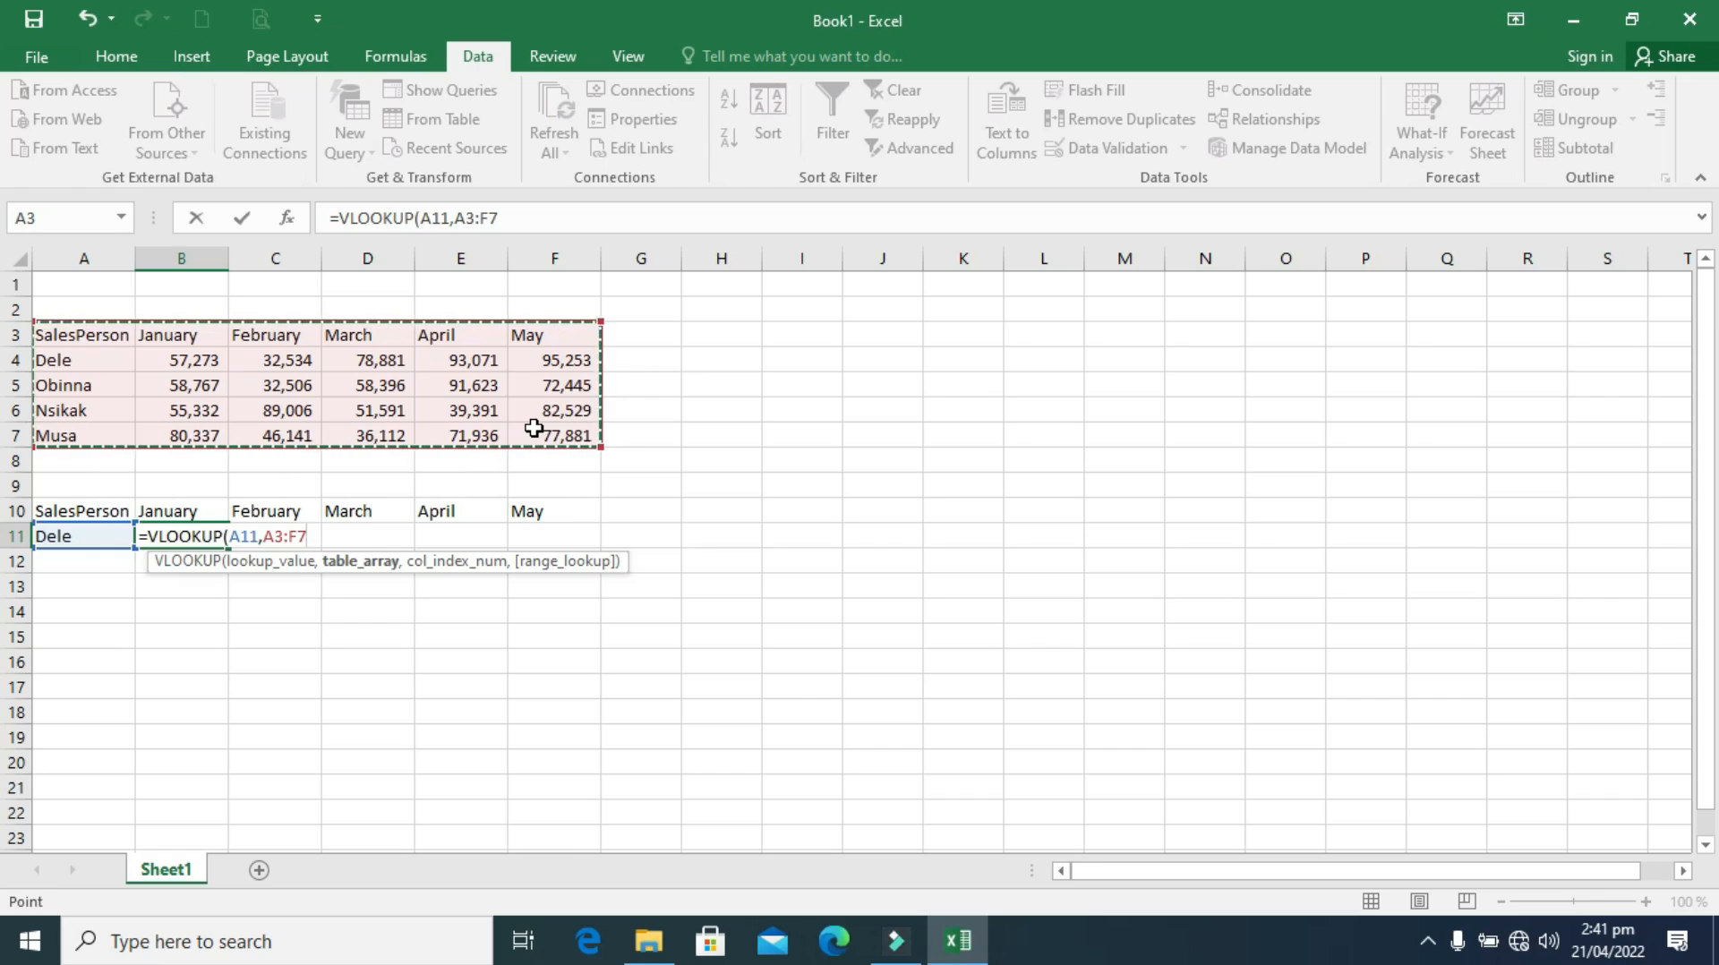
pyautogui.write(',2')
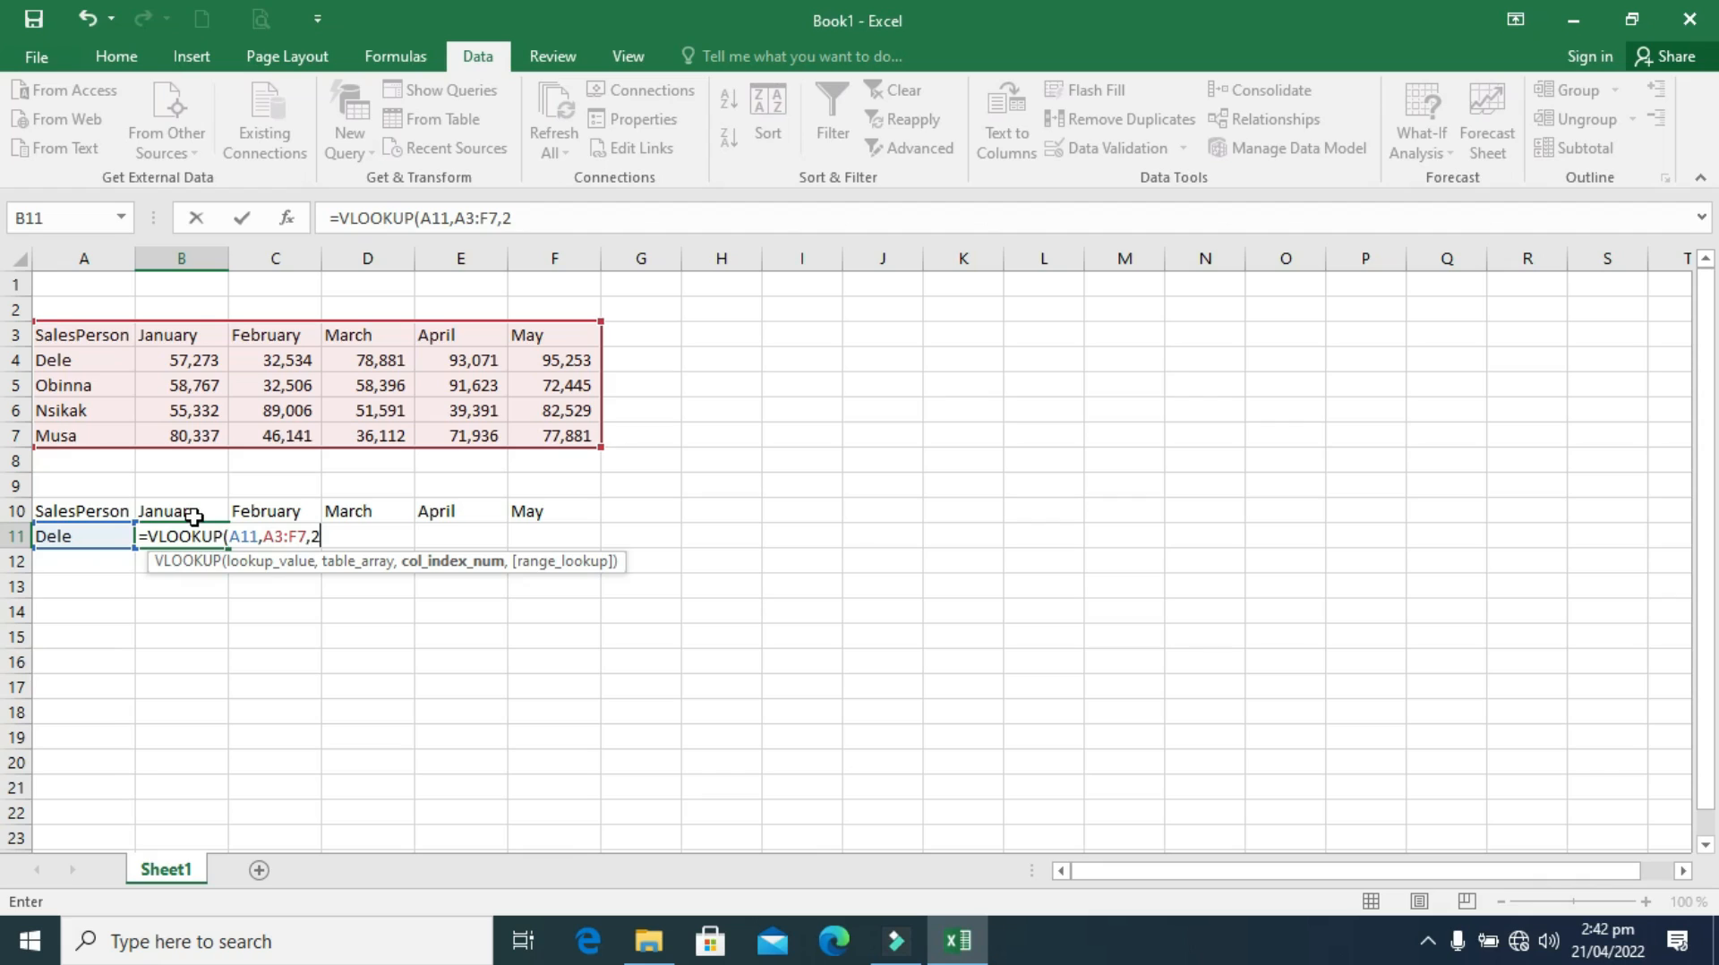
pyautogui.write(',')
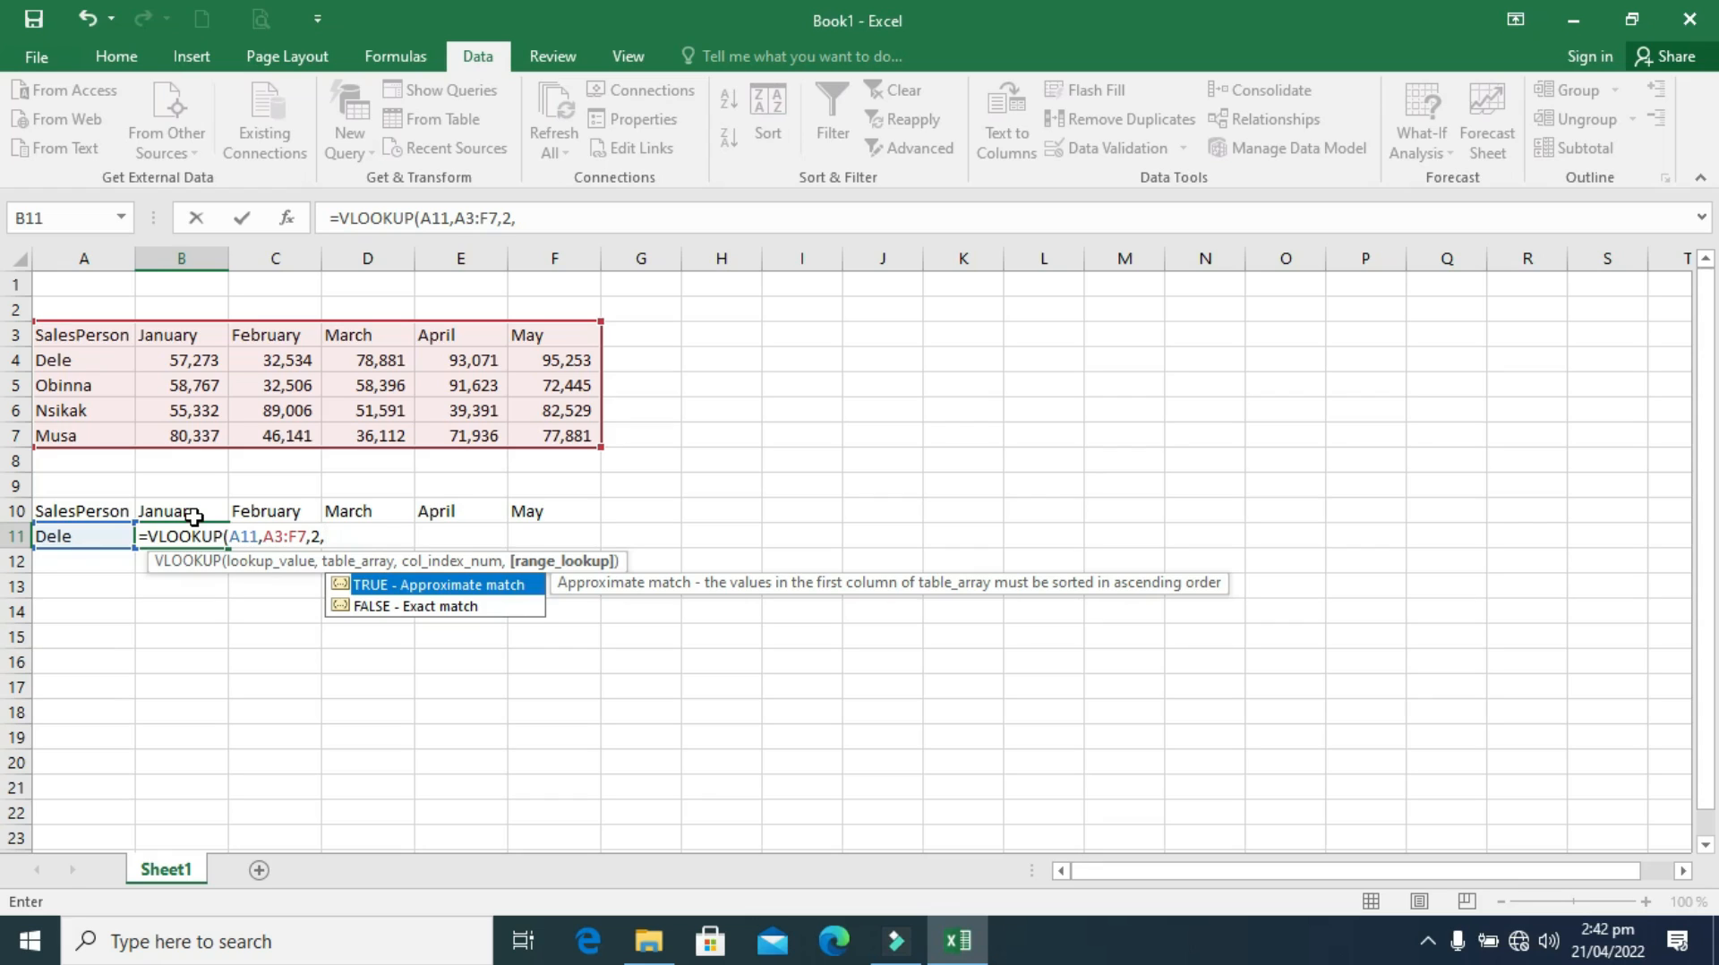
pyautogui.press('Down')
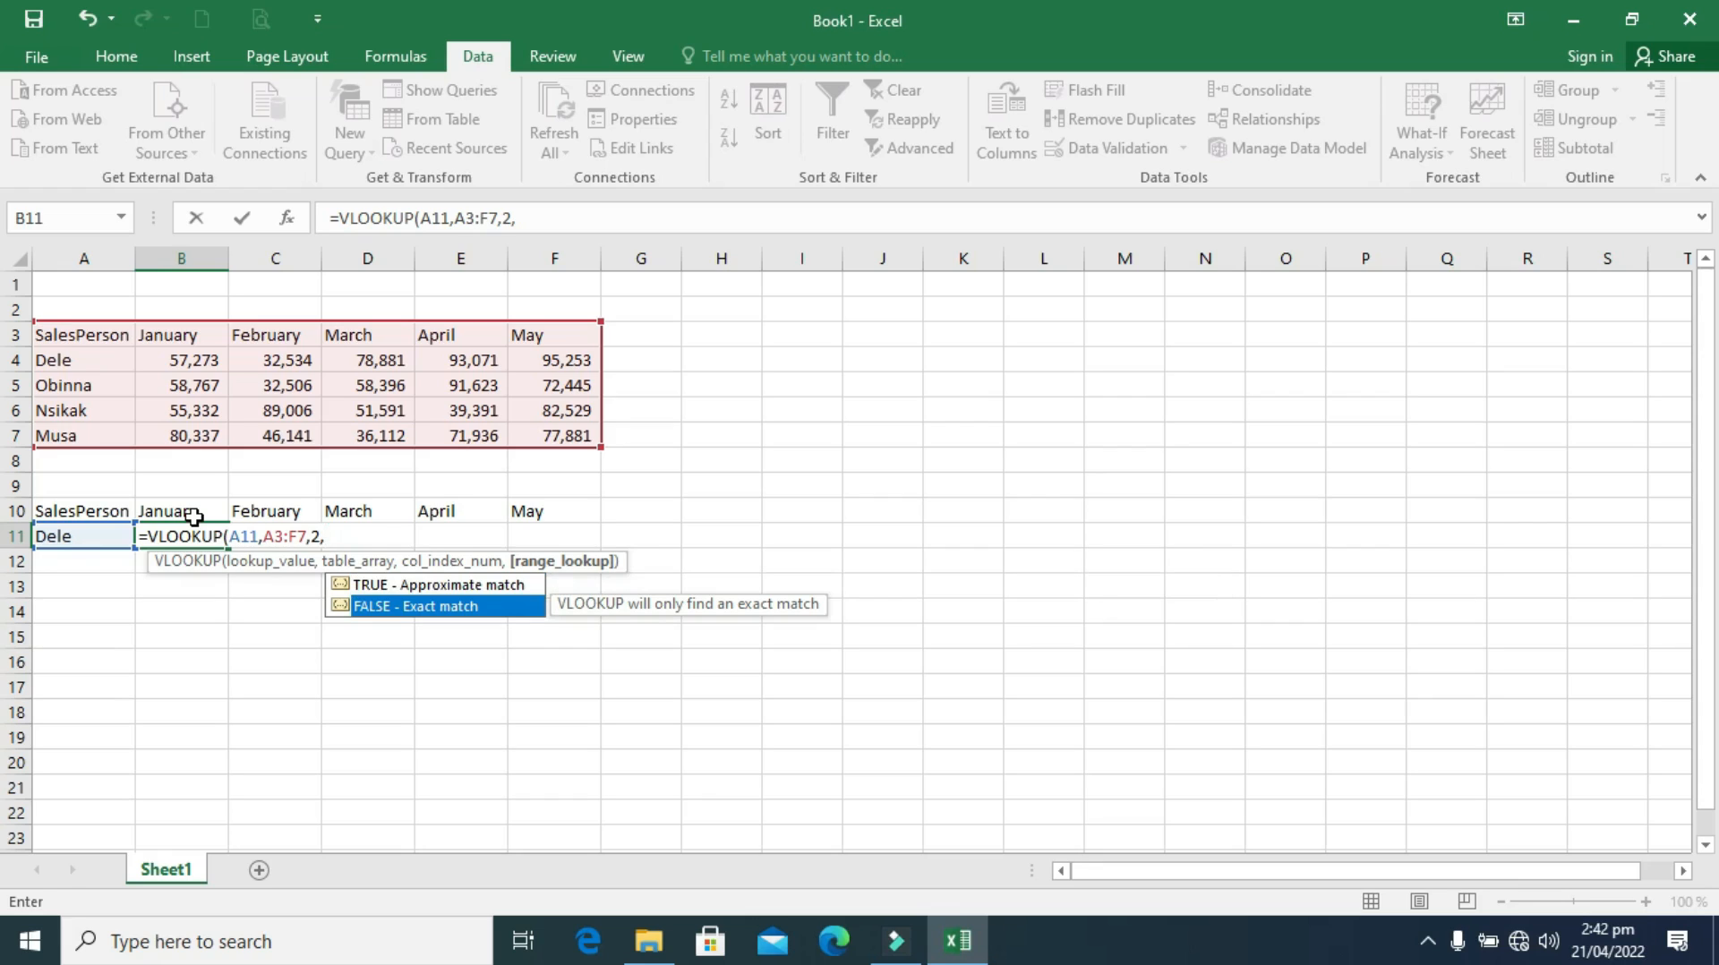
pyautogui.press('Tab')
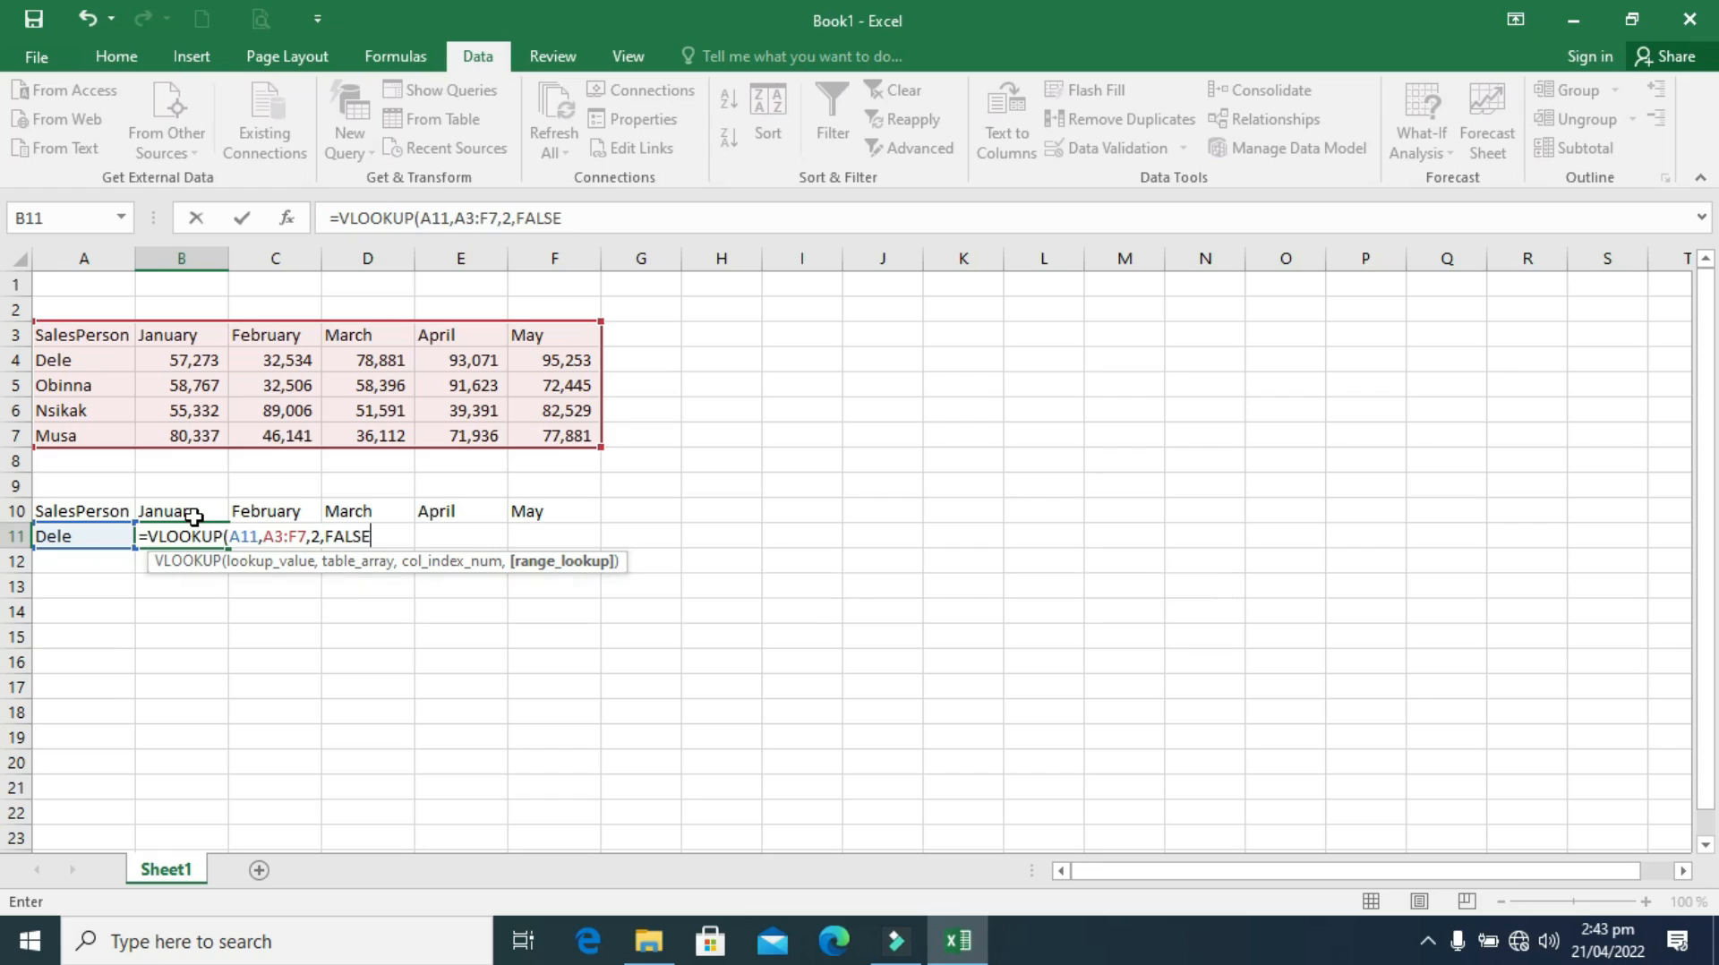
pyautogui.write(')')
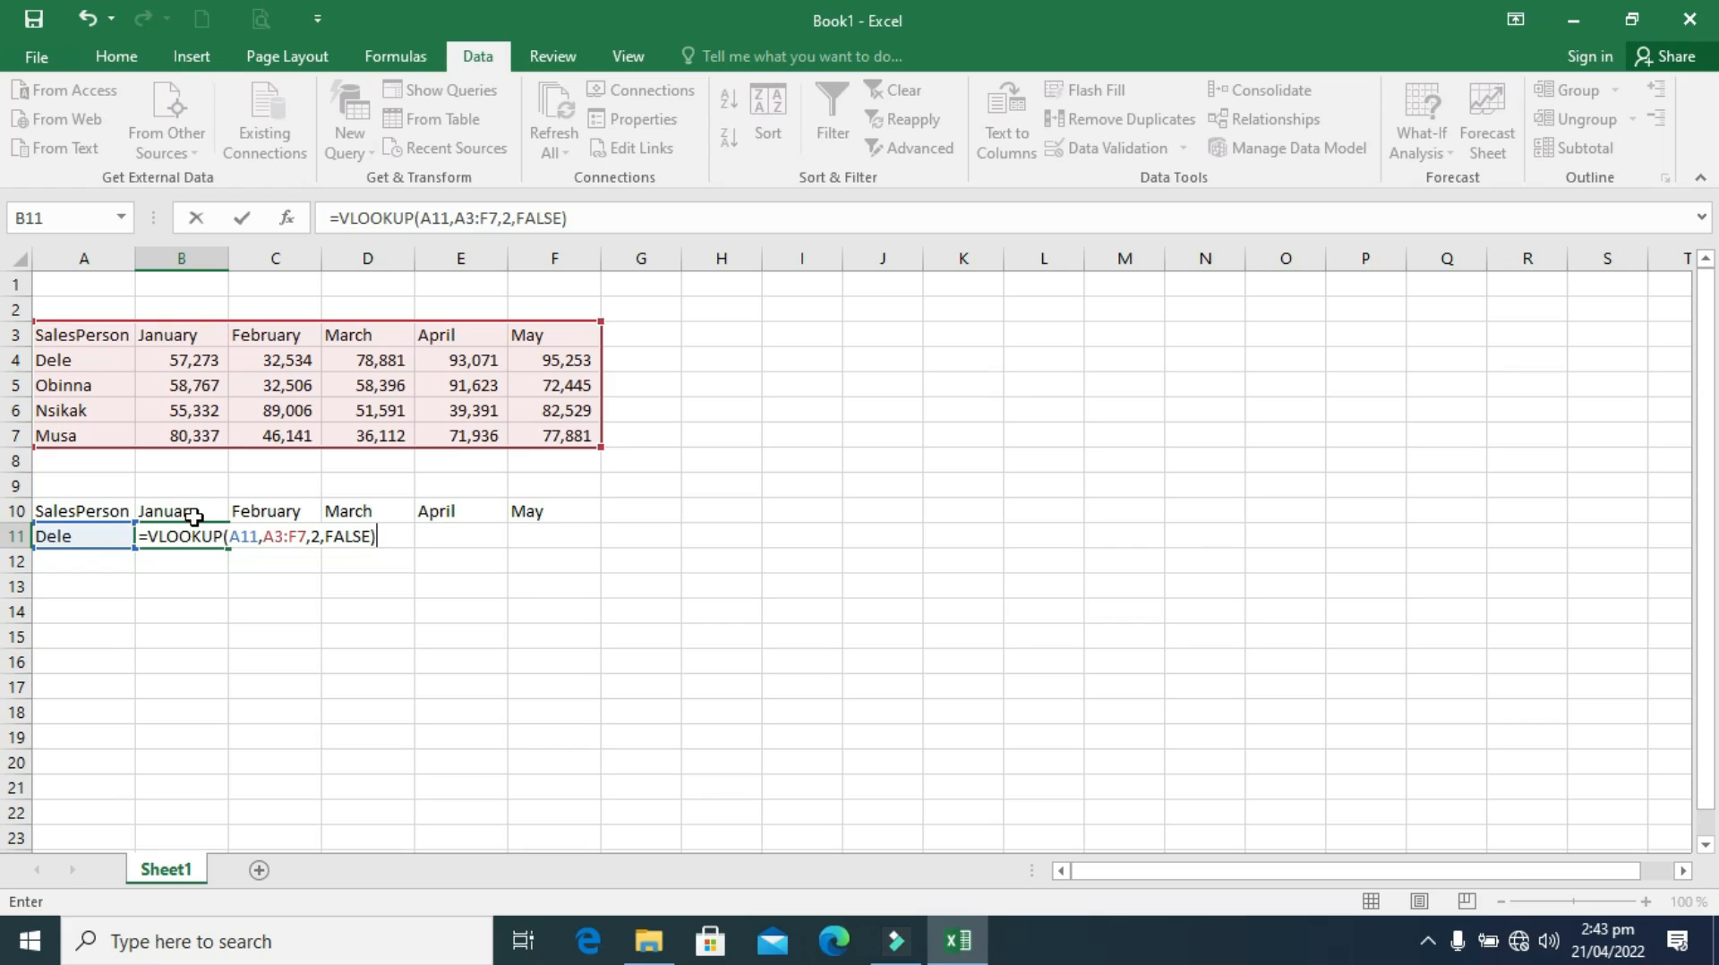
pyautogui.press('Return')
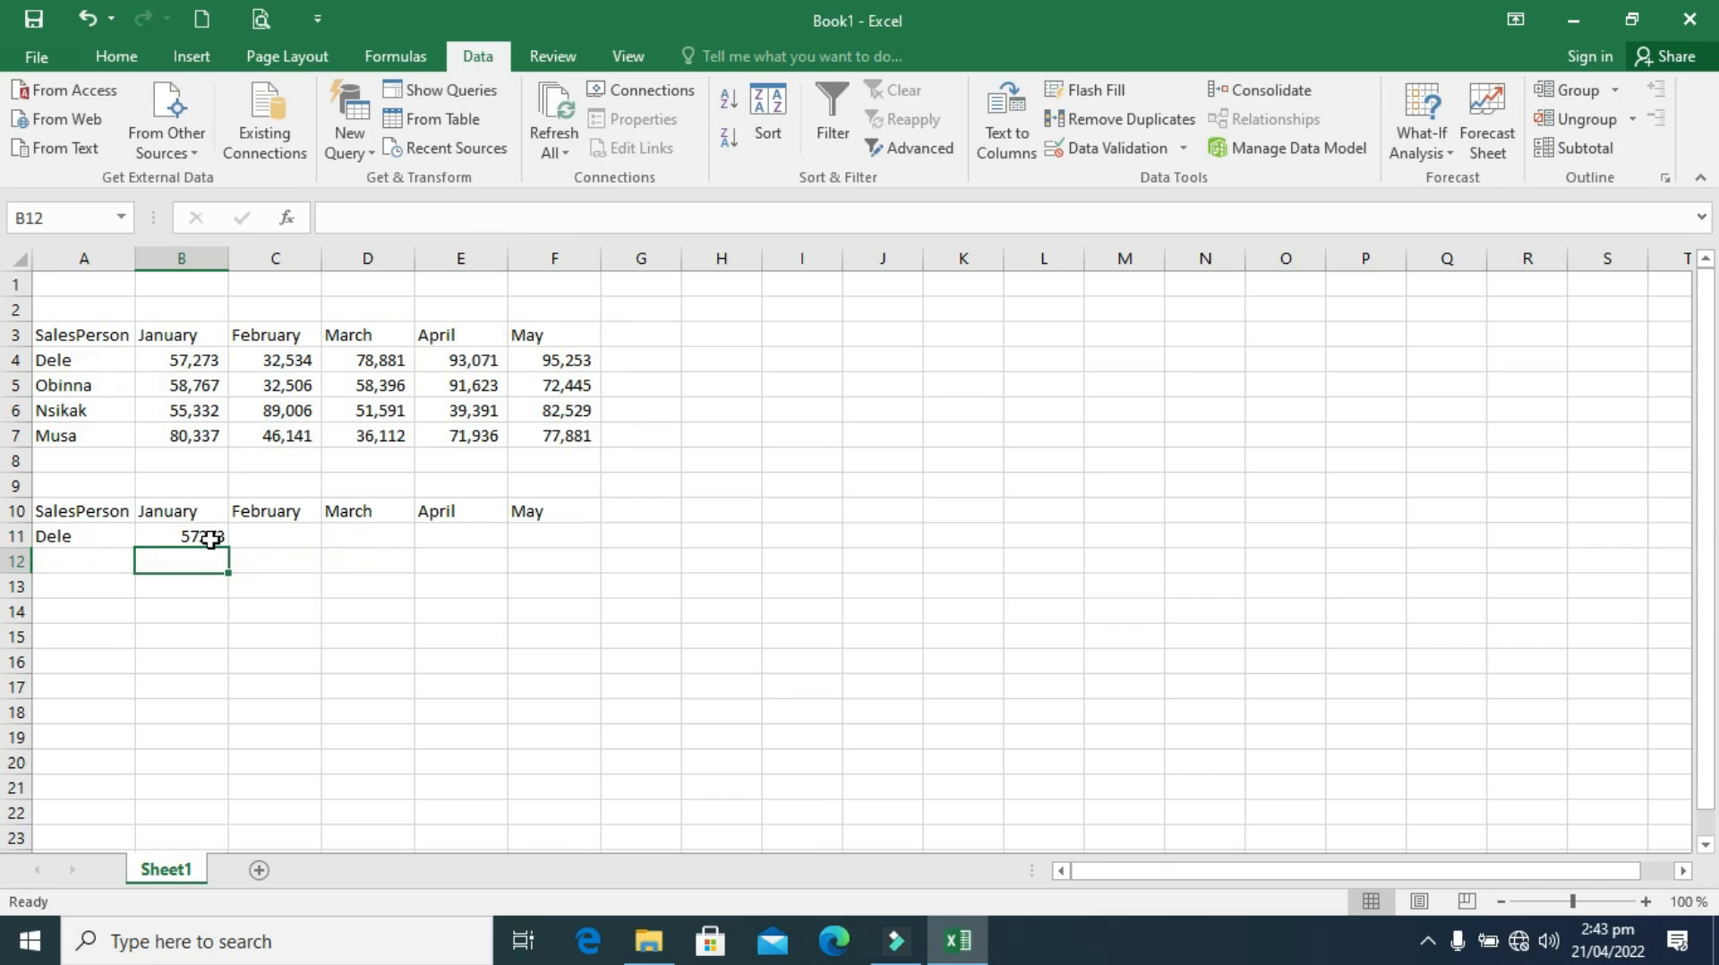
# Copy the number format of B4 onto the lookup result cells B11:F11 with Format Painter.
pyautogui.click(197, 361)
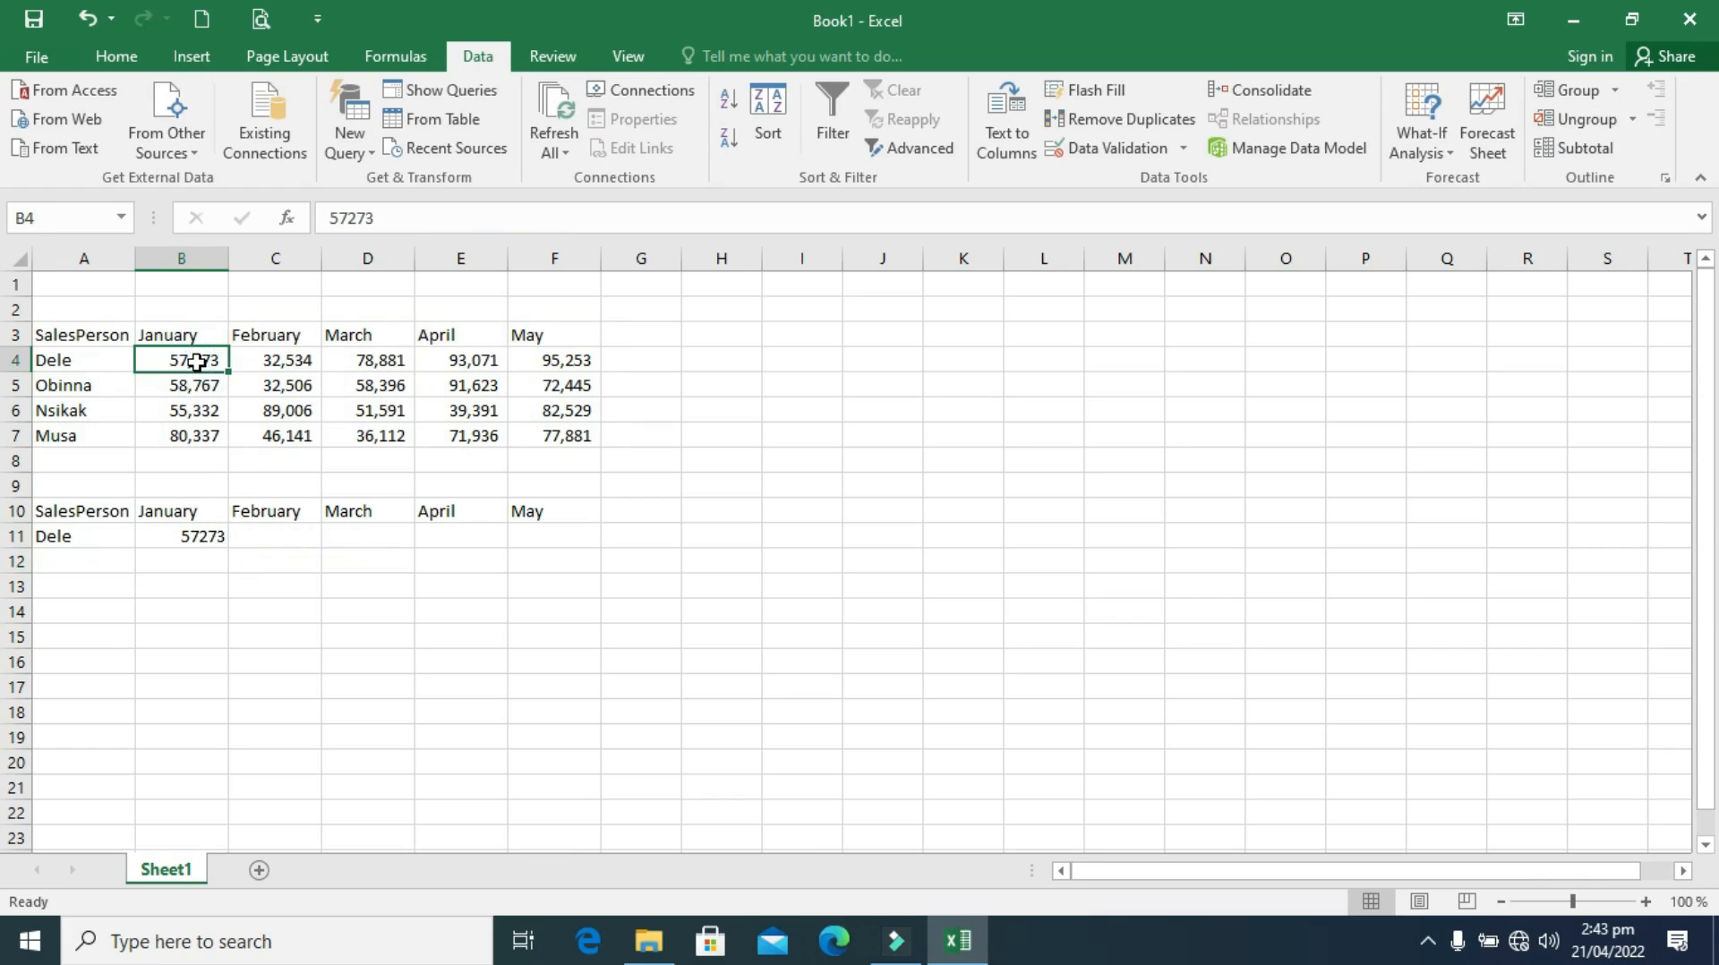
pyautogui.click(117, 57)
pyautogui.click(126, 143)
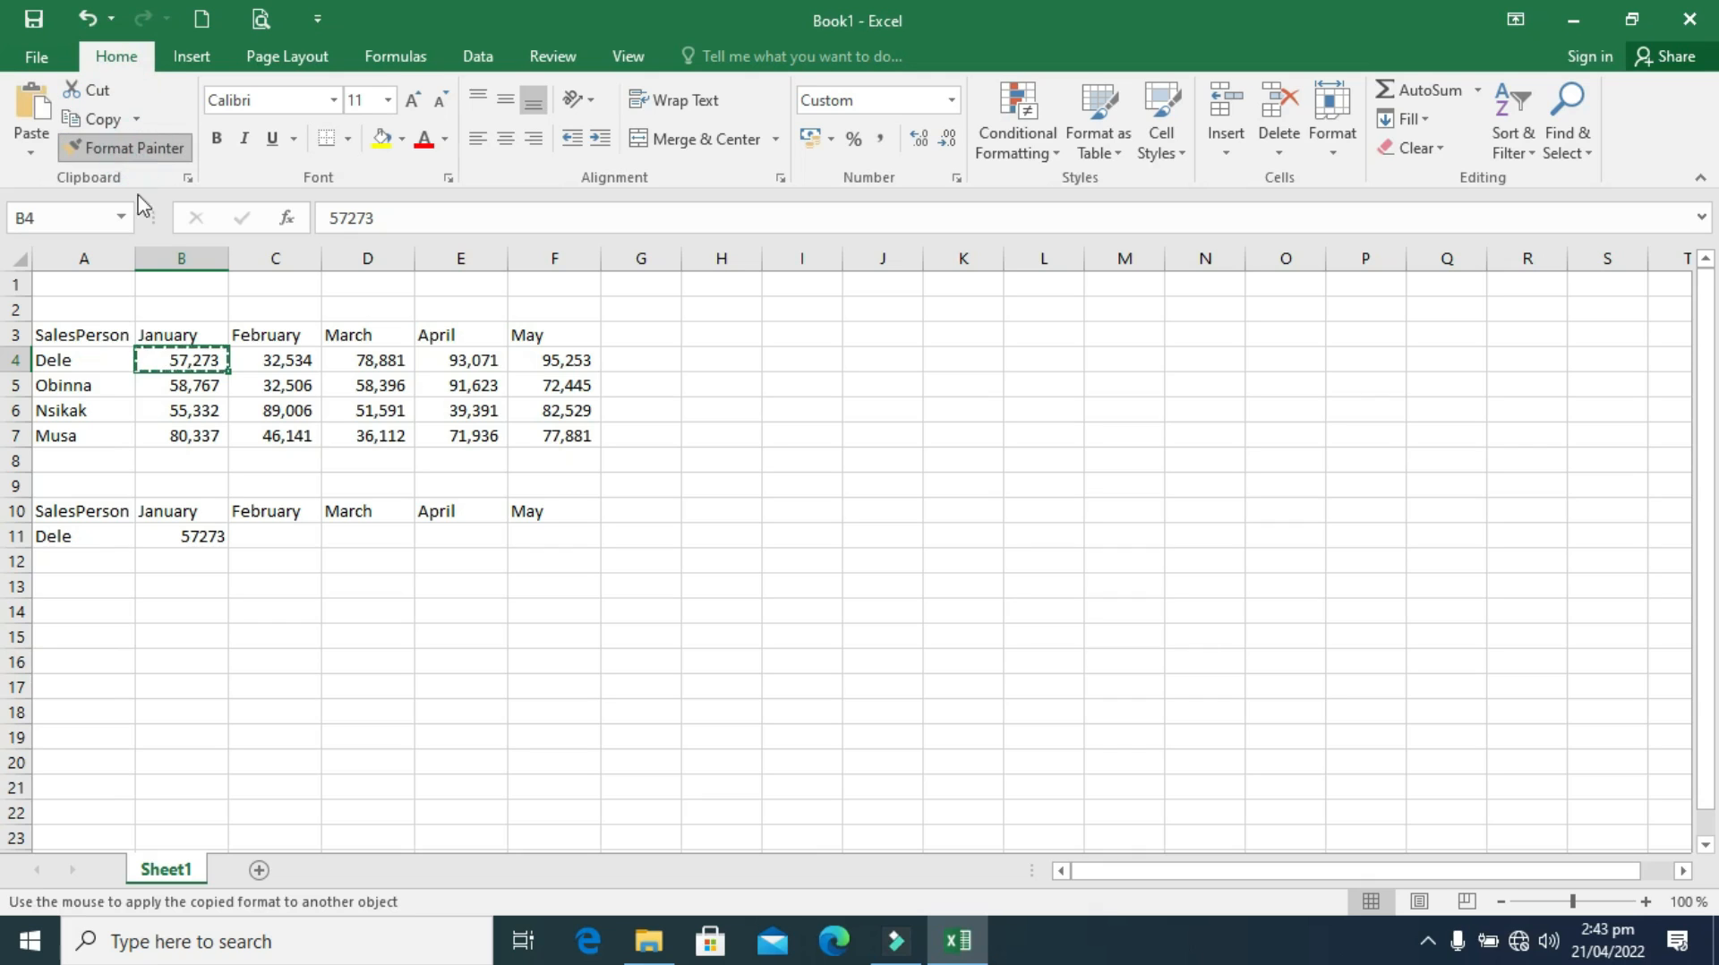
pyautogui.click(160, 529)
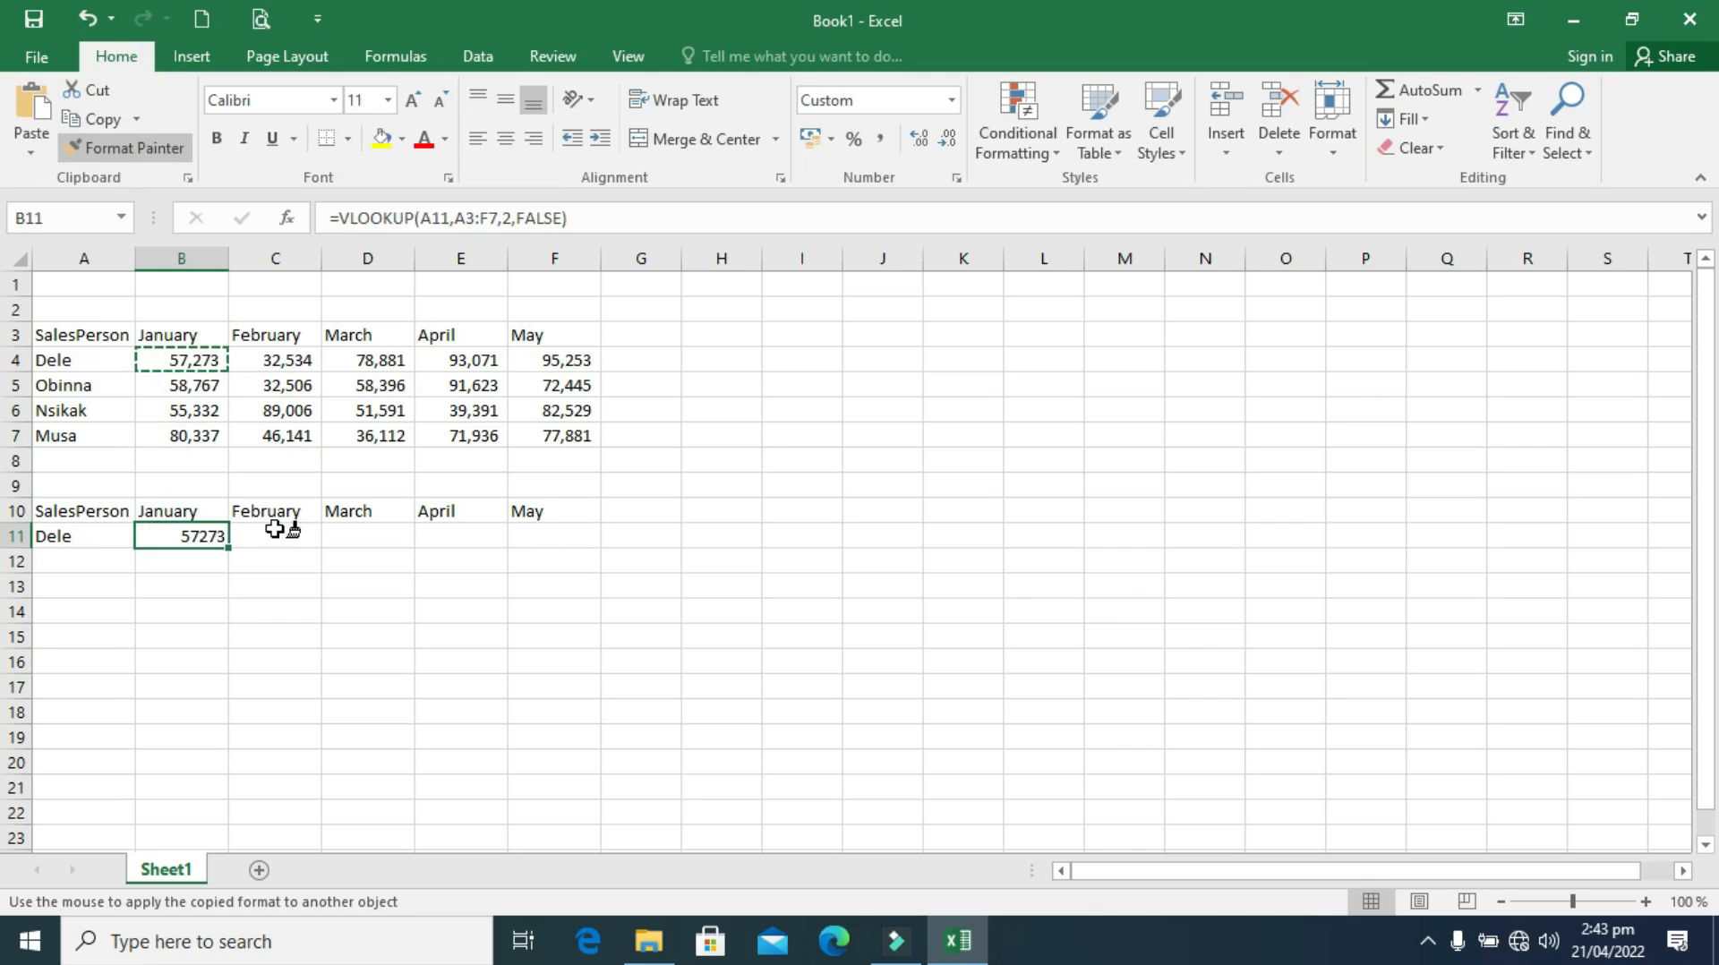
pyautogui.moveTo(179, 535)
pyautogui.mouseDown()
pyautogui.moveTo(453, 513)
pyautogui.moveTo(529, 528)
pyautogui.mouseUp()
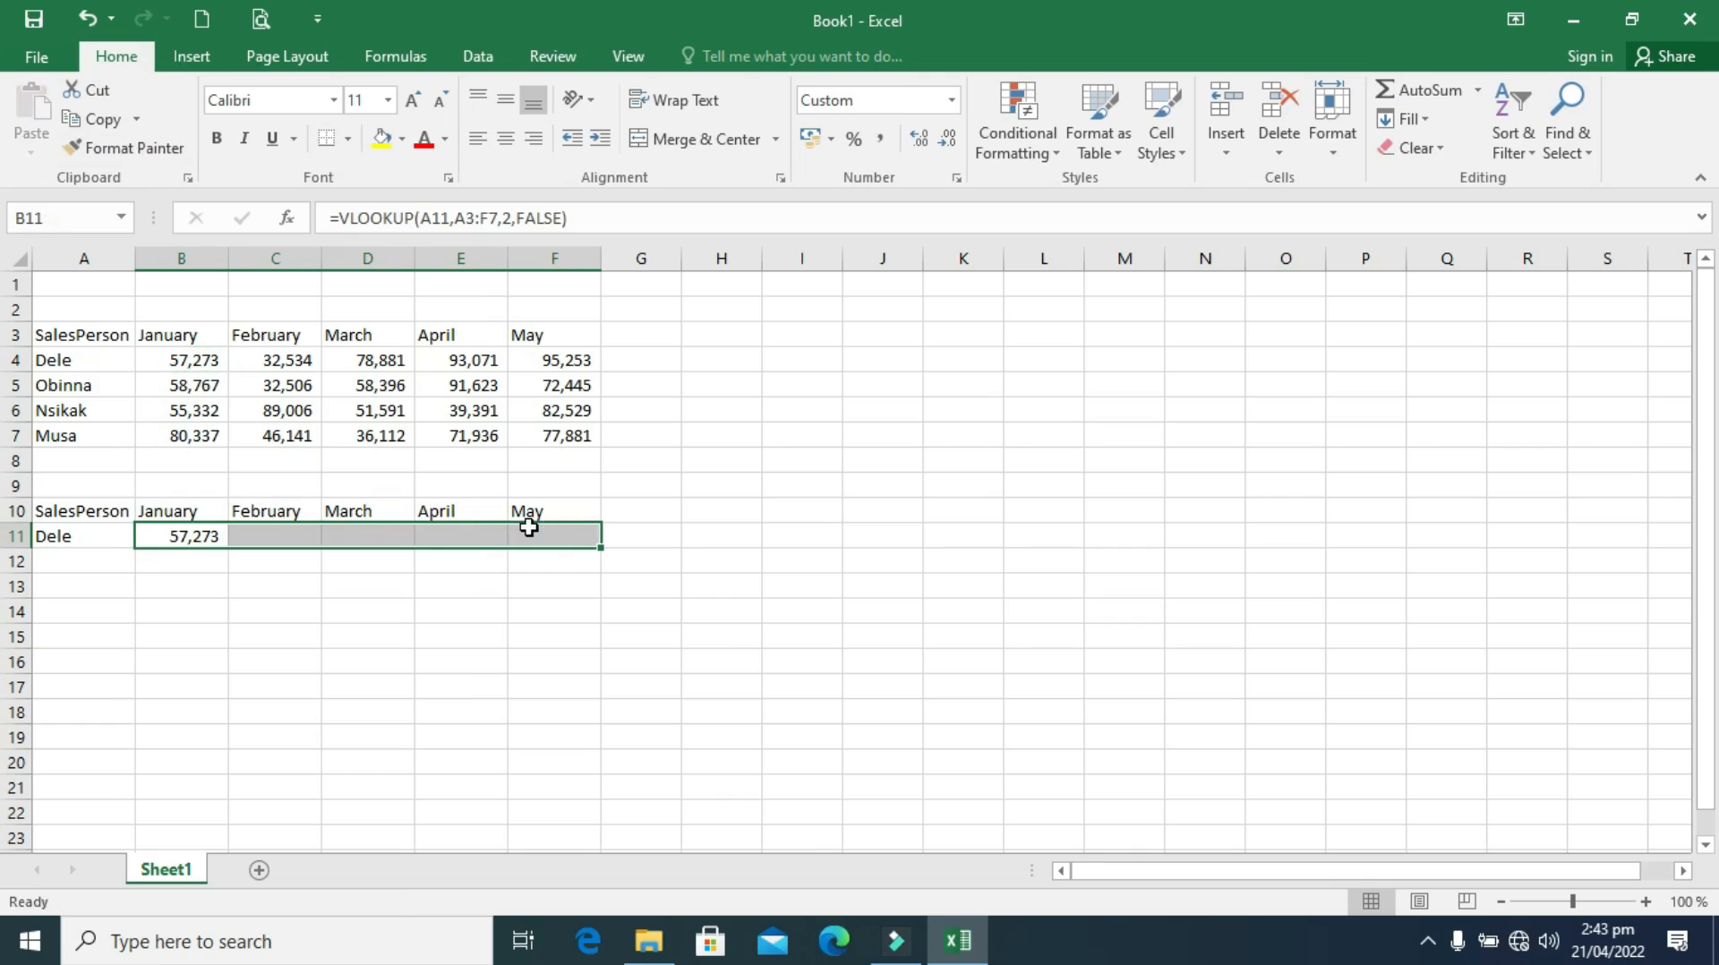
pyautogui.click(188, 557)
pyautogui.click(177, 534)
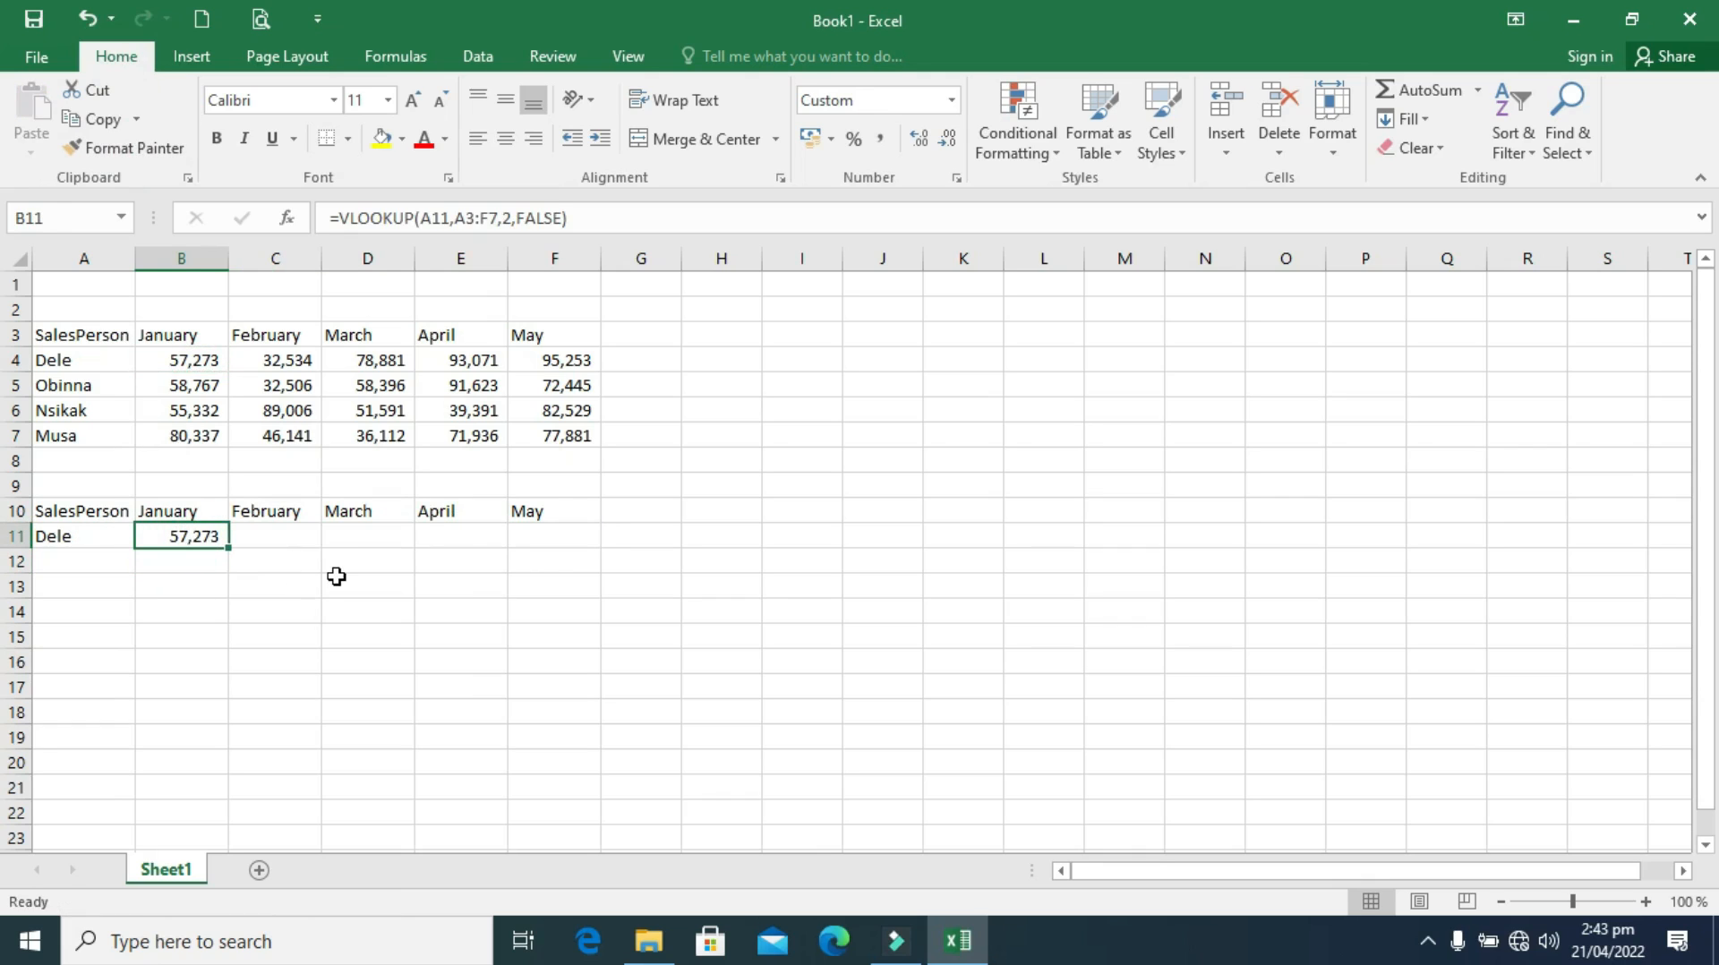
# Choose the second name from the A11 drop-down list and compare the January result in B11 with B5.
pyautogui.click(206, 363)
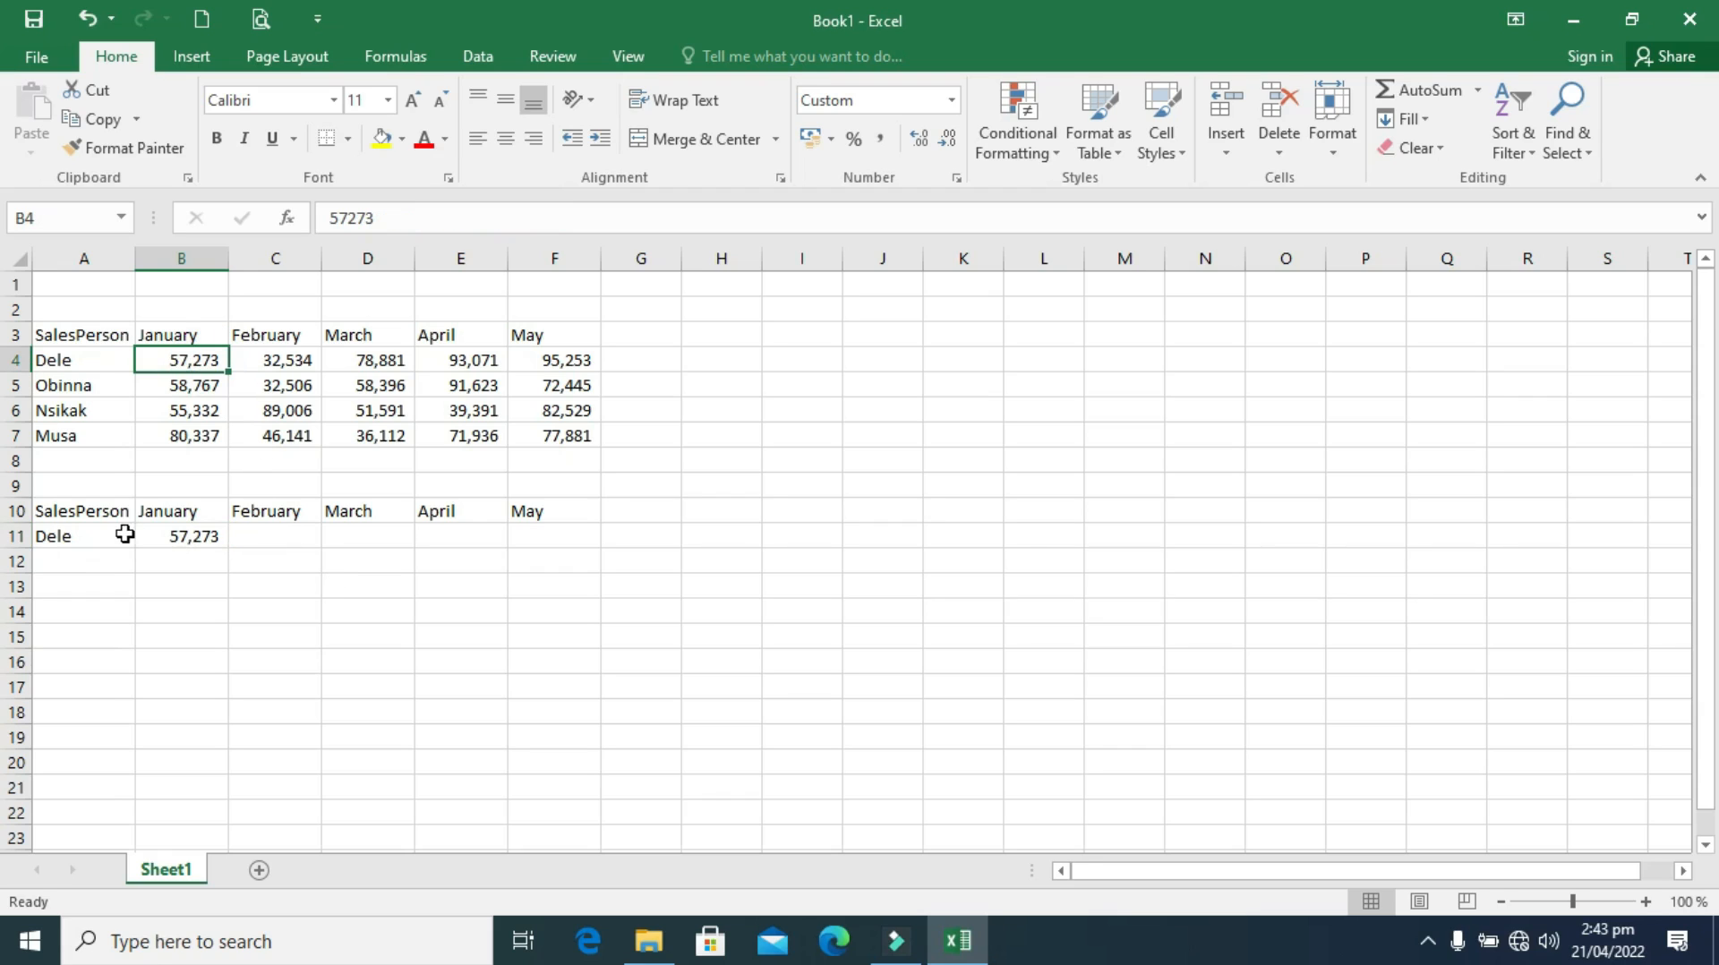
pyautogui.click(89, 537)
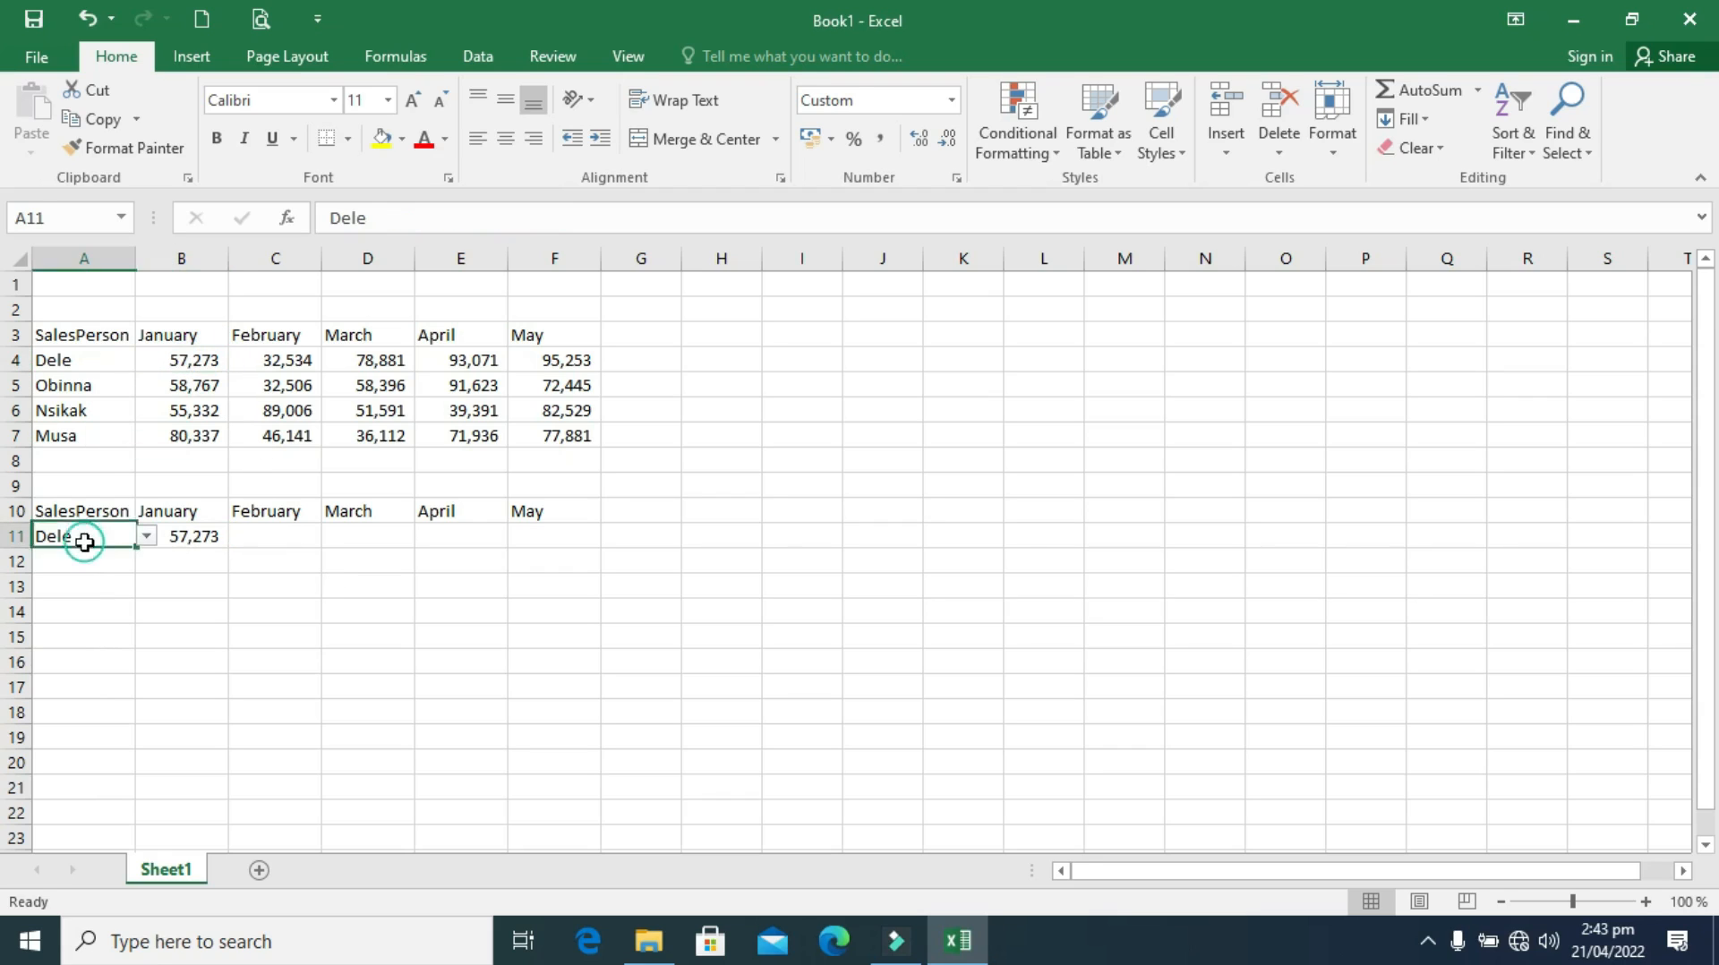
pyautogui.click(146, 539)
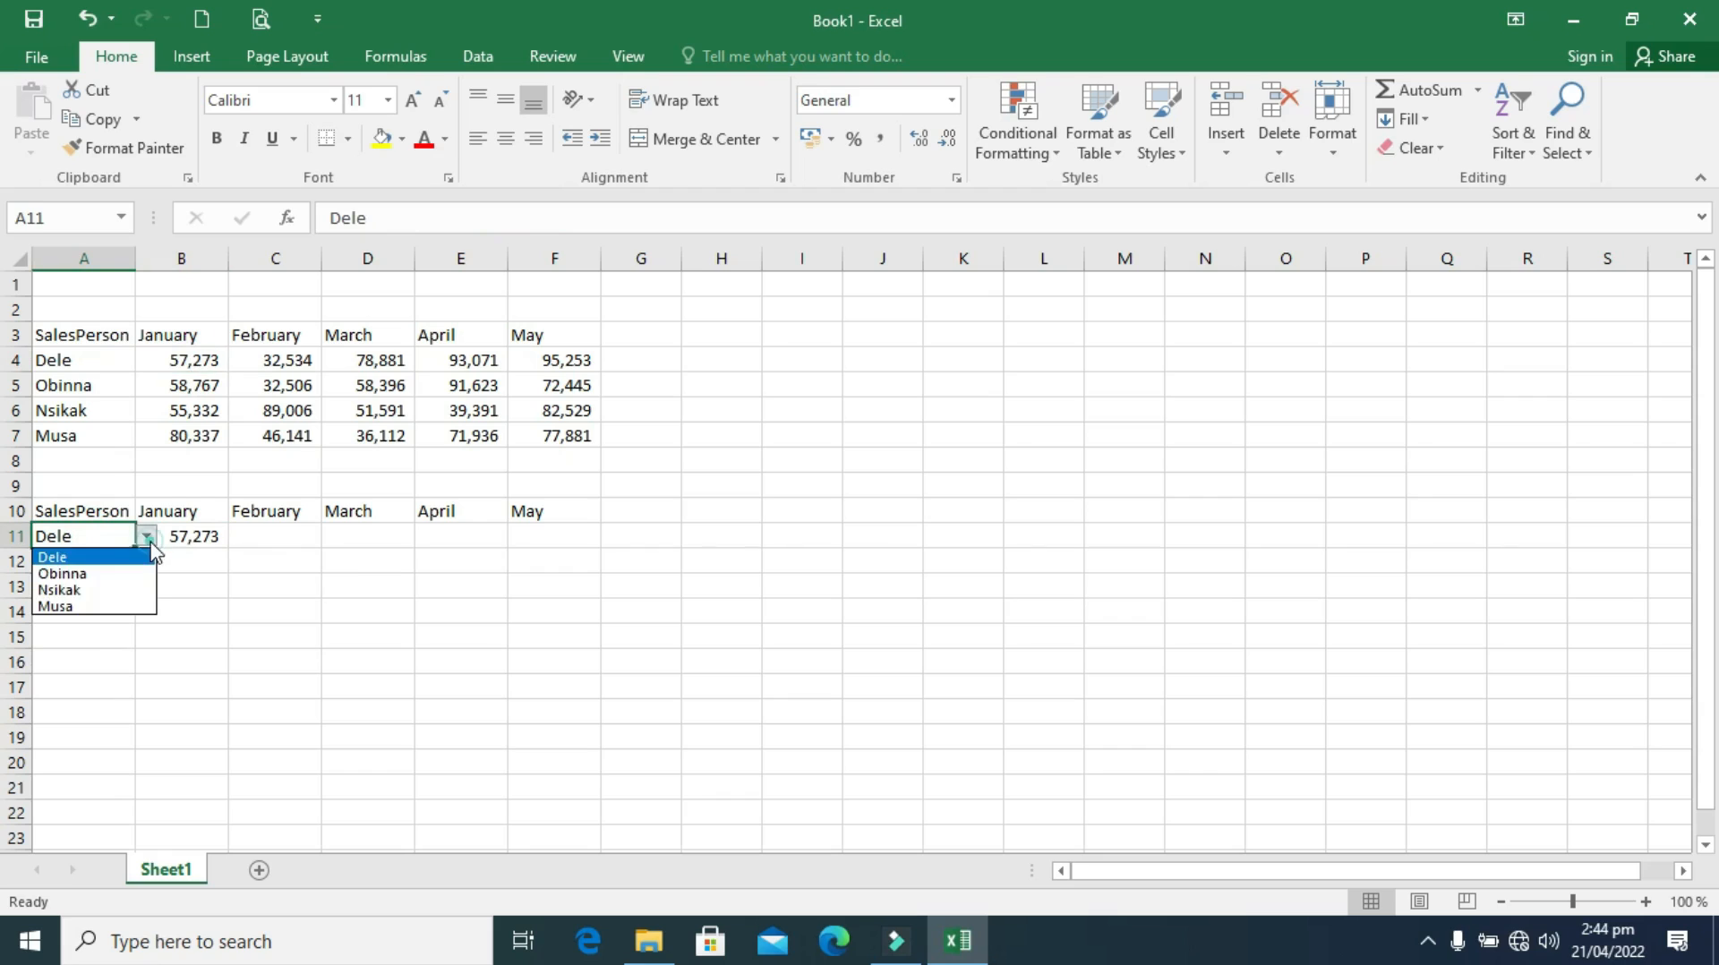
pyautogui.click(63, 574)
pyautogui.click(199, 539)
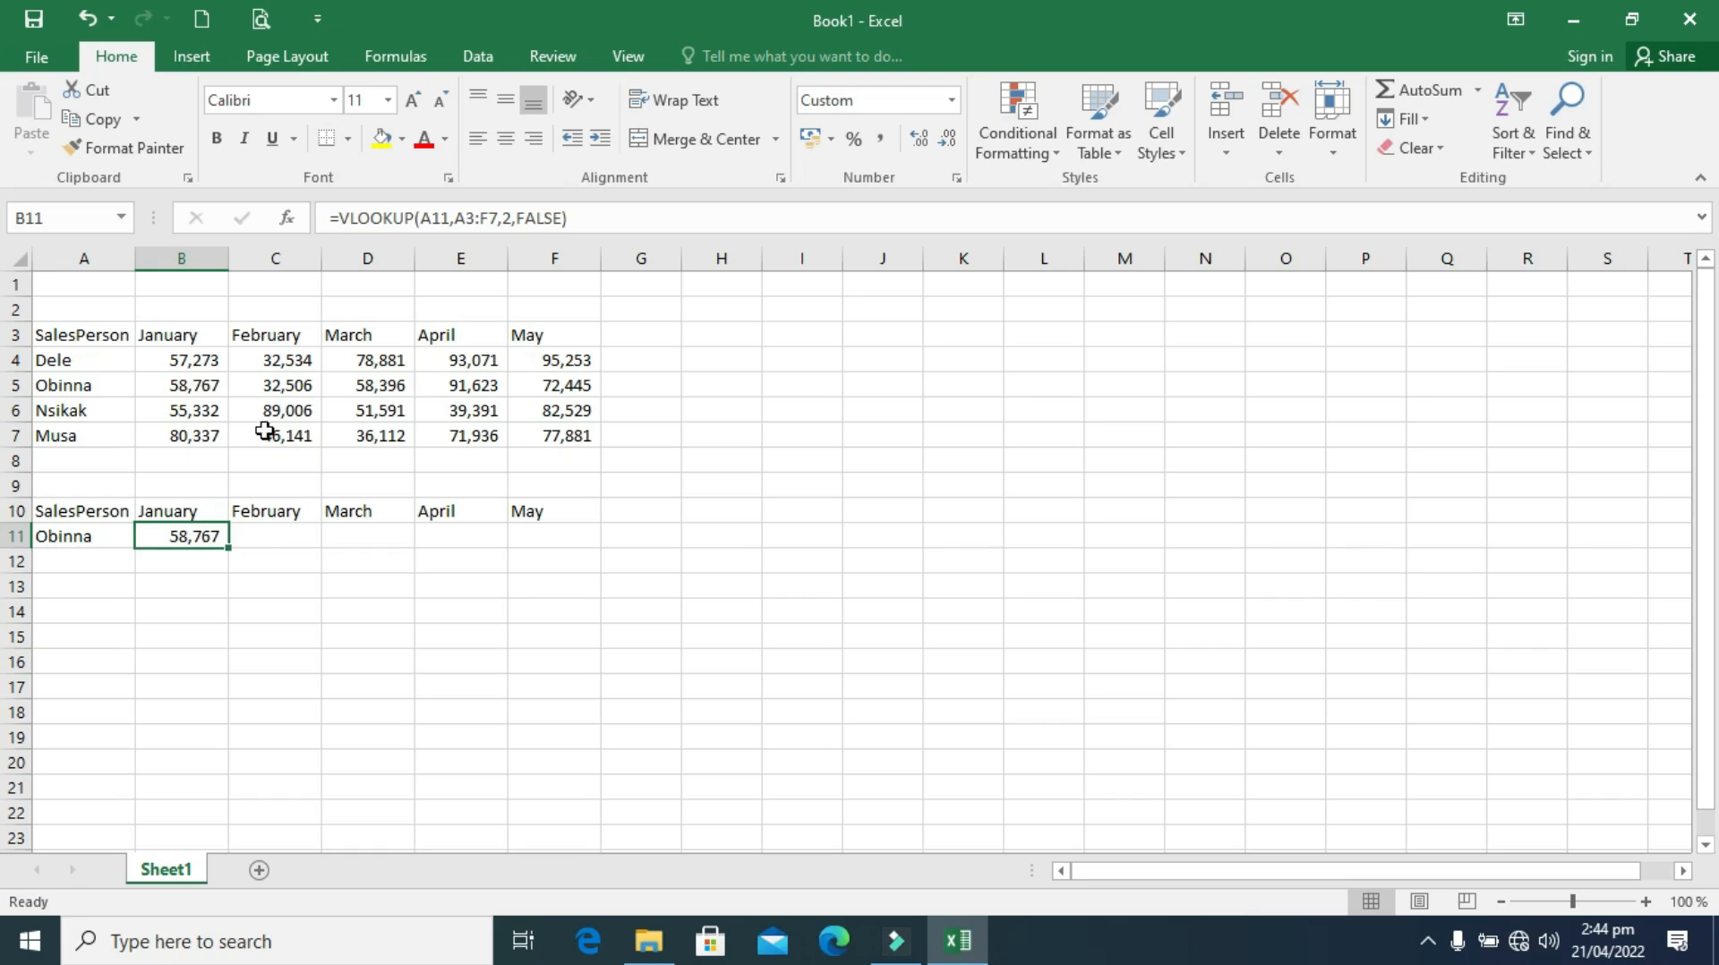
pyautogui.click(195, 388)
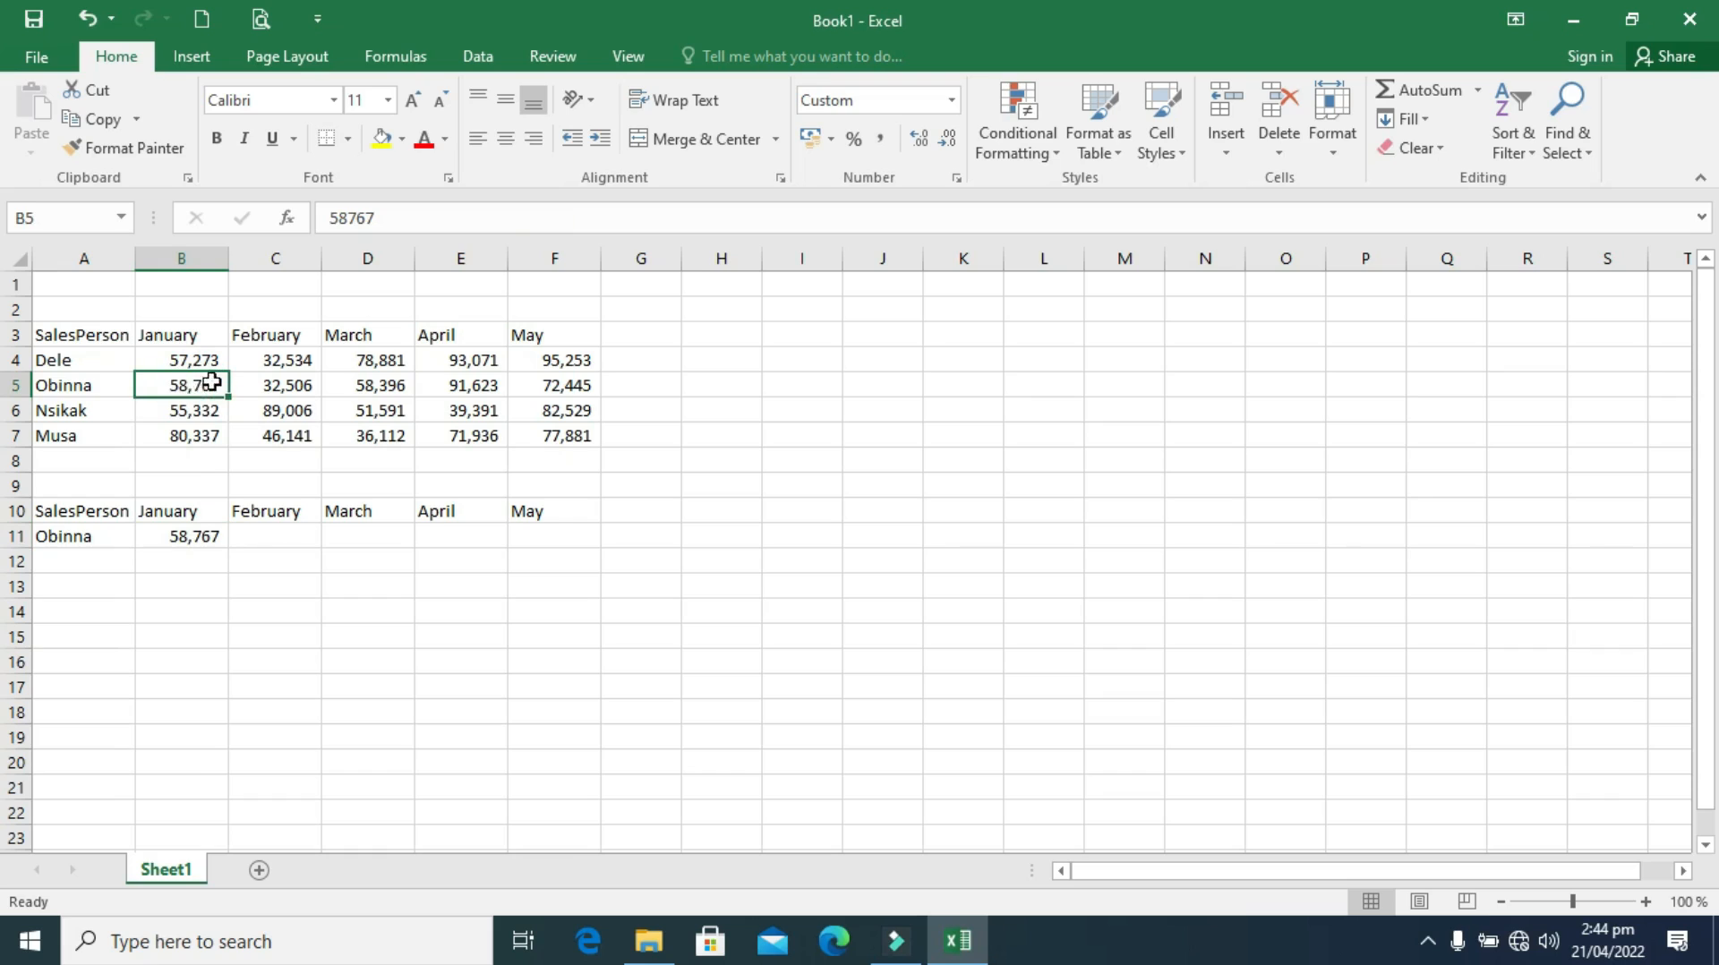
# Switch the SalesPerson selection in A11 to the third name and check the B11 result against B6.
pyautogui.click(79, 537)
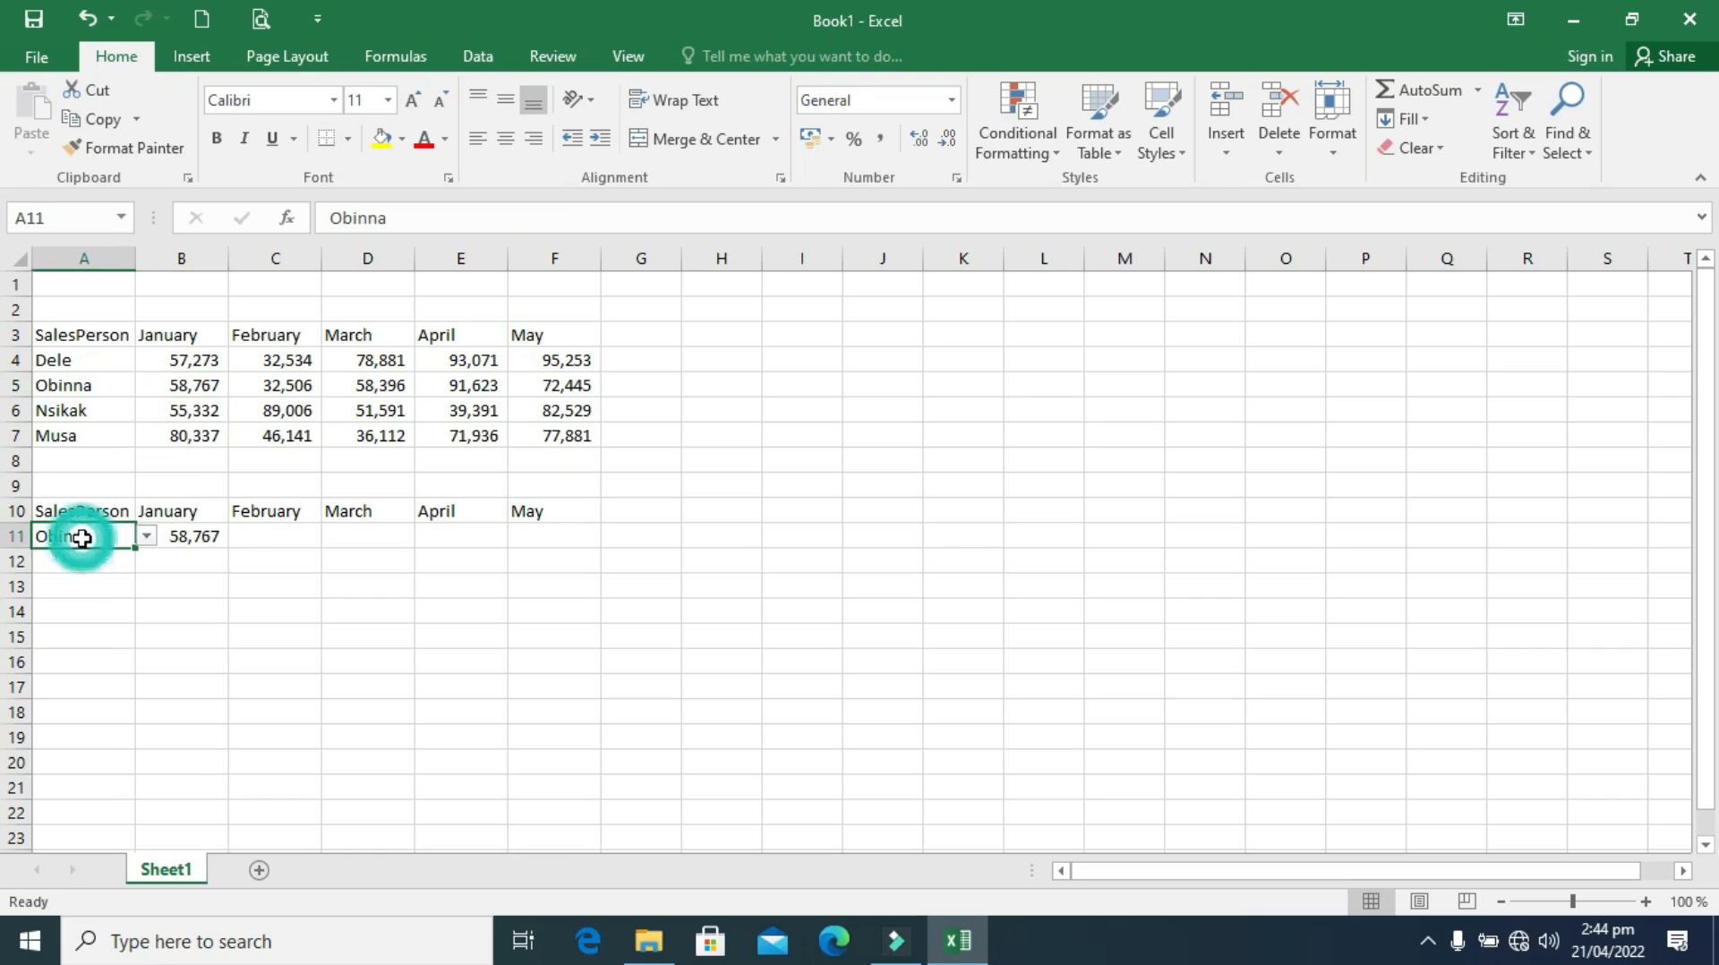
pyautogui.click(146, 537)
pyautogui.click(63, 591)
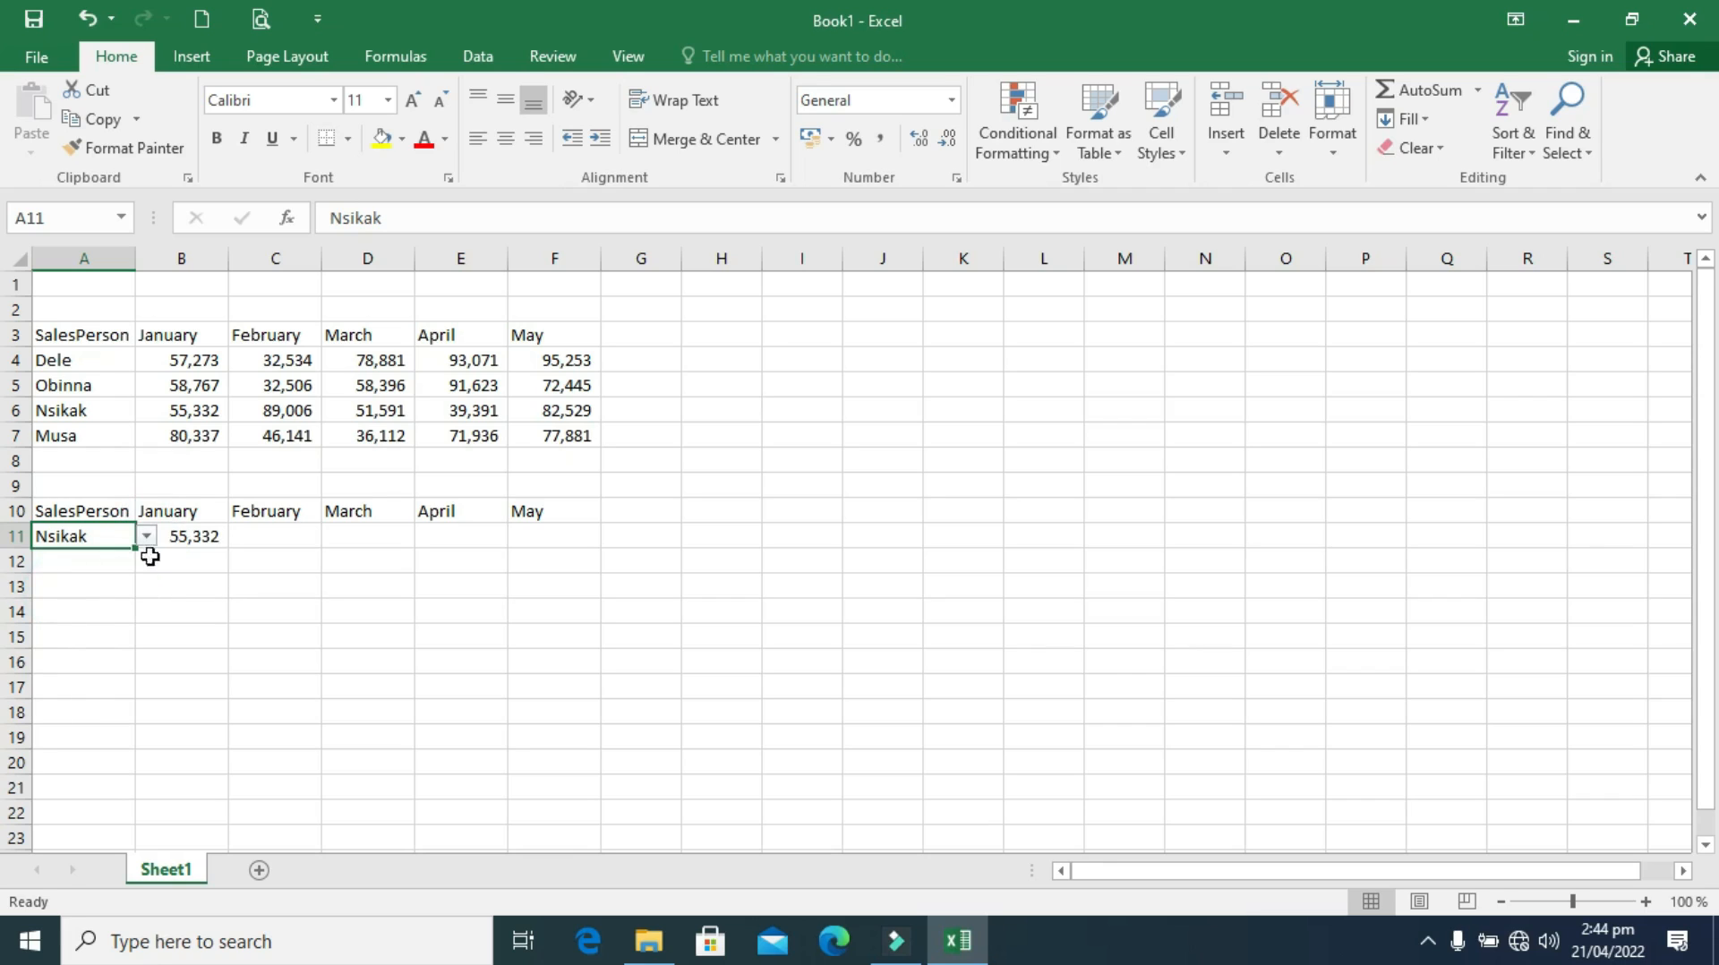
pyautogui.click(183, 538)
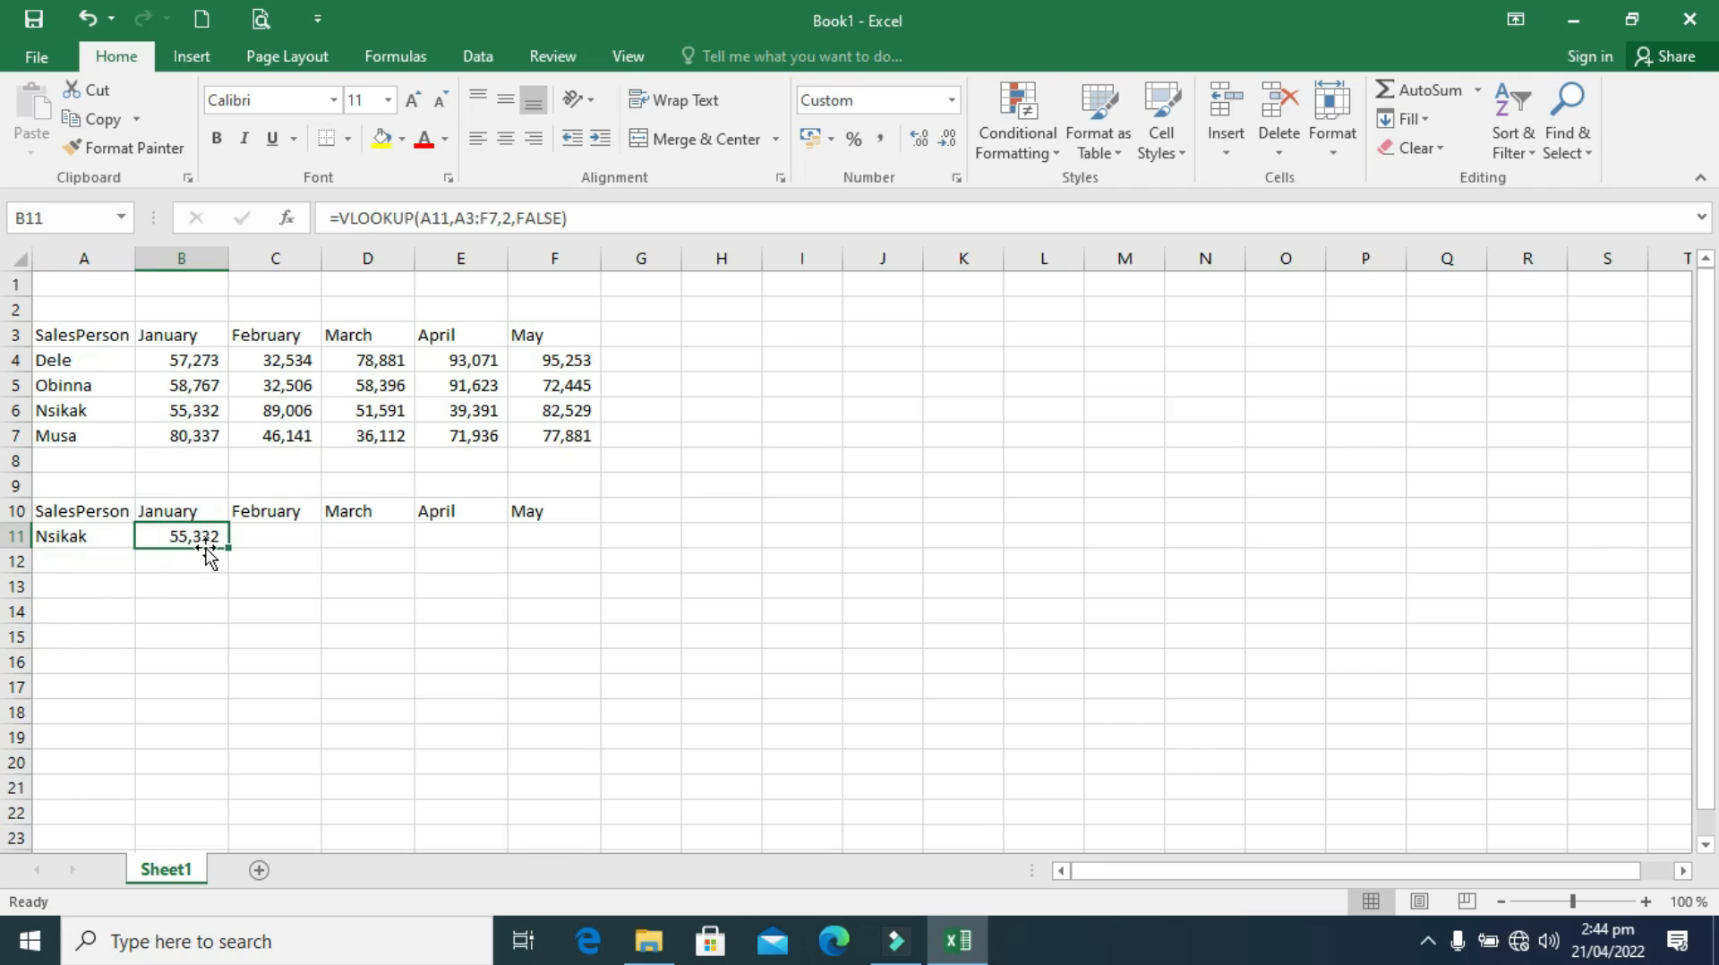
pyautogui.click(201, 416)
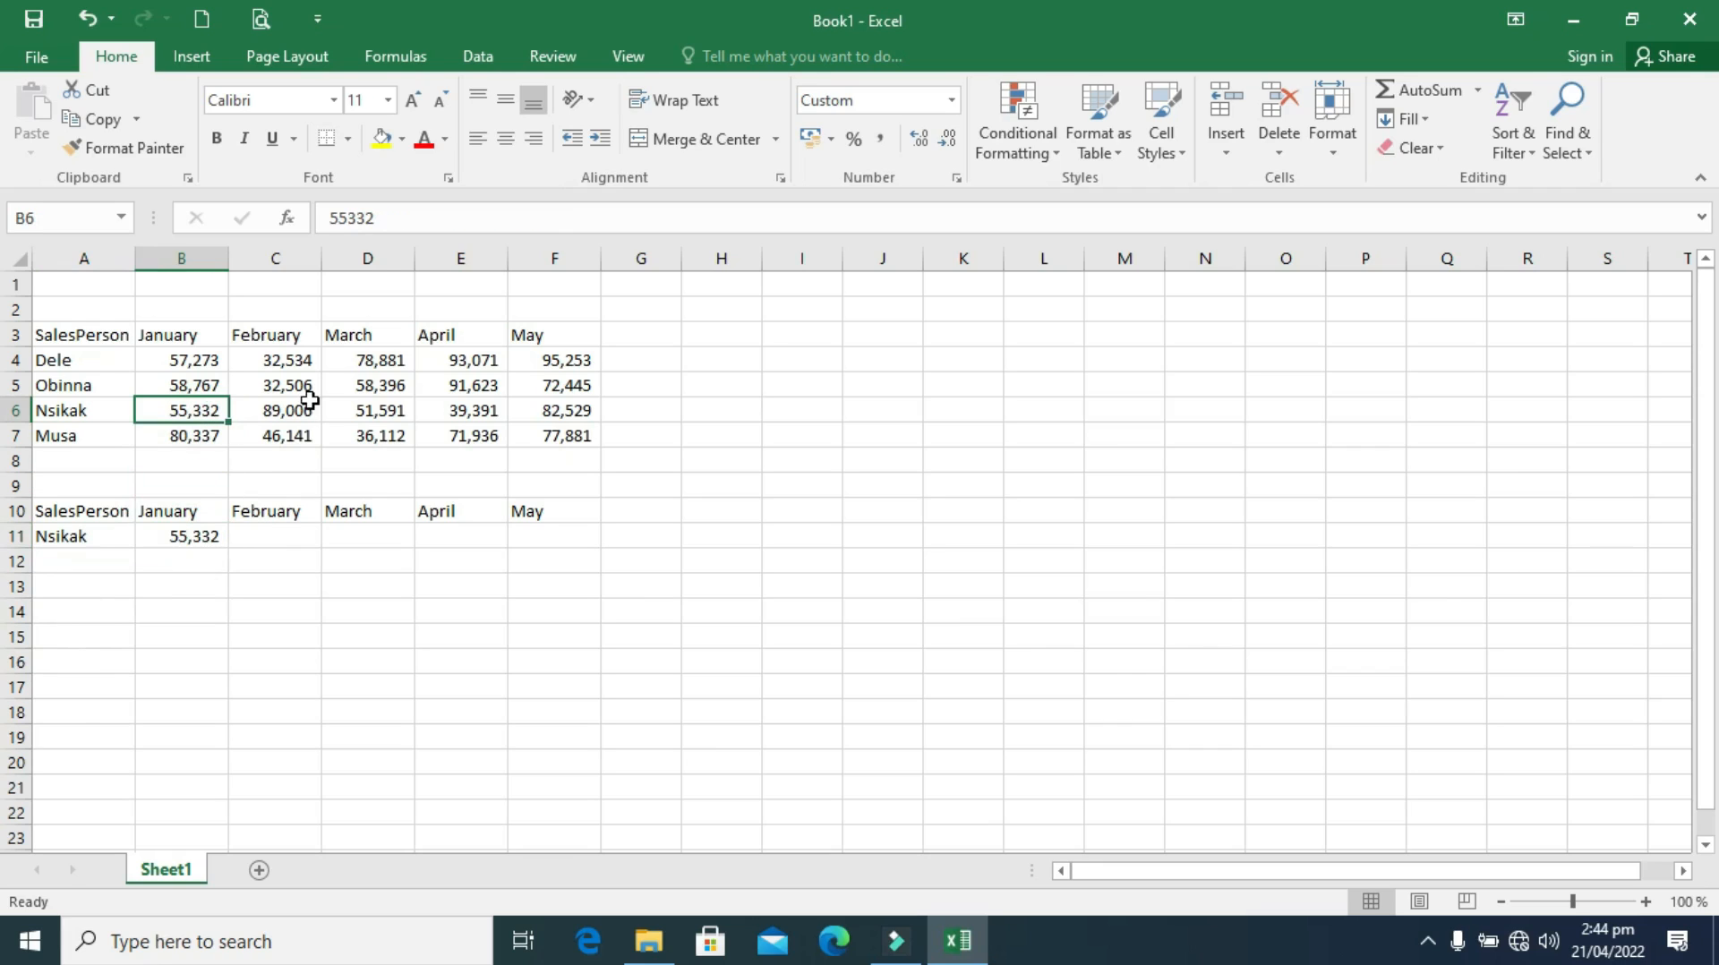
# Enter =VLOOKUP(A11,A3:F7,3,0) in C11 to look up the selected salesperson's February sales.
pyautogui.click(265, 532)
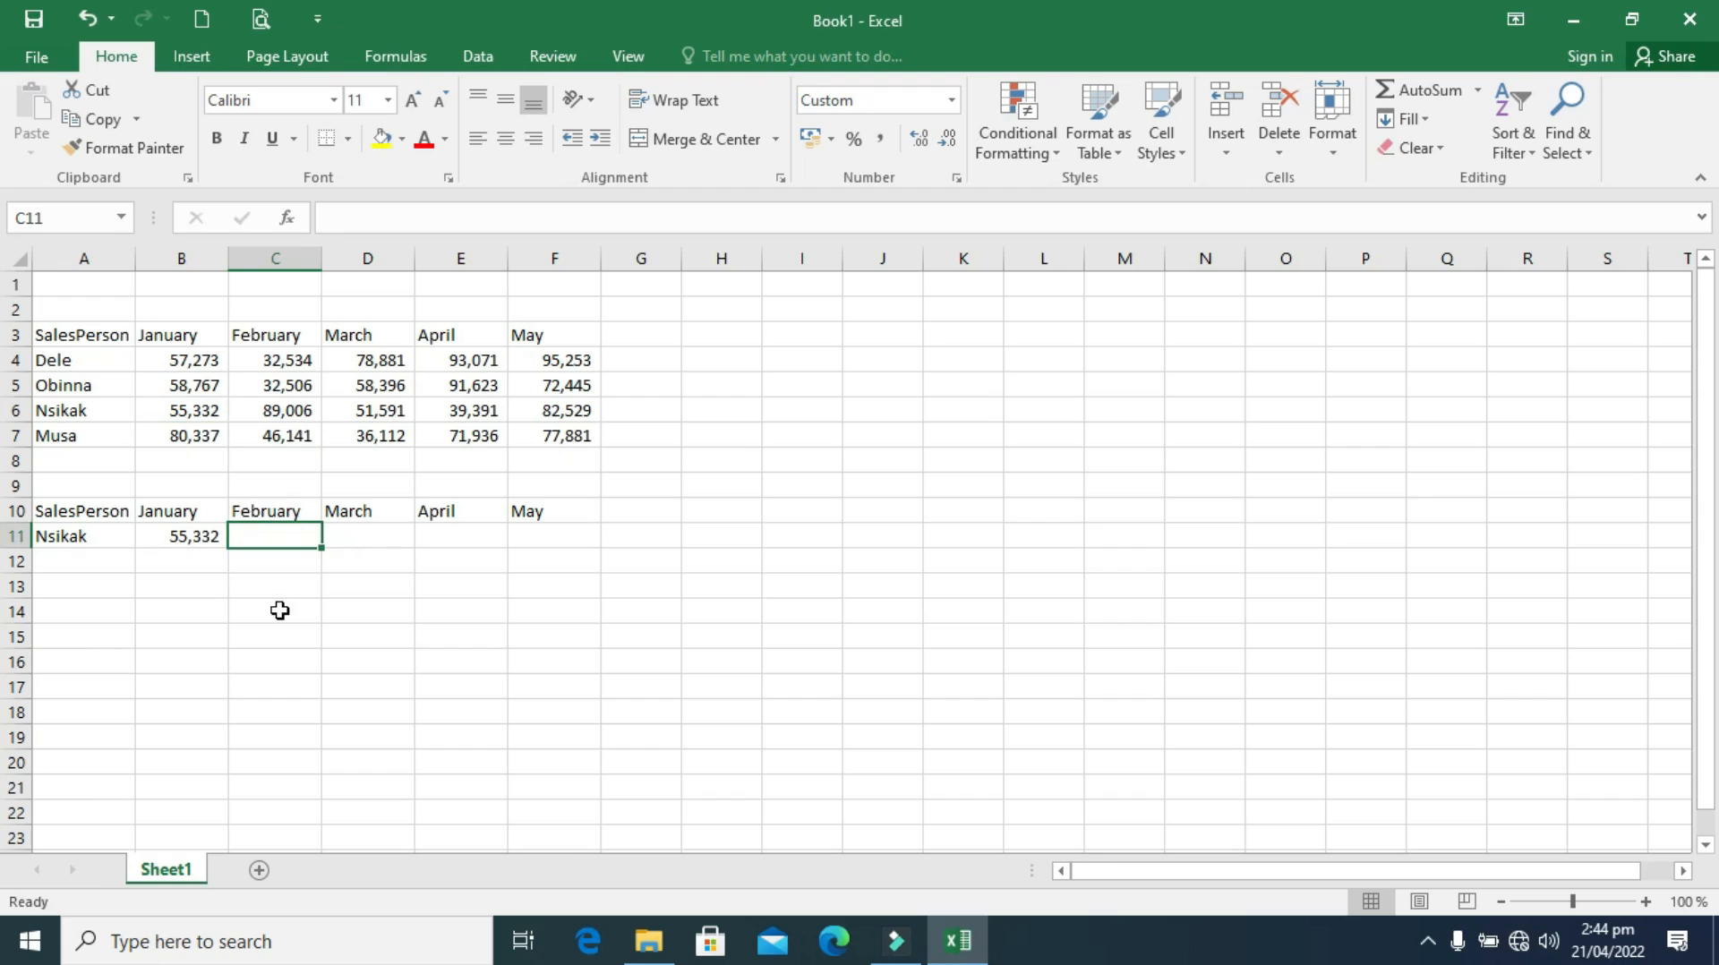
pyautogui.write('=vlo')
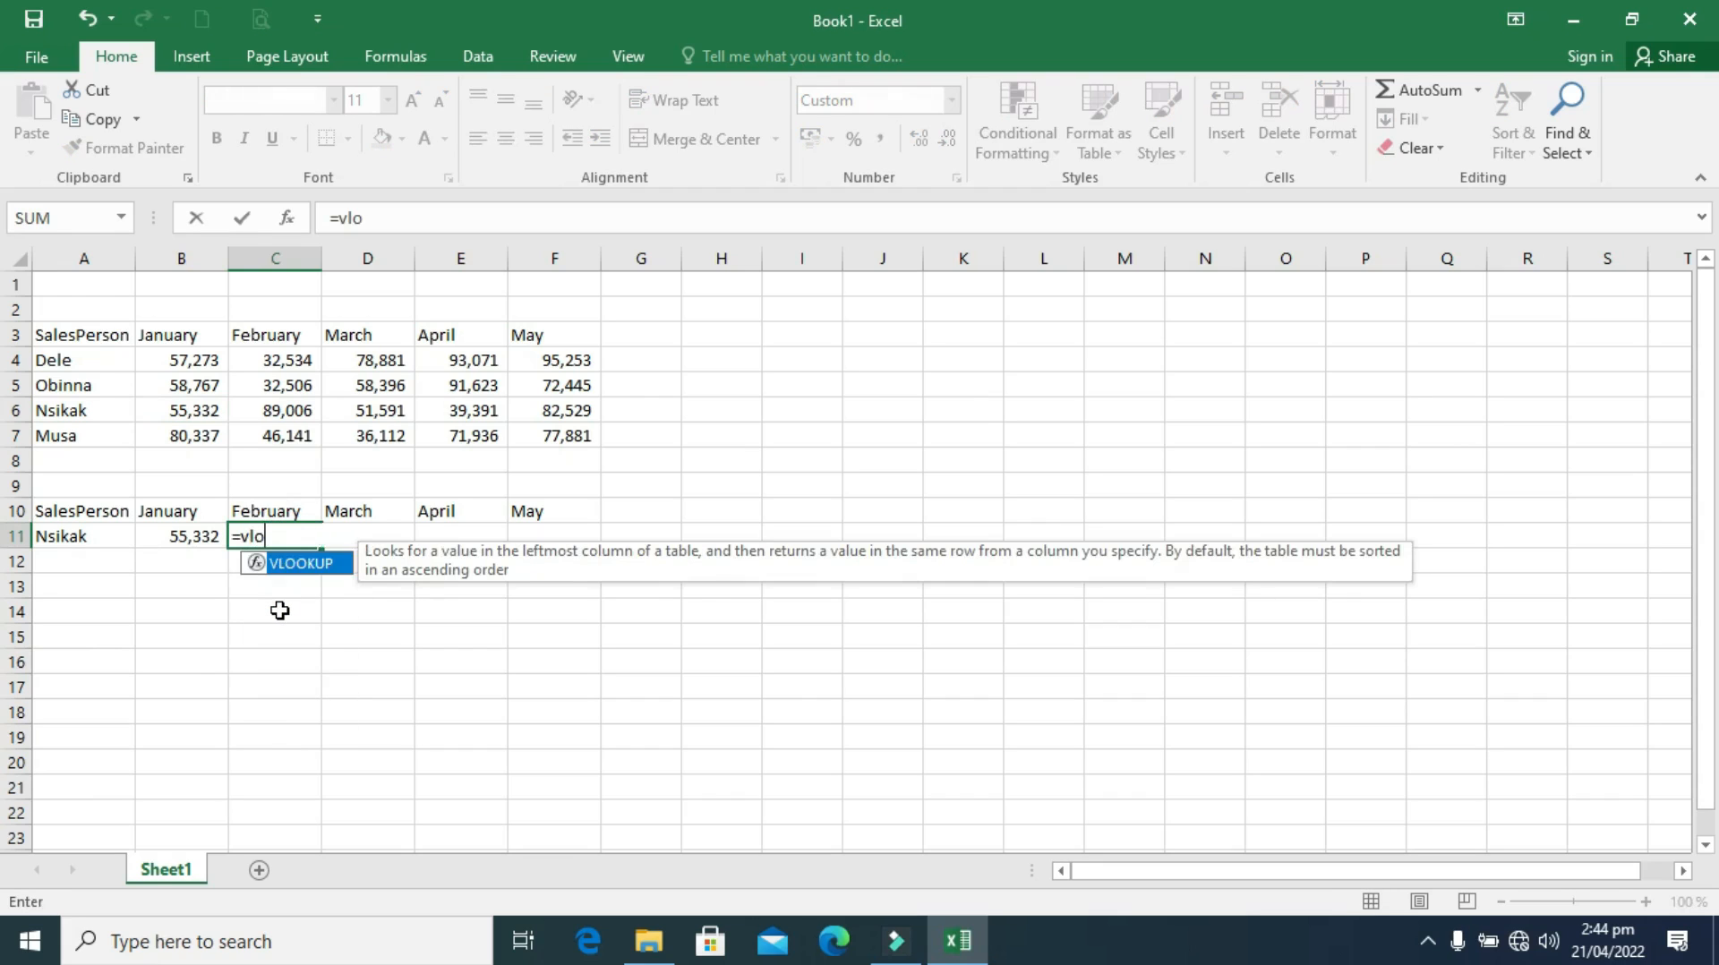
pyautogui.press('Tab')
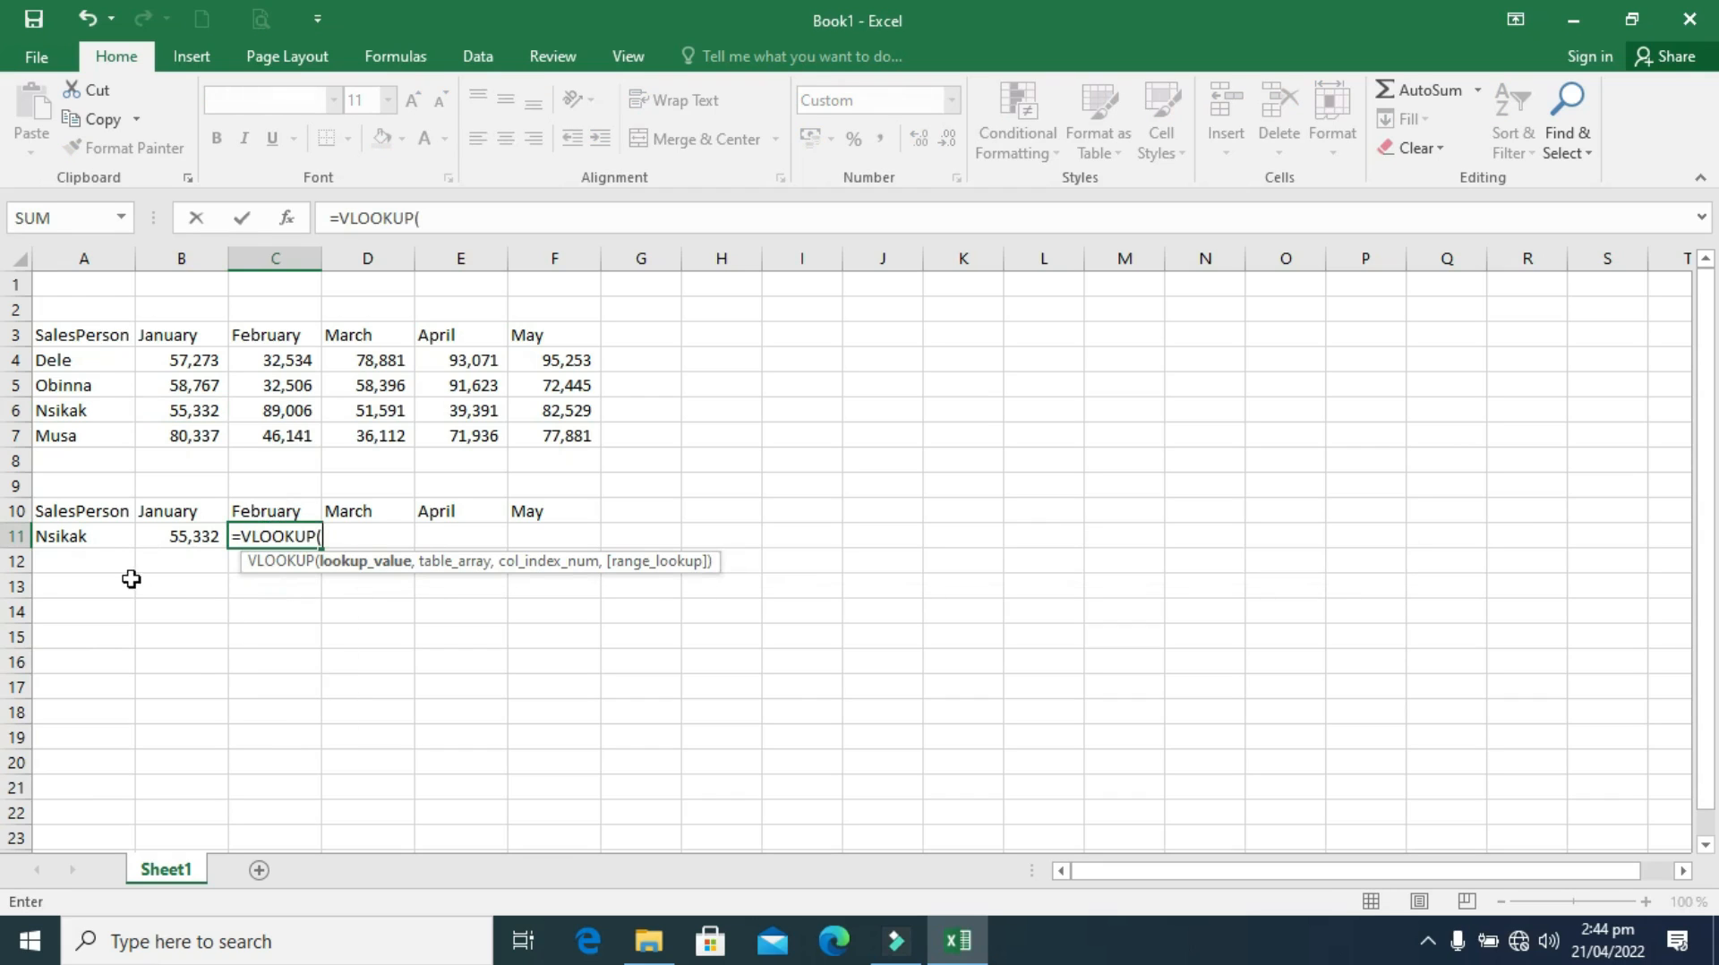
pyautogui.click(81, 537)
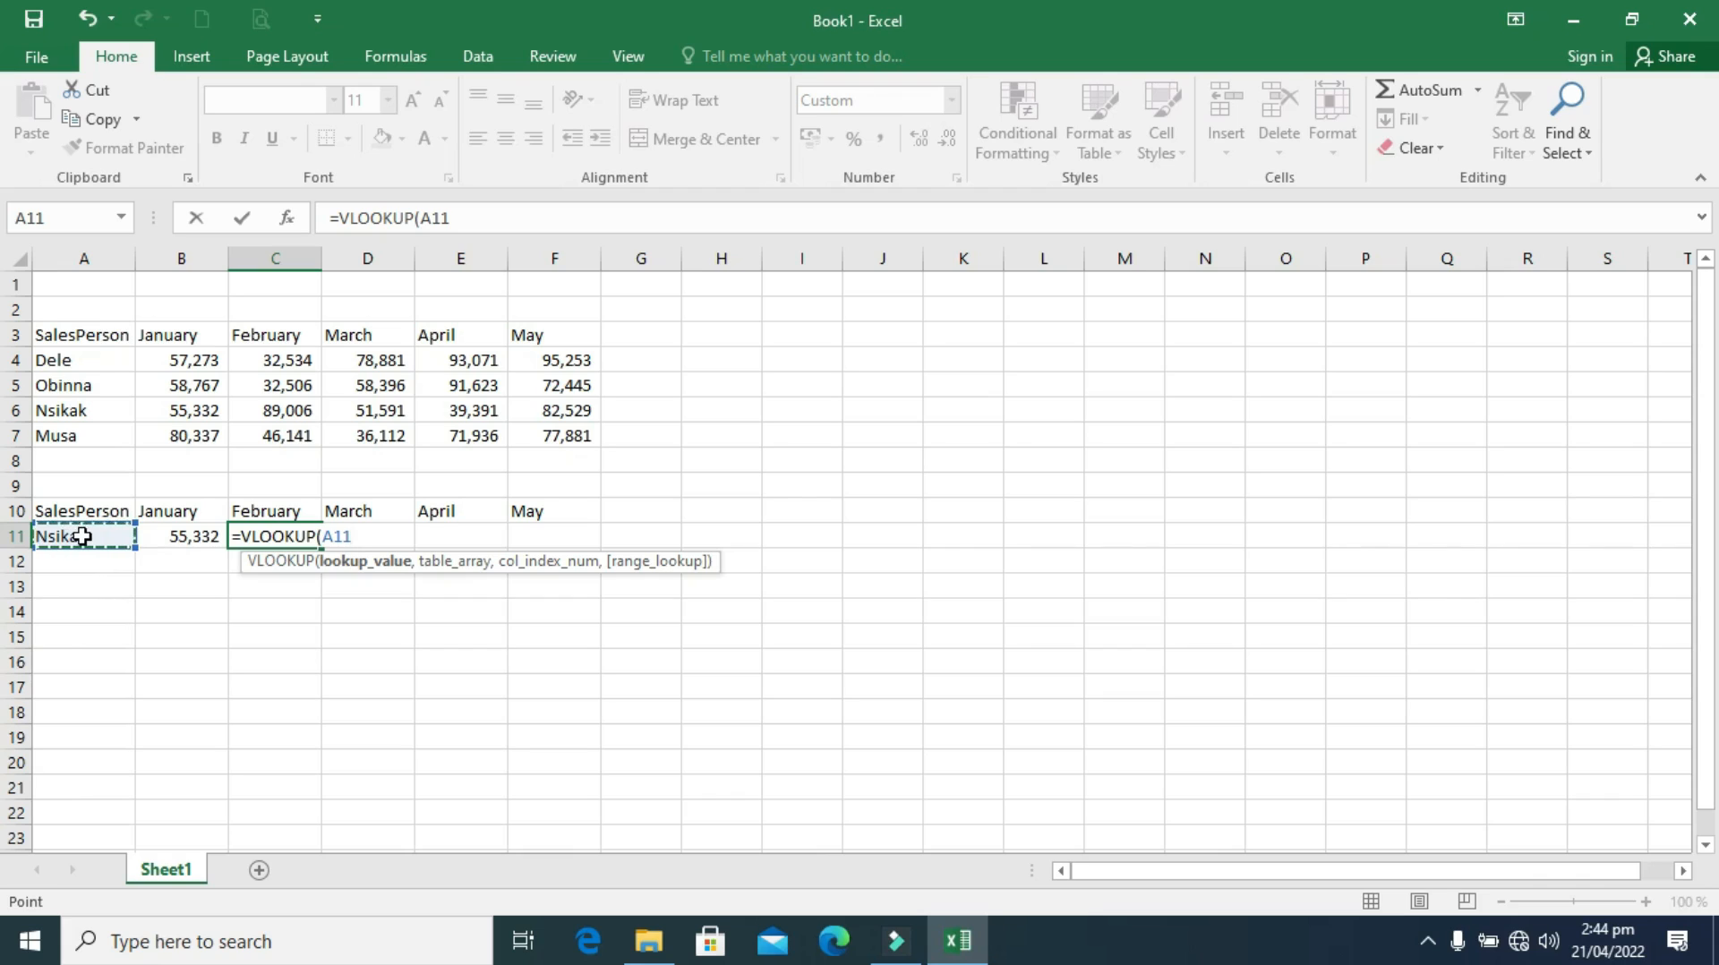
pyautogui.write(',')
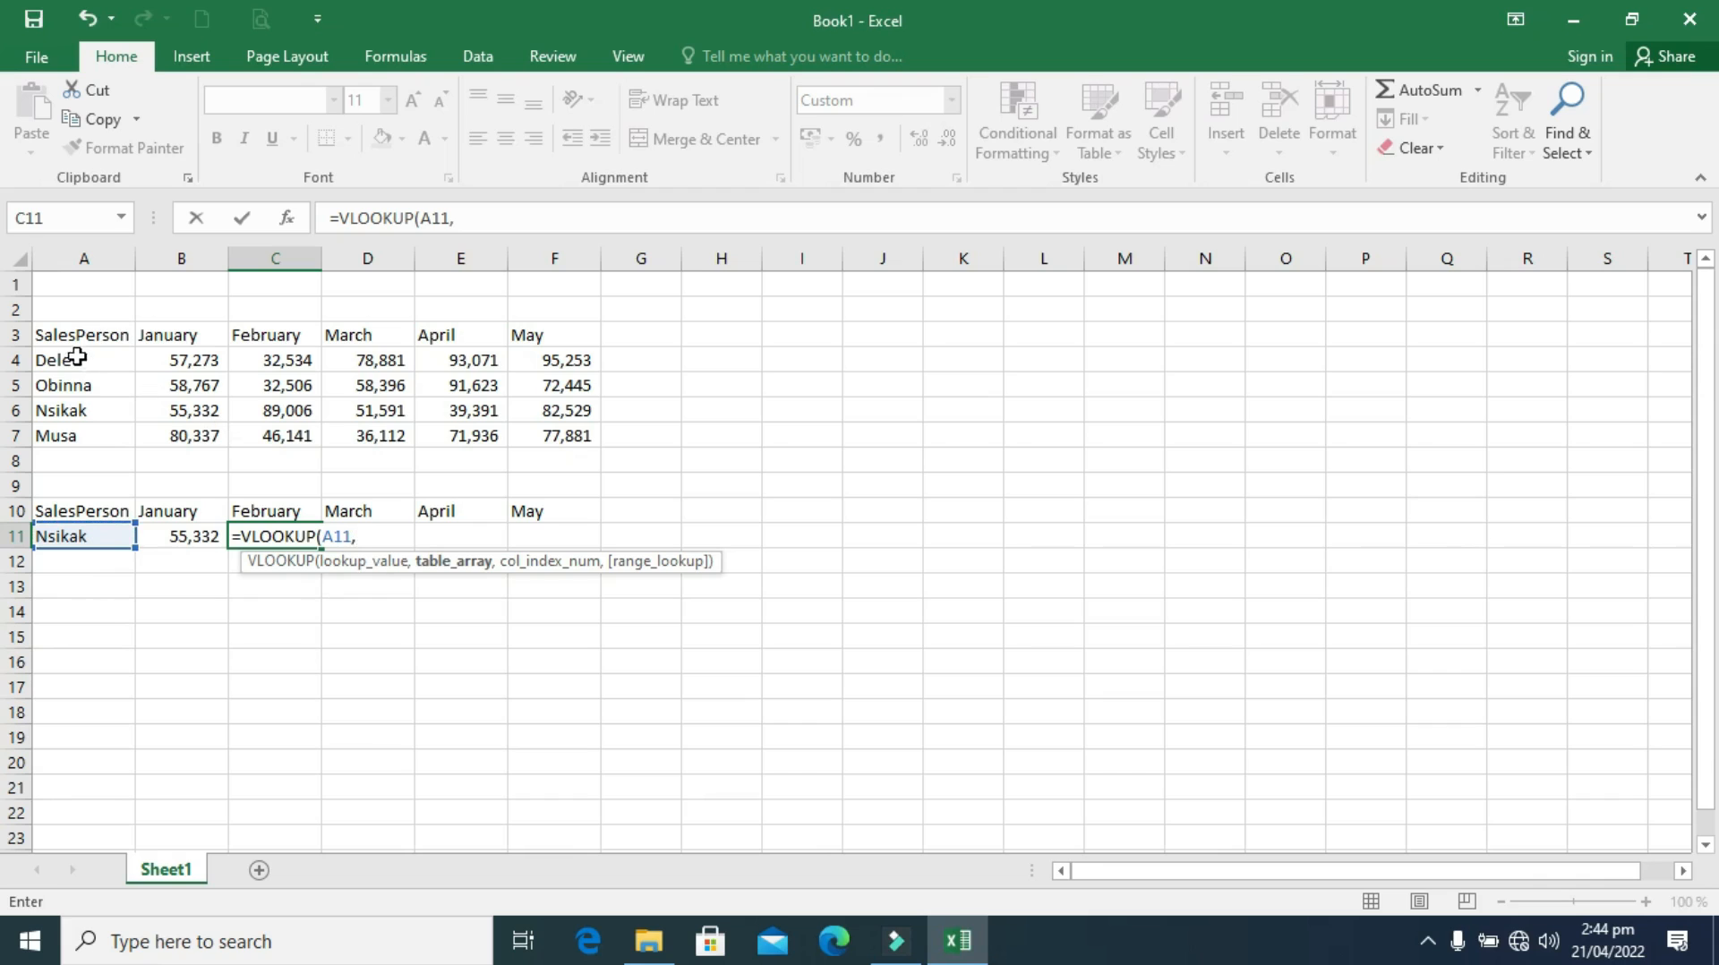
pyautogui.moveTo(45, 335); pyautogui.dragTo(547, 432)
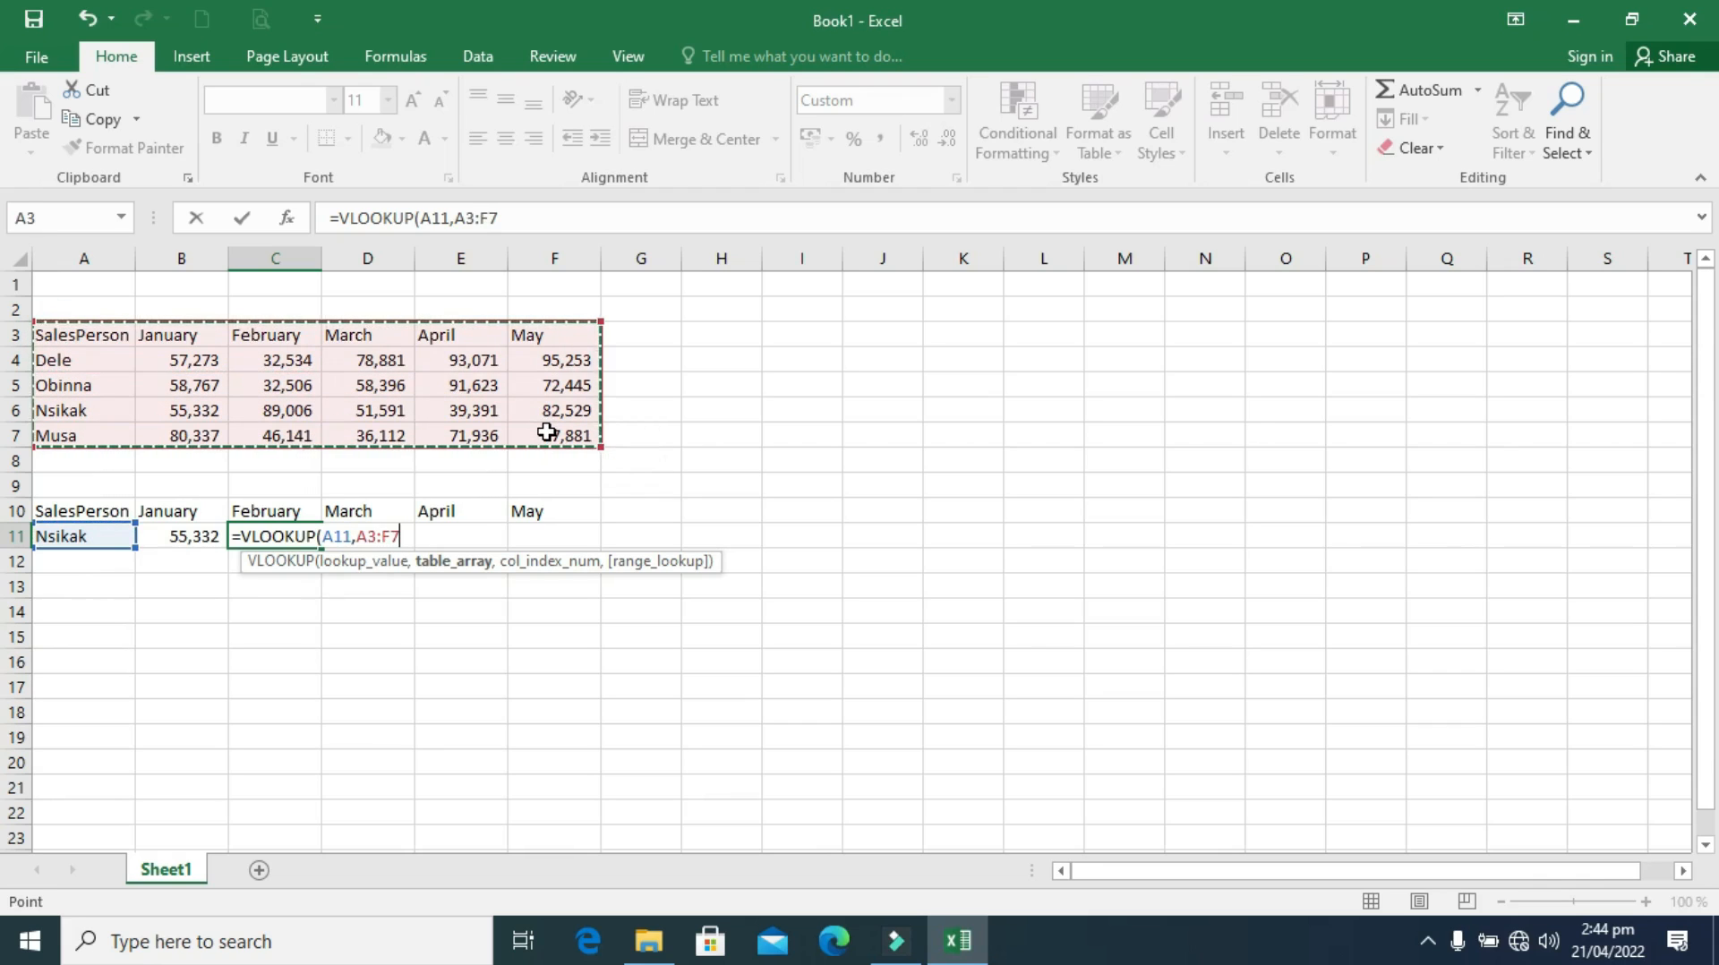
pyautogui.write(',')
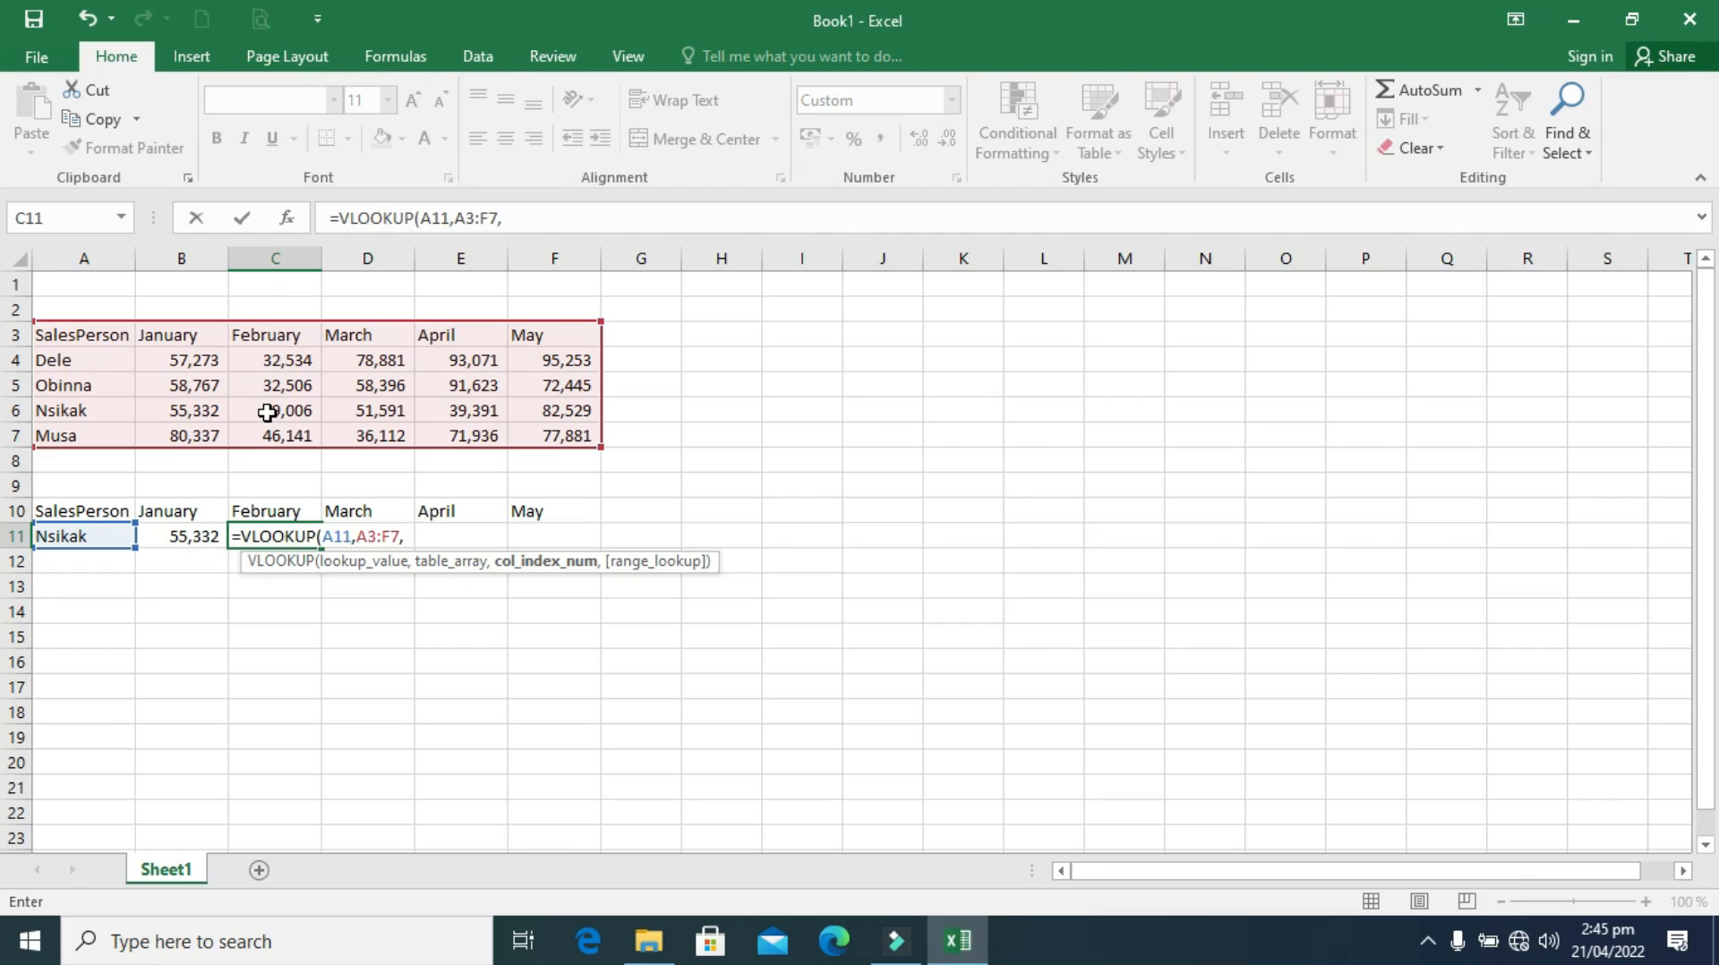
pyautogui.write('3,')
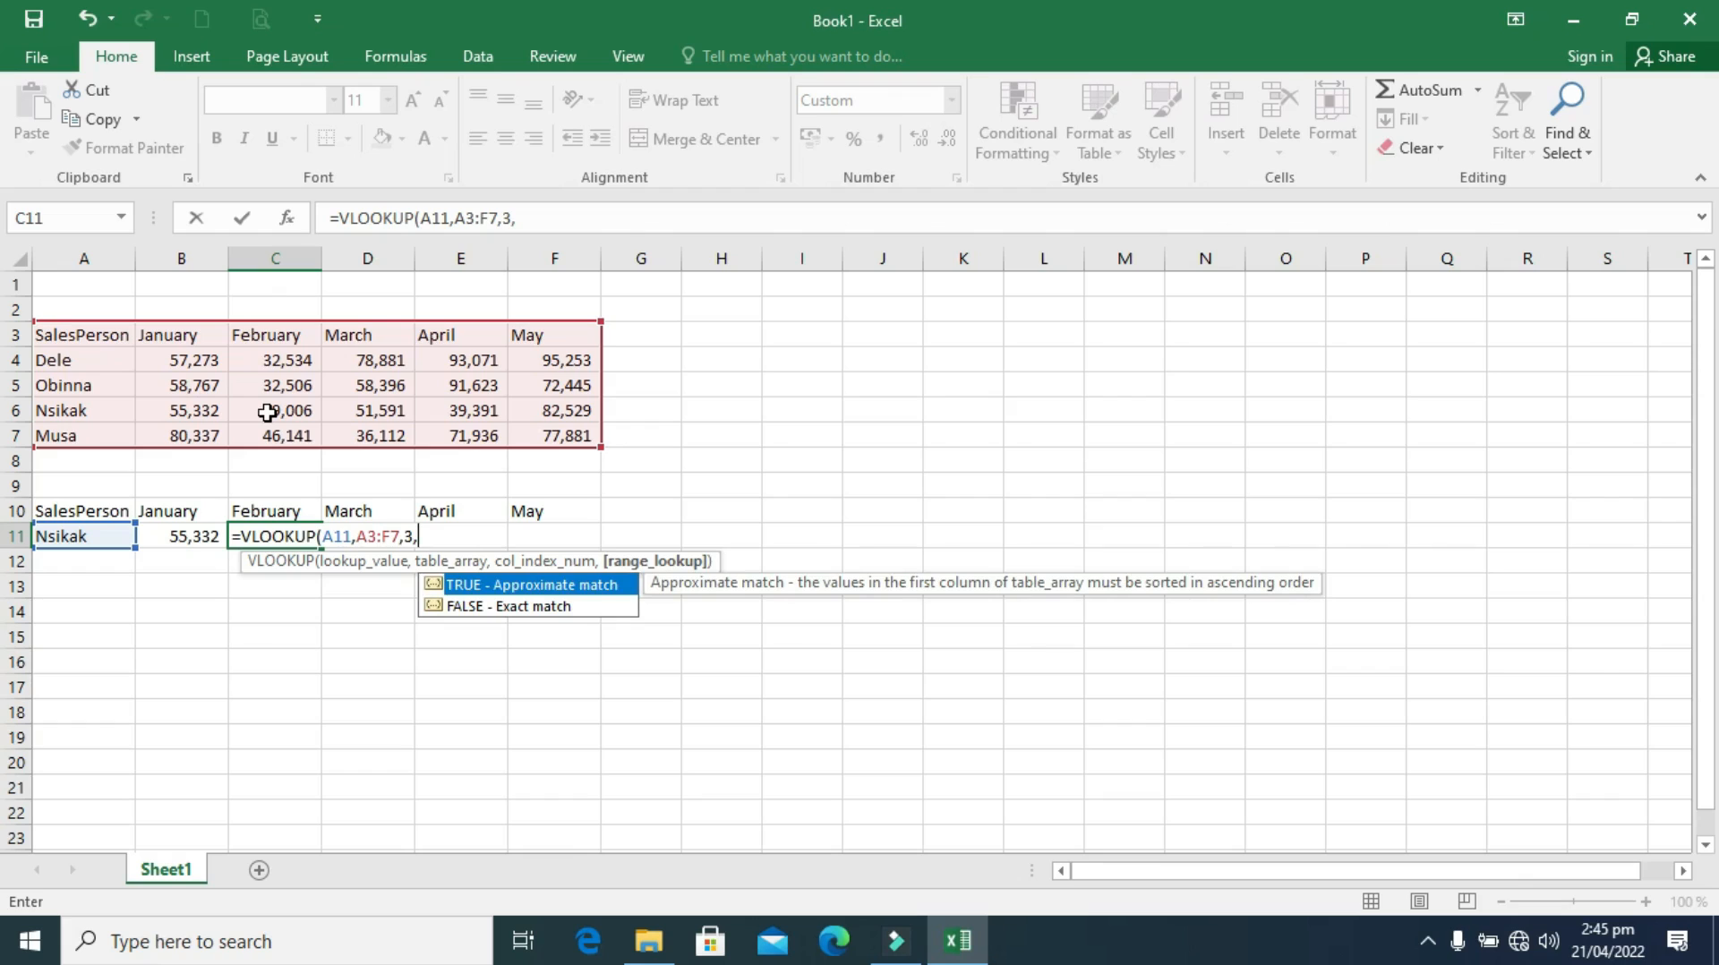
pyautogui.write('0)')
pyautogui.press('Return')
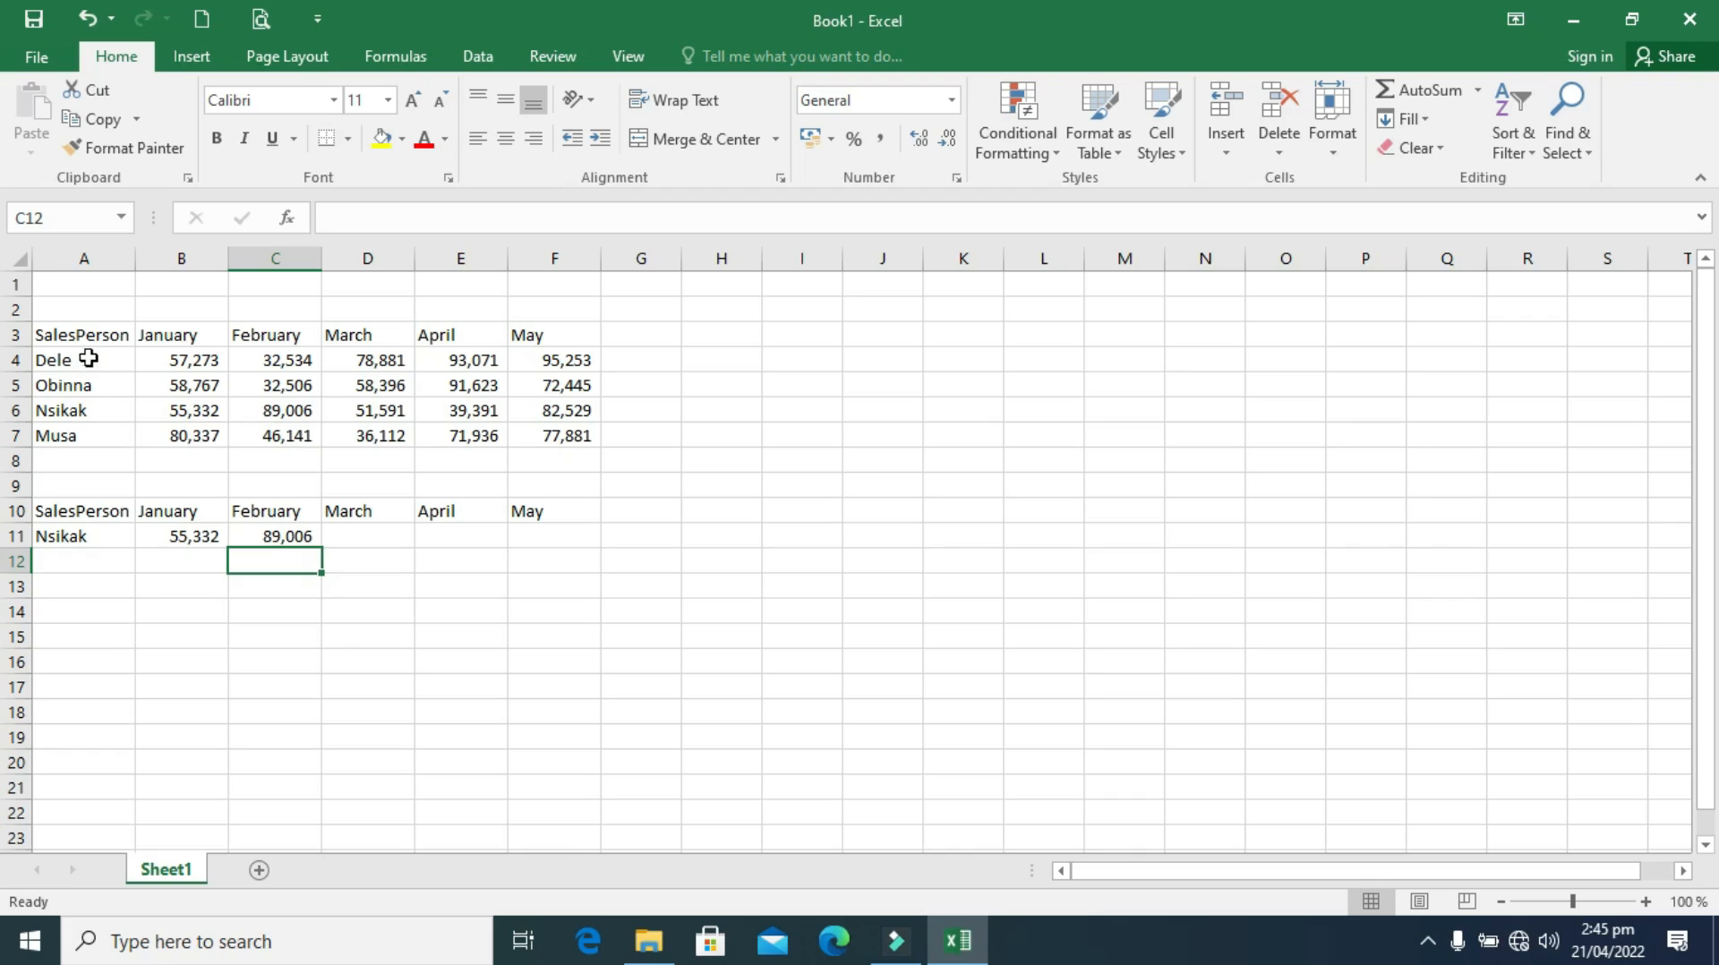
# Name the sales table range A3:F7 SalesTBL.
pyautogui.click(63, 335)
pyautogui.moveTo(62, 335)
pyautogui.mouseDown()
pyautogui.moveTo(433, 394)
pyautogui.moveTo(535, 432)
pyautogui.mouseUp()
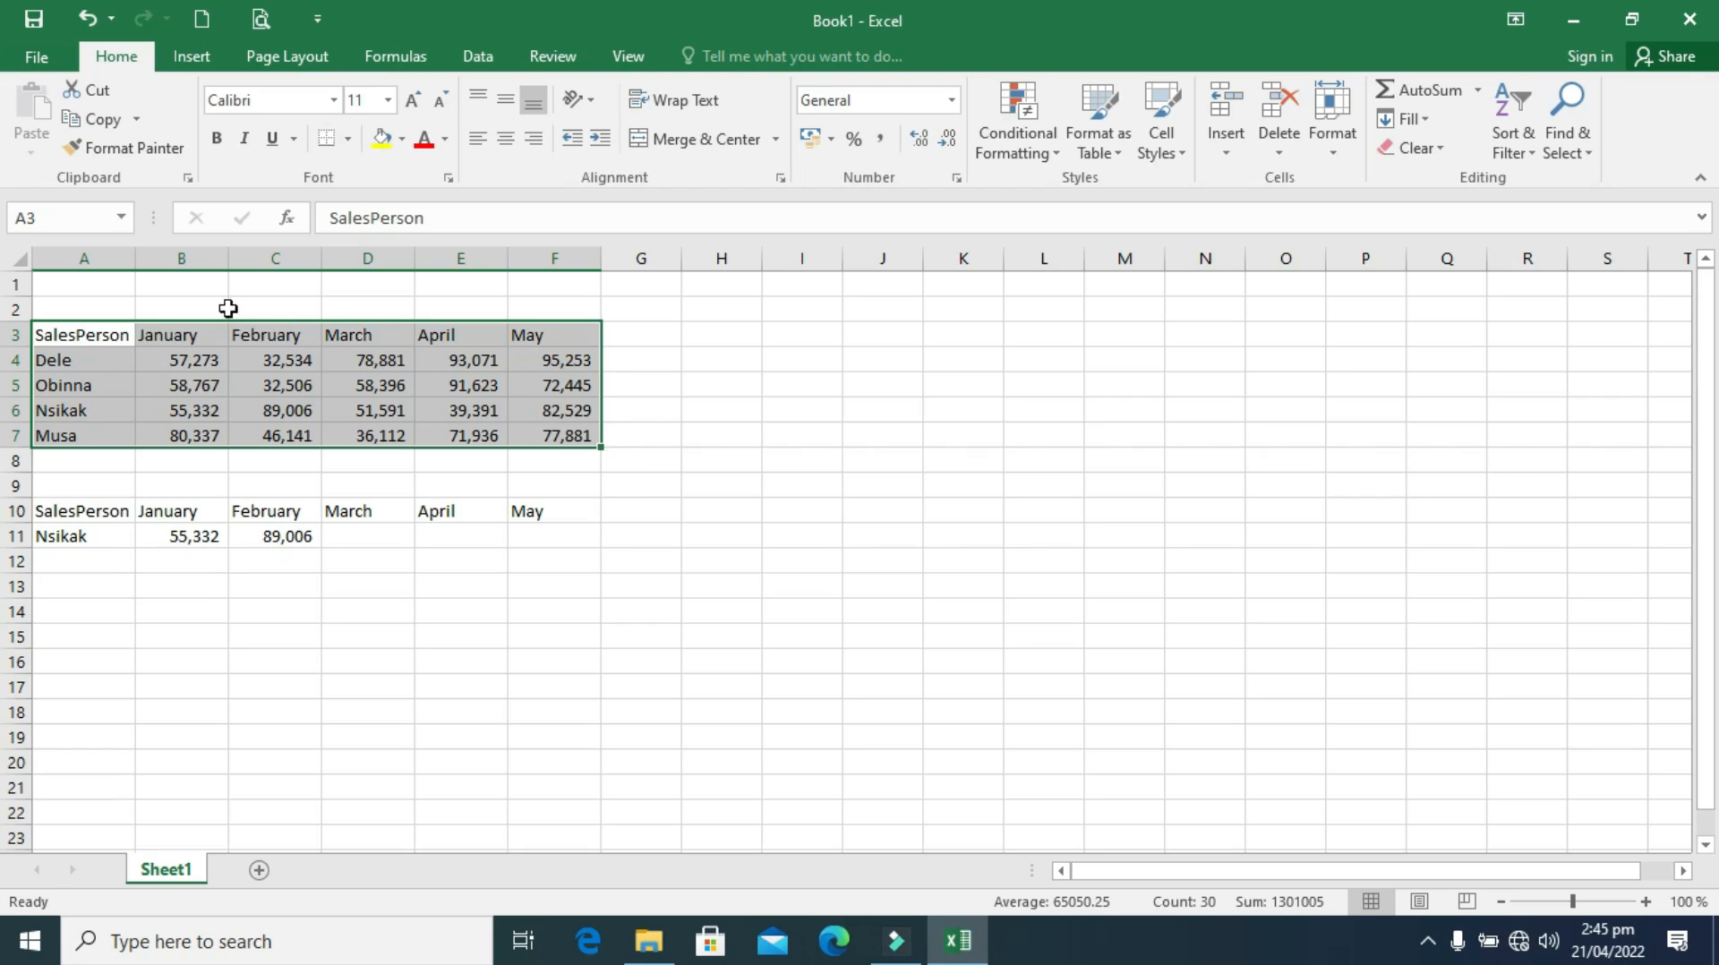
pyautogui.click(64, 219)
pyautogui.write('SalesTBL')
pyautogui.press('Return')
# Enter =VLOOKUP(A11,SalesTBL,4,0) in D11 to look up the selected salesperson's March sales using the named range.
pyautogui.click(369, 530)
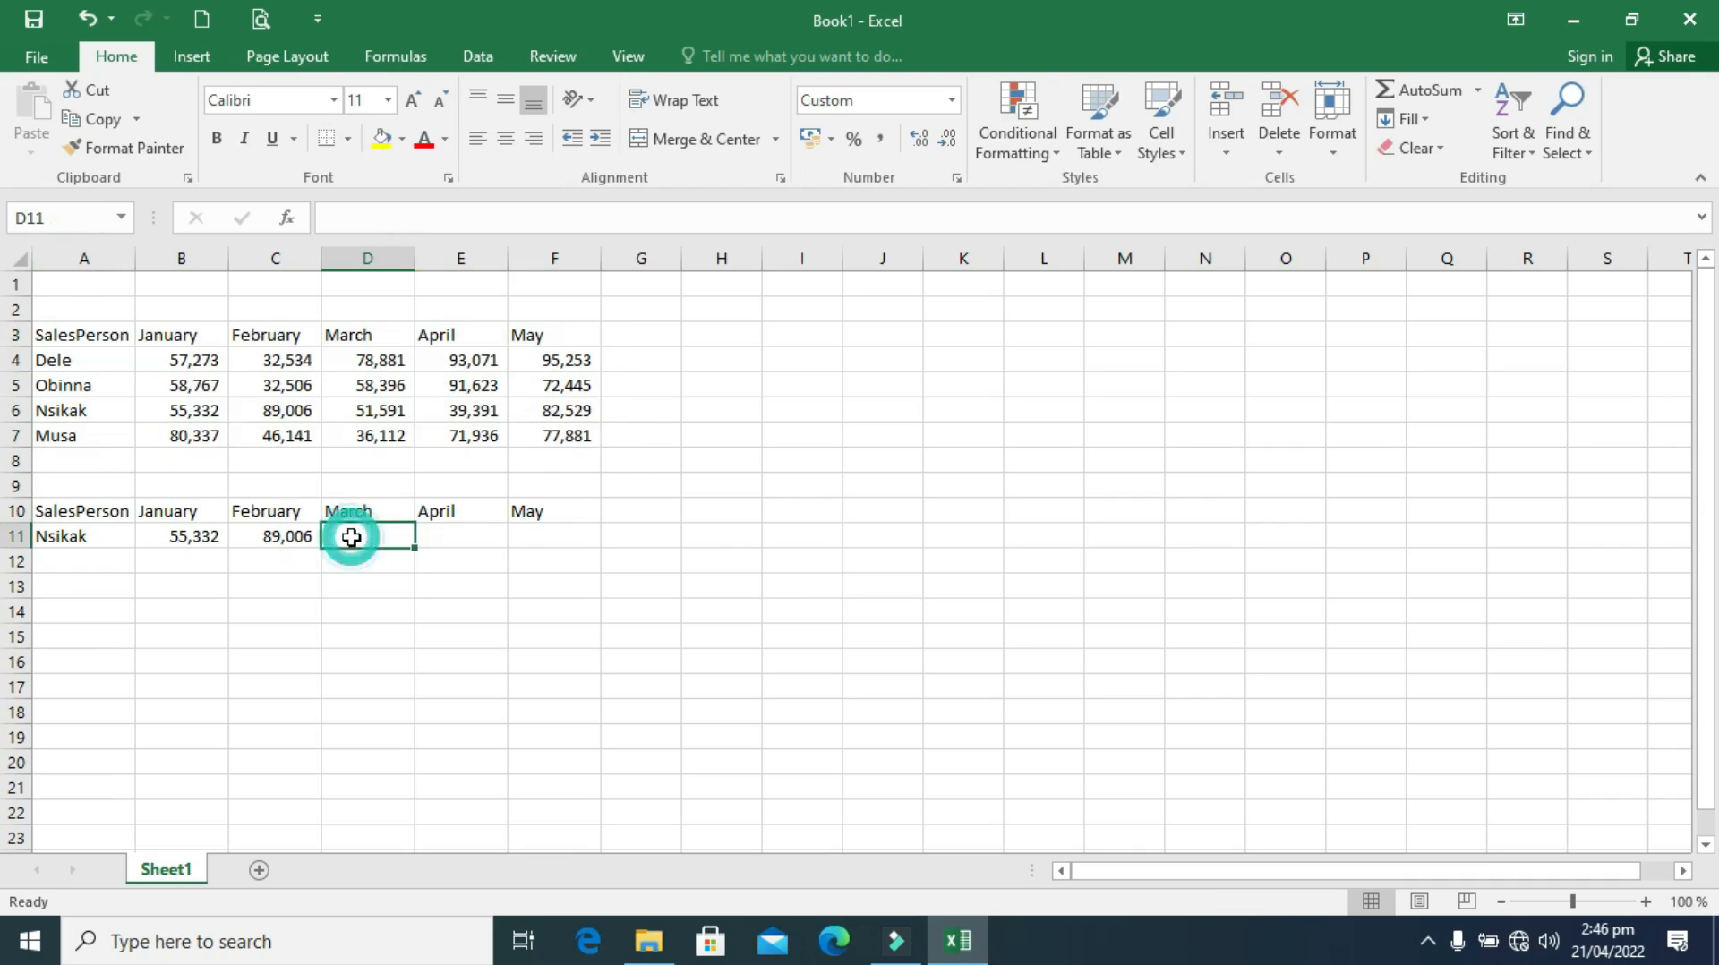
pyautogui.write('=')
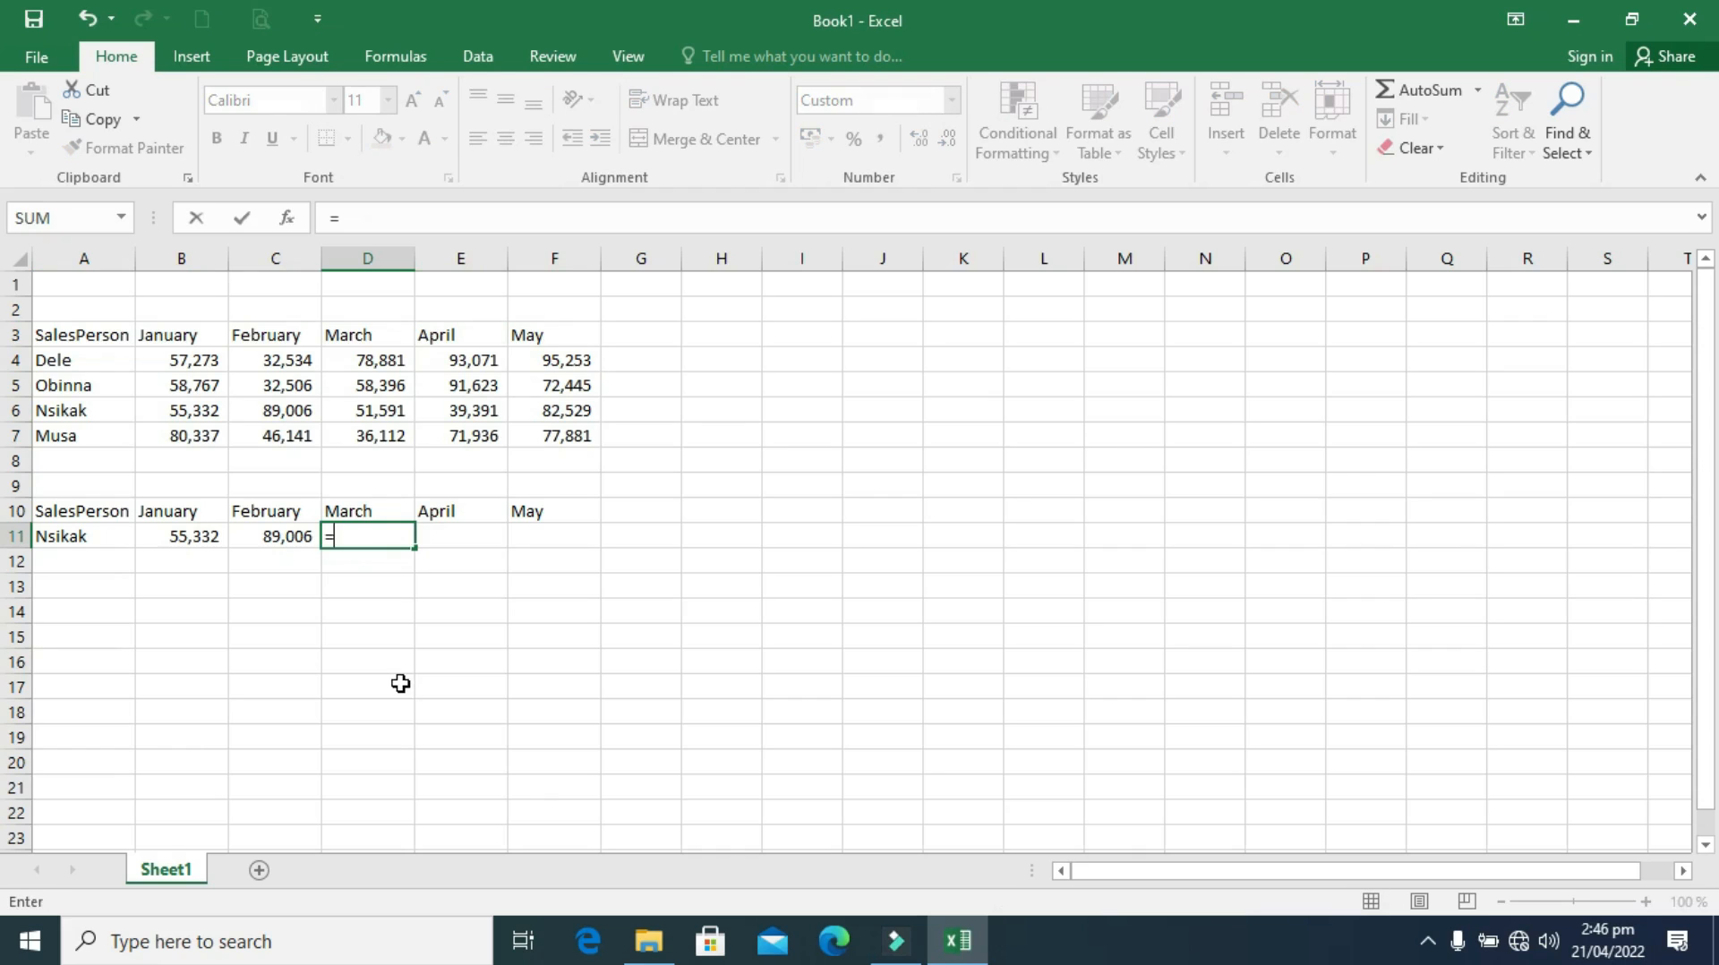
pyautogui.write('vlo')
pyautogui.press('Tab')
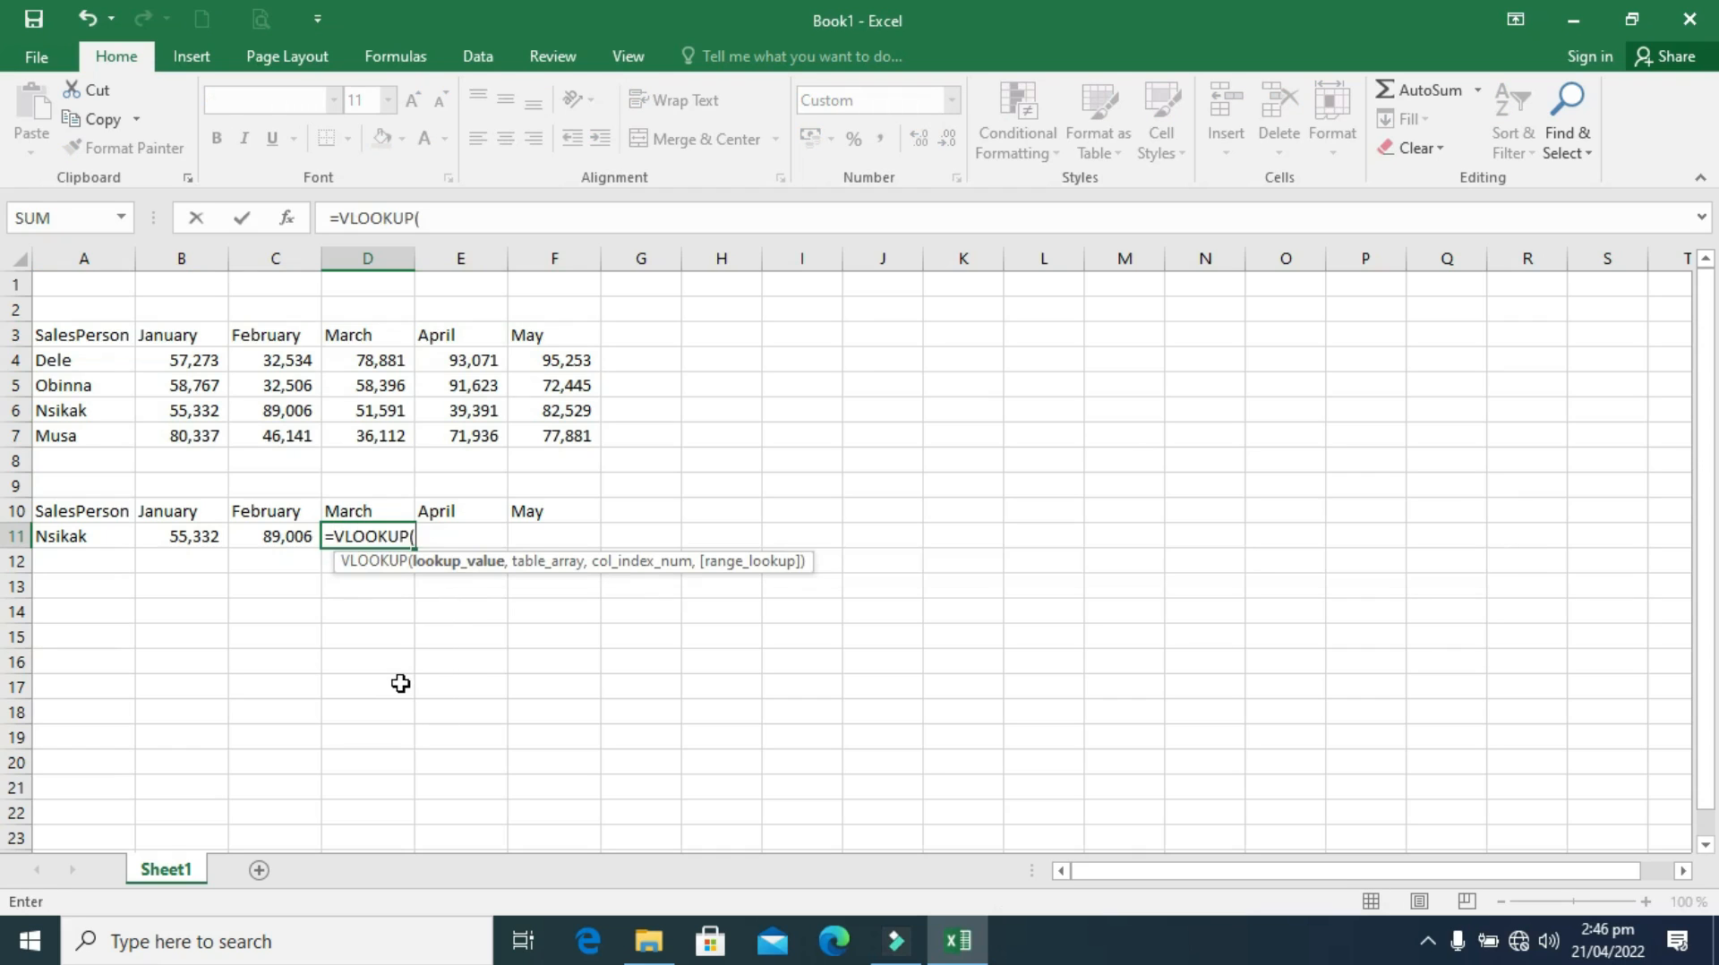
pyautogui.click(99, 537)
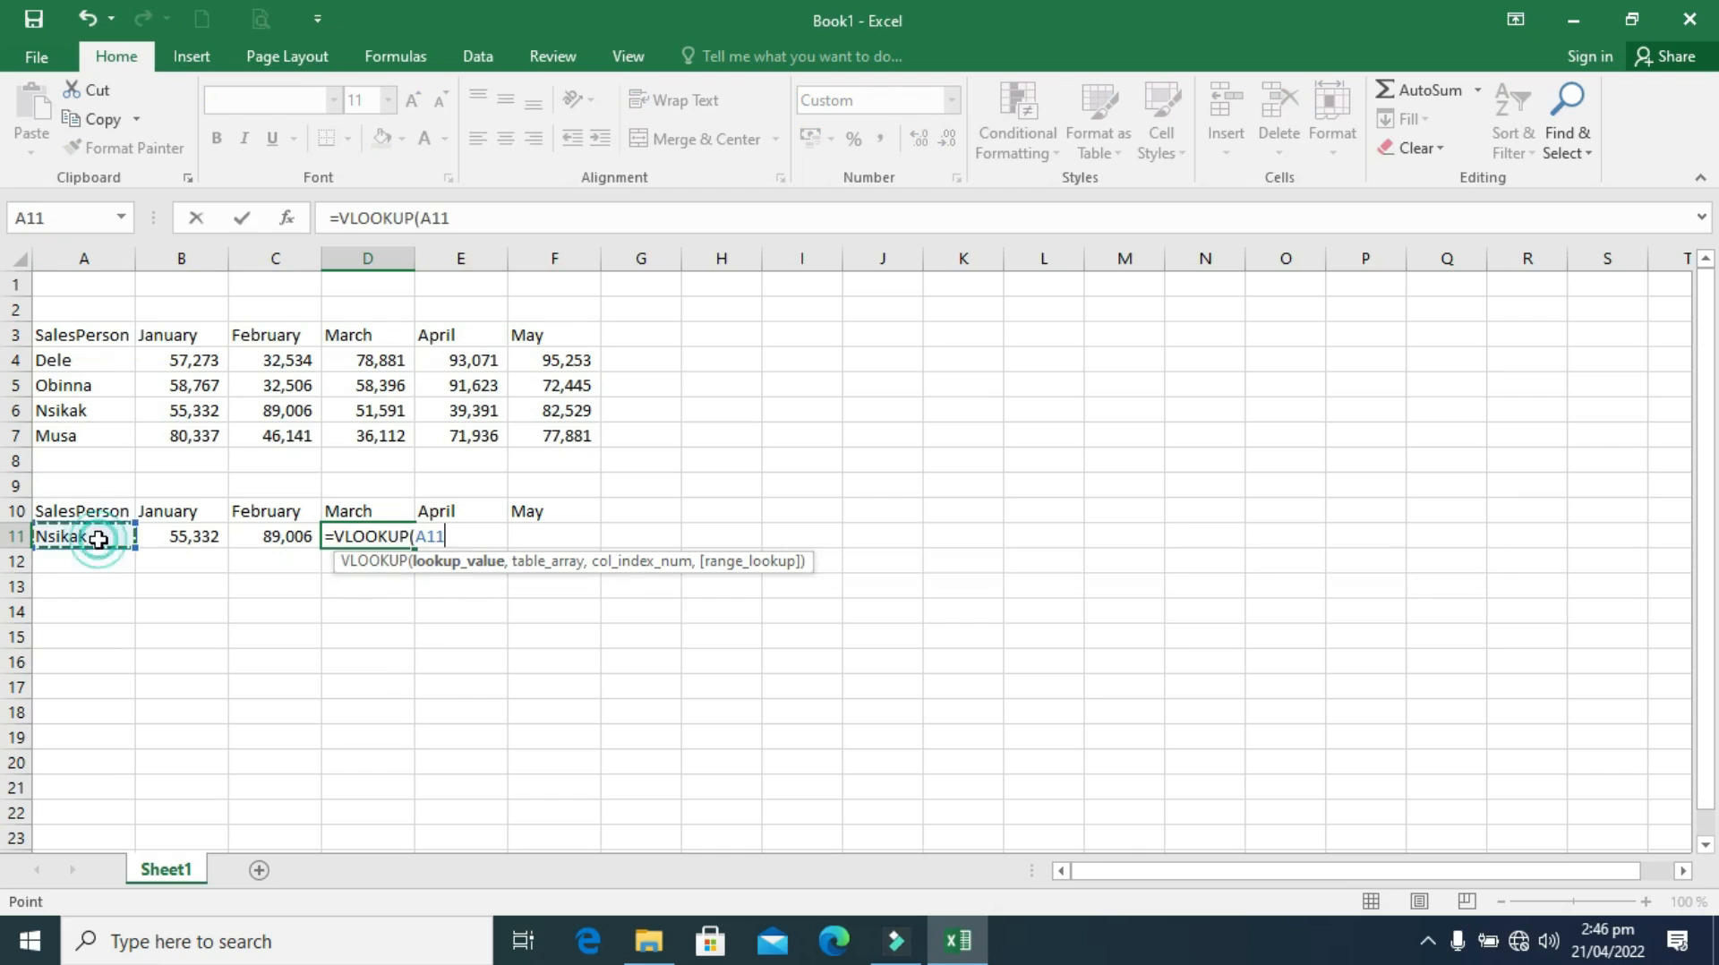
pyautogui.write(',')
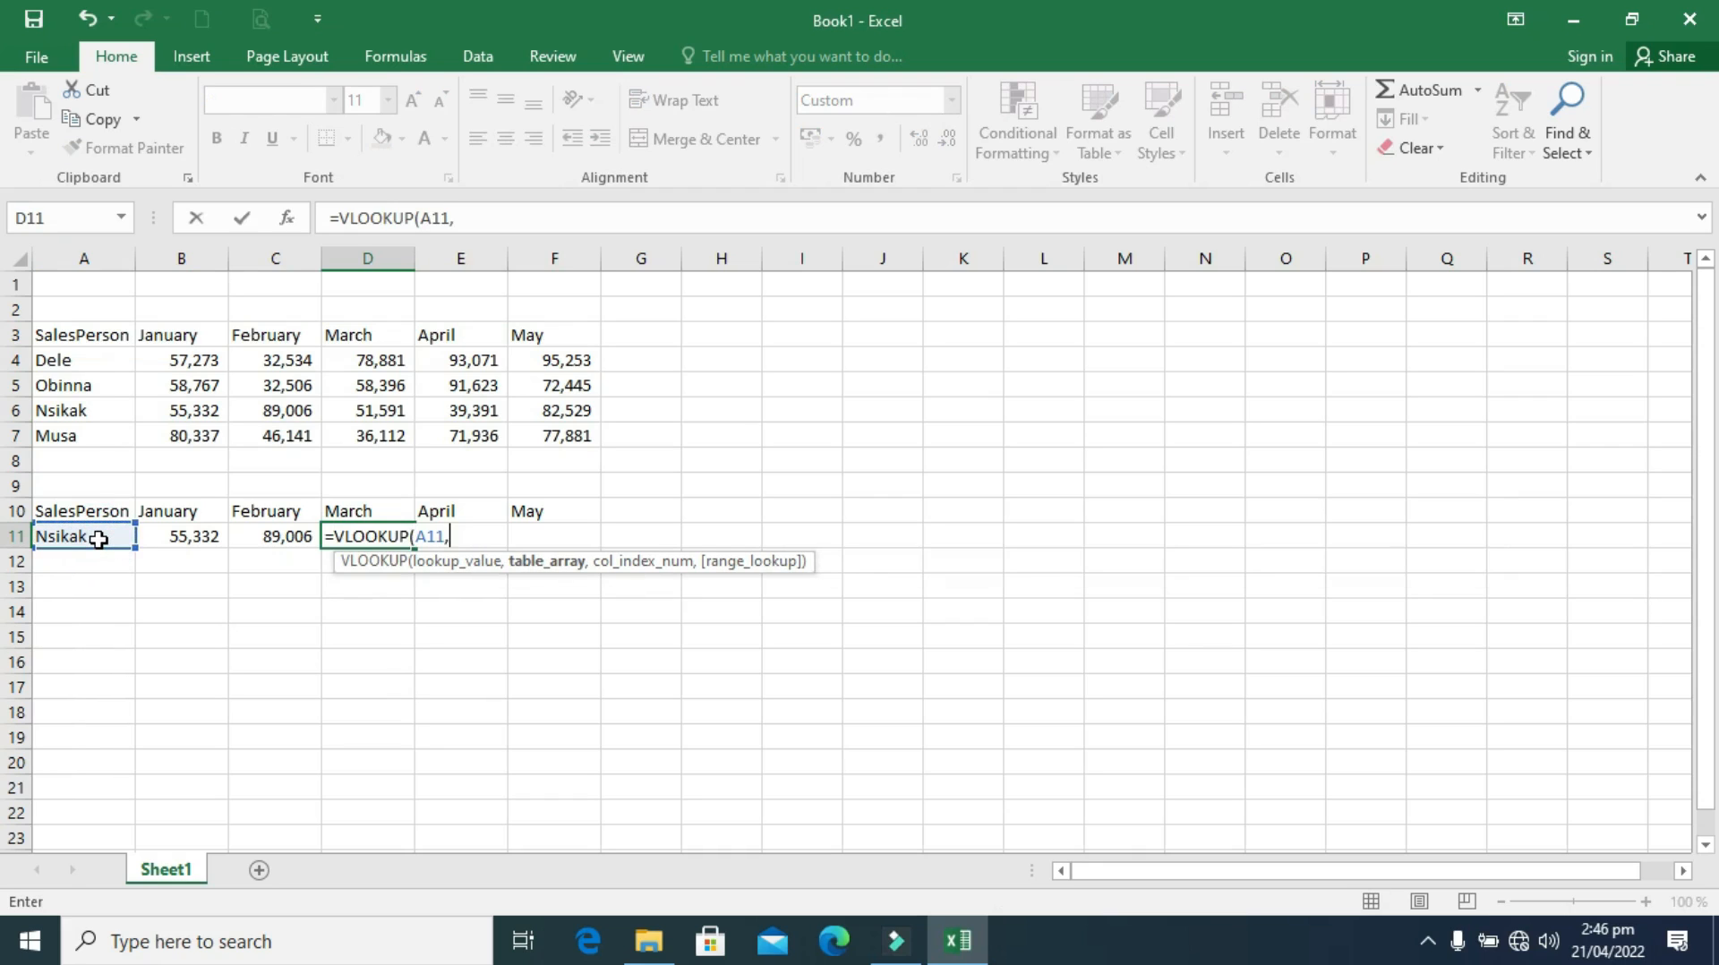
pyautogui.write('sa')
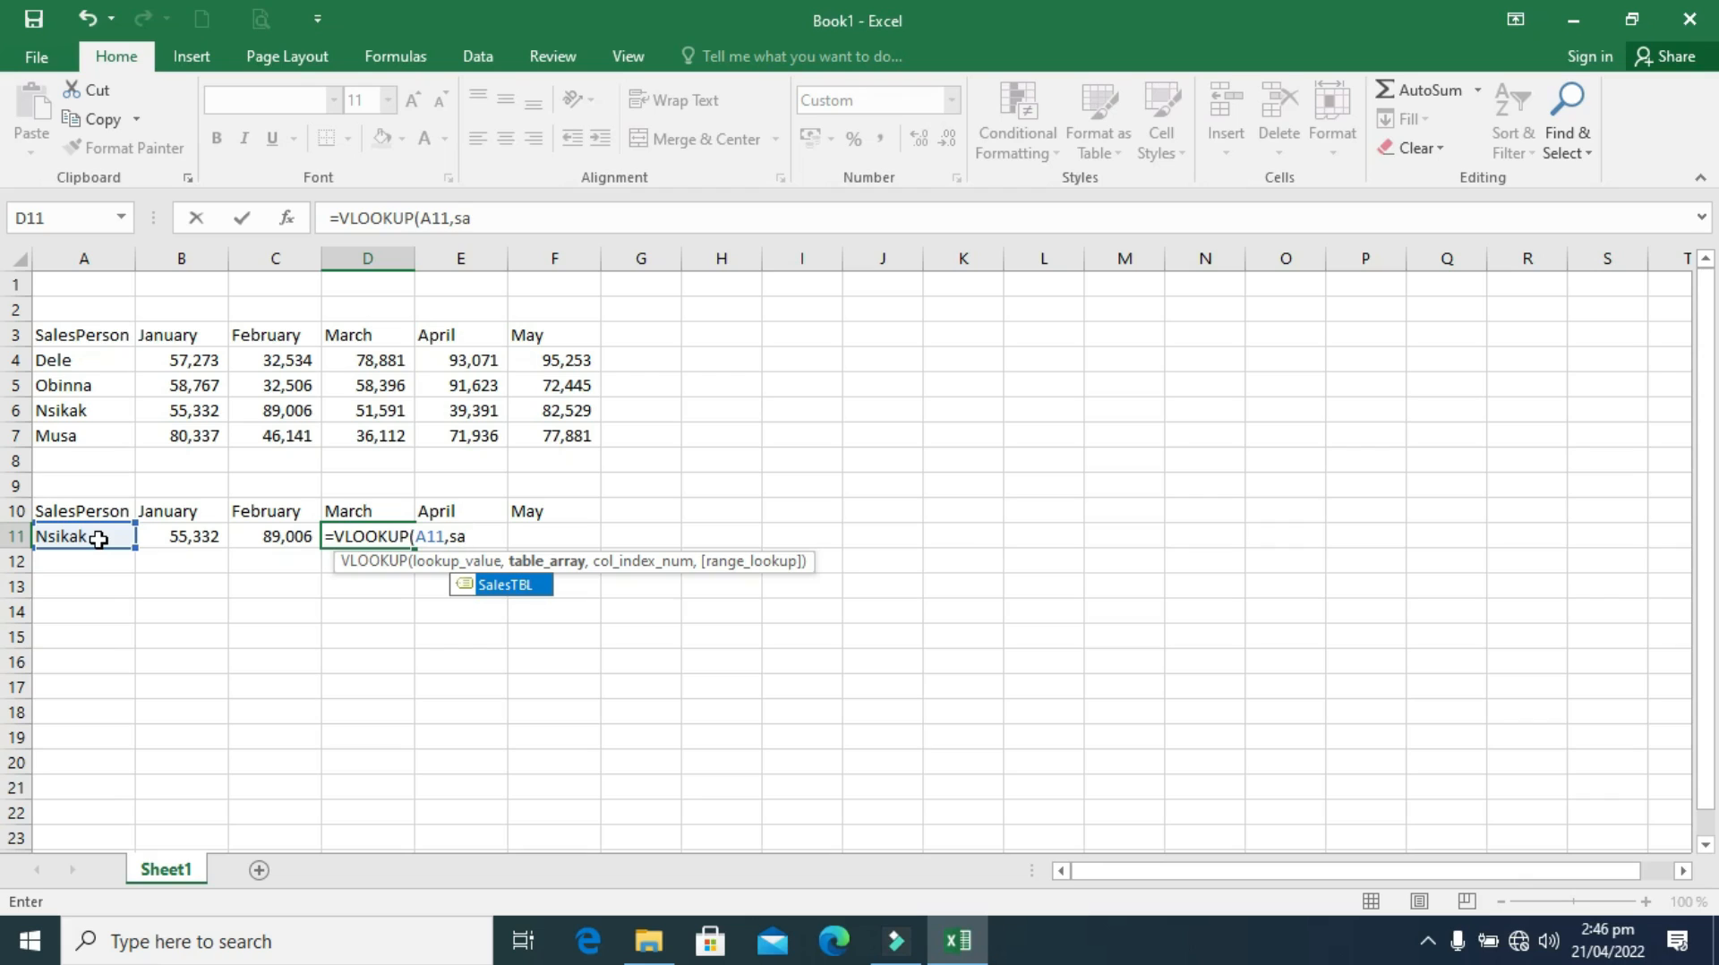
pyautogui.press('Tab')
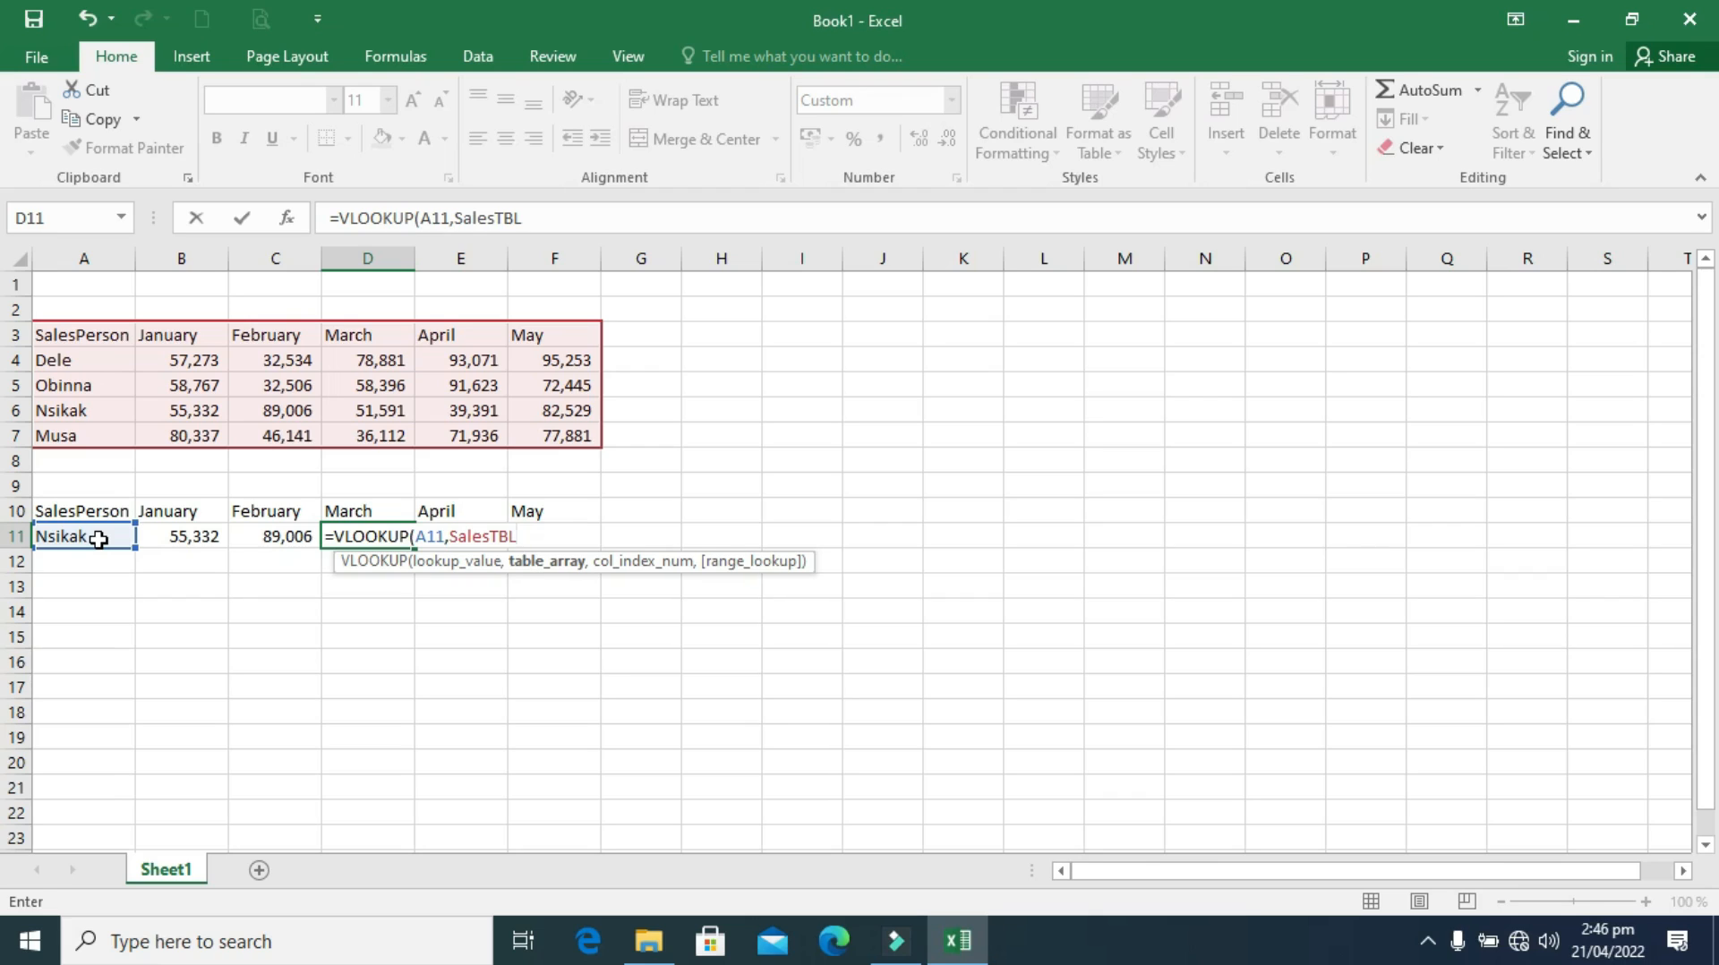
pyautogui.write(',')
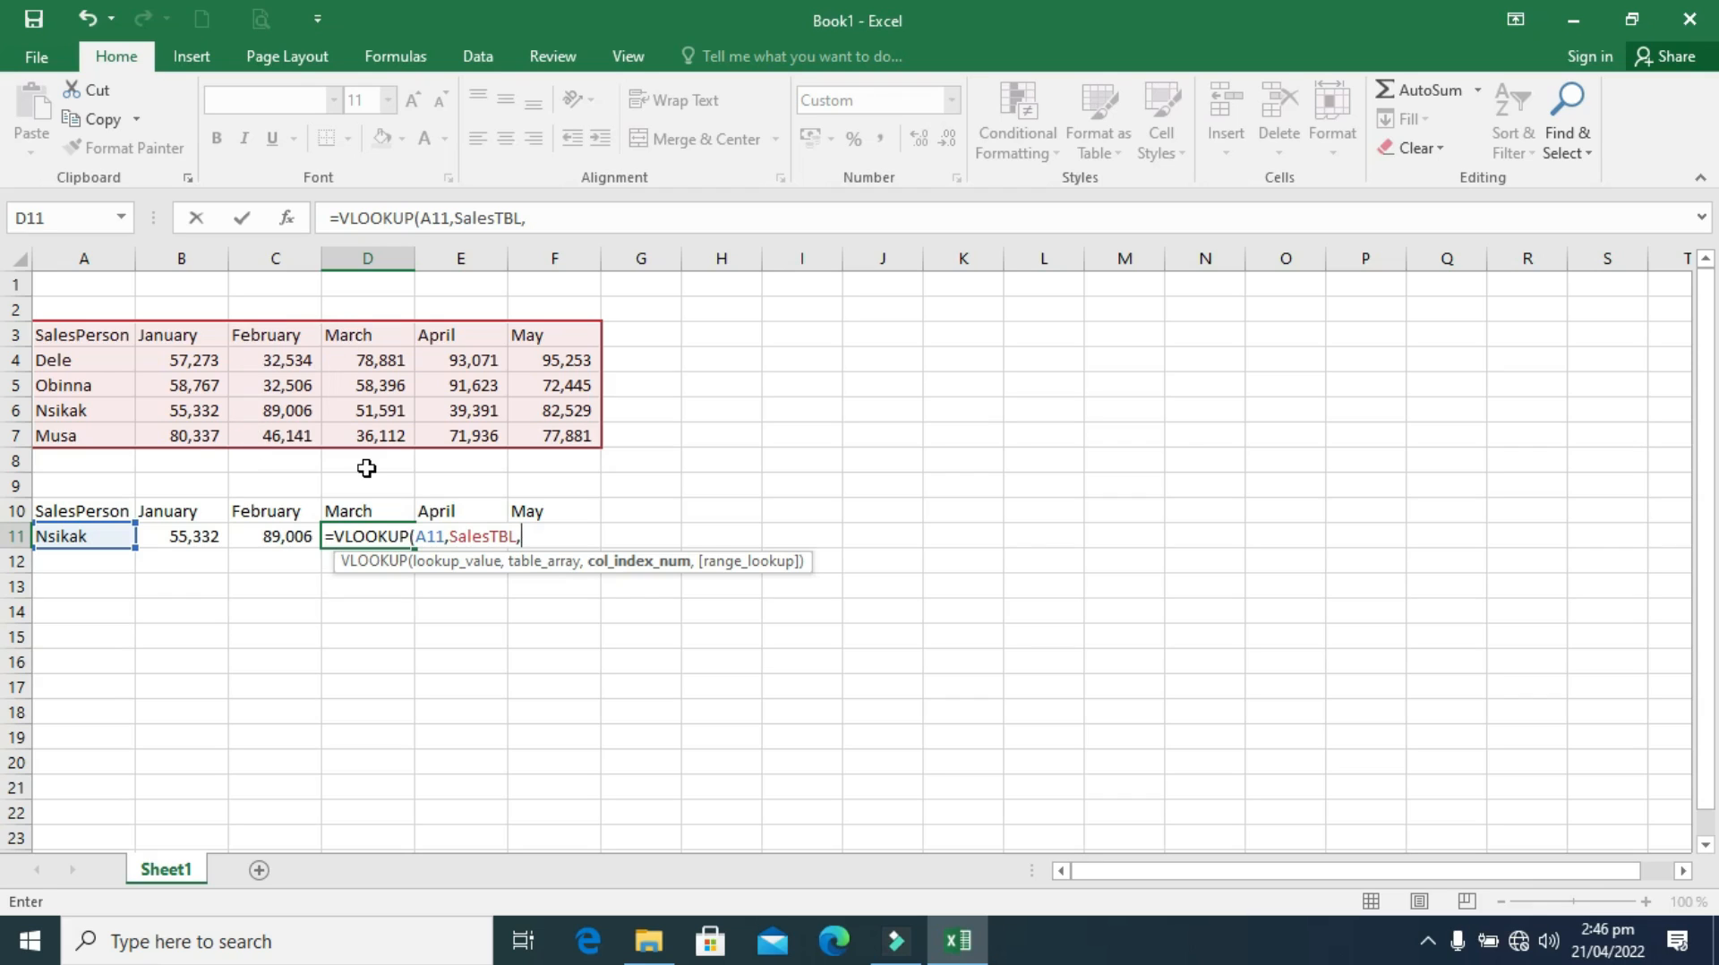
pyautogui.write('4,')
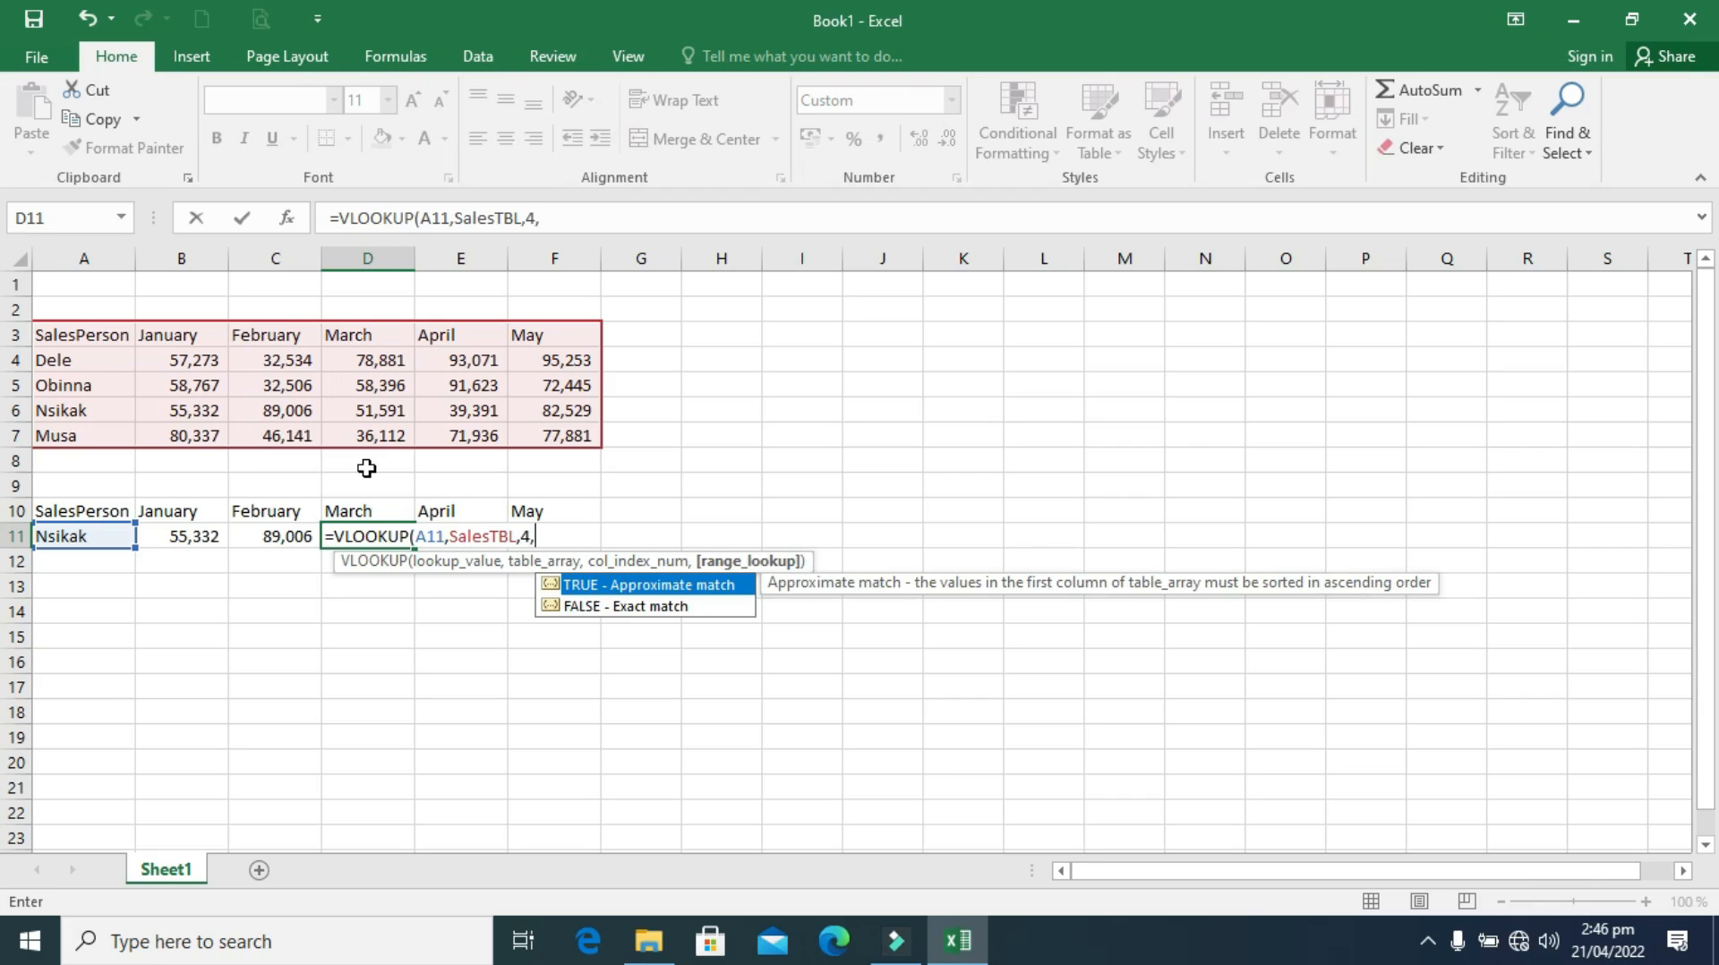
pyautogui.write('0)')
pyautogui.press('Return')
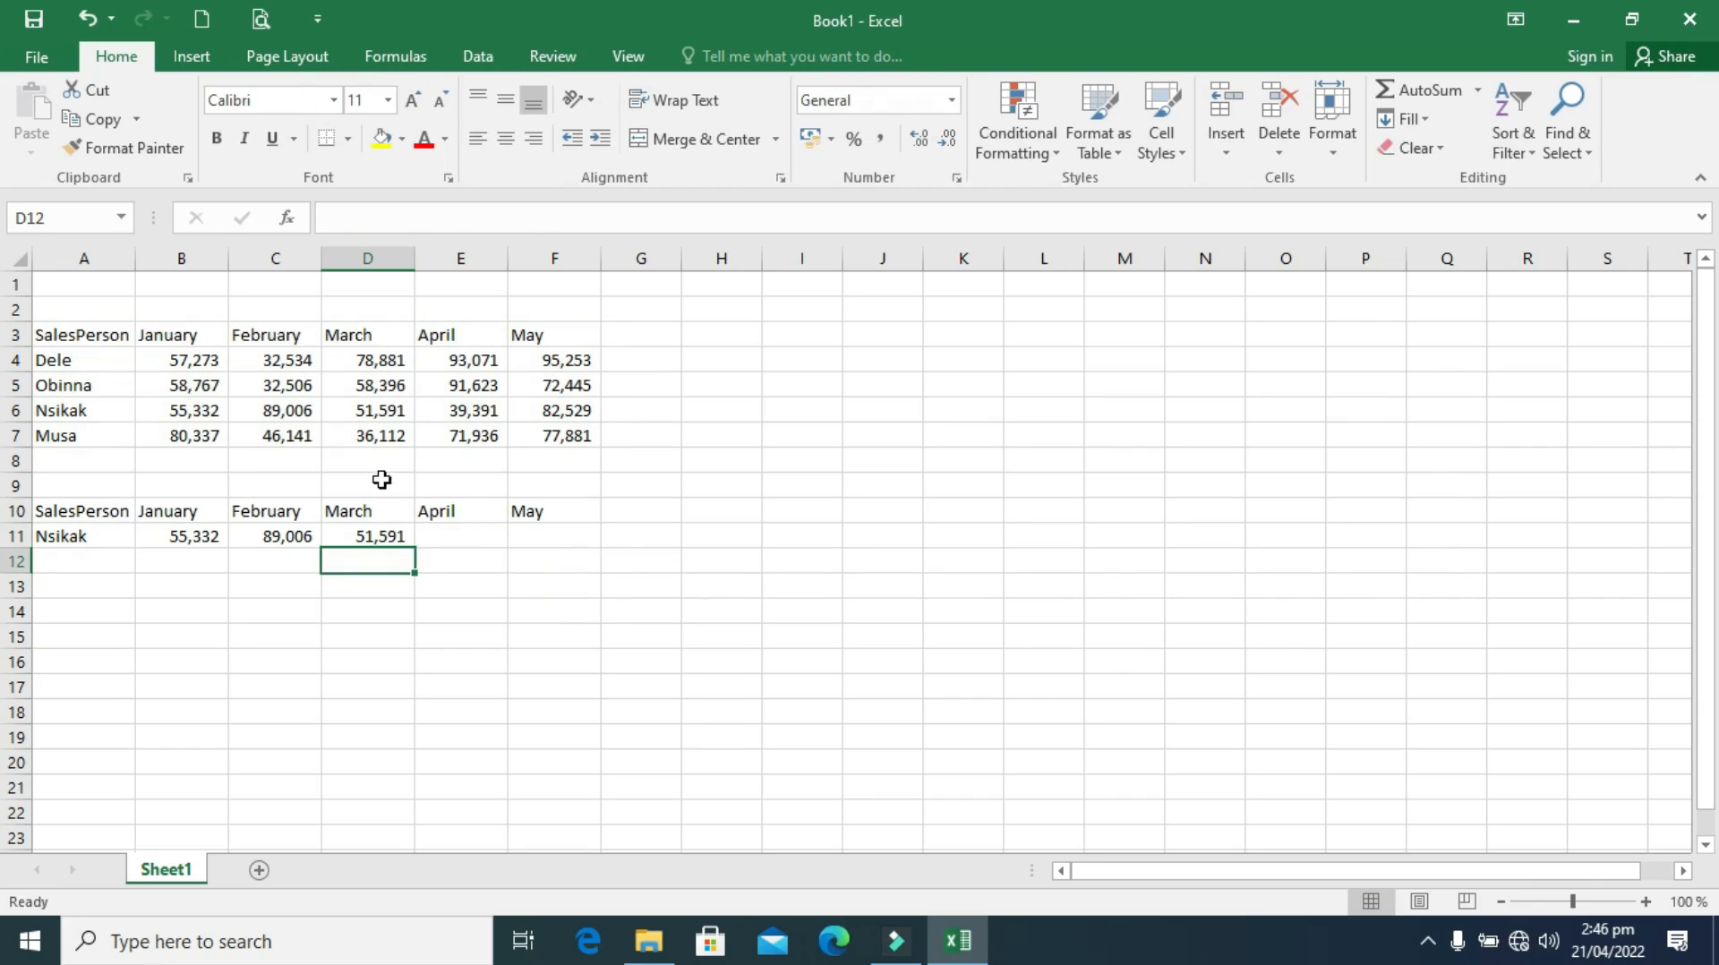
# Enter =VLOOKUP(A11,SalesTBL,5,0) in E11 to look up the selected salesperson's April sales.
pyautogui.click(448, 535)
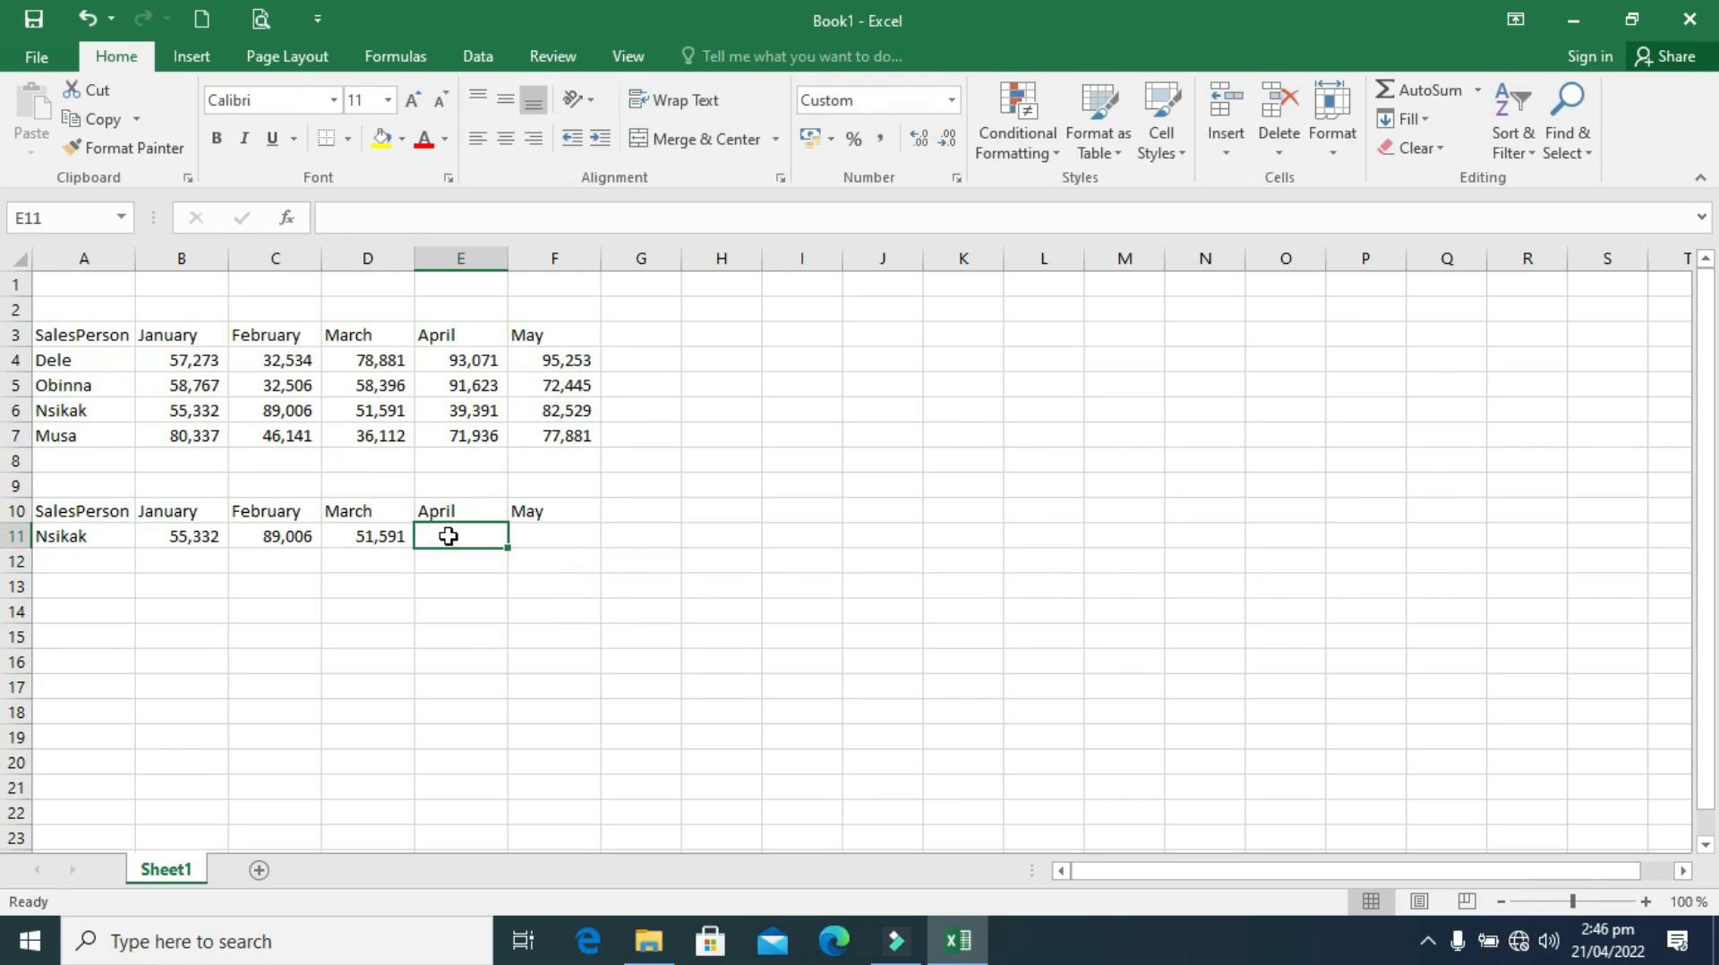
pyautogui.write('=vlo')
pyautogui.press('Tab')
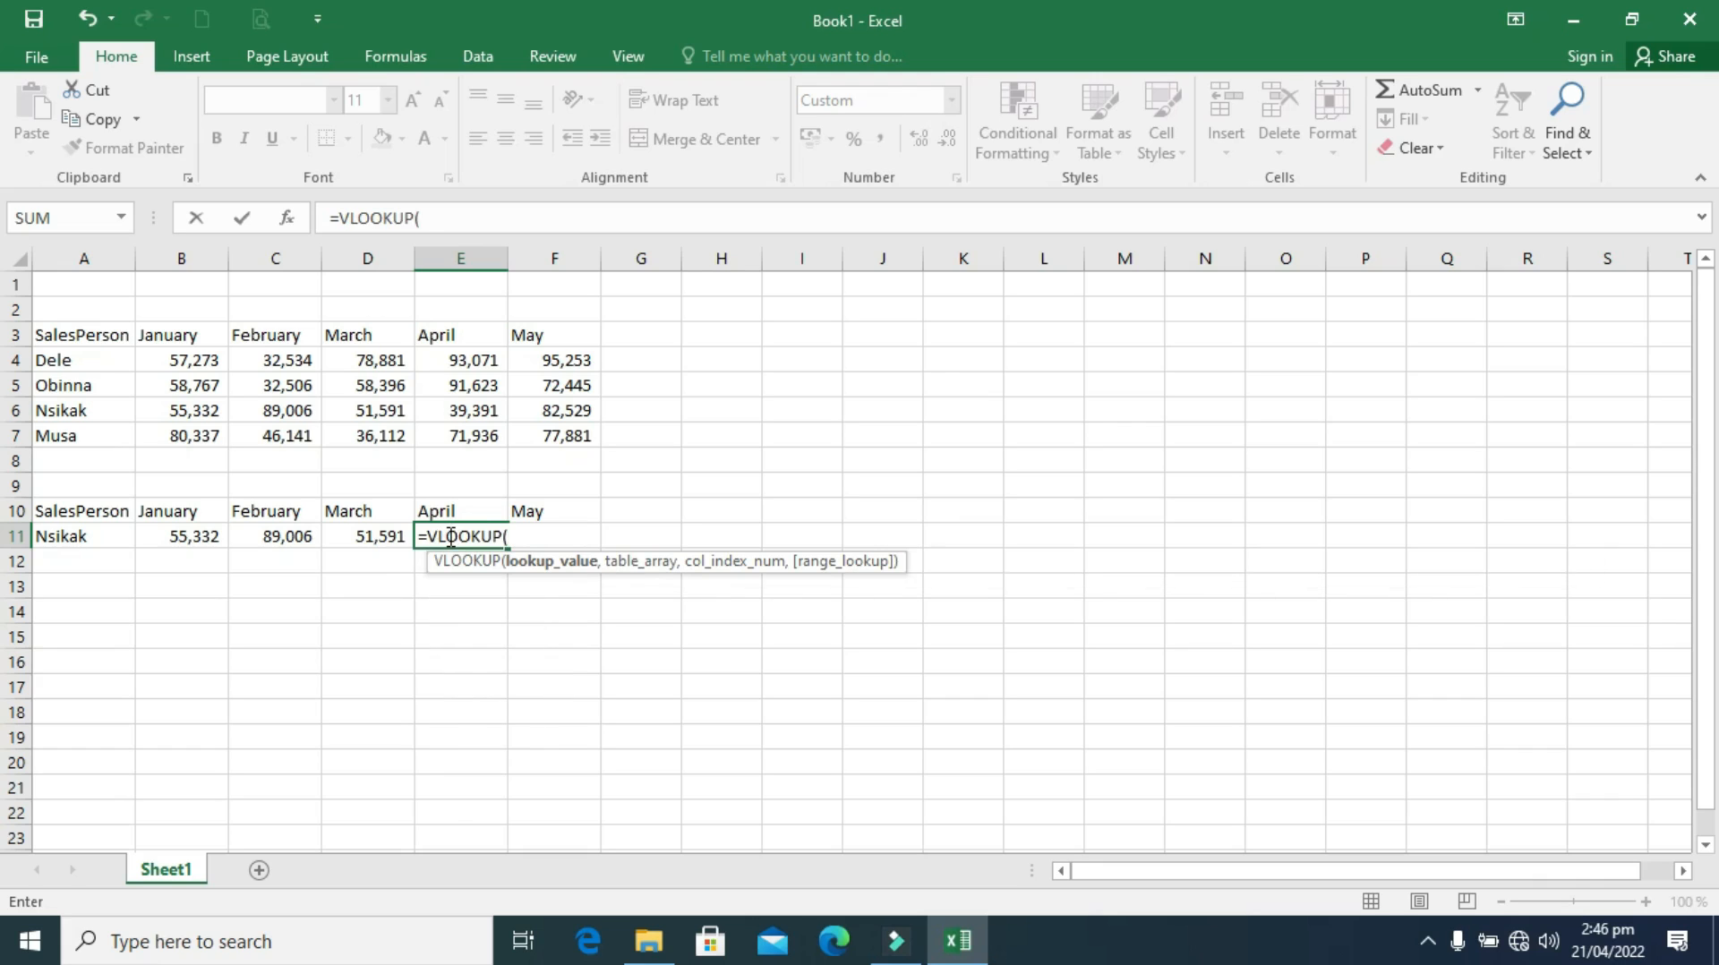
pyautogui.click(79, 537)
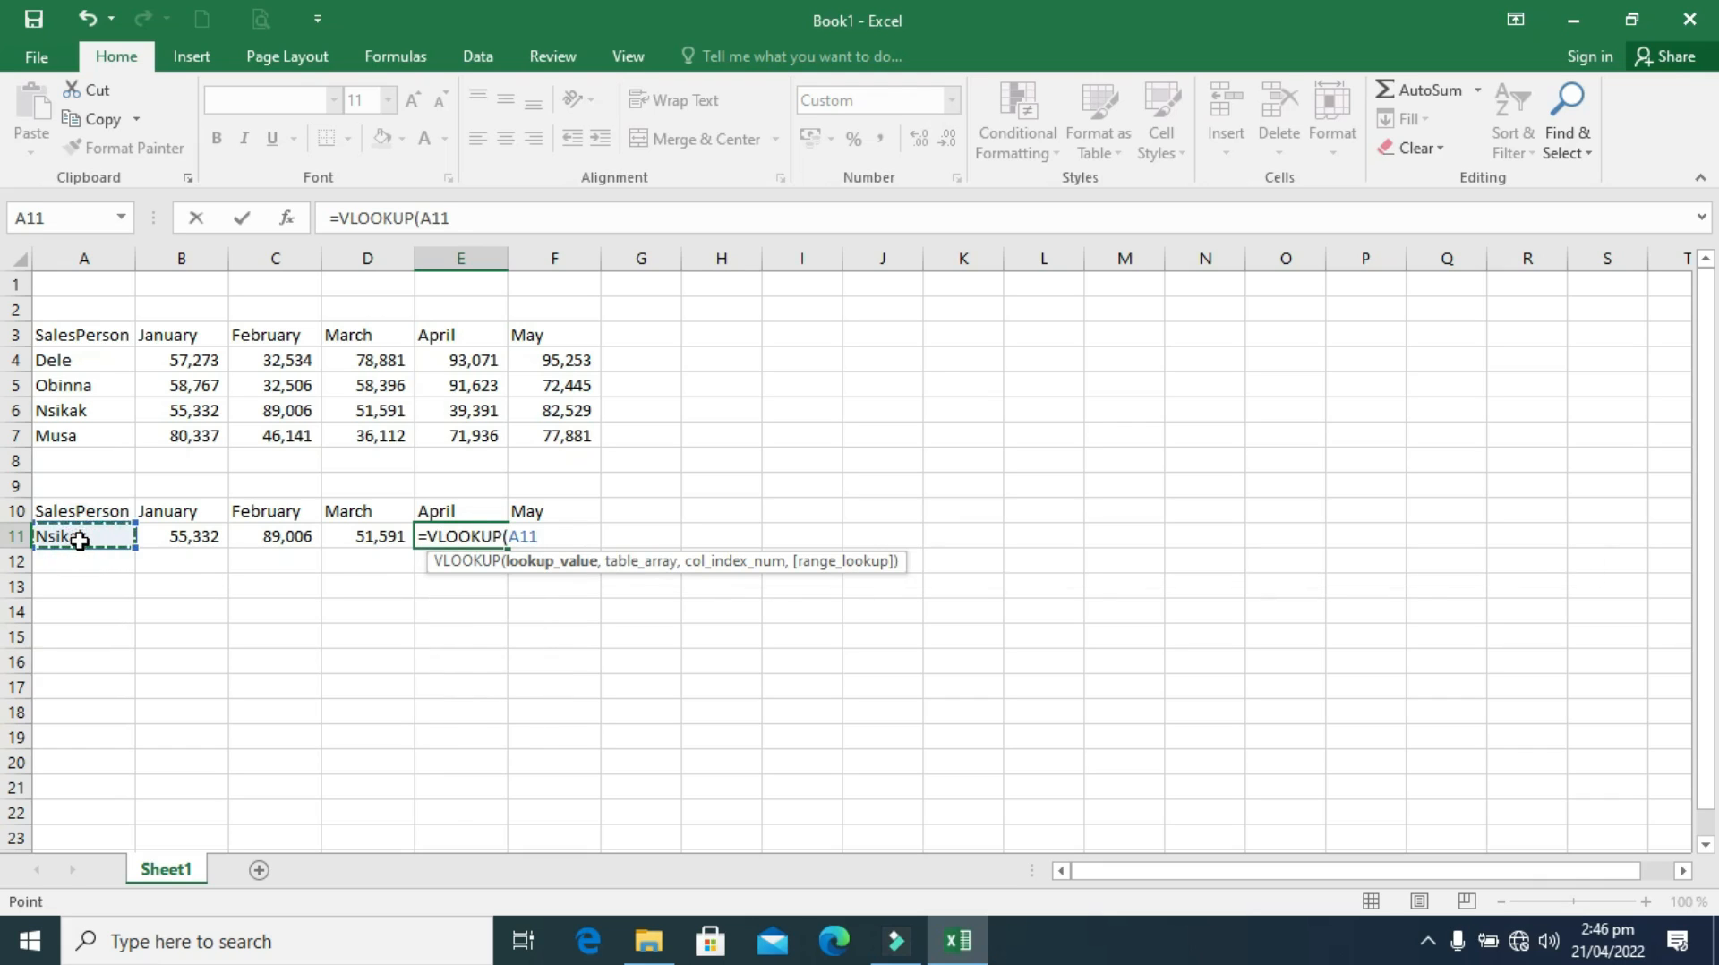
pyautogui.write(',s')
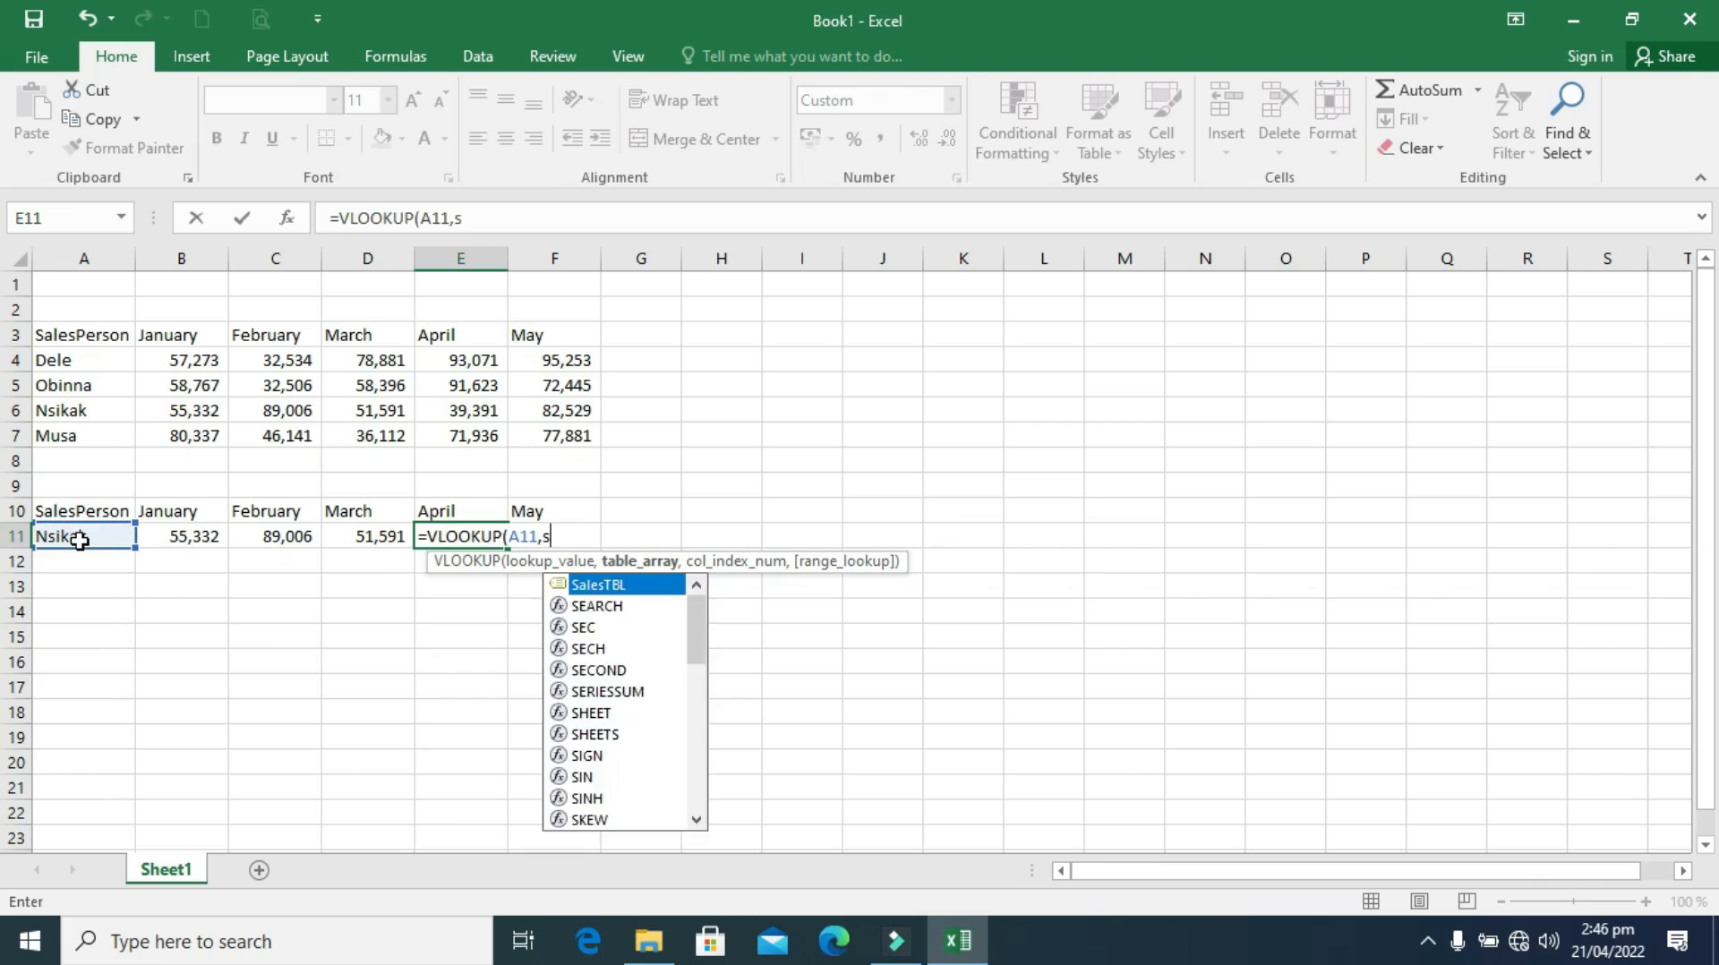
pyautogui.write('al')
pyautogui.press('Tab')
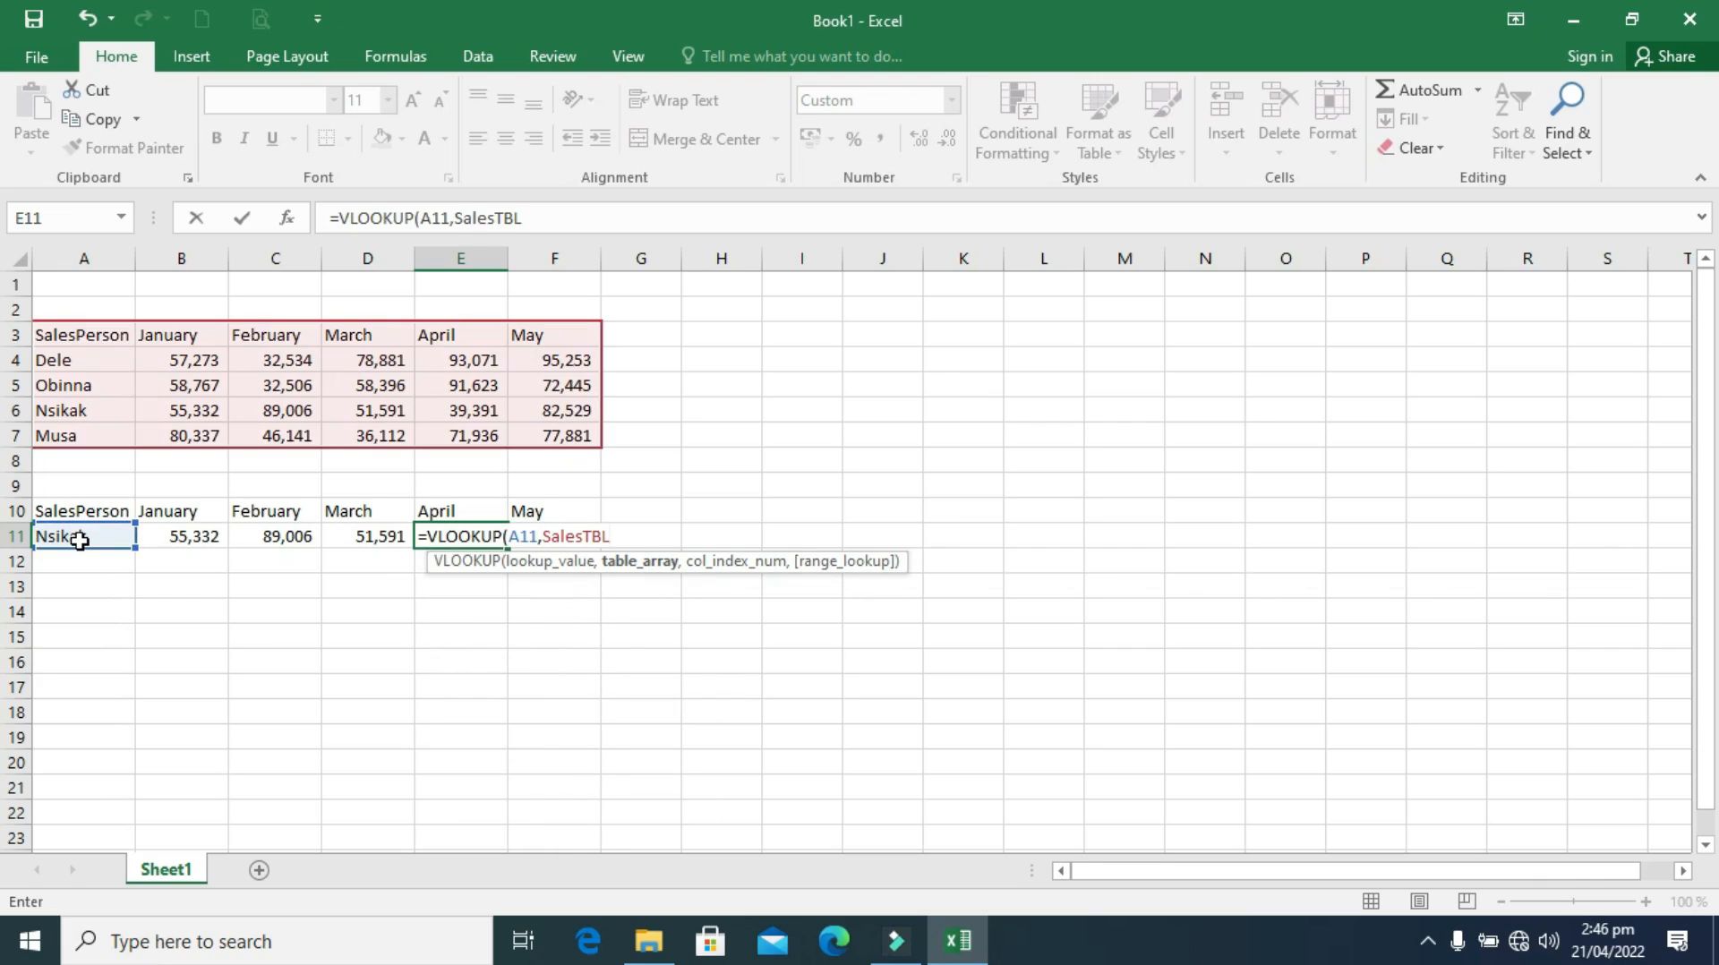
pyautogui.write(',')
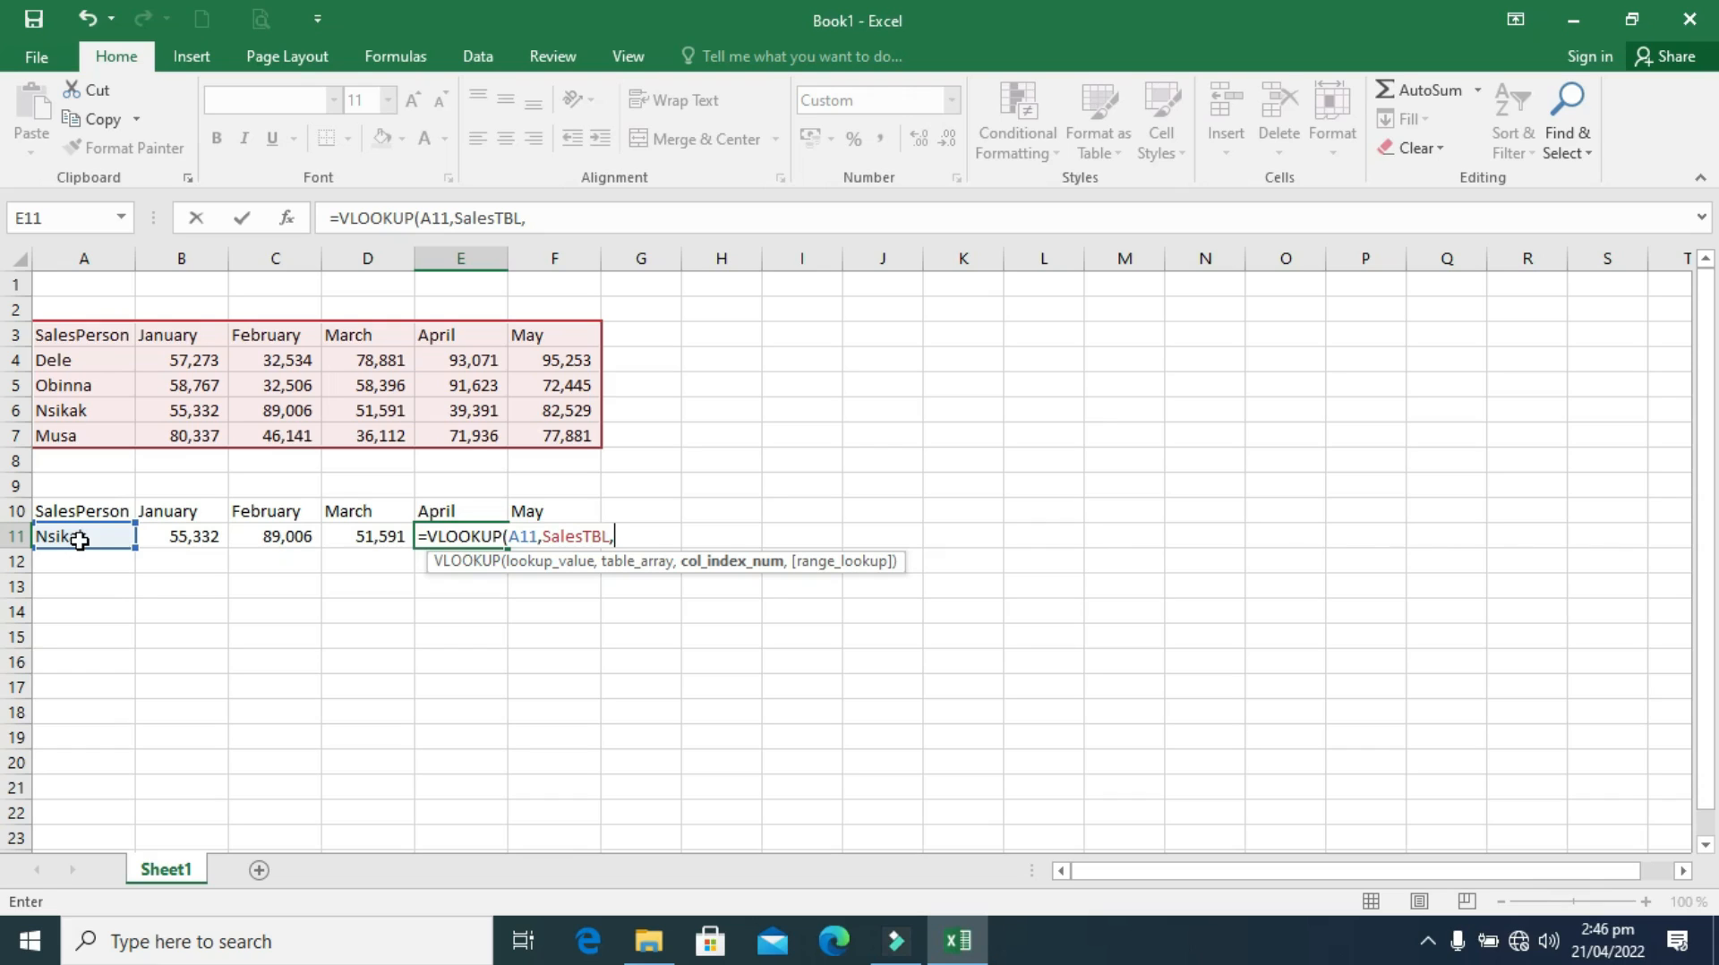
pyautogui.write('5,0')
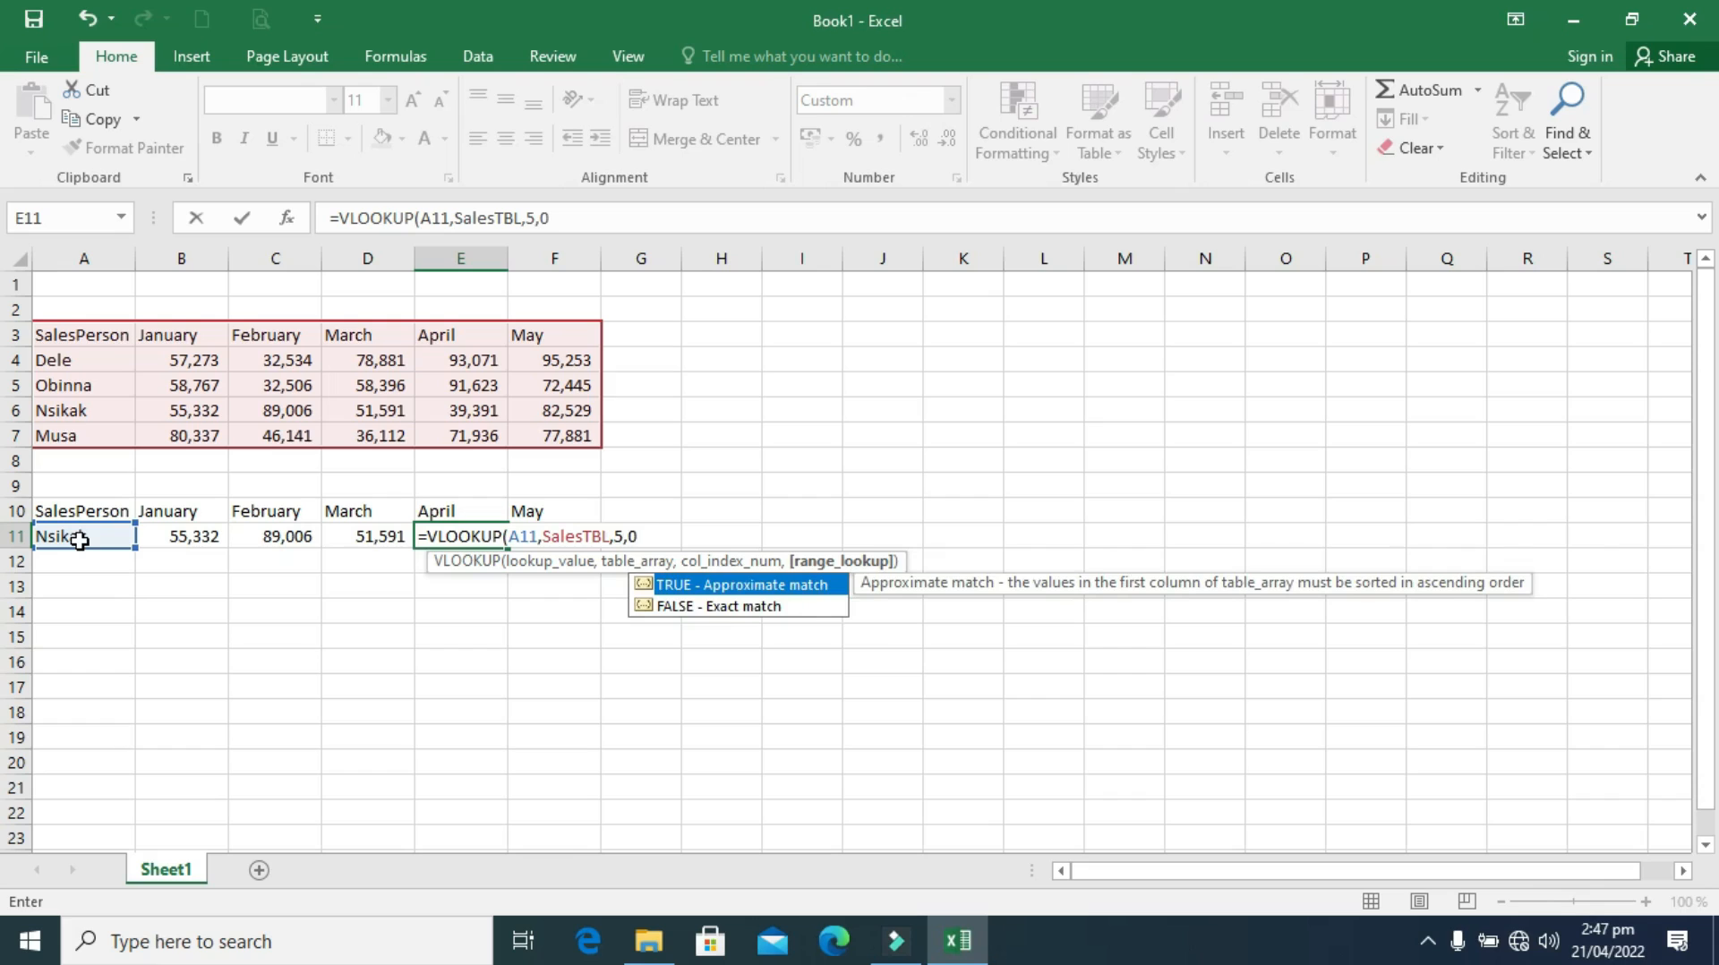
pyautogui.write(')')
pyautogui.press('Return')
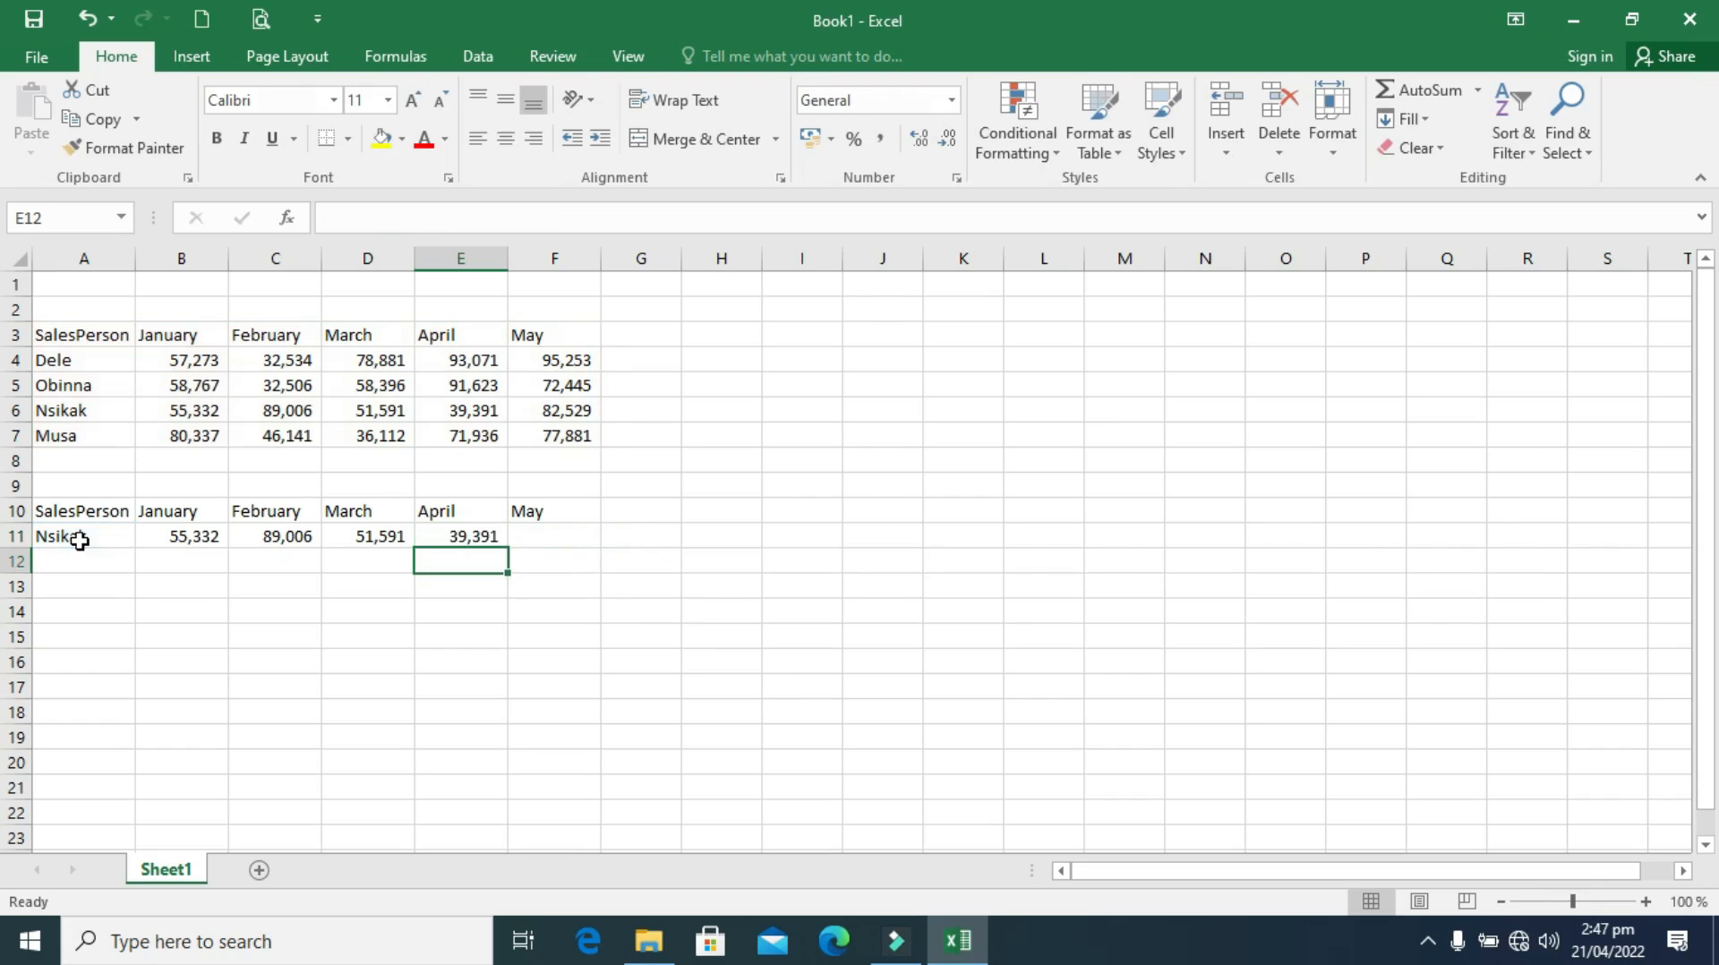
# Enter =VLOOKUP(A11,SalesTBL,6,0) in F11 to look up the selected salesperson's May sales.
pyautogui.click(525, 534)
pyautogui.write('=vl')
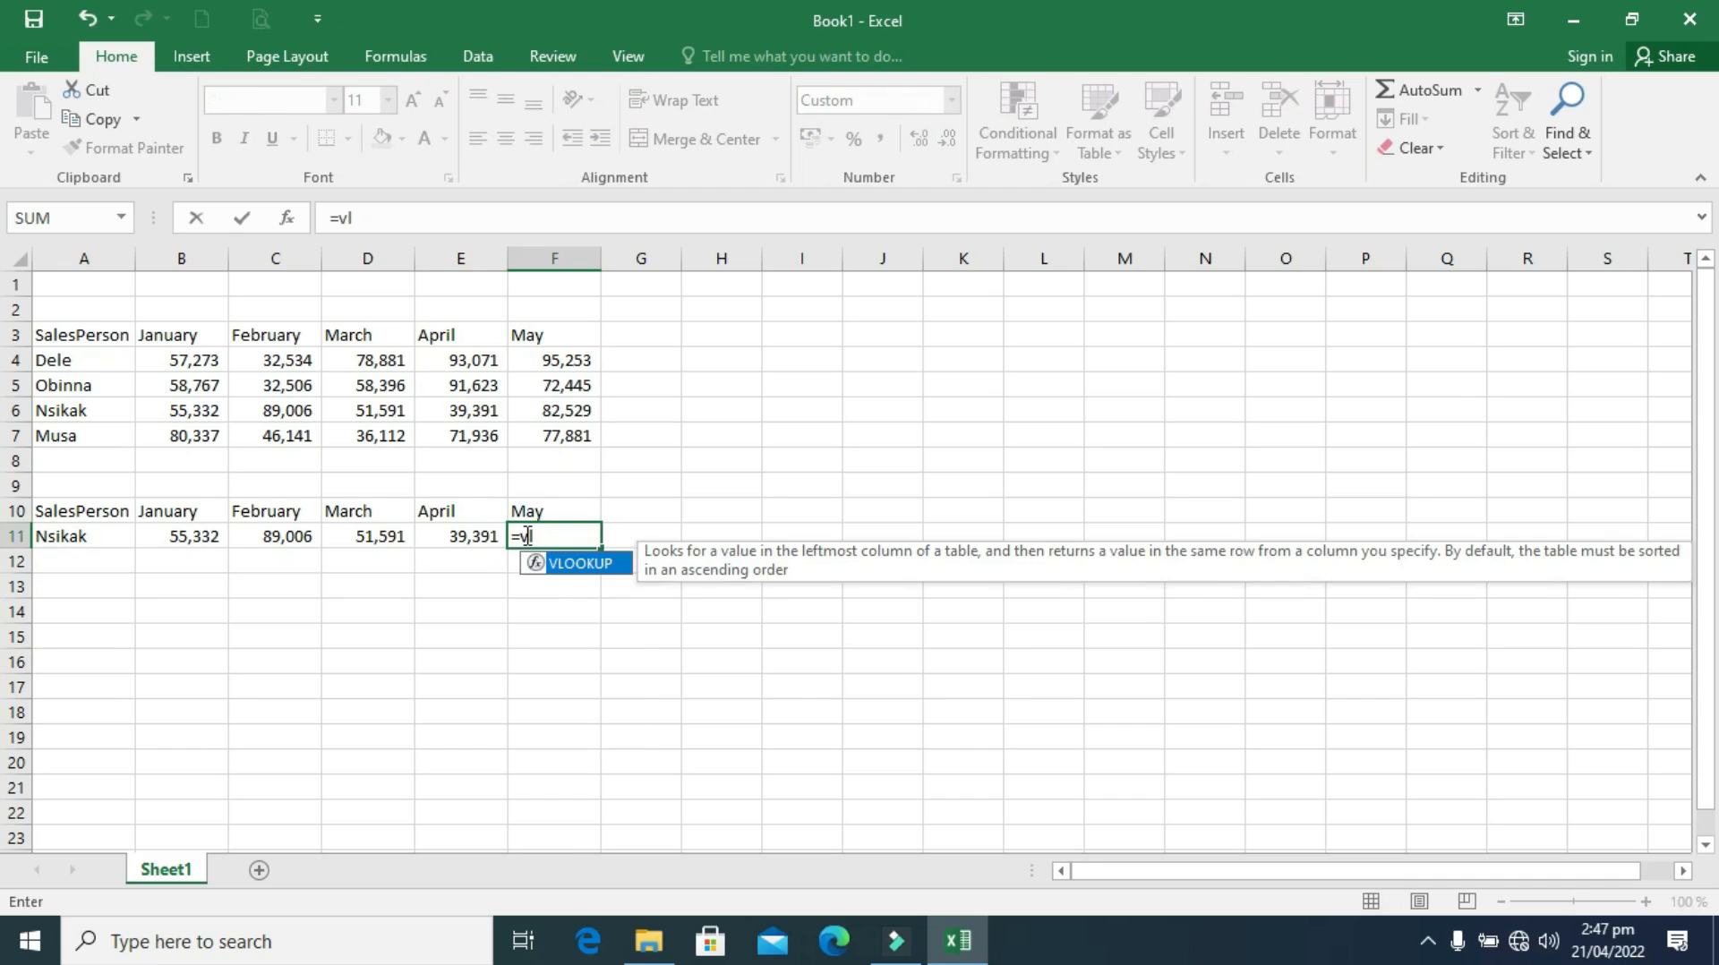
pyautogui.press('Tab')
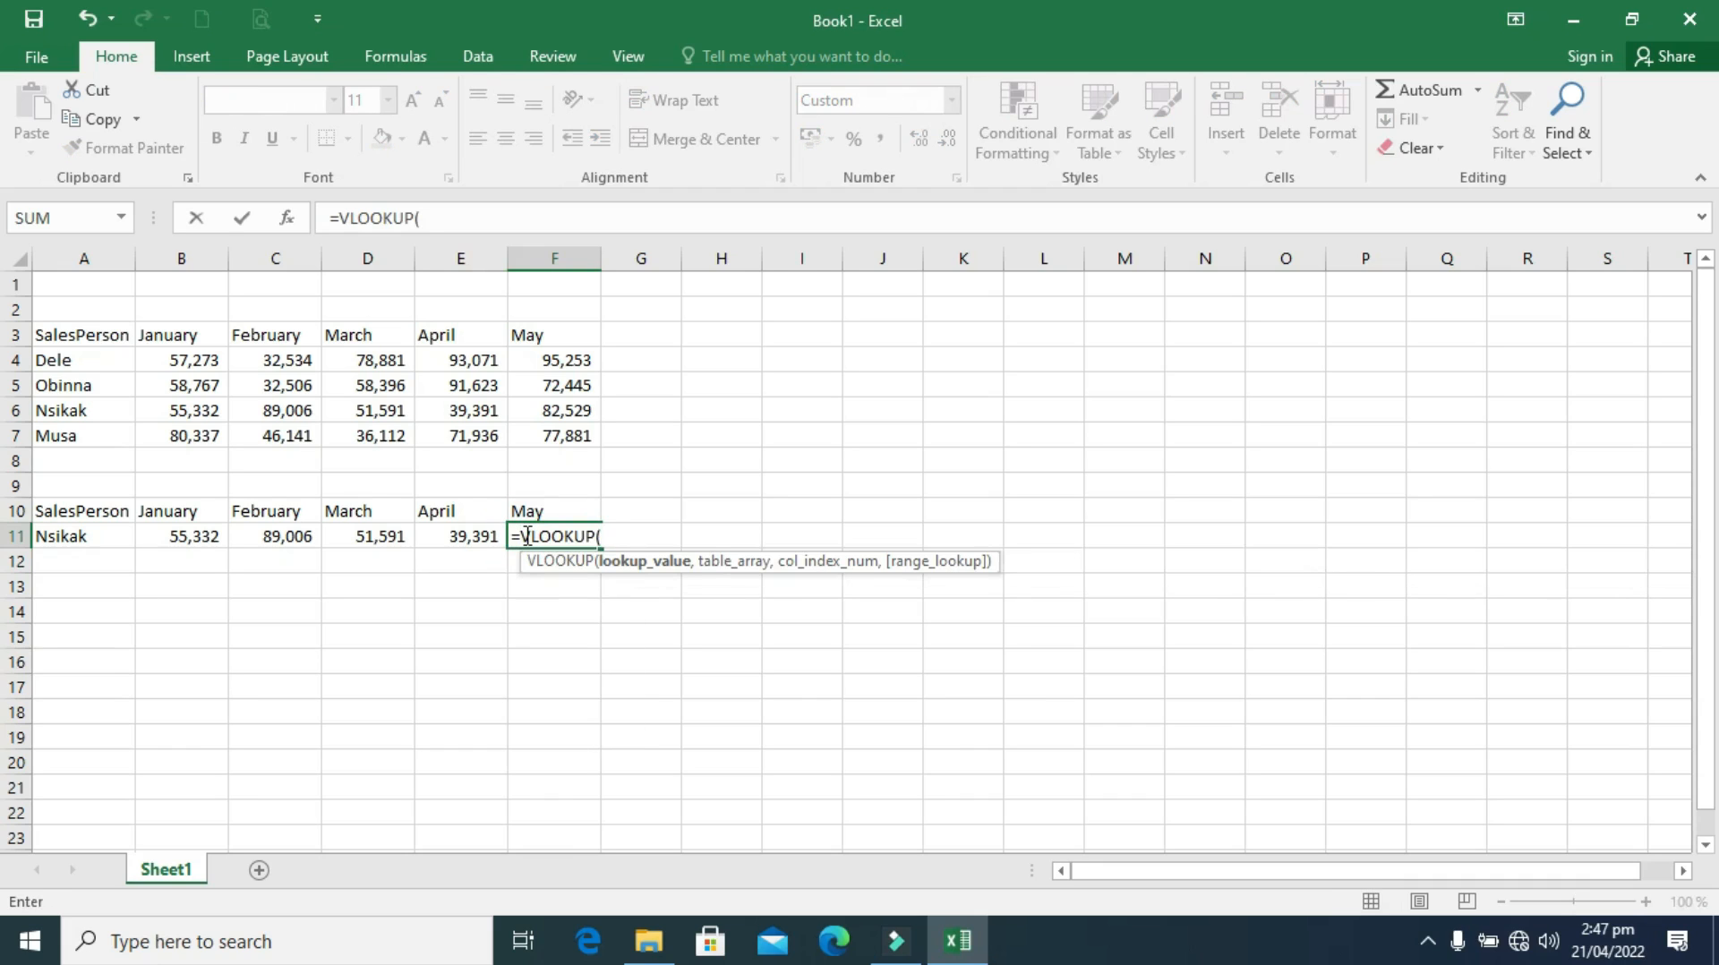
pyautogui.click(73, 539)
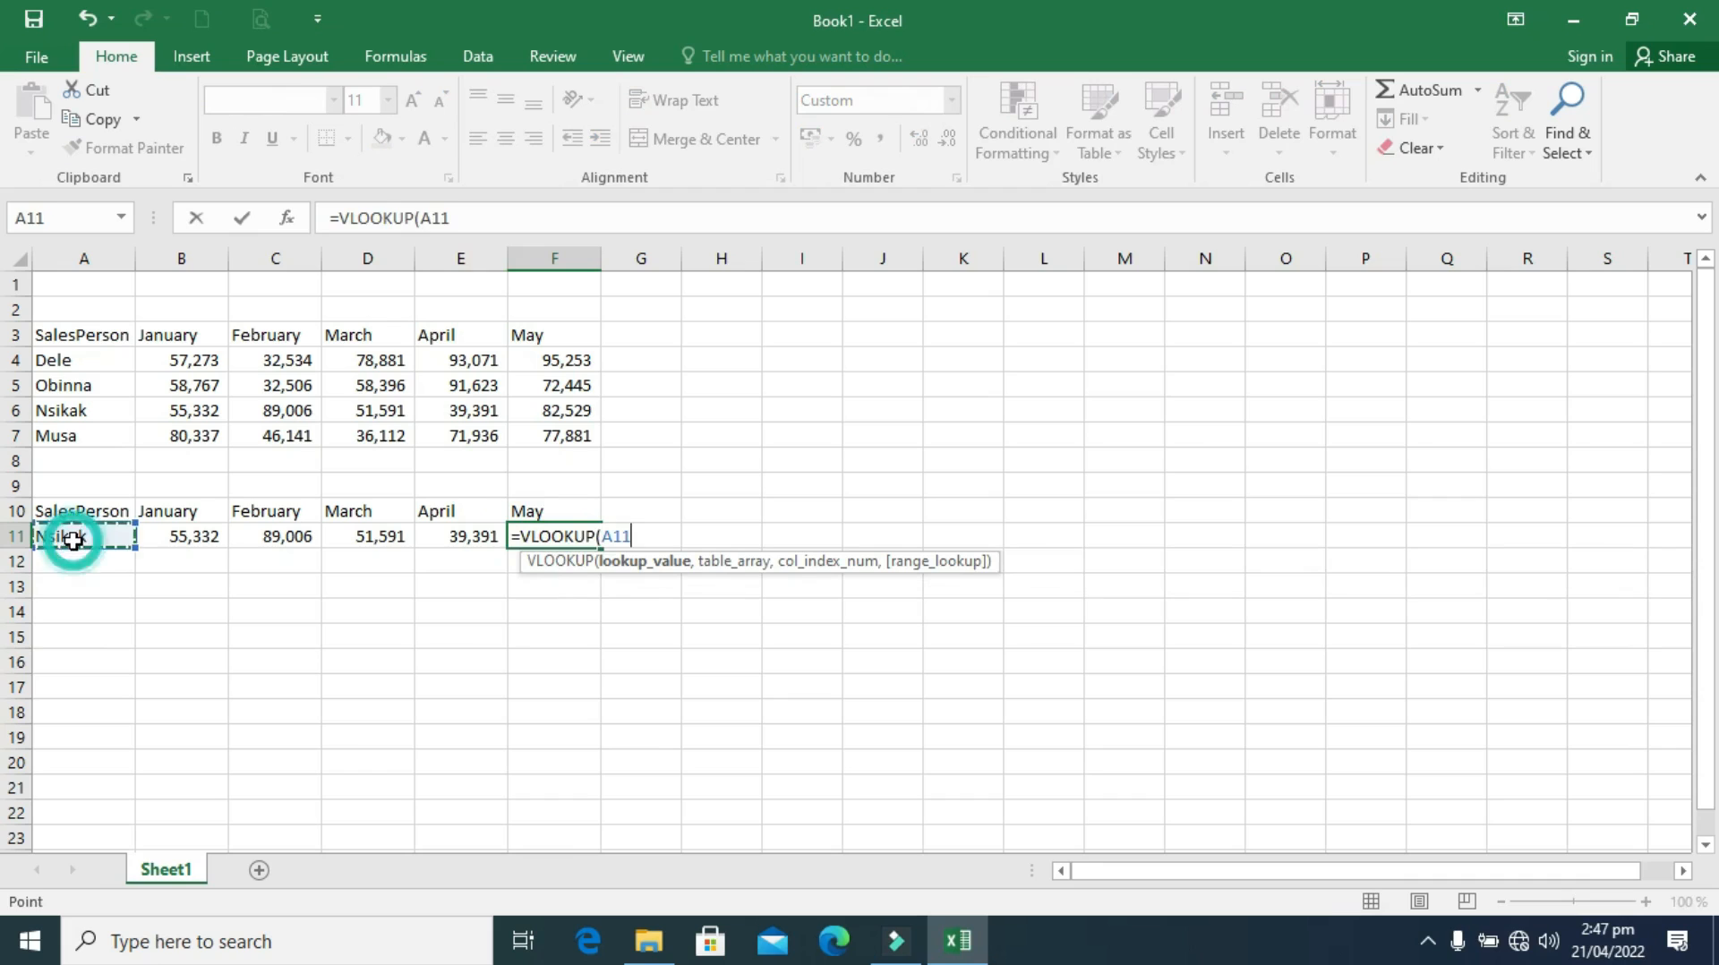
pyautogui.write(',sal')
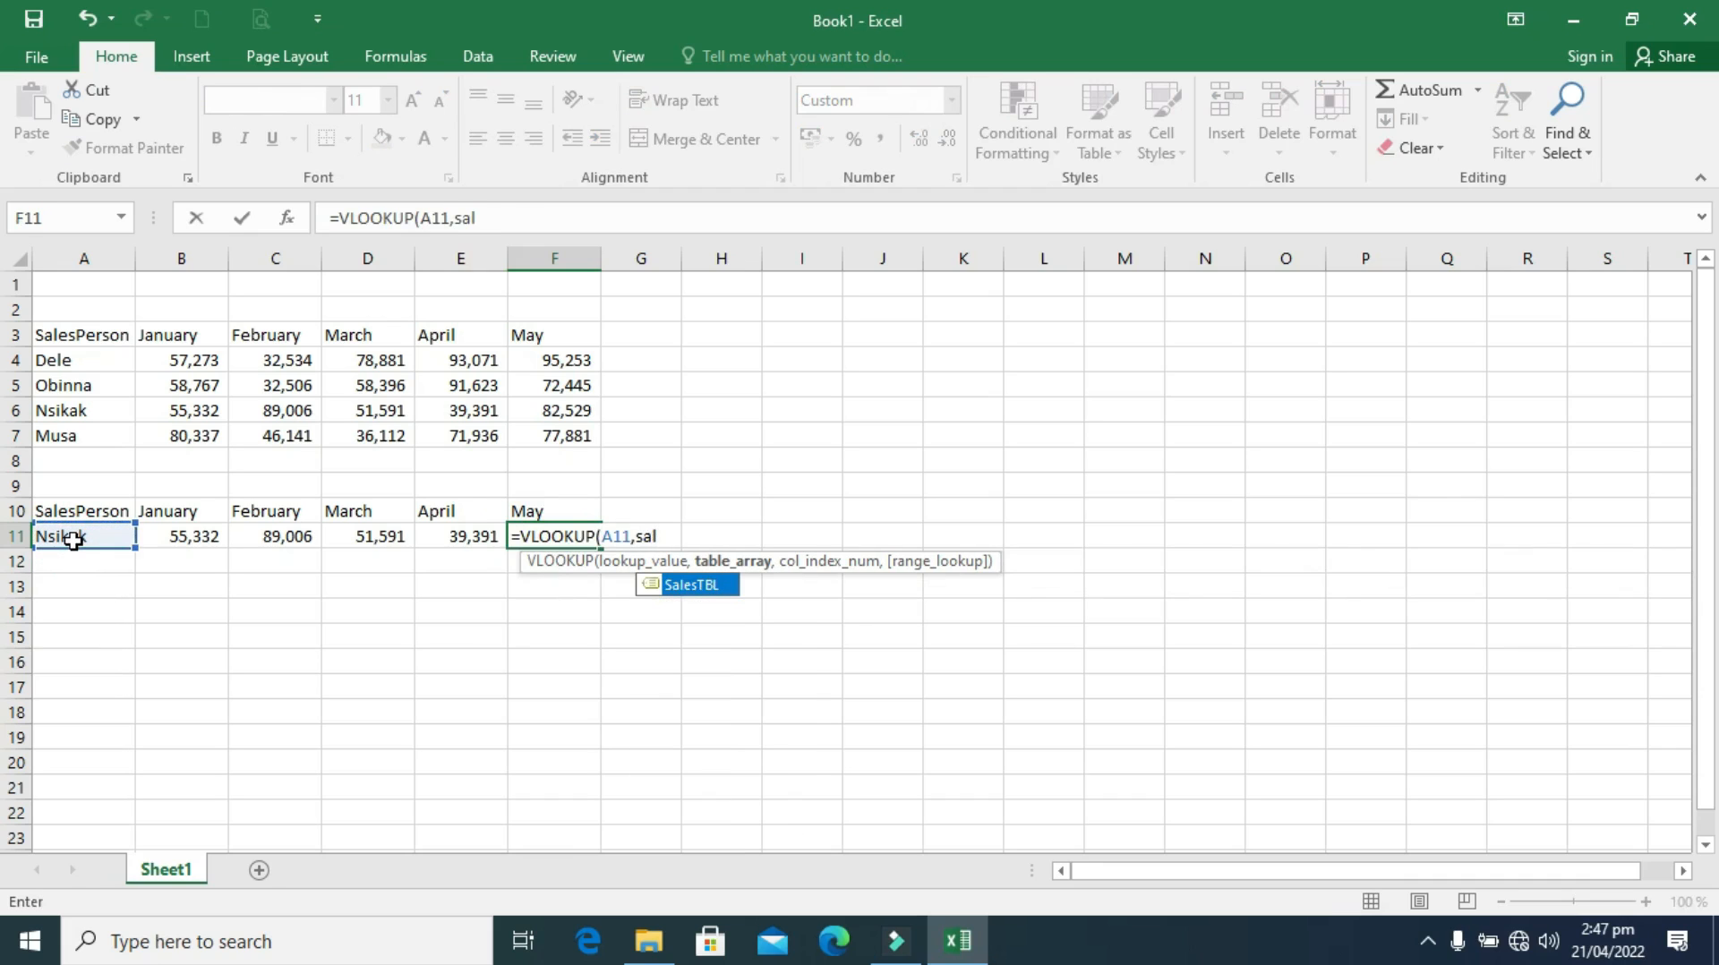
pyautogui.press('Tab')
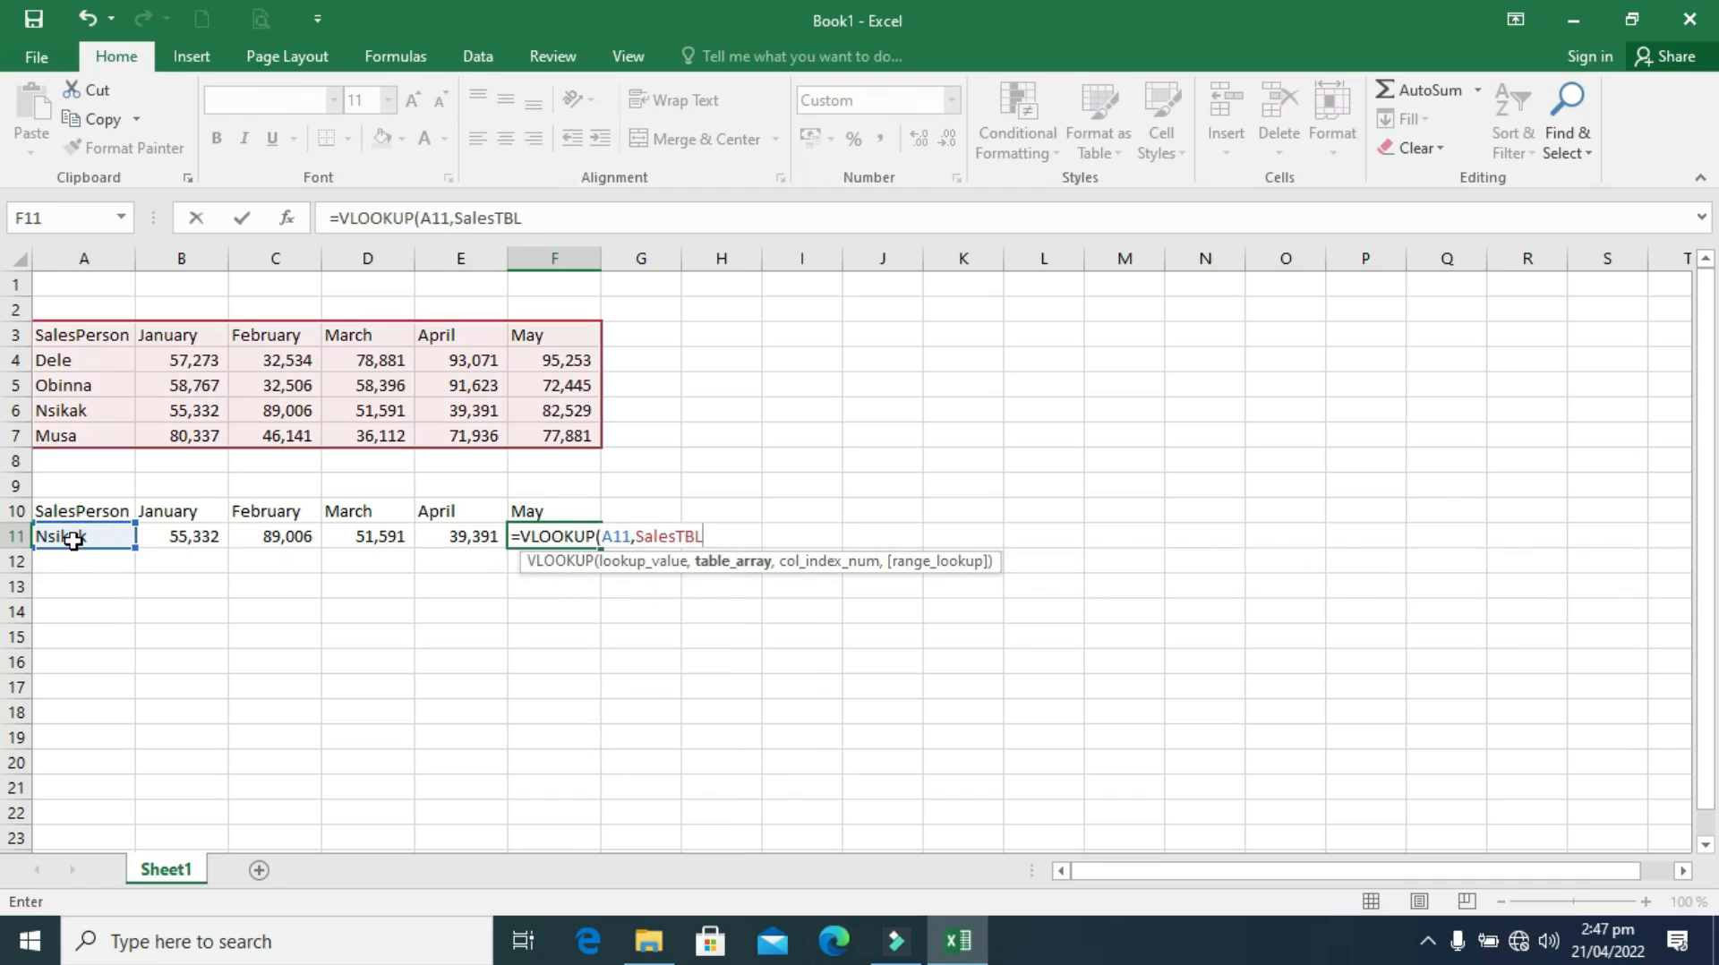
pyautogui.write(',')
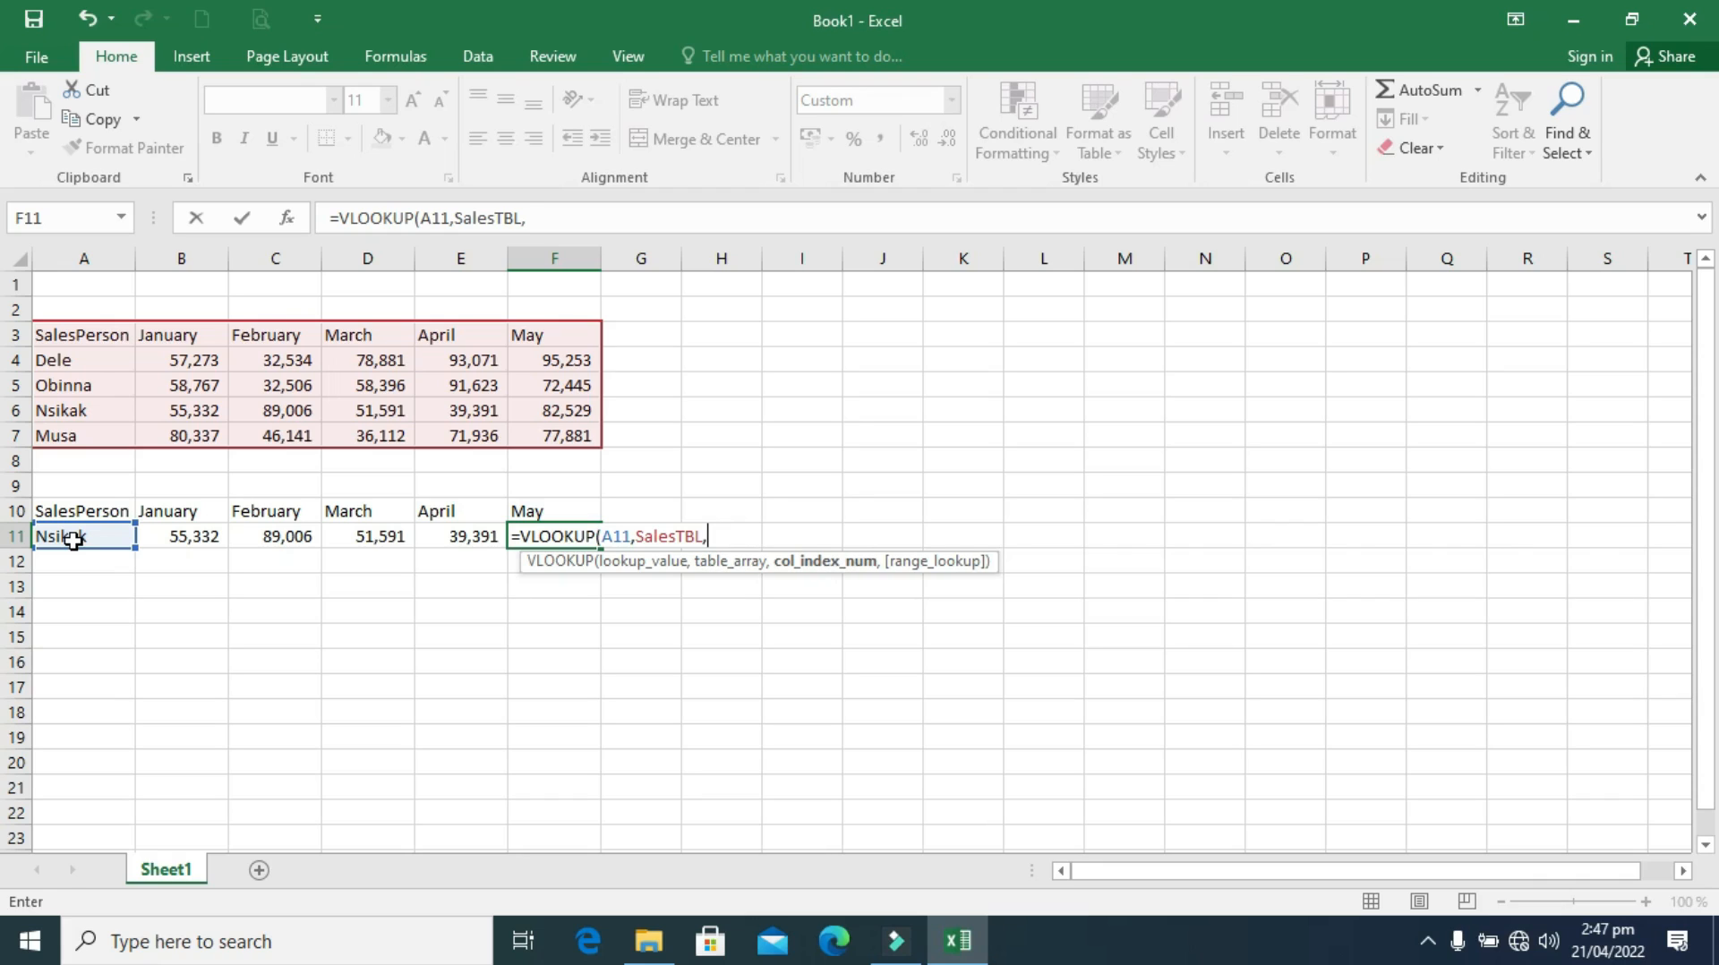
pyautogui.write('6,0')
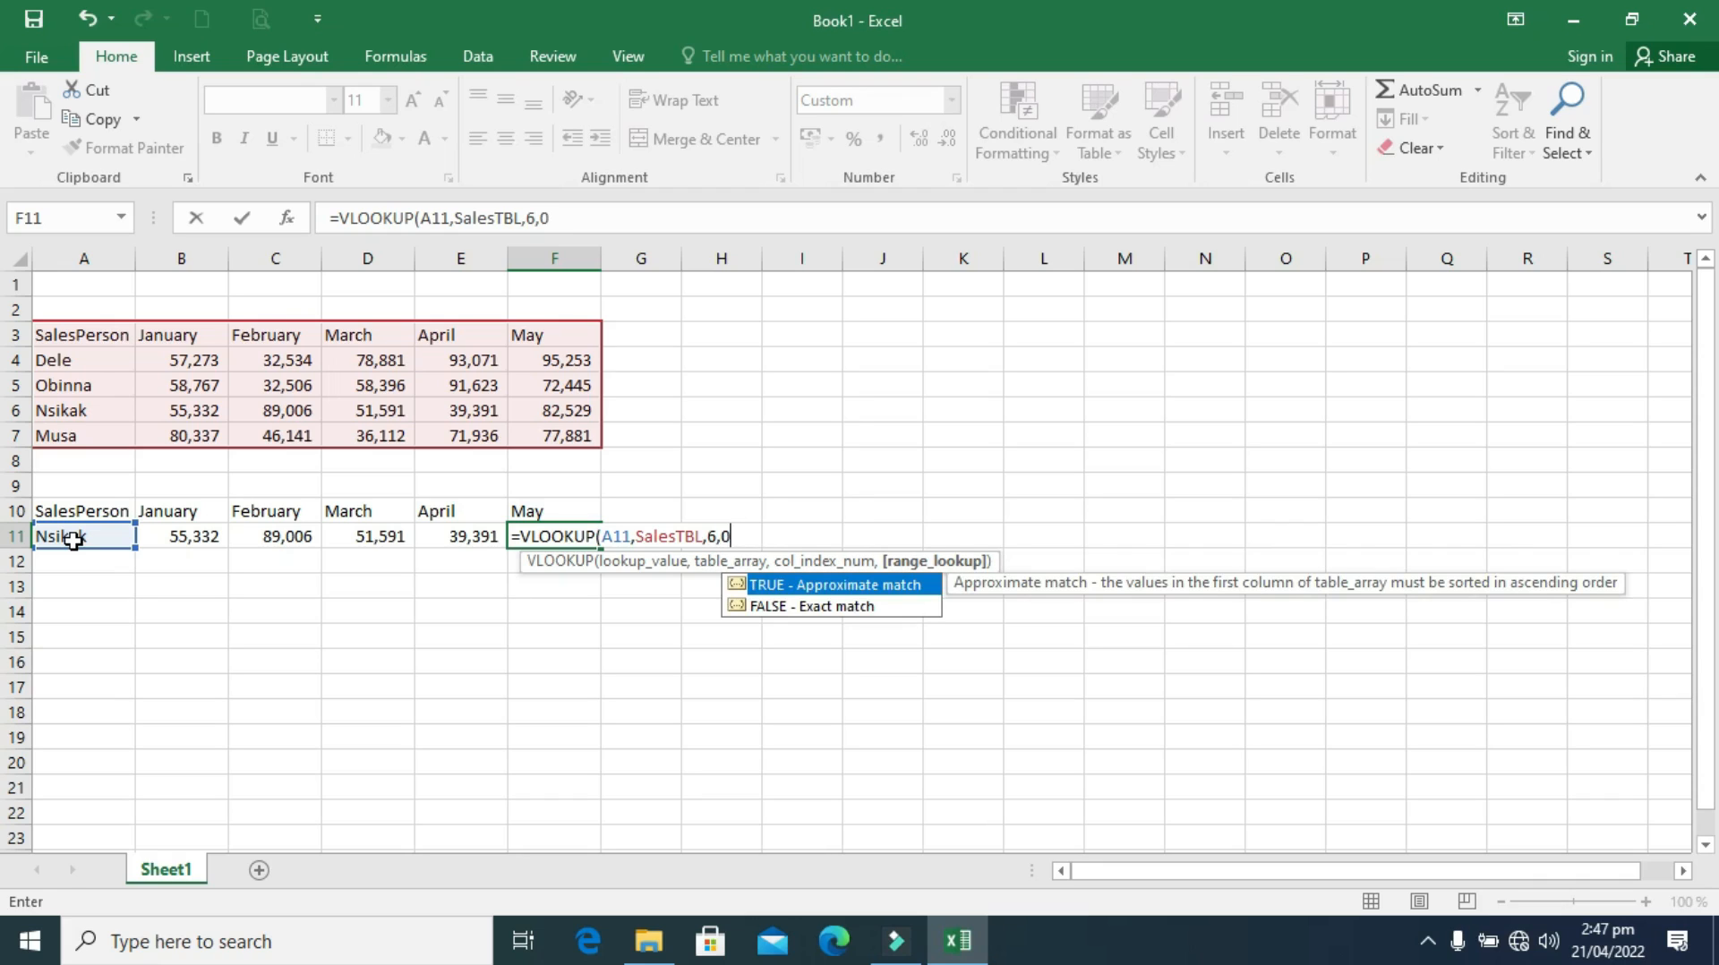
pyautogui.write(')')
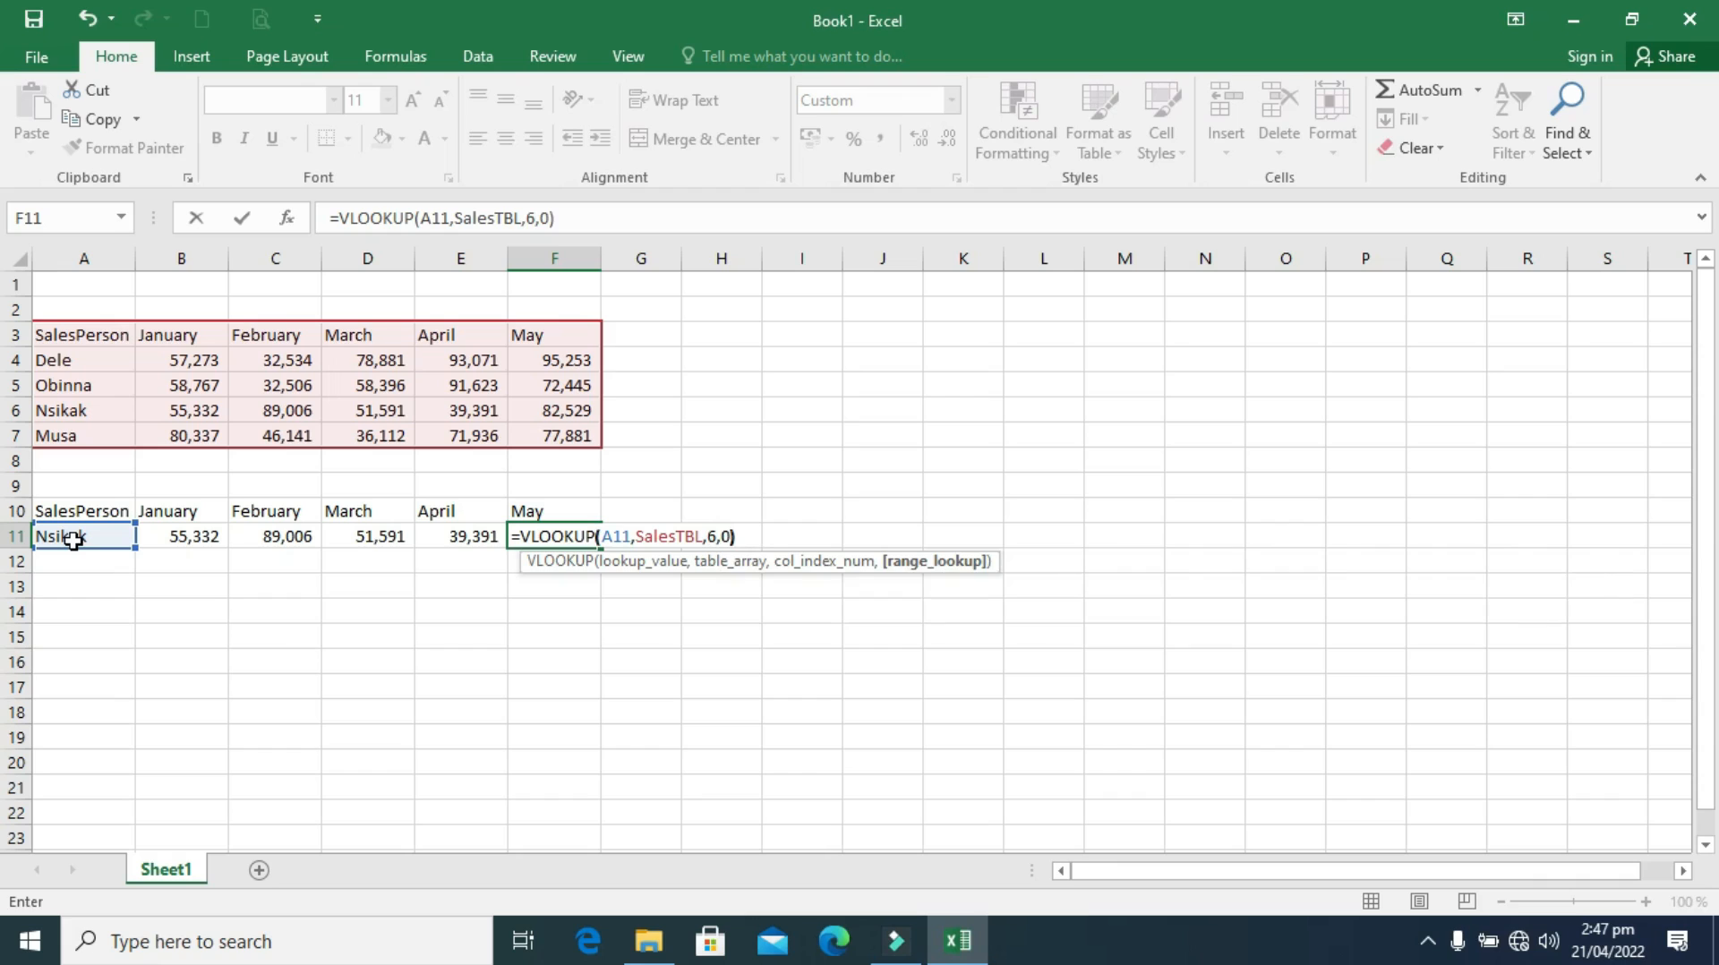
pyautogui.press('Return')
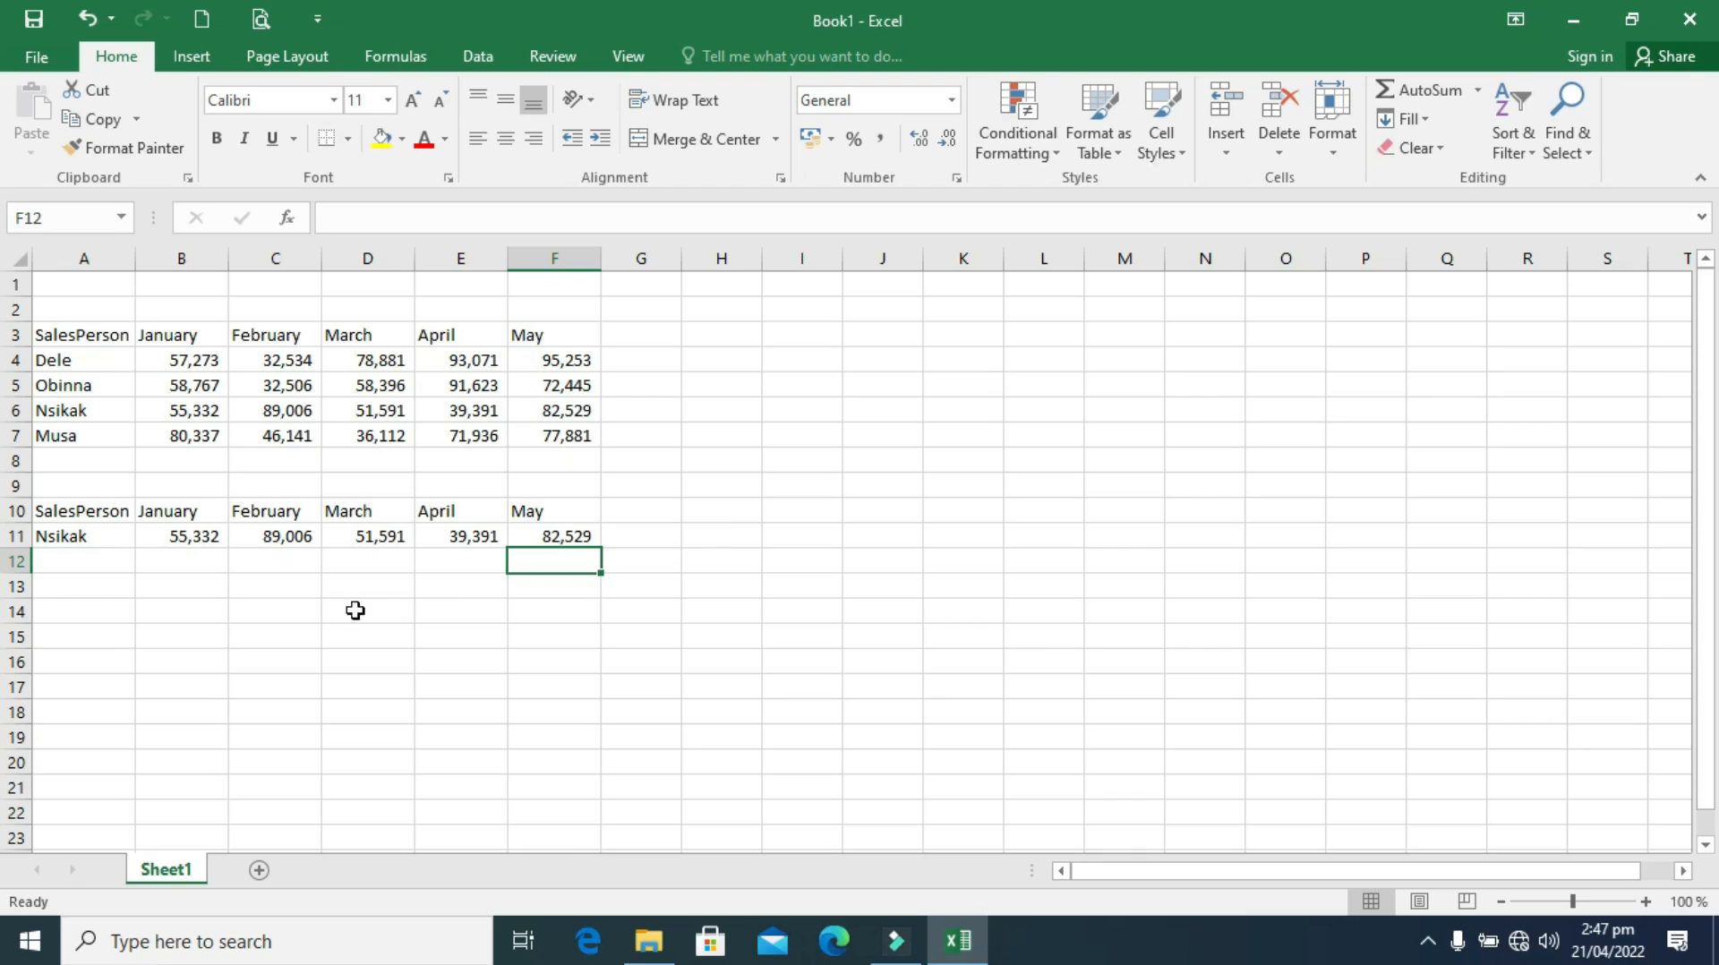
# Switch the SalesPerson selection in A11 to the fourth name and check the B11 result against B7.
pyautogui.click(79, 542)
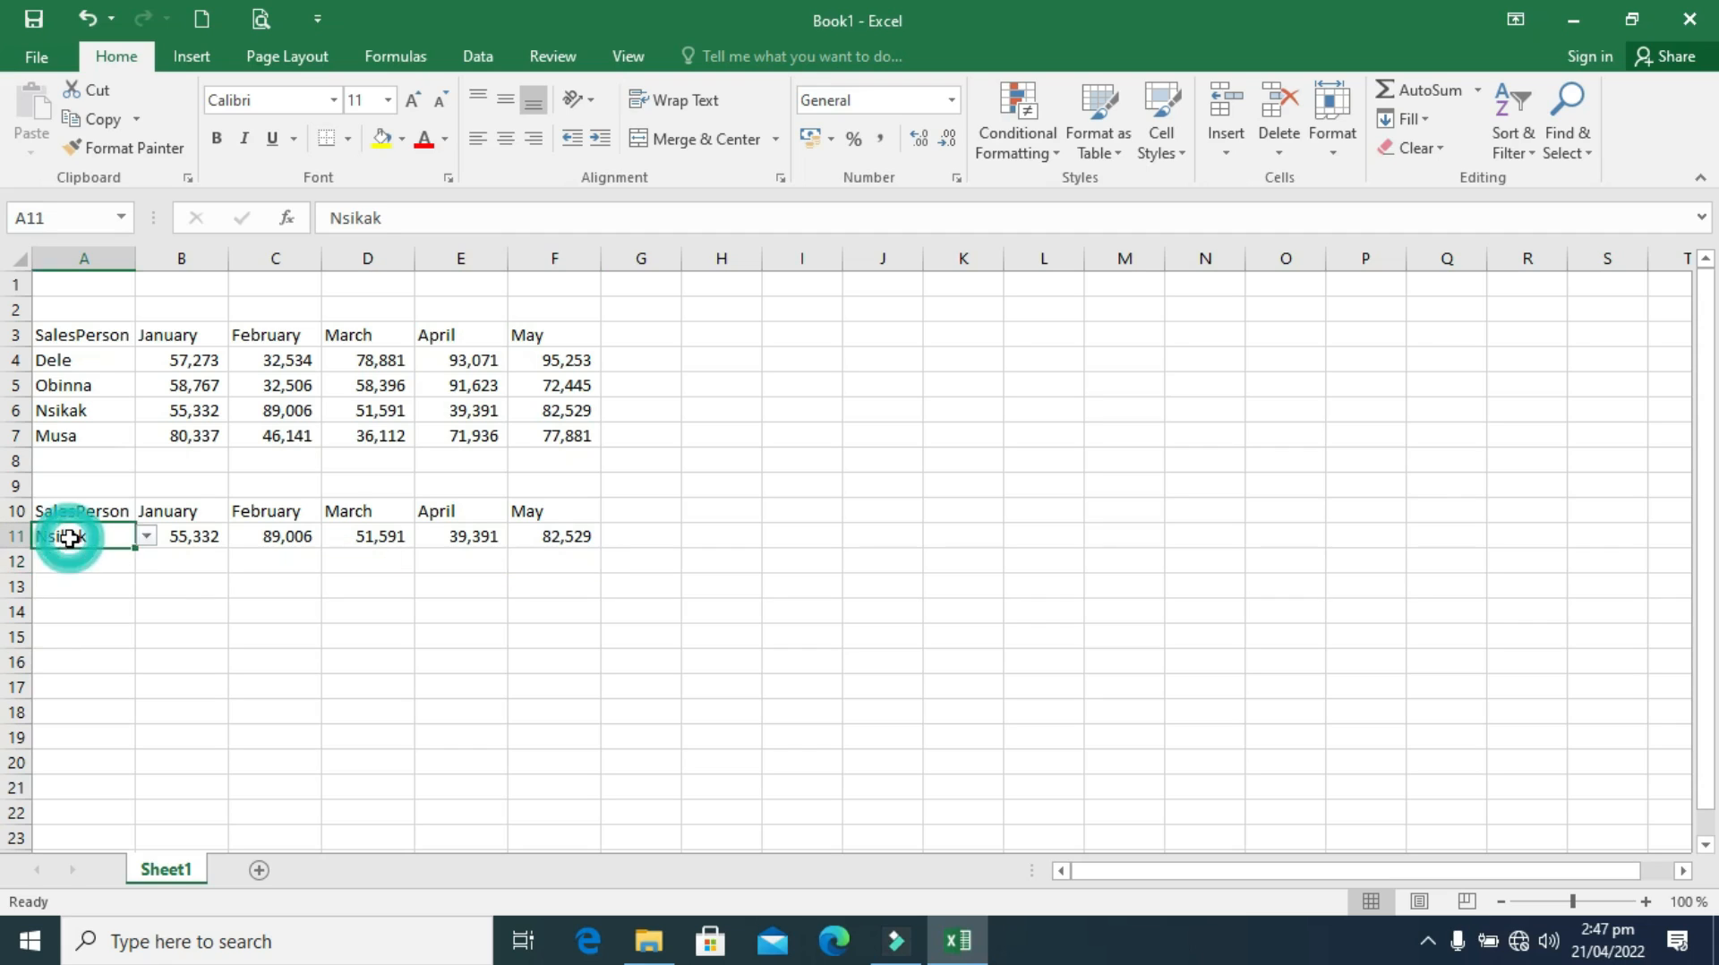
pyautogui.click(146, 537)
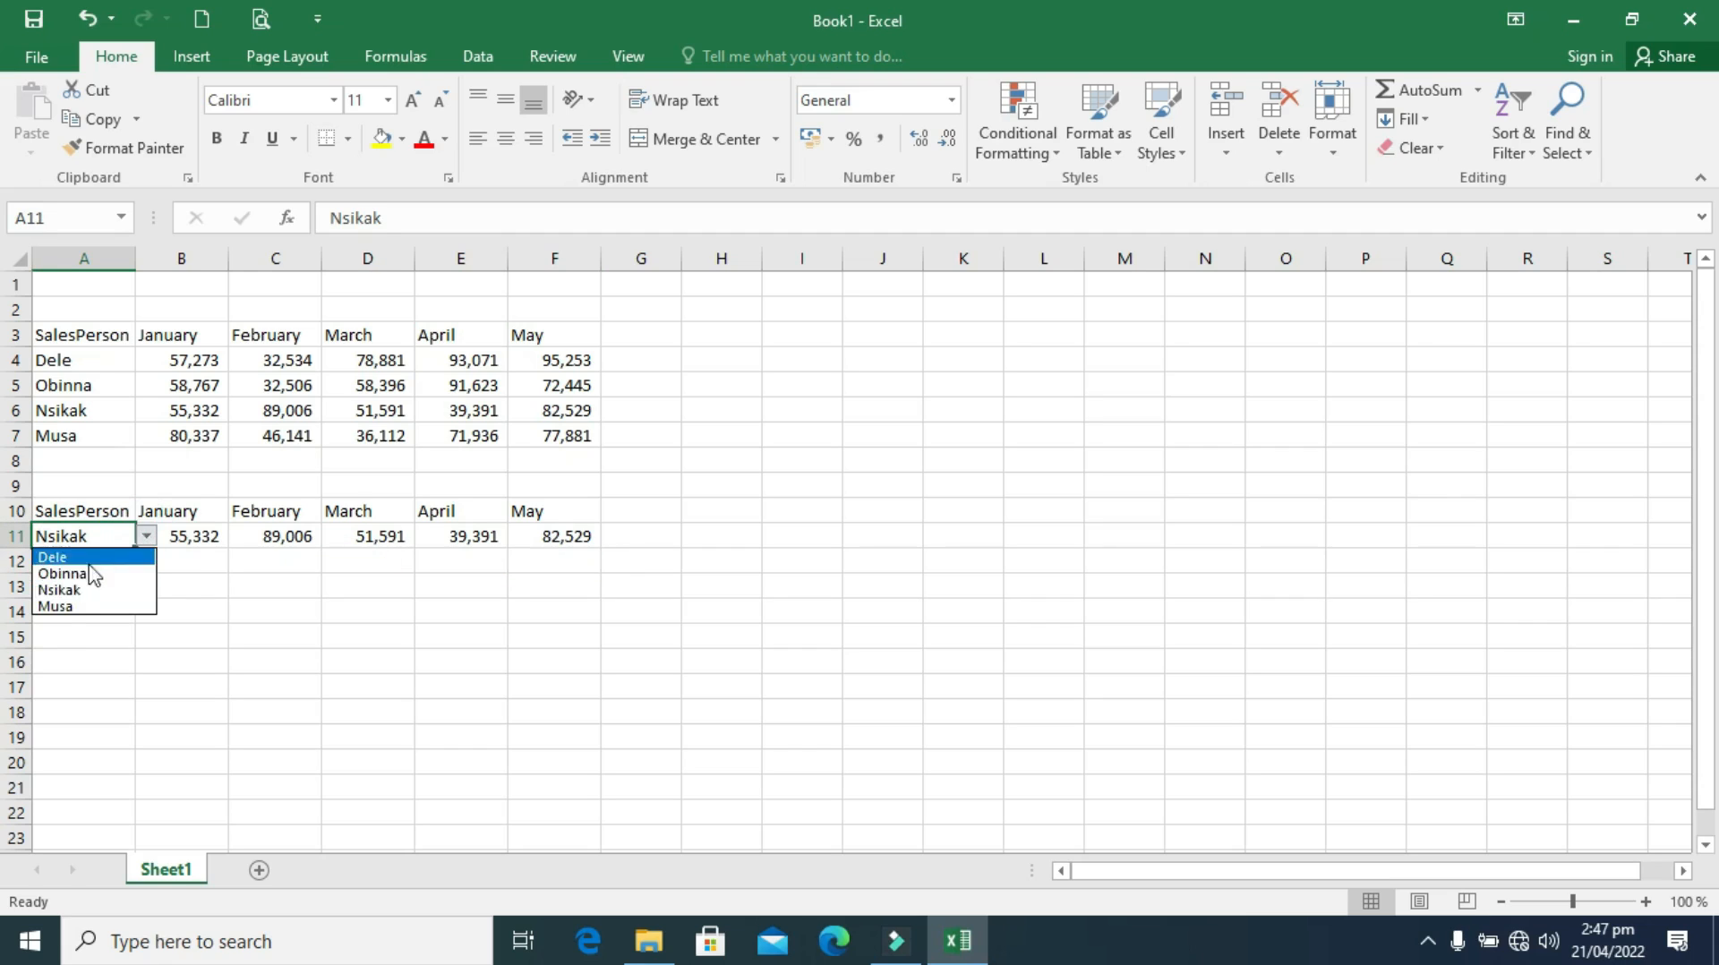
pyautogui.click(60, 604)
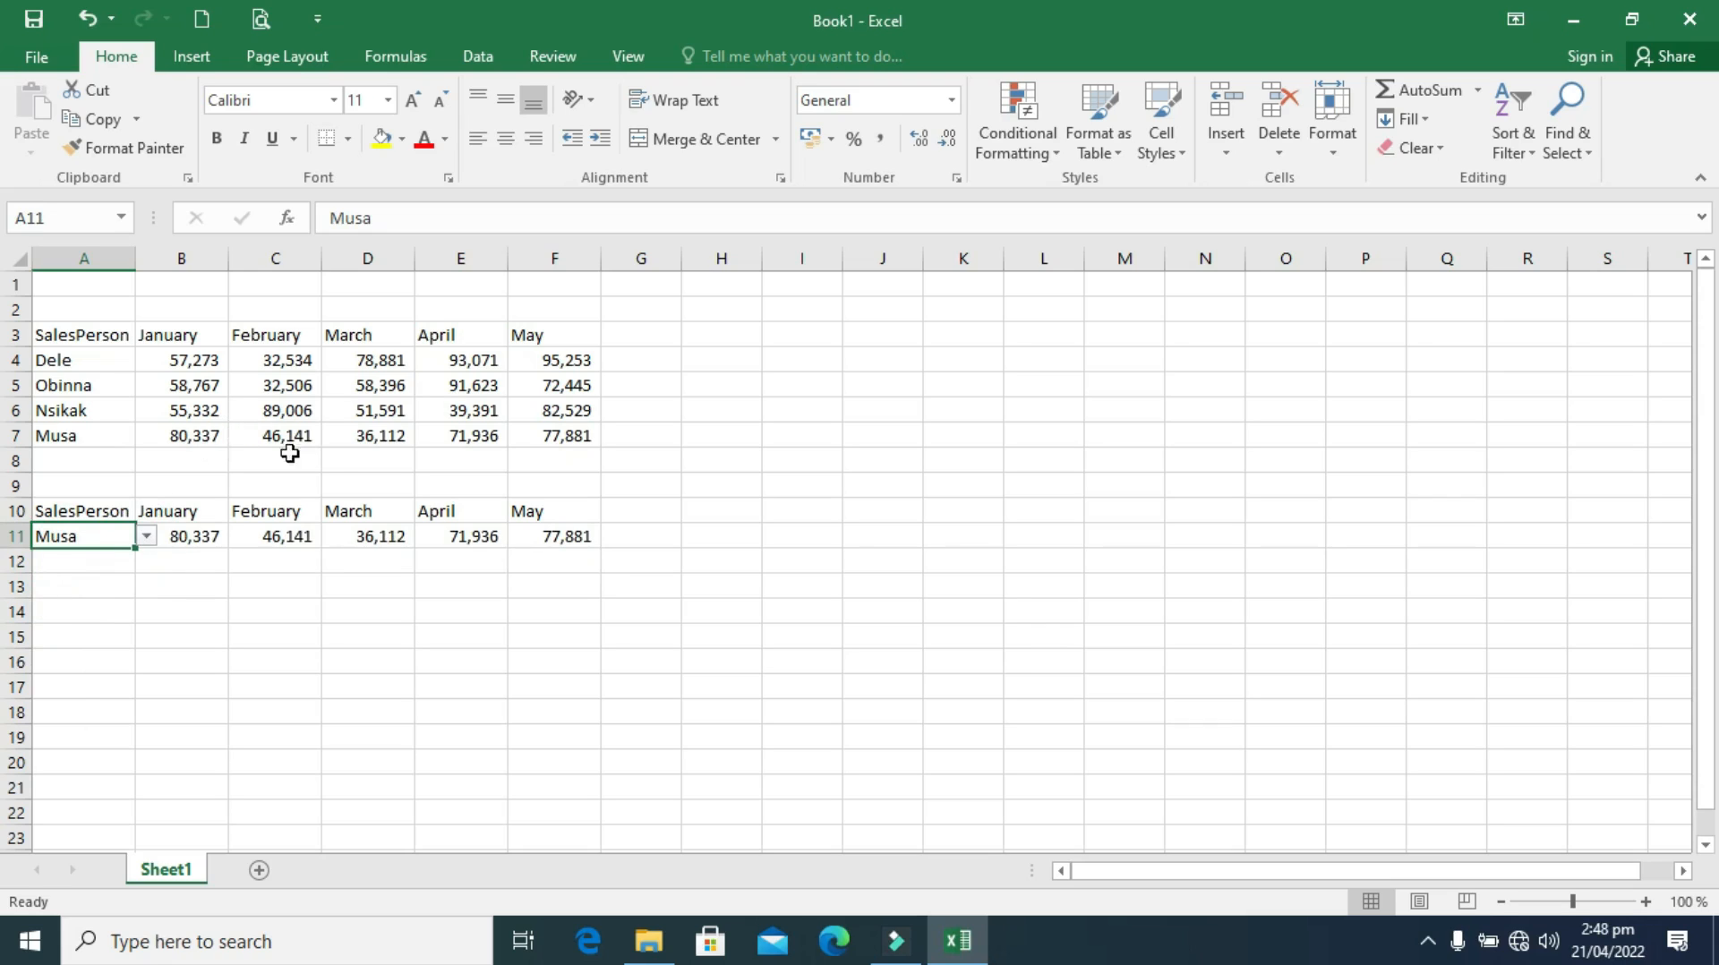
pyautogui.click(202, 536)
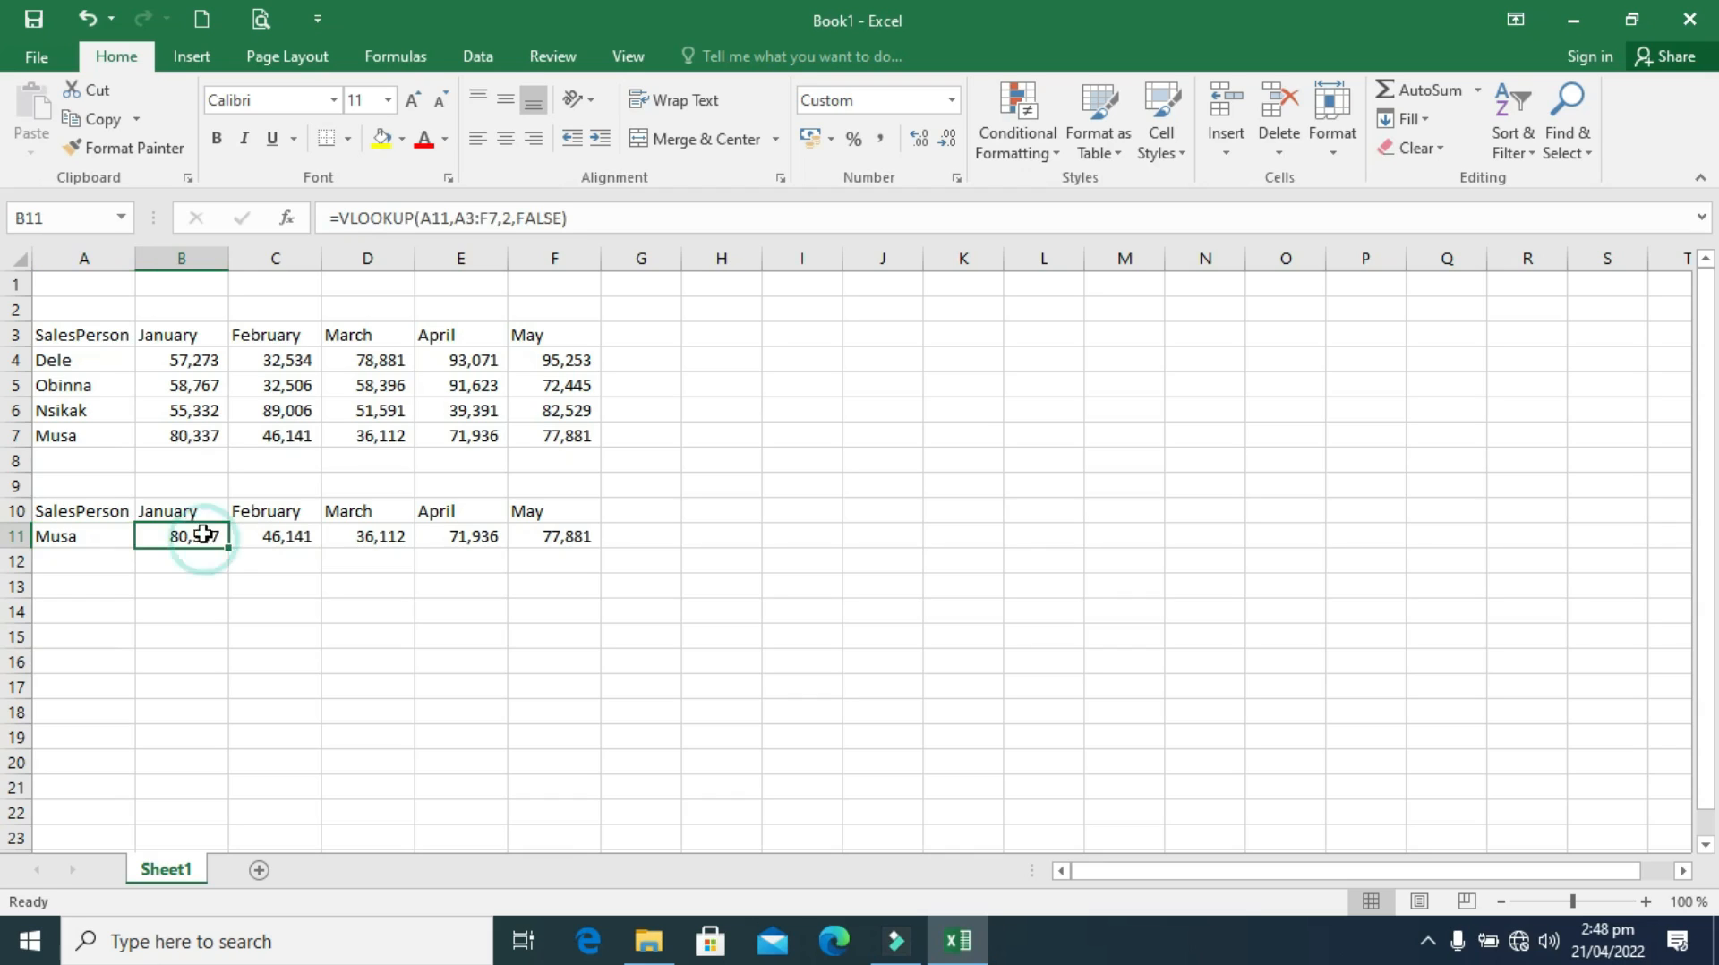
pyautogui.click(204, 439)
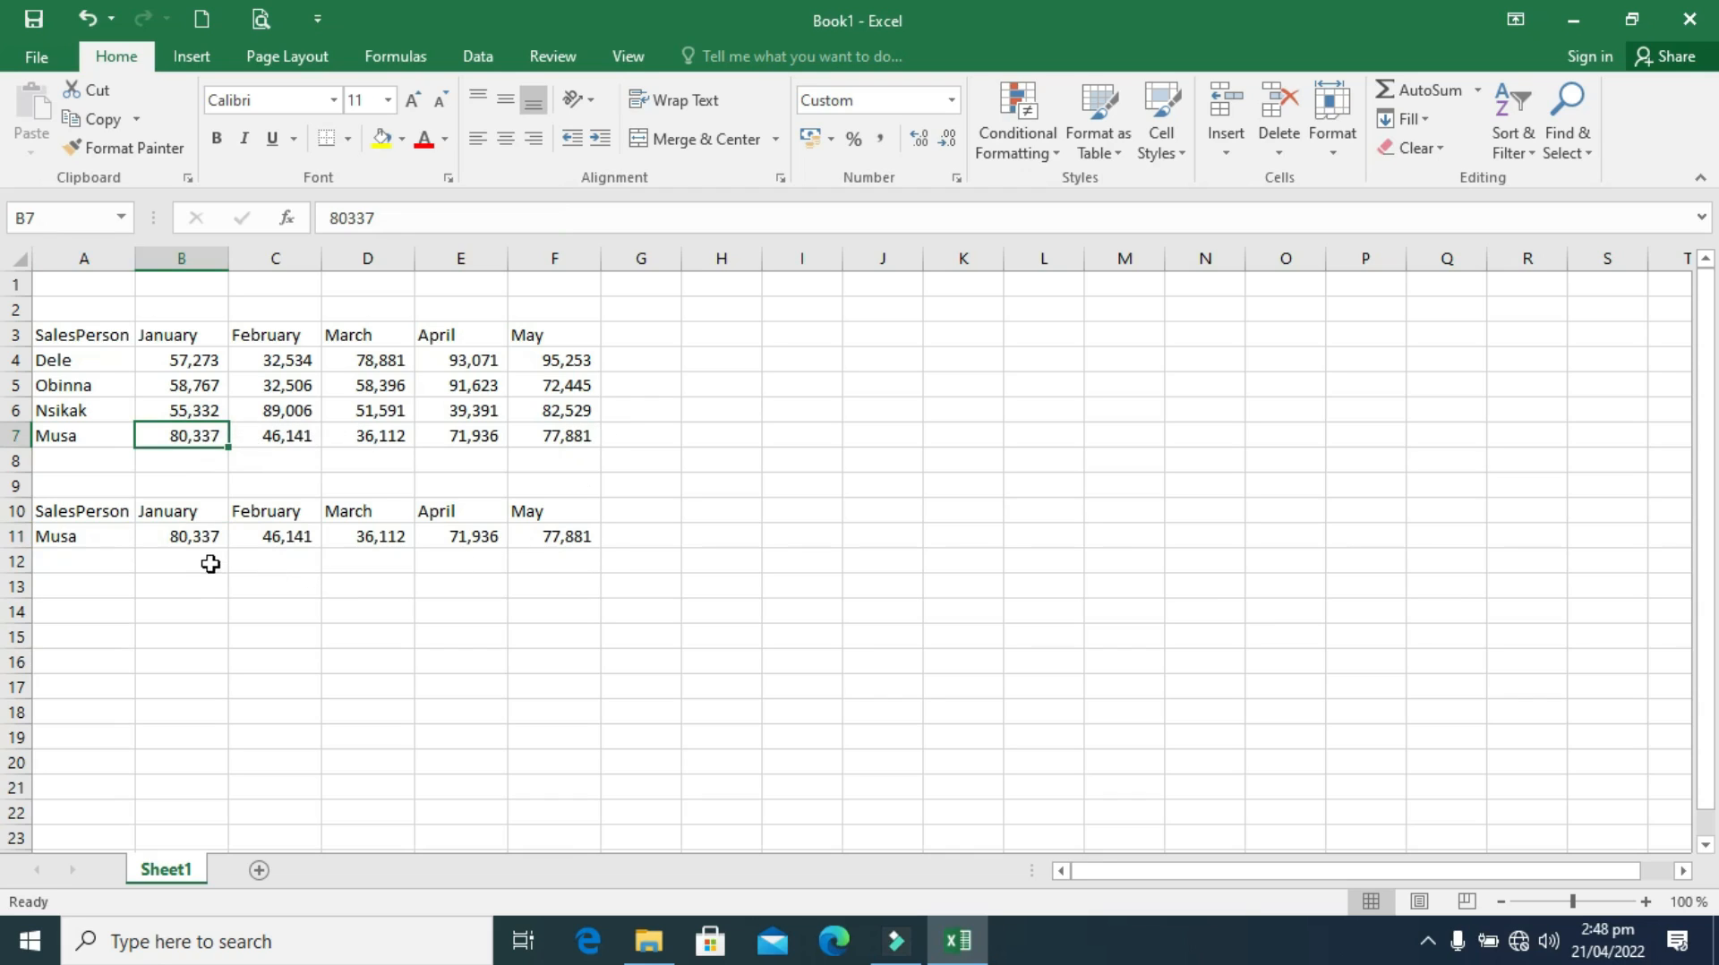
# Switch the SalesPerson selection in A11 to the second name in the list.
pyautogui.click(66, 538)
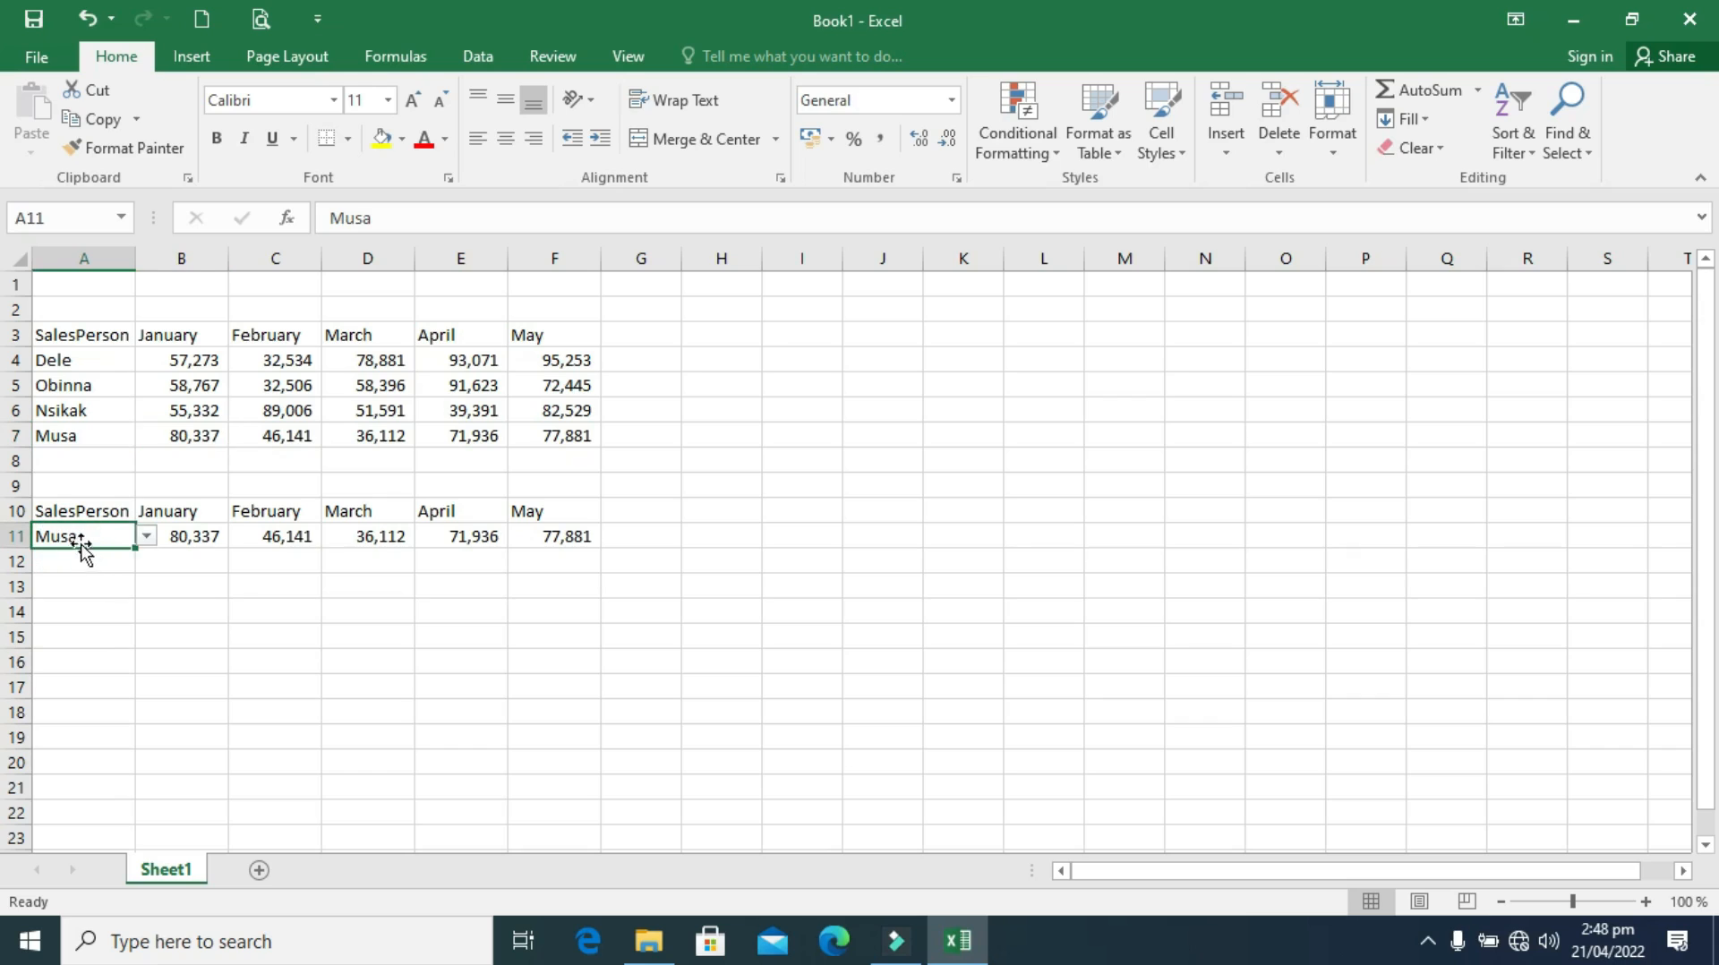
pyautogui.click(146, 536)
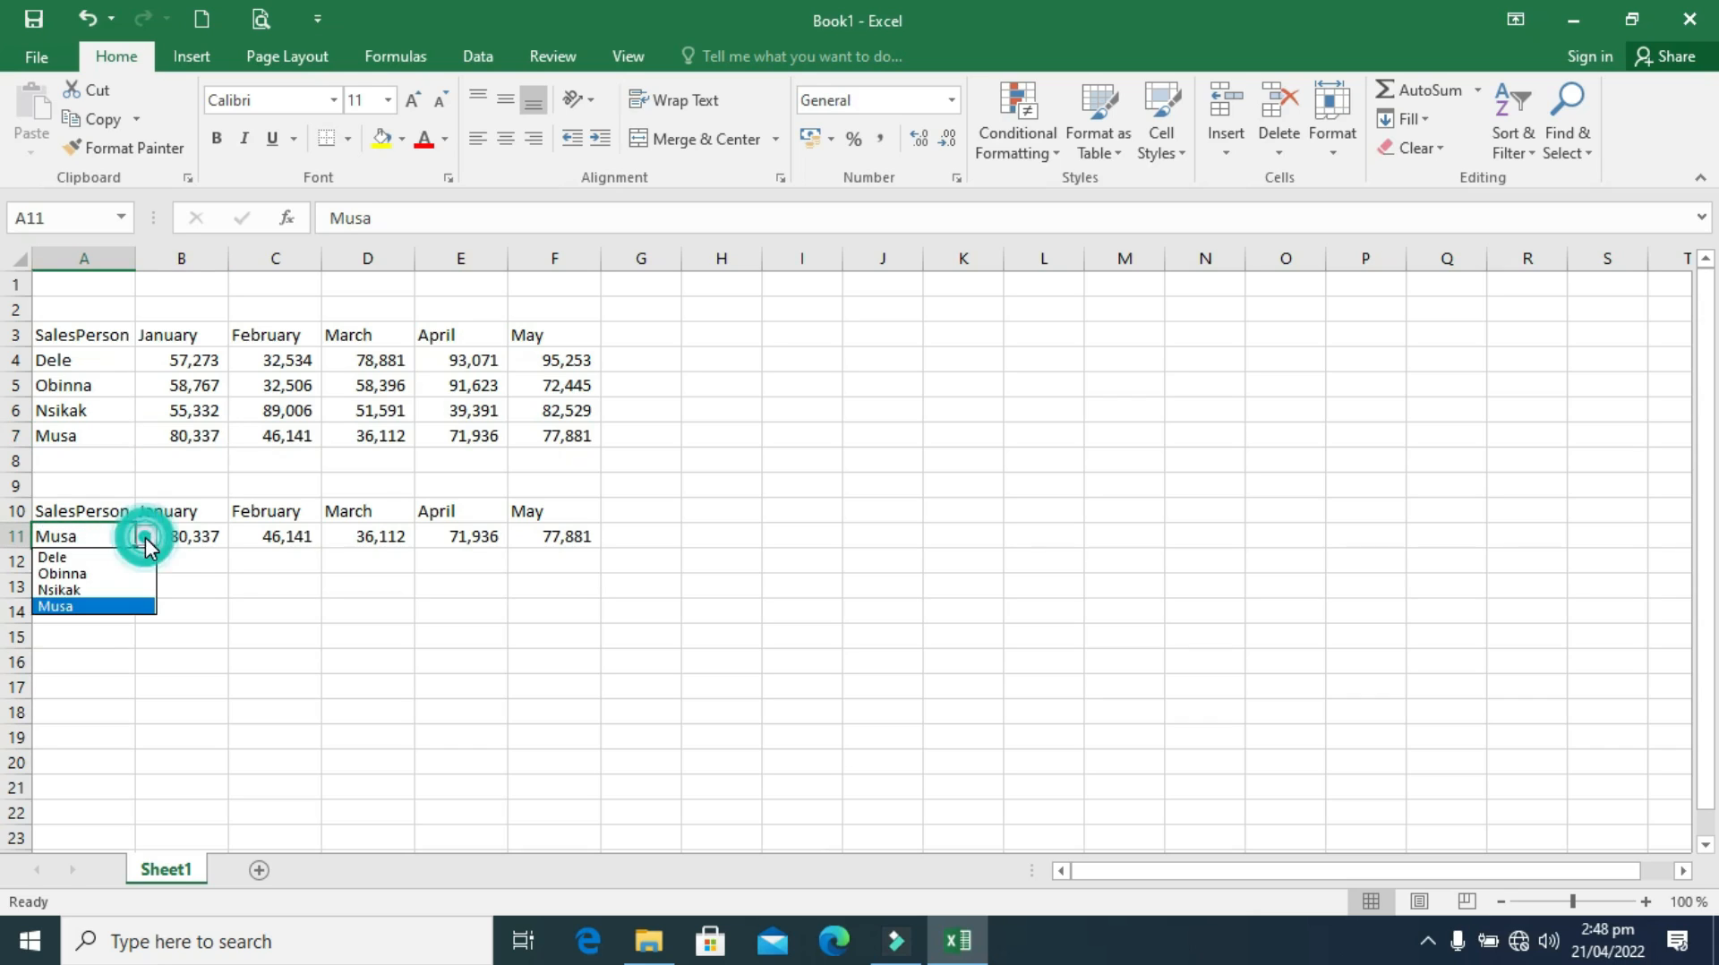
pyautogui.click(90, 582)
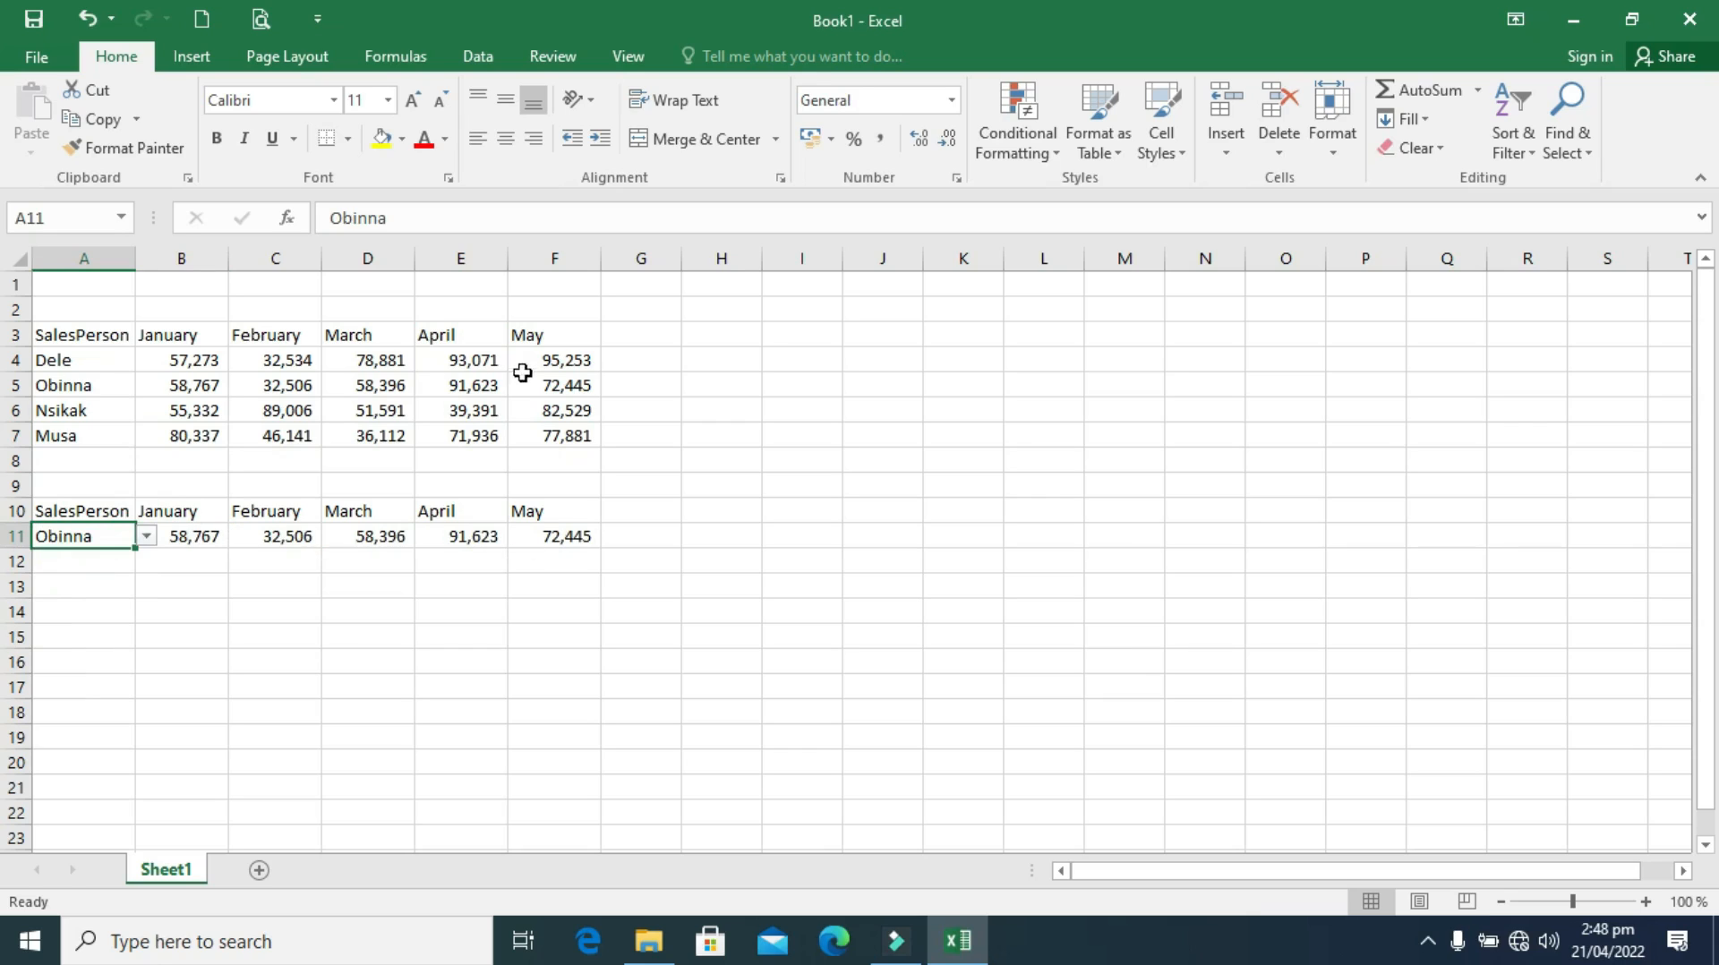
# Insert a 2-D clustered column chart from A10:F11 and move it beside the tables, with its upper corner at H2.
pyautogui.click(59, 511)
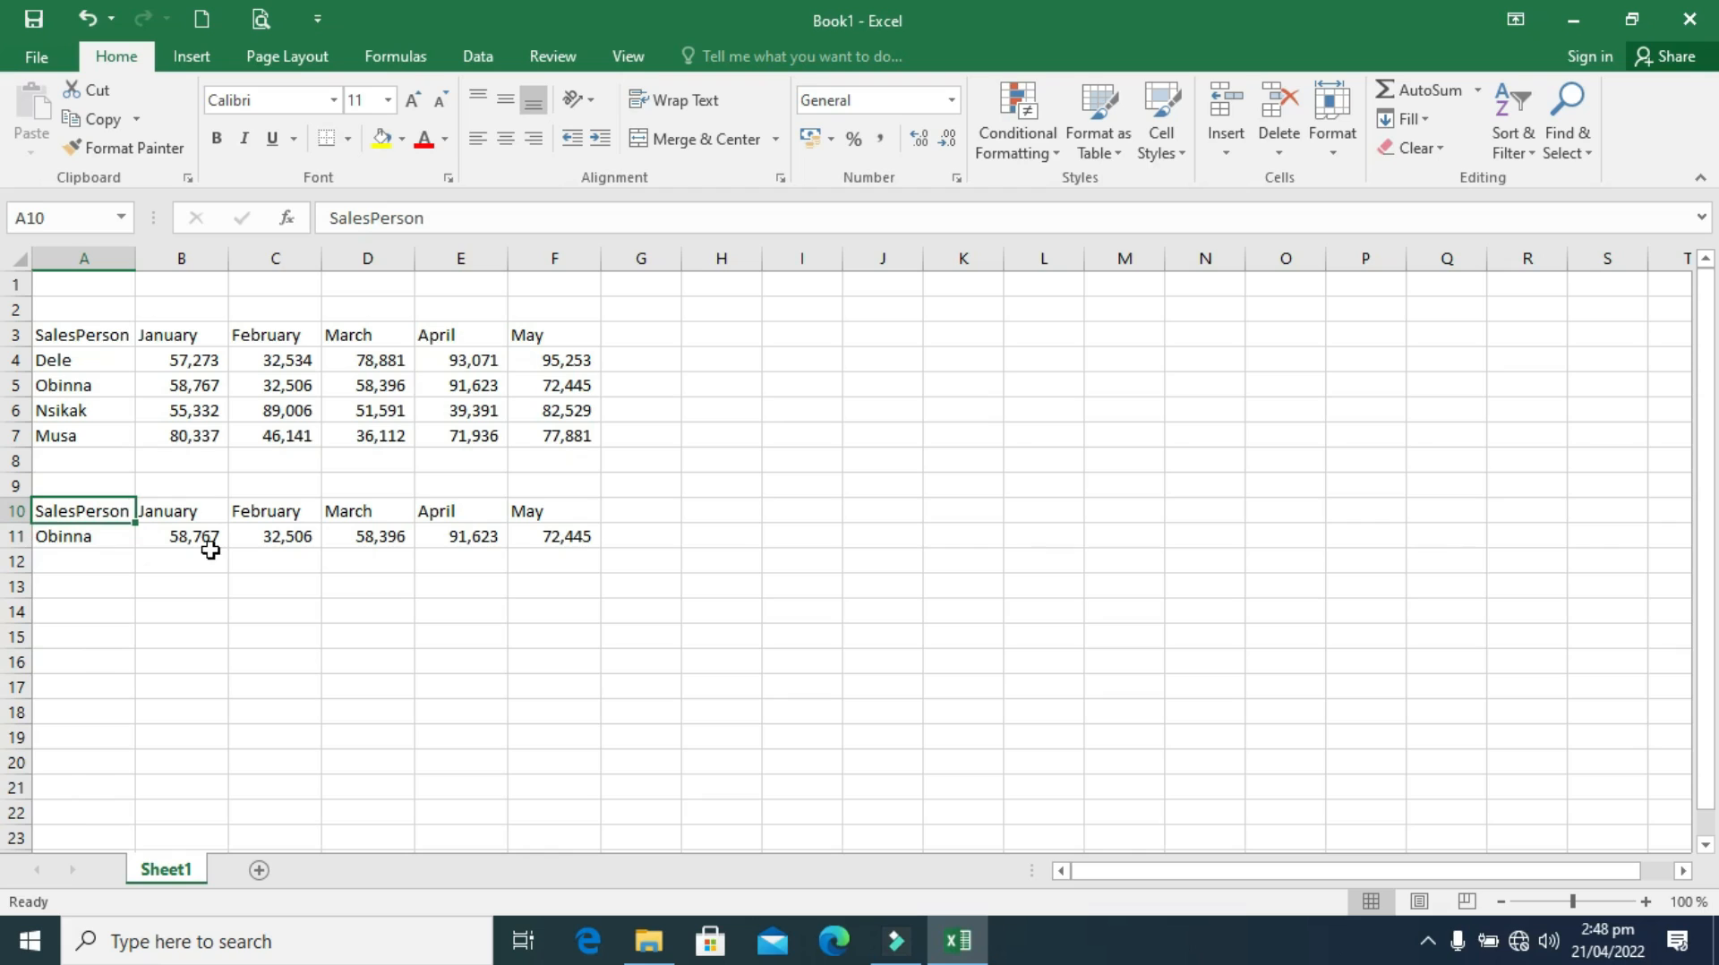
pyautogui.click(80, 511)
pyautogui.moveTo(79, 511); pyautogui.dragTo(561, 548)
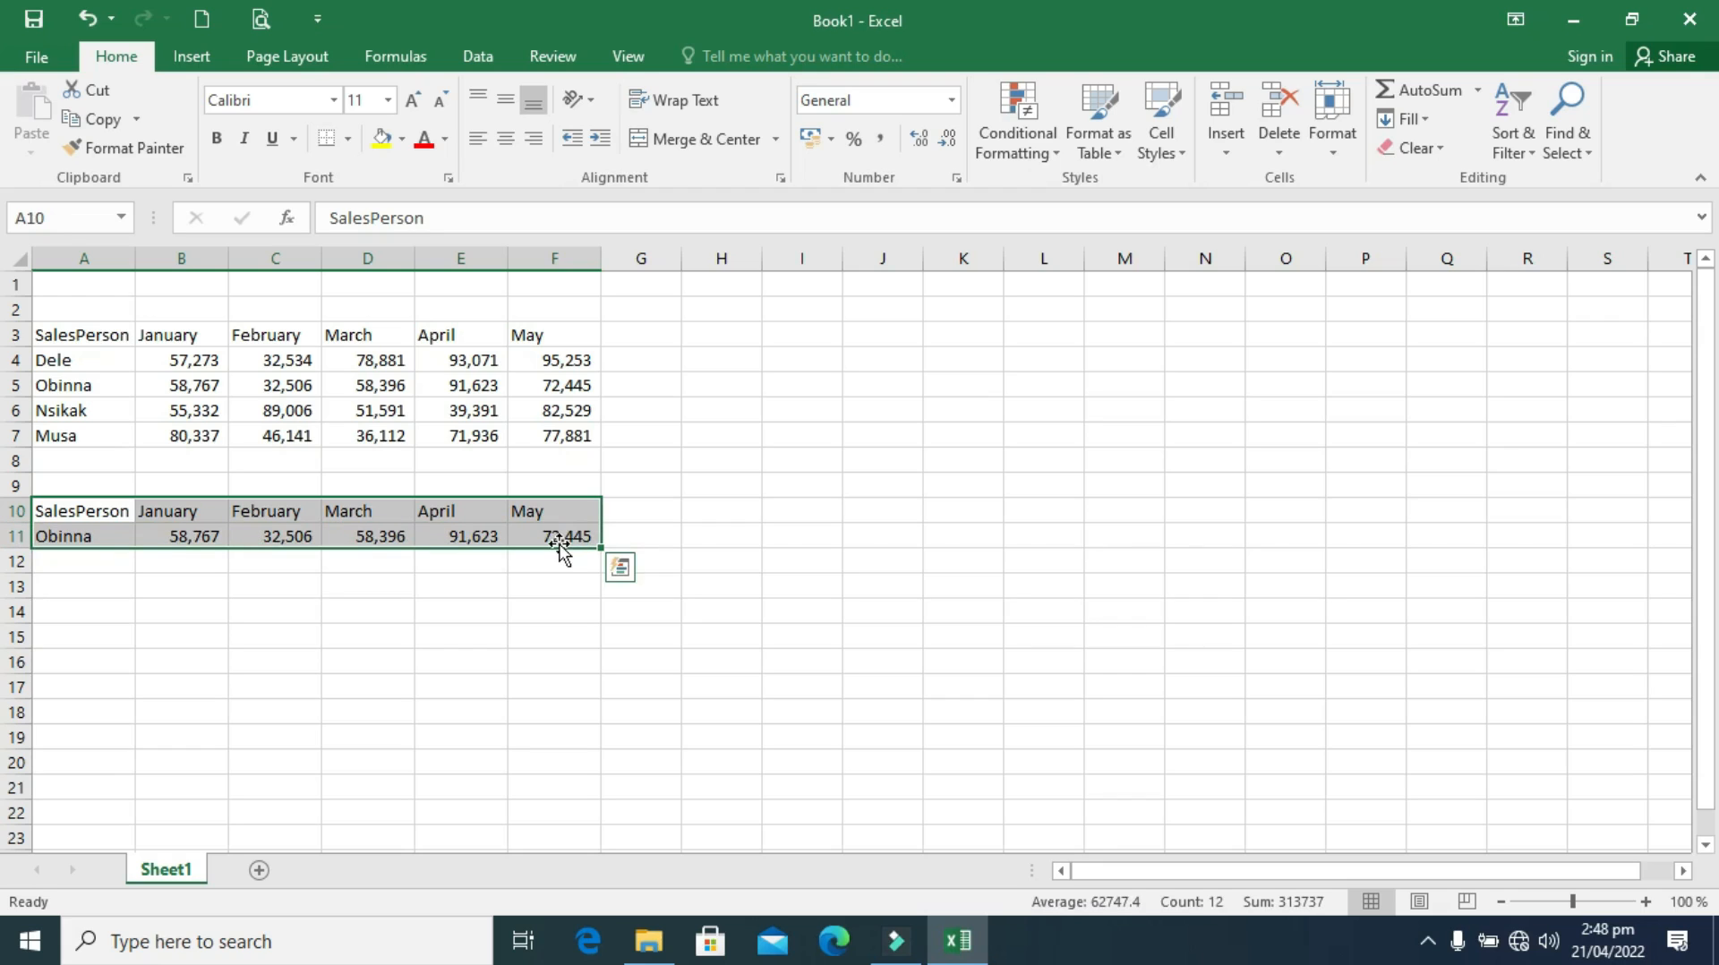
pyautogui.click(197, 57)
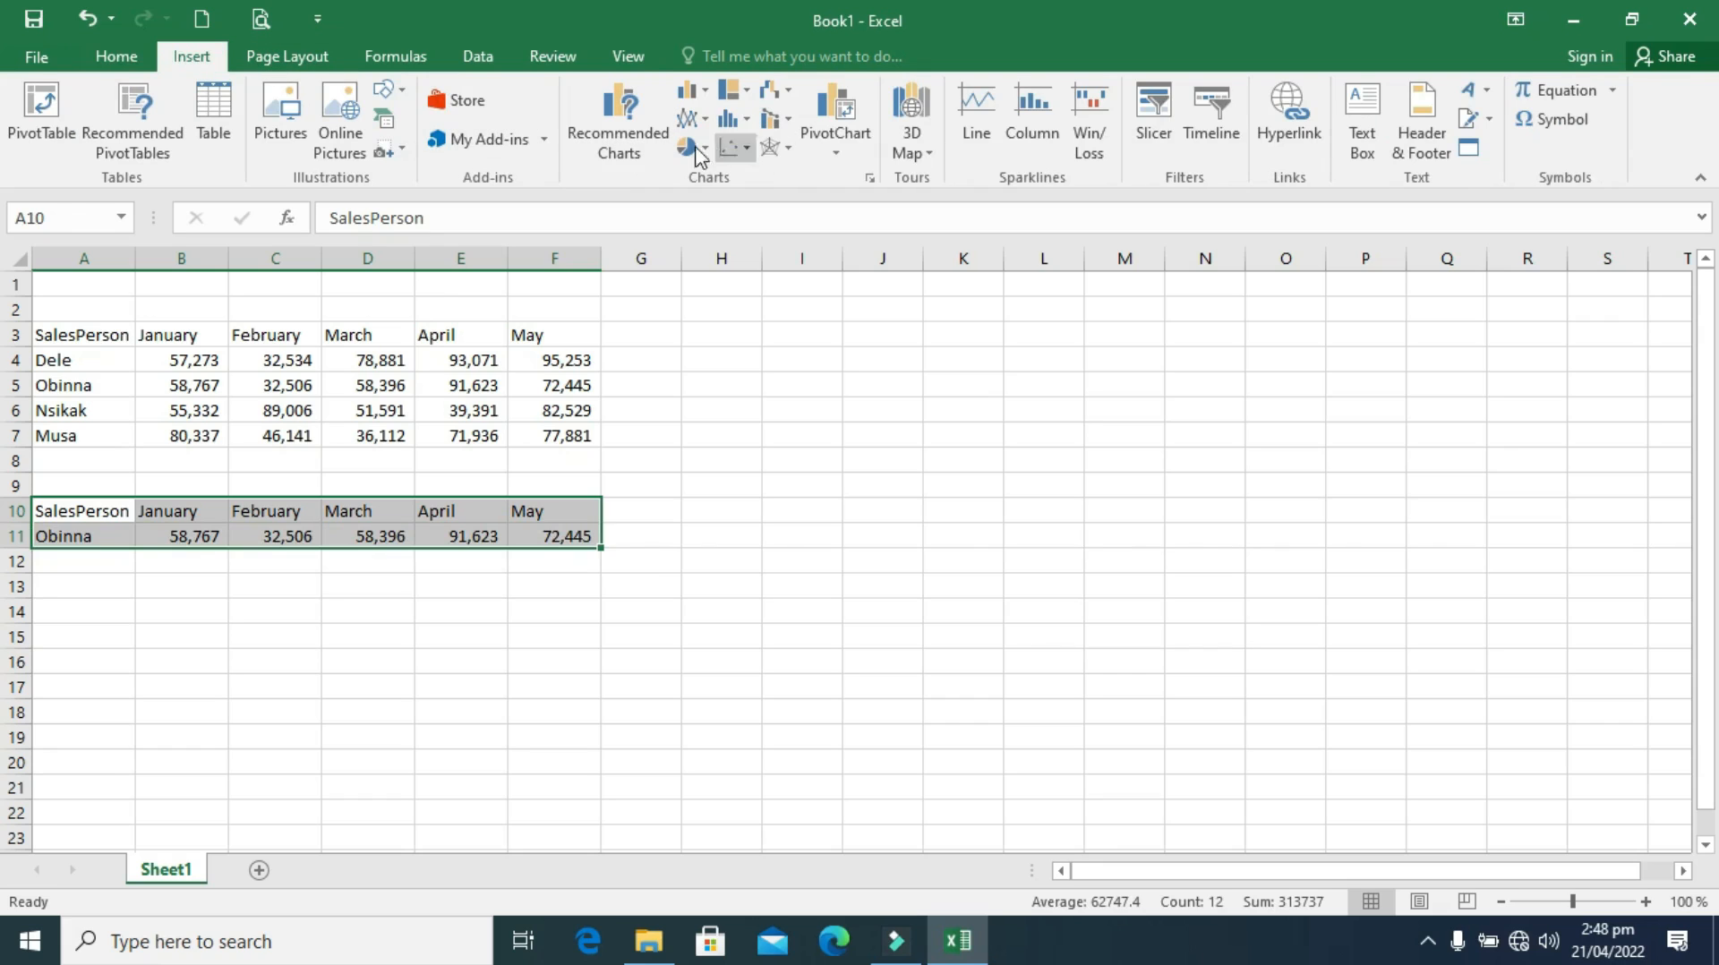
pyautogui.click(703, 93)
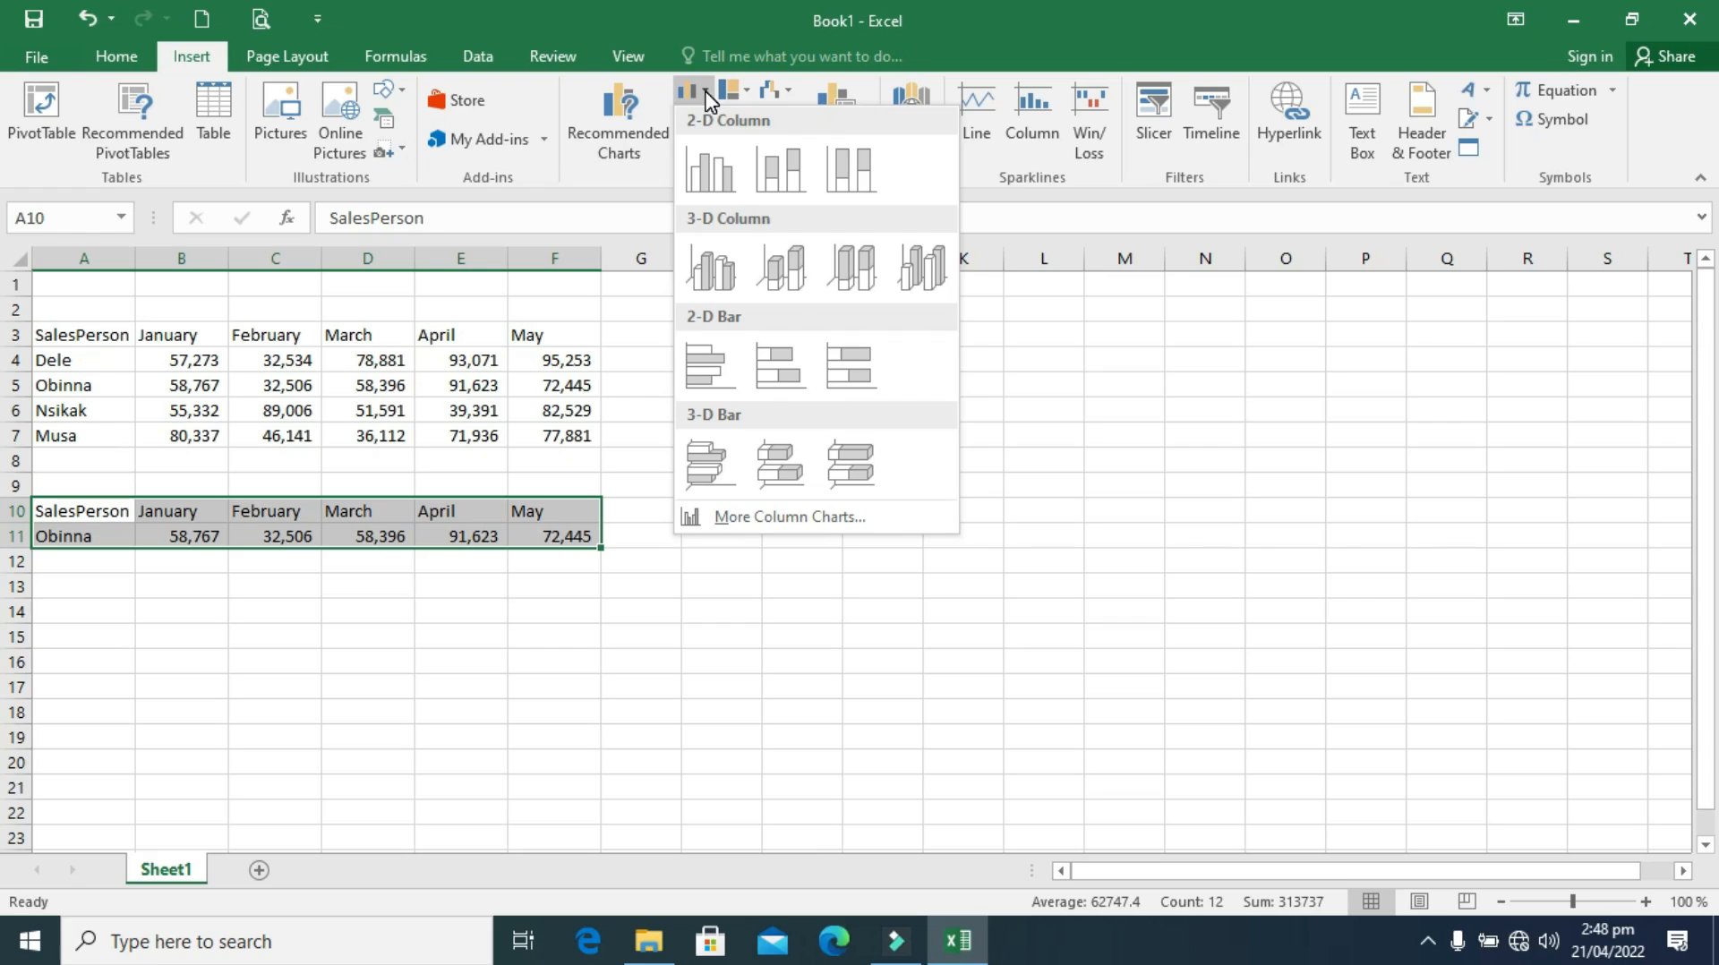
pyautogui.click(716, 175)
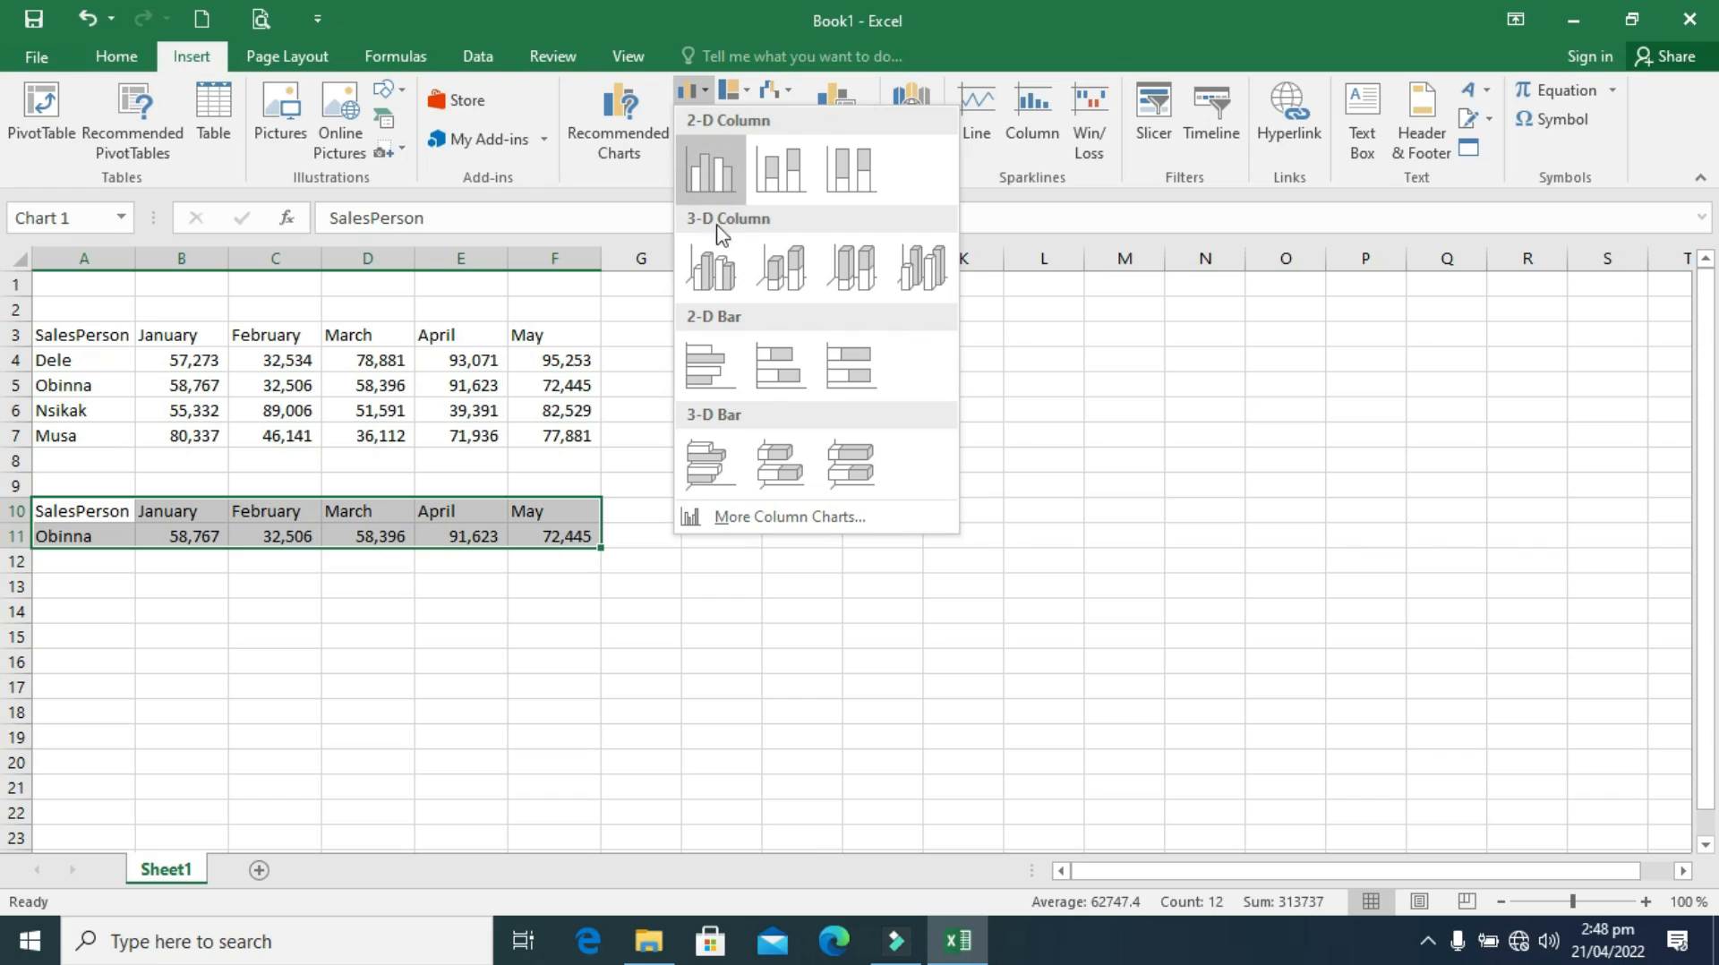
pyautogui.click(716, 177)
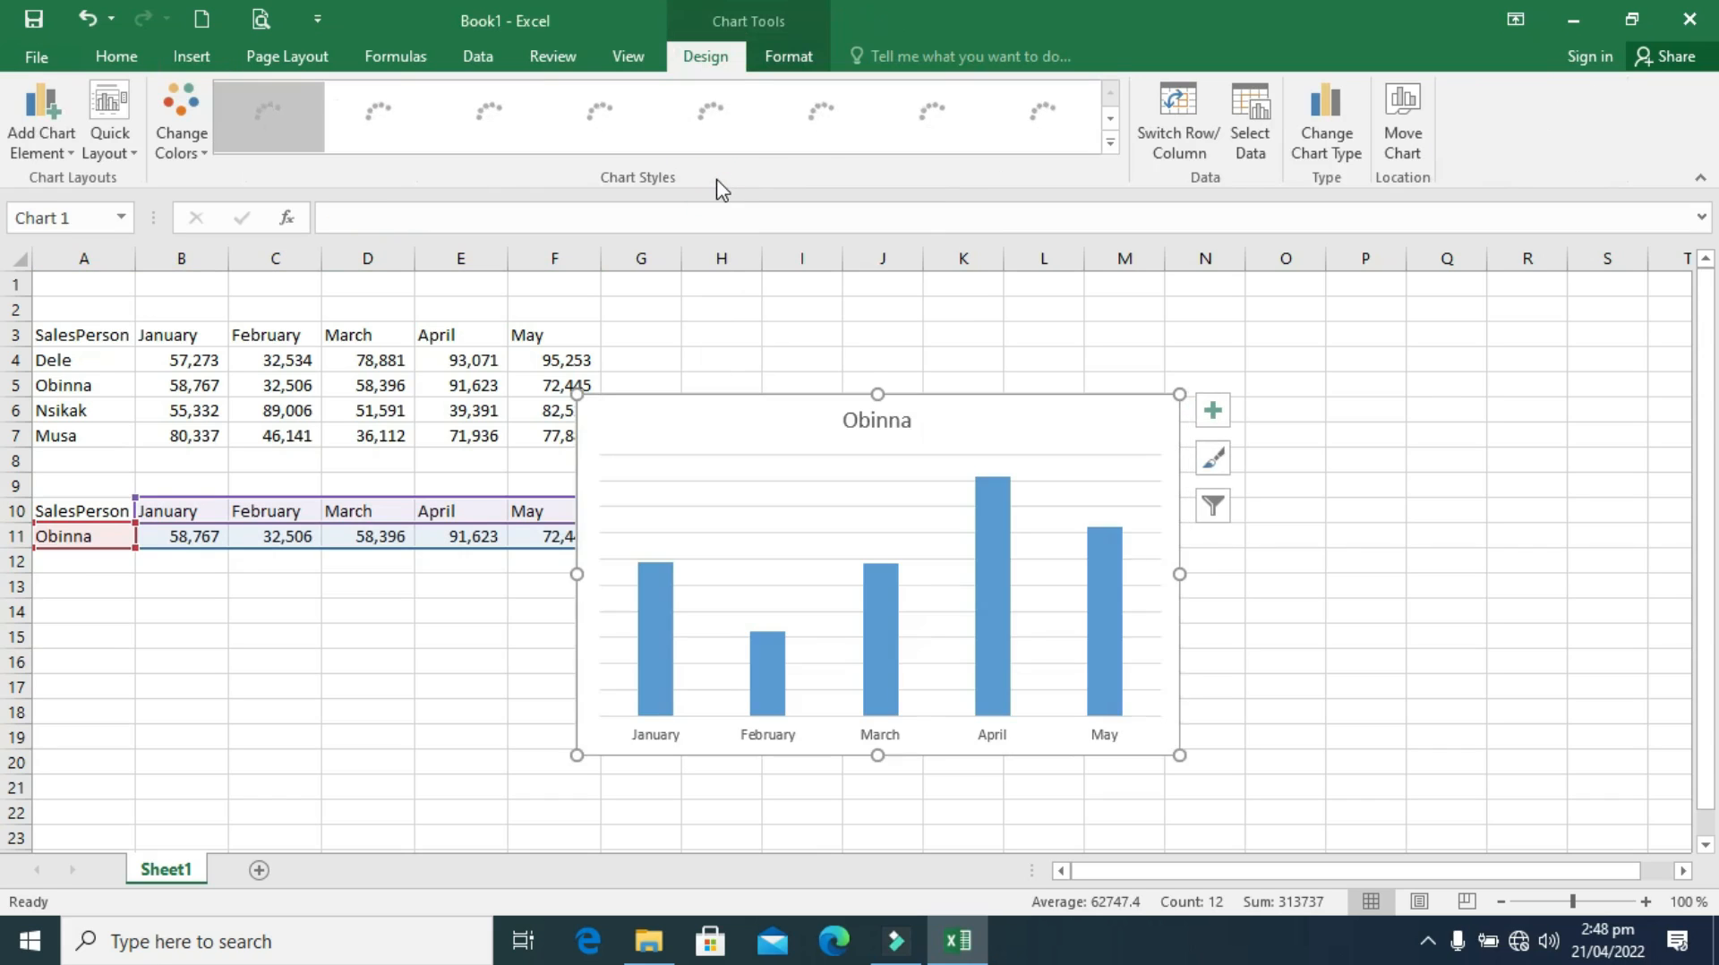
pyautogui.click(947, 408)
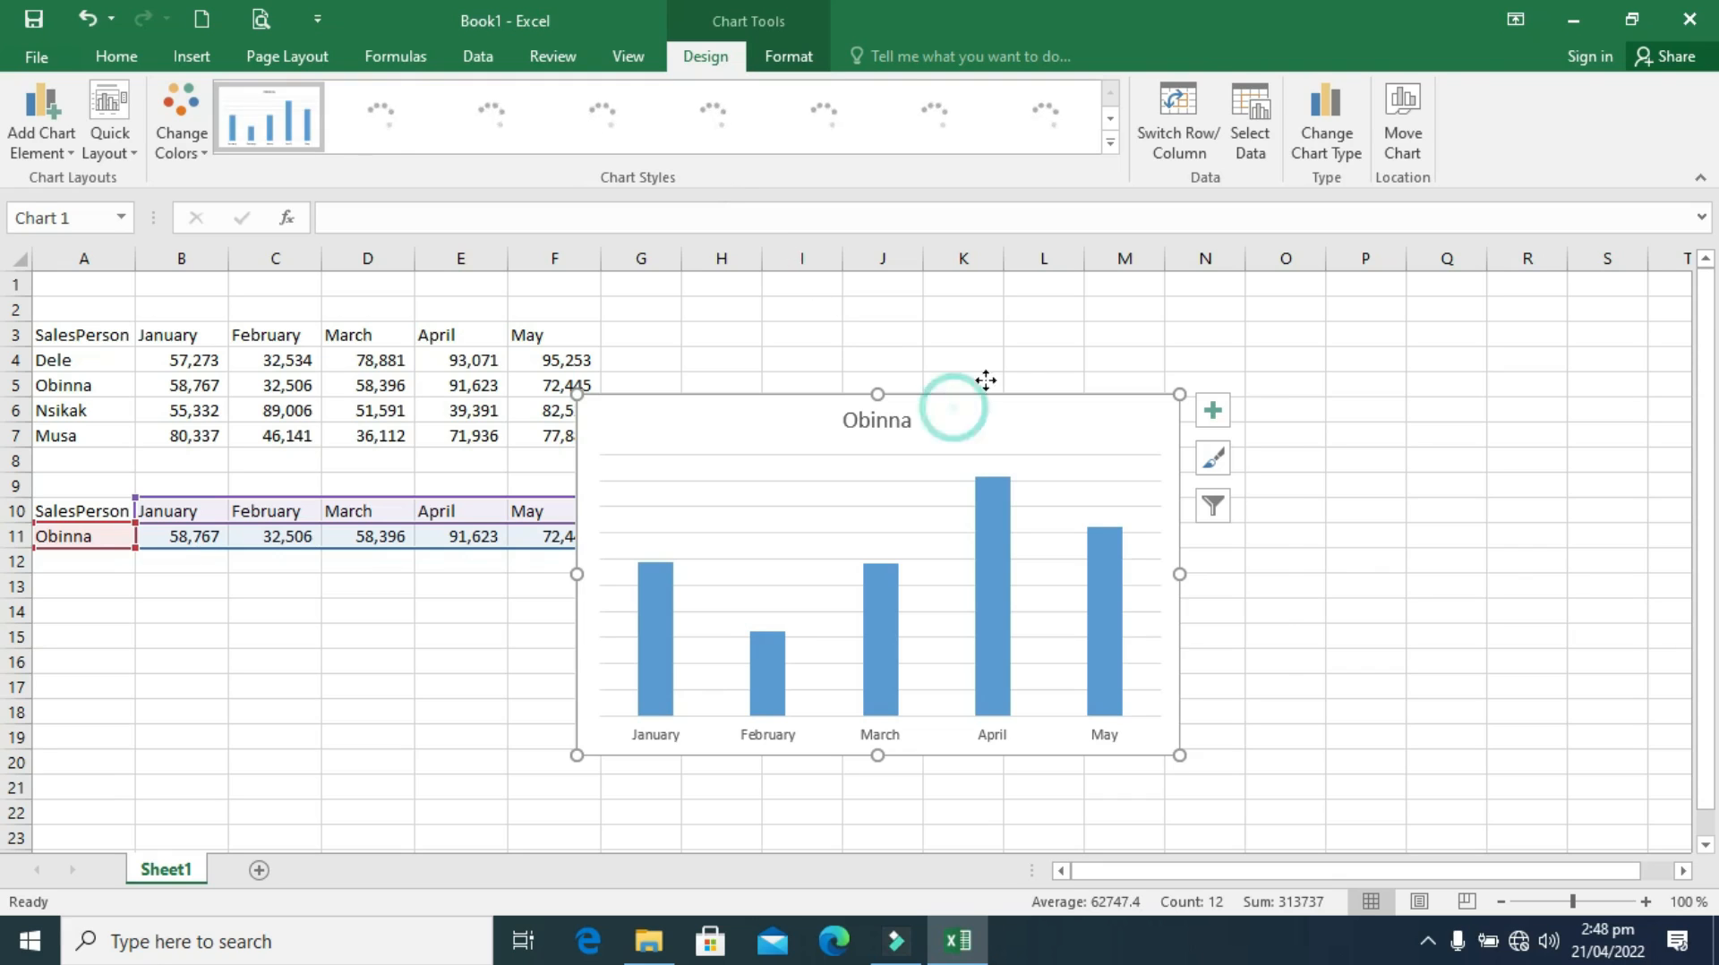
pyautogui.moveTo(985, 380); pyautogui.dragTo(1059, 314)
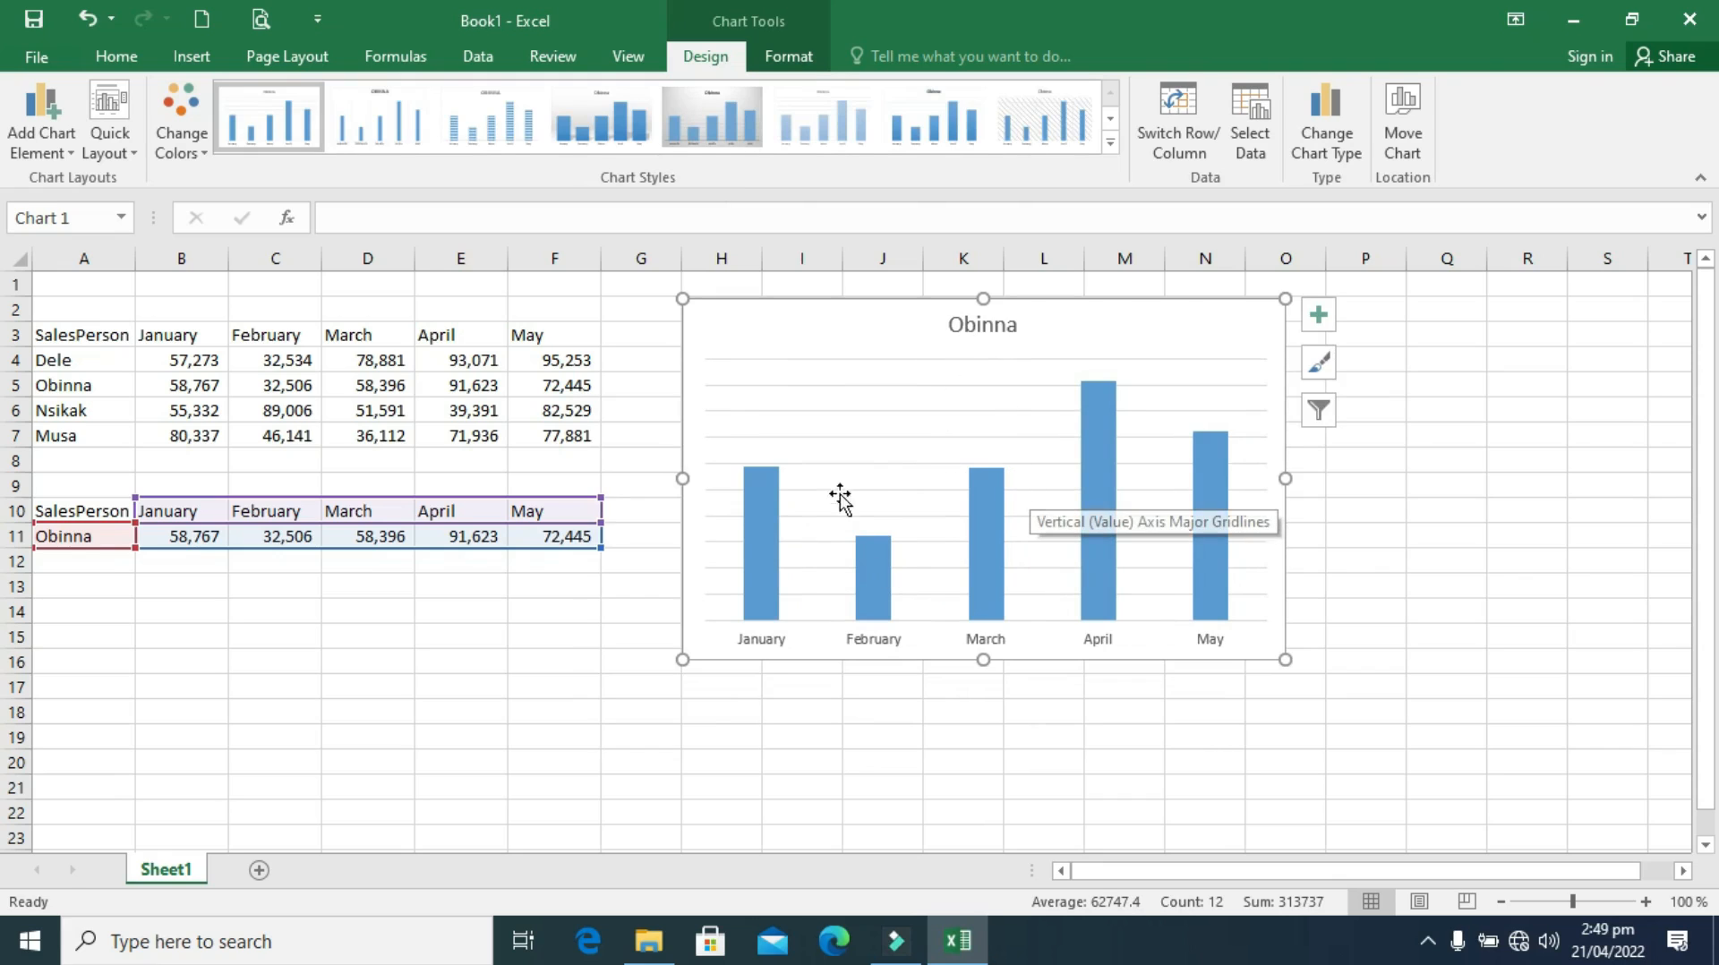
# Test the chart by switching the SalesPerson selection in A11 to the first name, followed by the third name in the list.
pyautogui.click(106, 537)
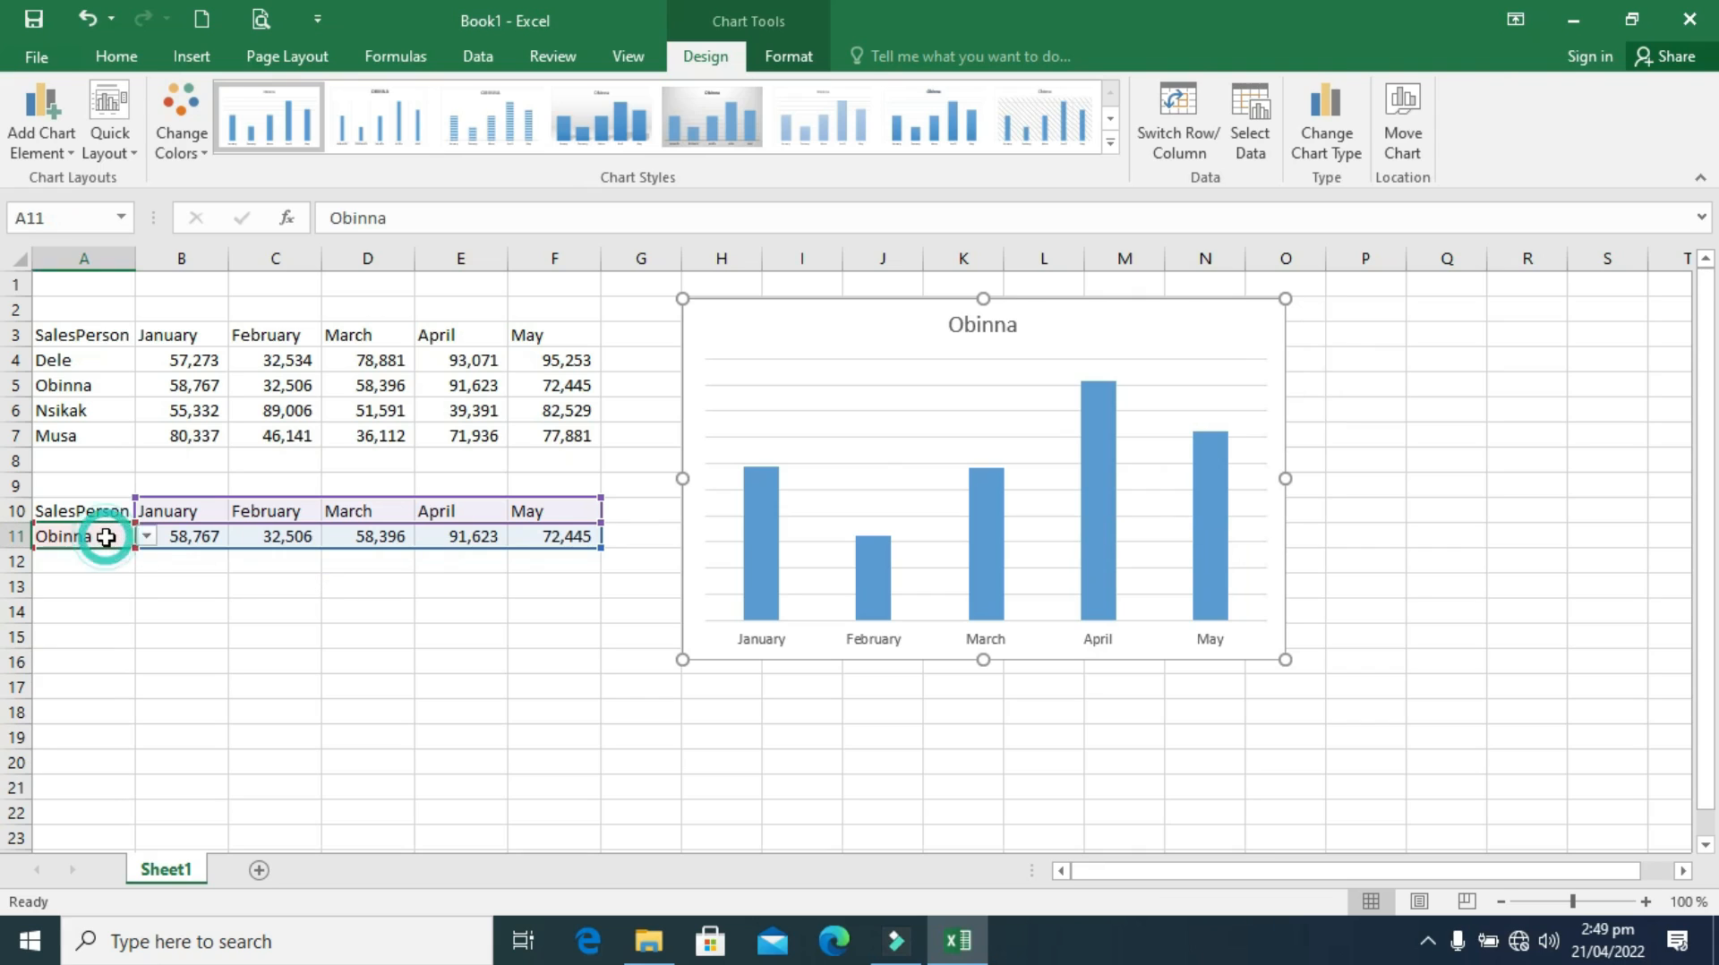
pyautogui.click(147, 536)
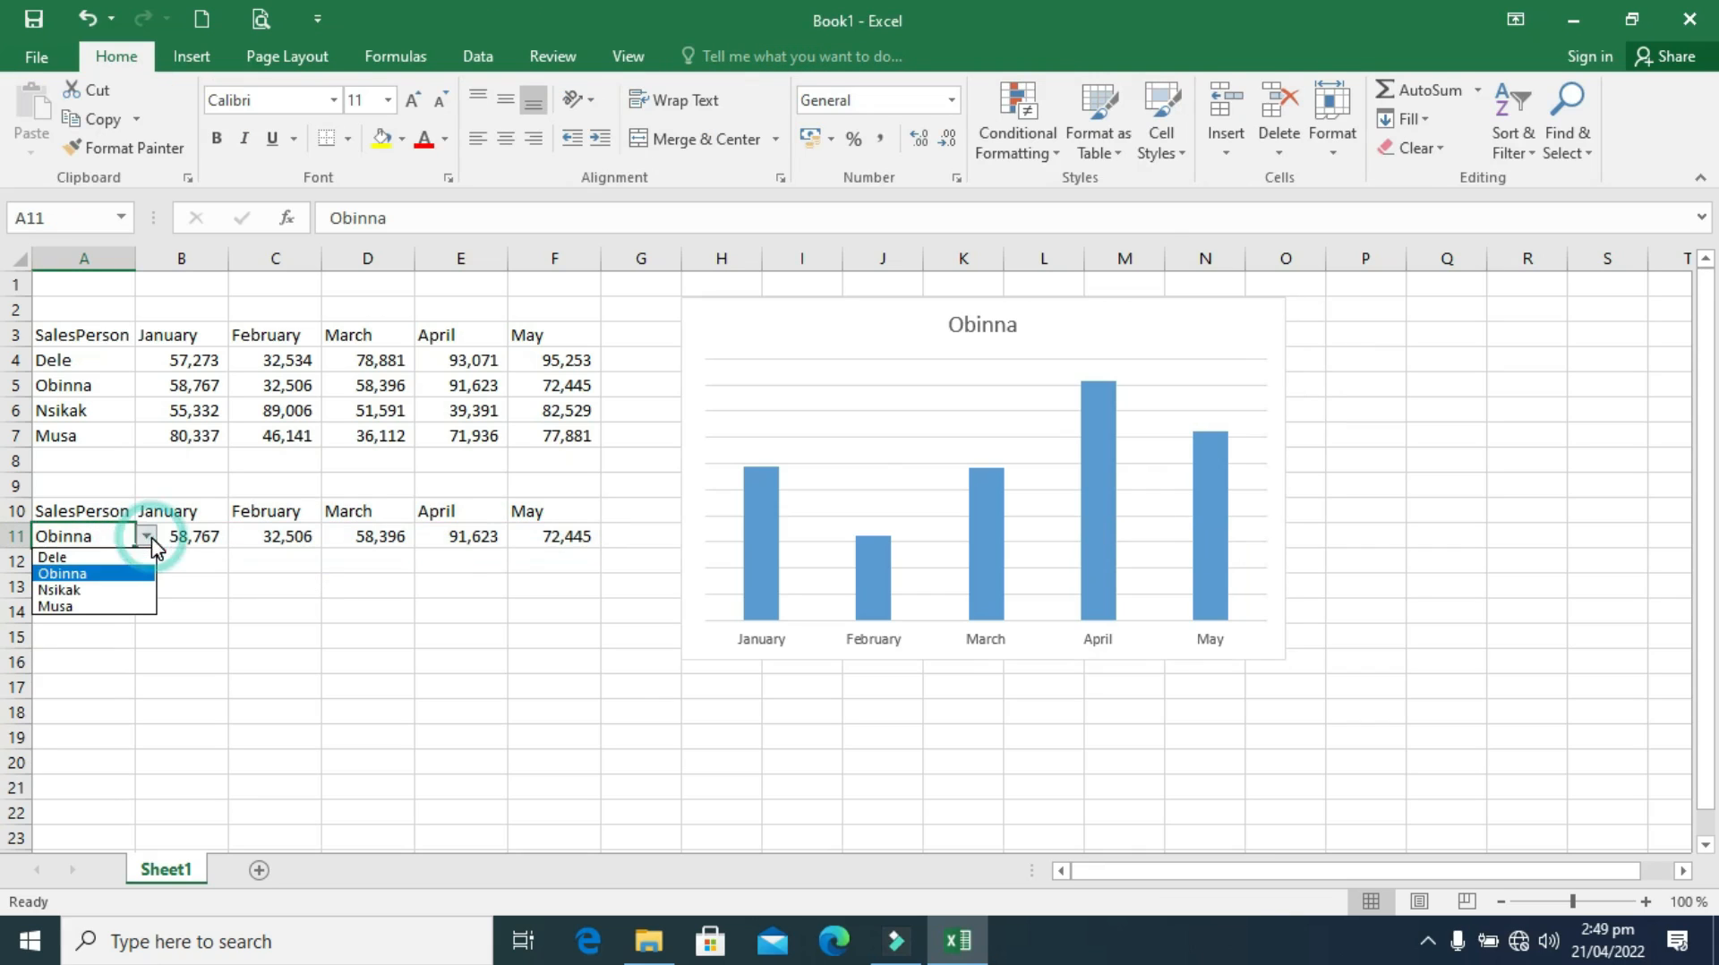
pyautogui.click(116, 558)
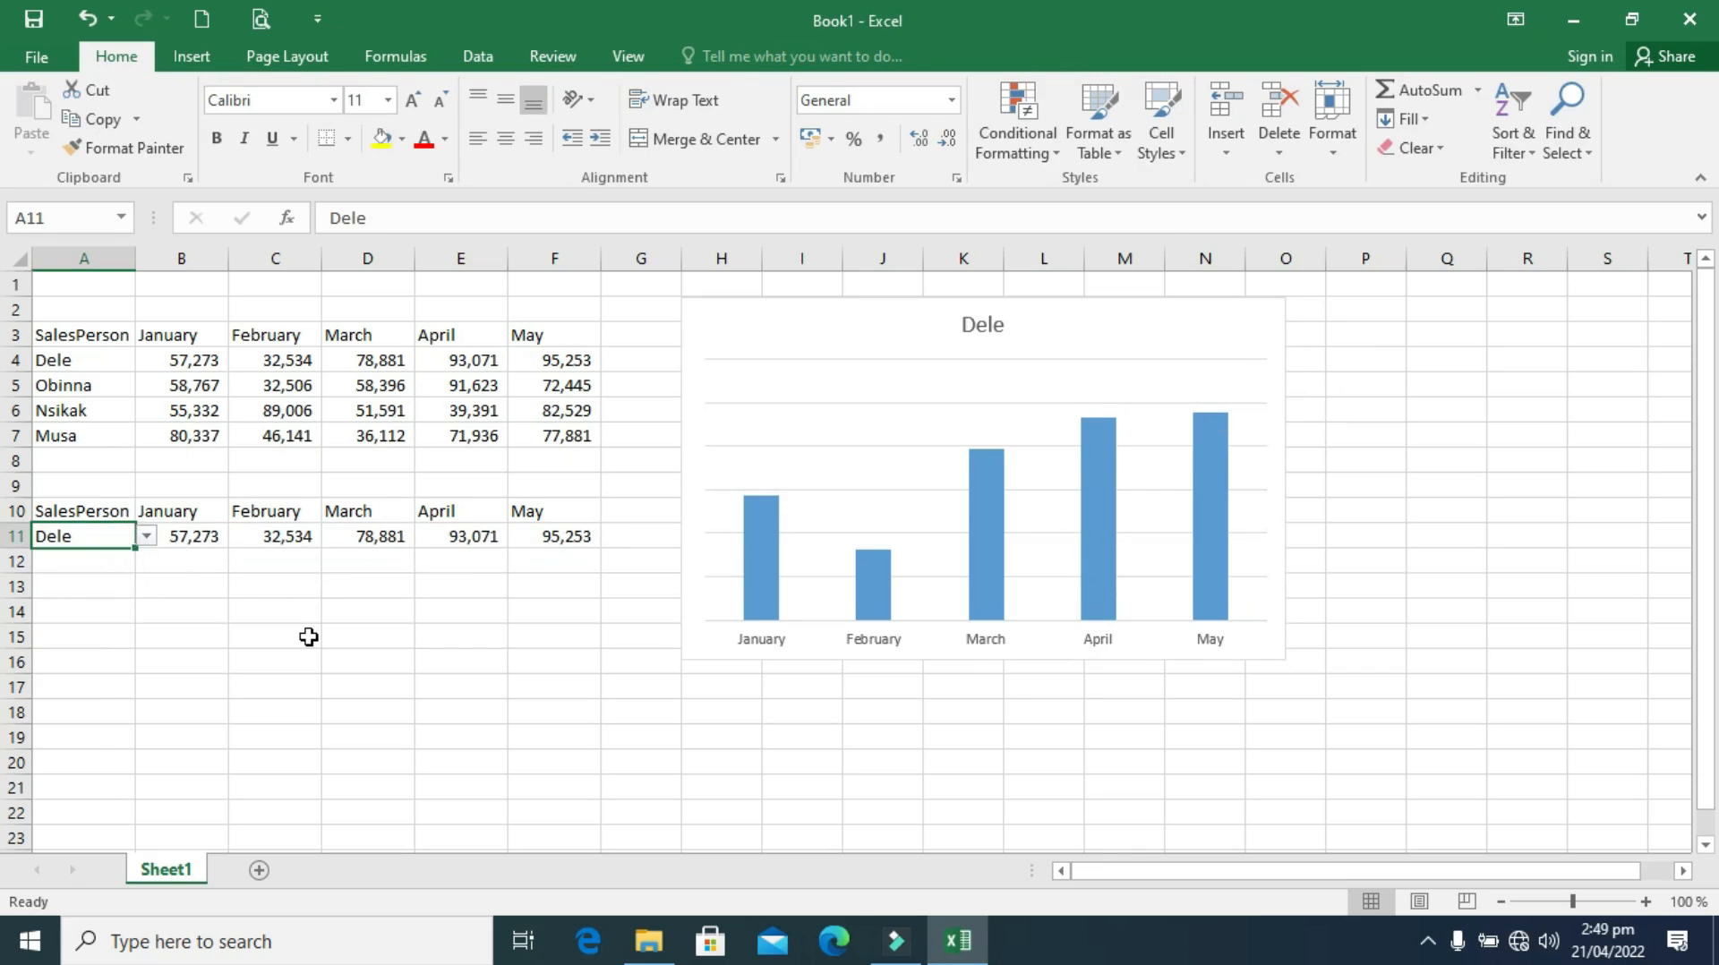
pyautogui.click(145, 536)
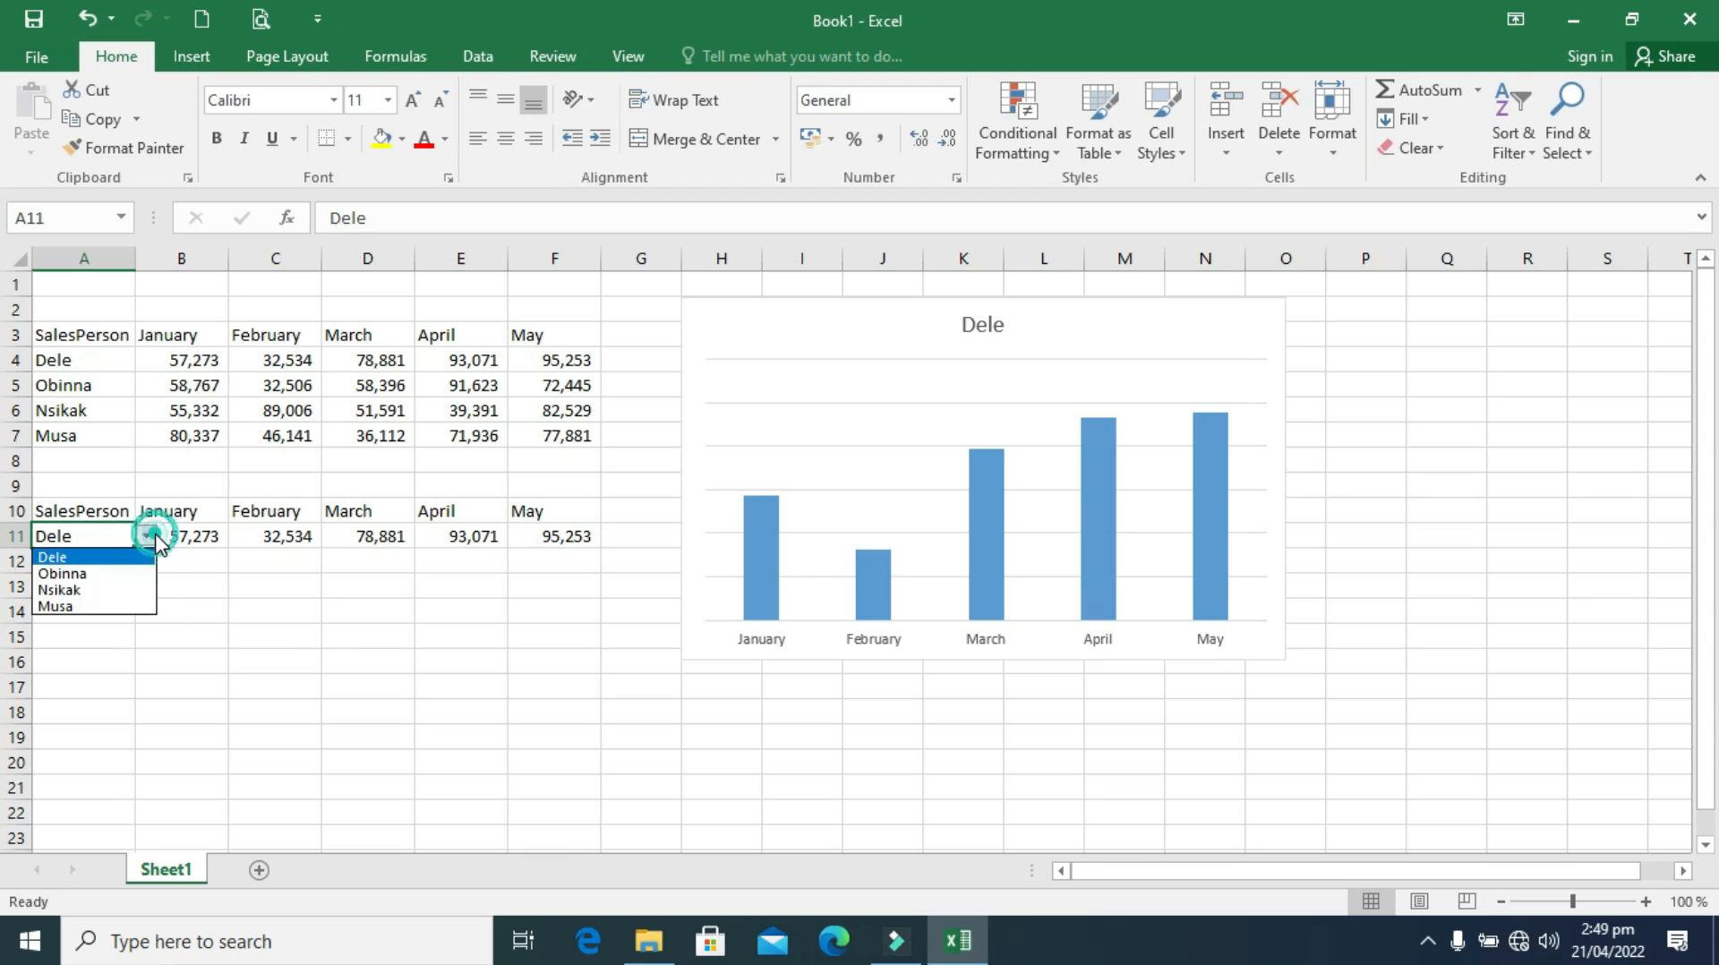
pyautogui.click(79, 589)
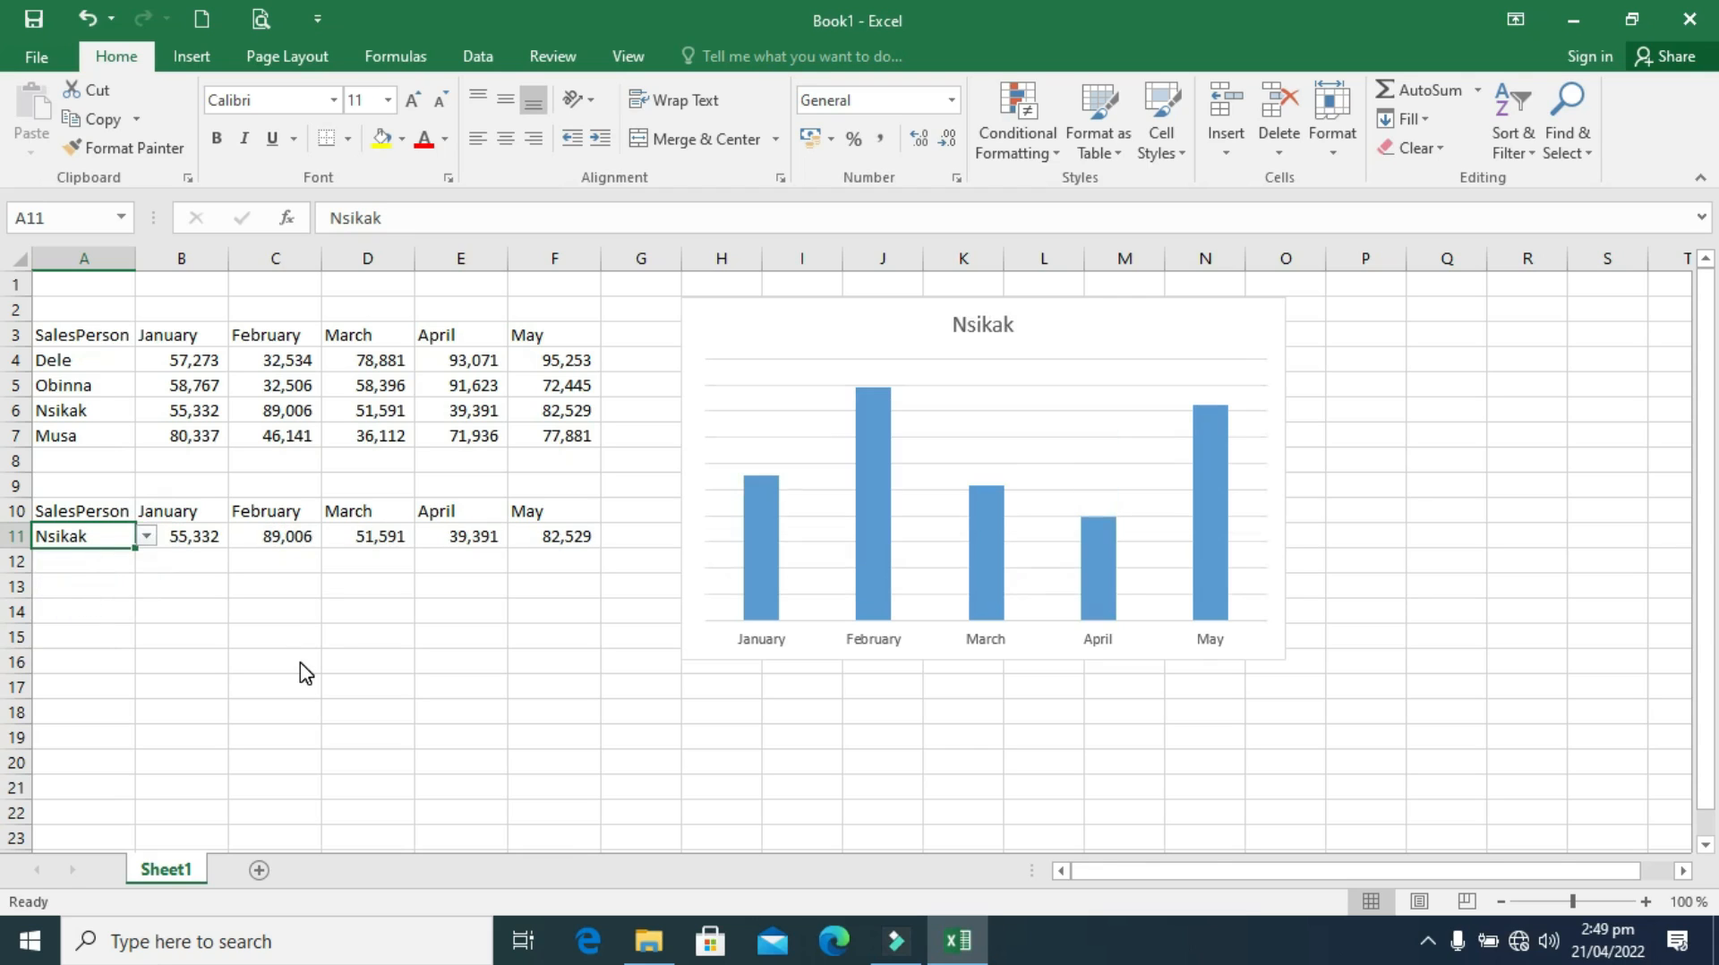
# Switch the SalesPerson selection in A11 to the fourth name and check the monthly column values in the chart.
pyautogui.click(145, 535)
pyautogui.click(88, 608)
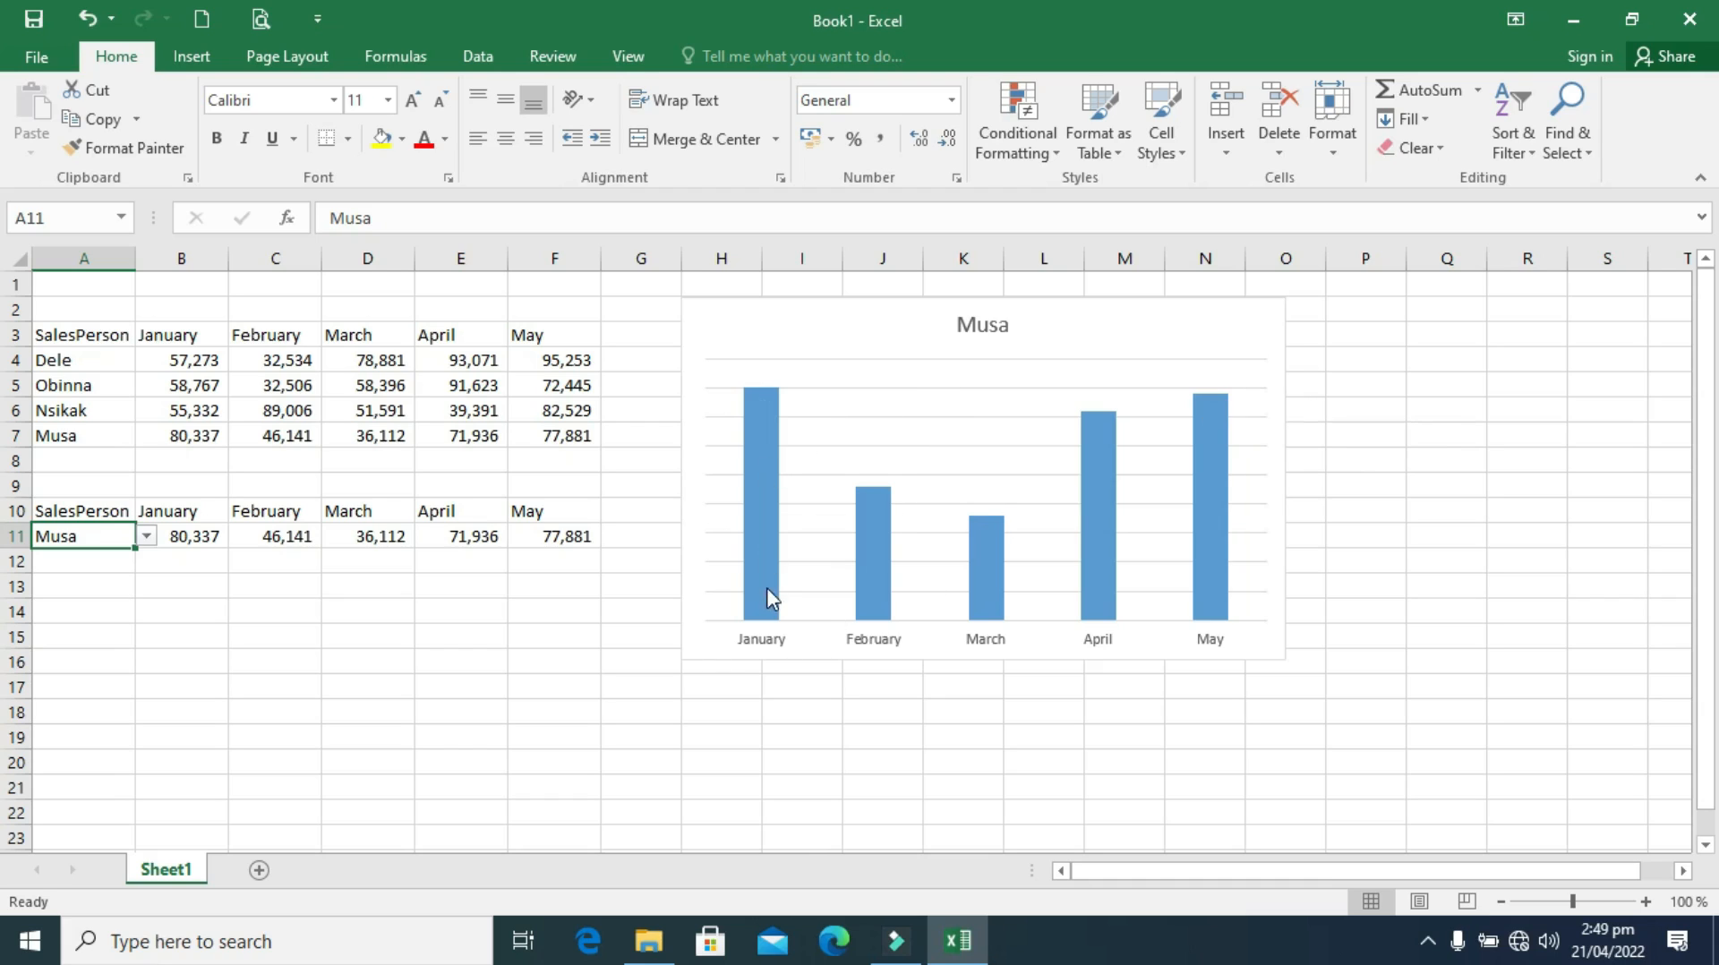
pyautogui.moveTo(767, 590)
pyautogui.moveTo(996, 576)
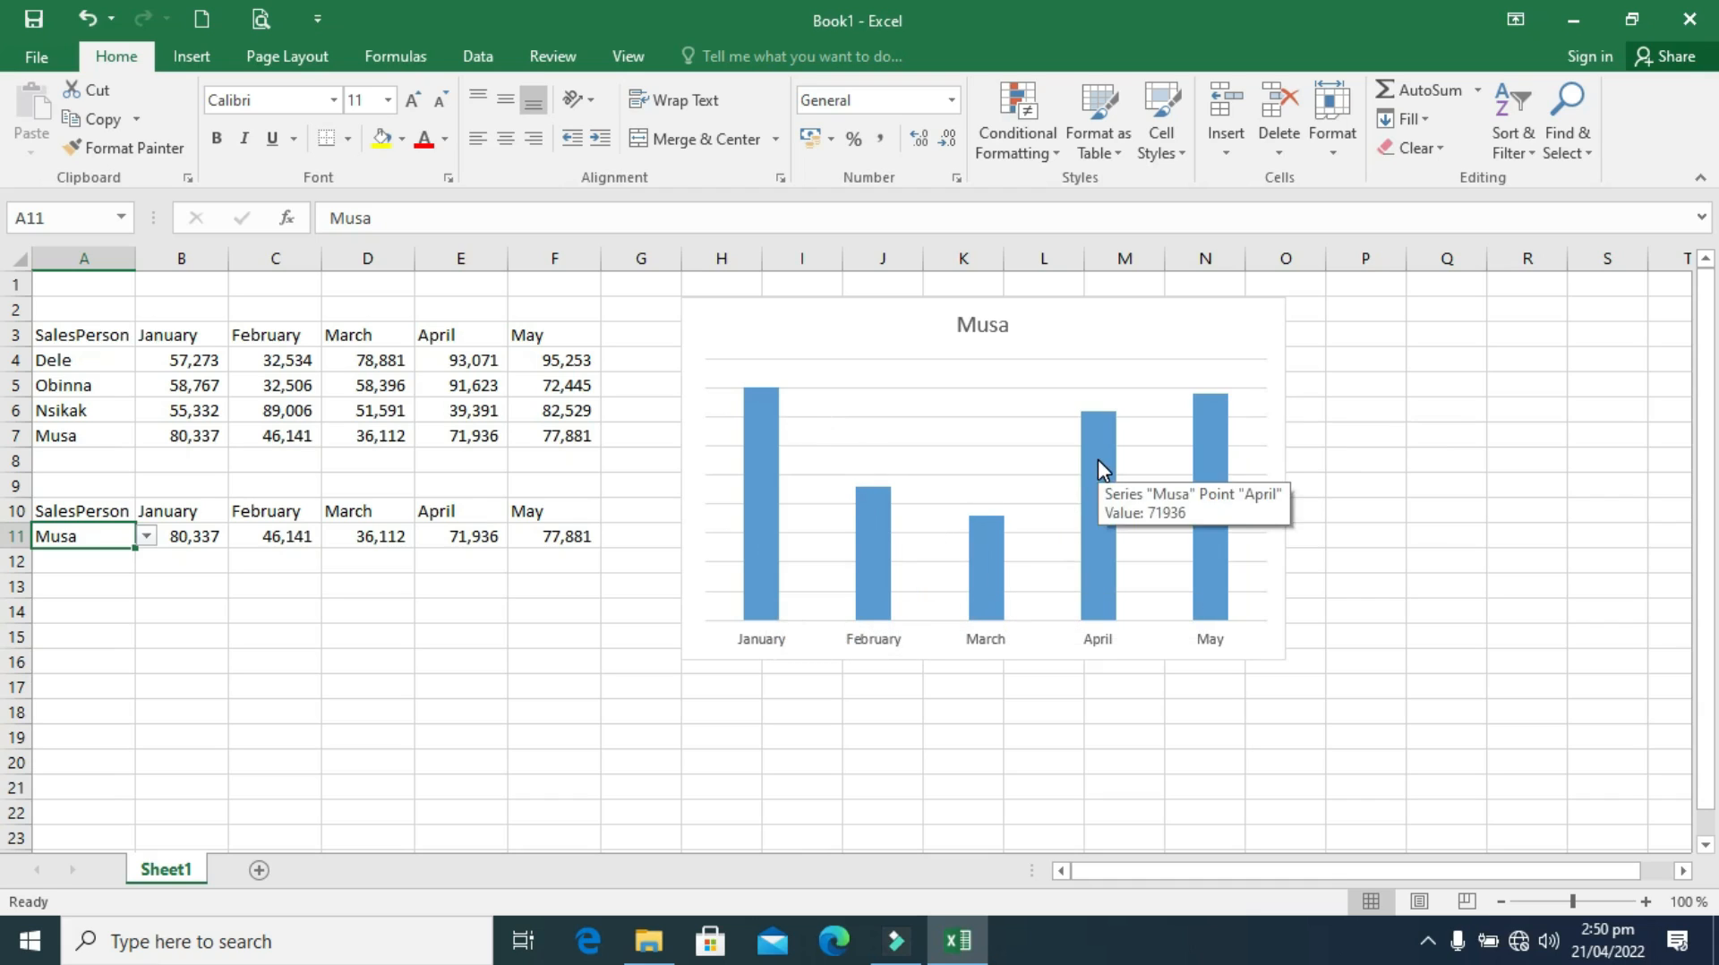
pyautogui.moveTo(1203, 416)
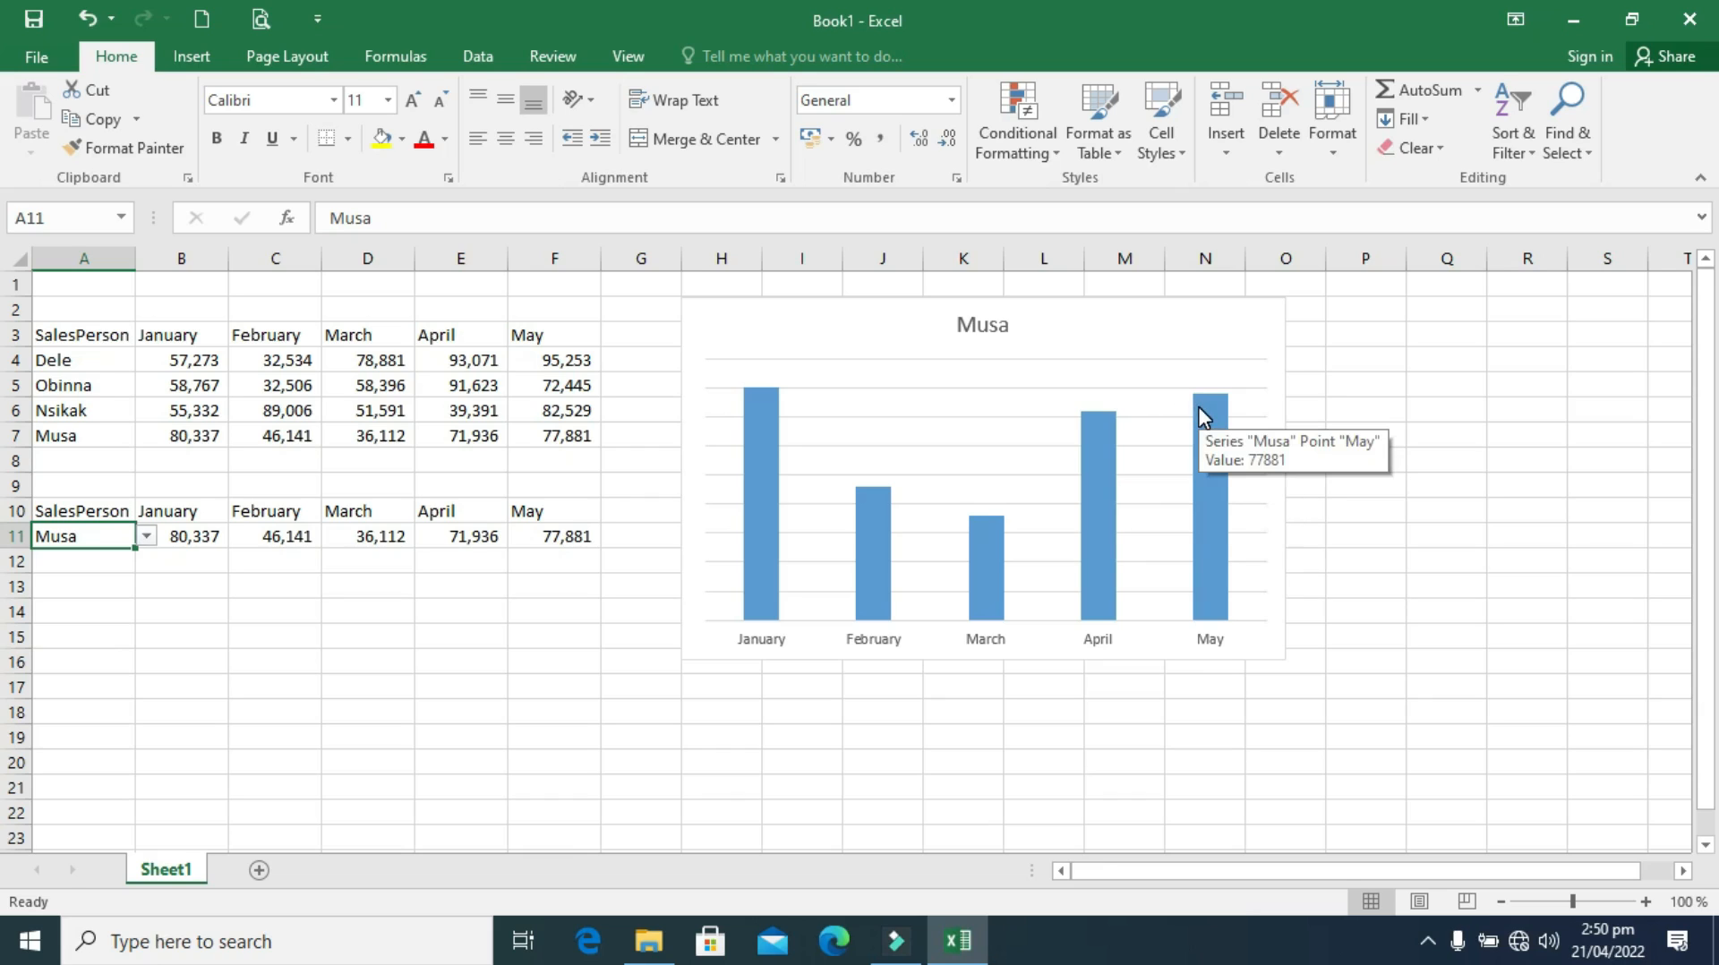